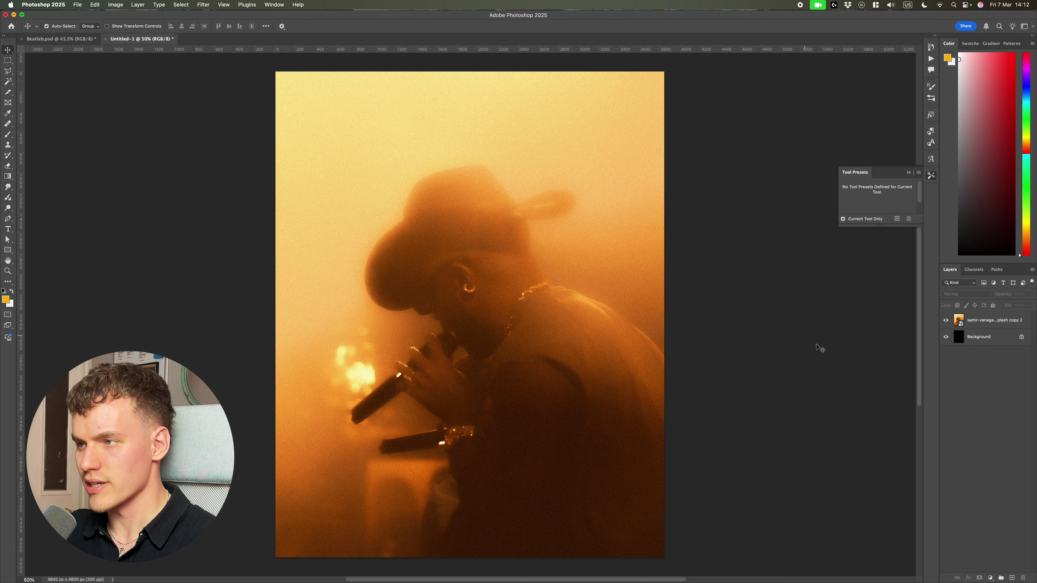
Add a Threshold adjustment above the photo and raise its level to about 232, comparing the look with the Beatlab.psd poster.
{"action": "left_click", "coordinate": [990, 577]}
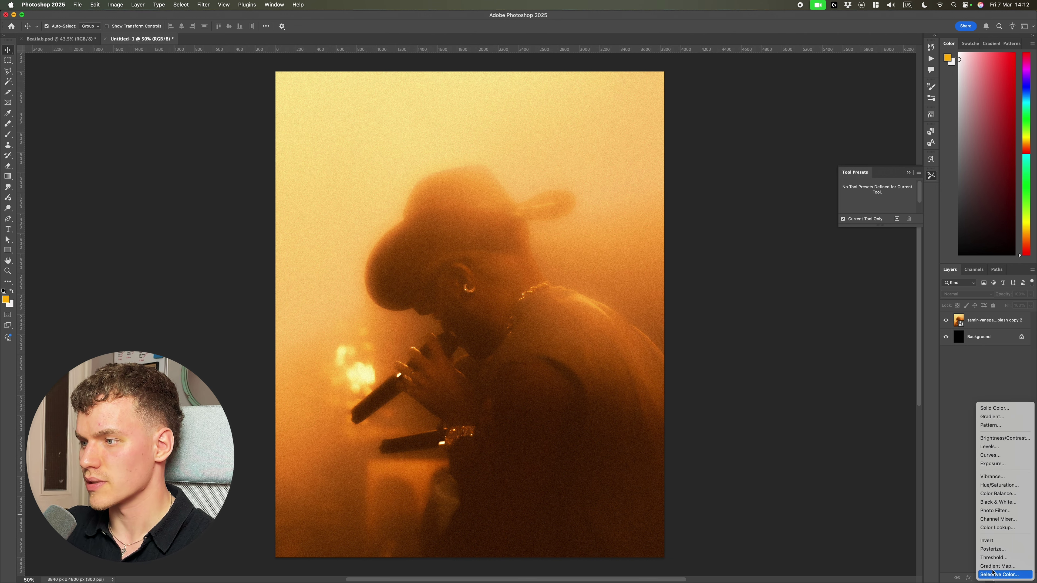
{"action": "left_click", "coordinate": [997, 556]}
{"action": "left_click_drag", "start_coordinate": [392, 240], "coordinate": [419, 237]}
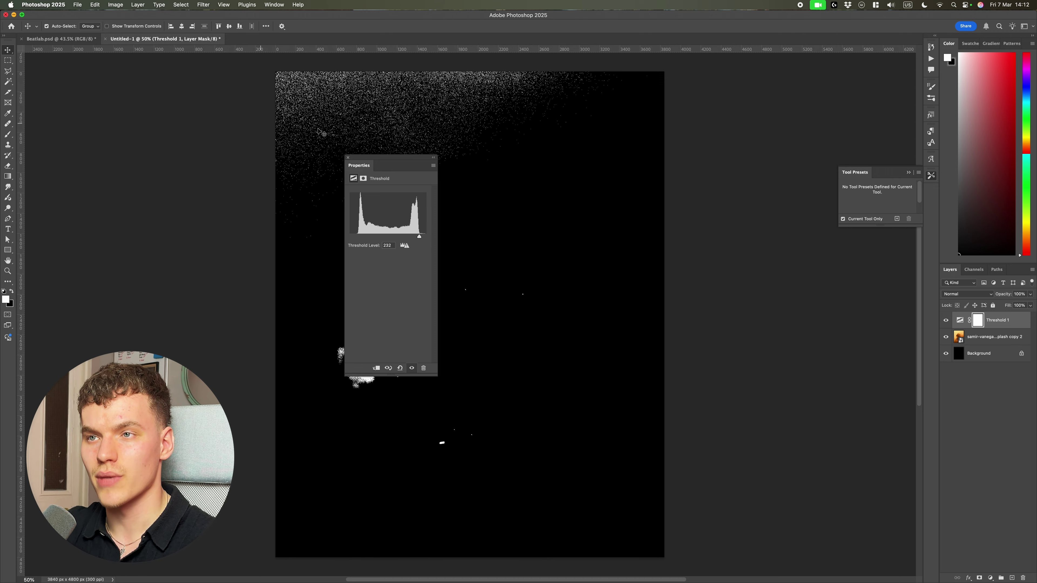
{"action": "left_click", "coordinate": [68, 40]}
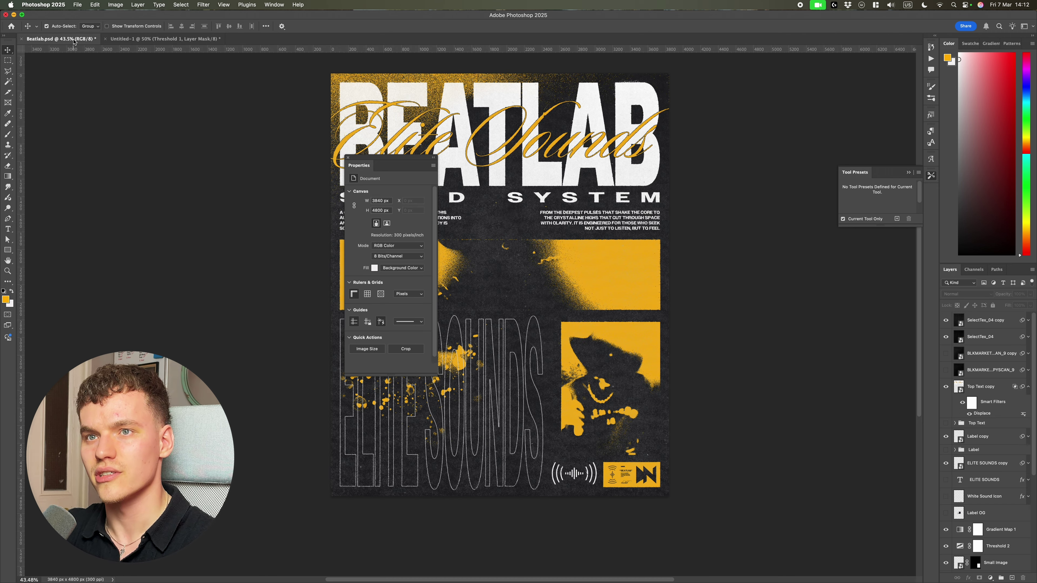
{"action": "left_click", "coordinate": [136, 39]}
{"action": "left_click_drag", "start_coordinate": [420, 237], "coordinate": [413, 237]}
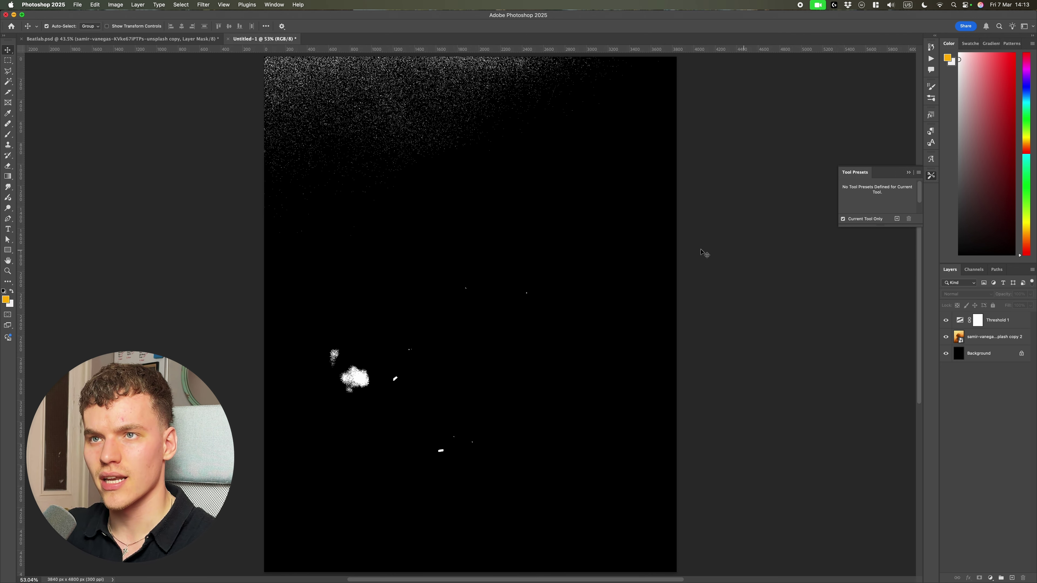
Create a guide layout with 5 columns and 5 rows, 100 px gutters and 100 px margins on all sides.
{"action": "left_click", "coordinate": [224, 4]}
{"action": "mouse_move", "coordinate": [305, 214]}
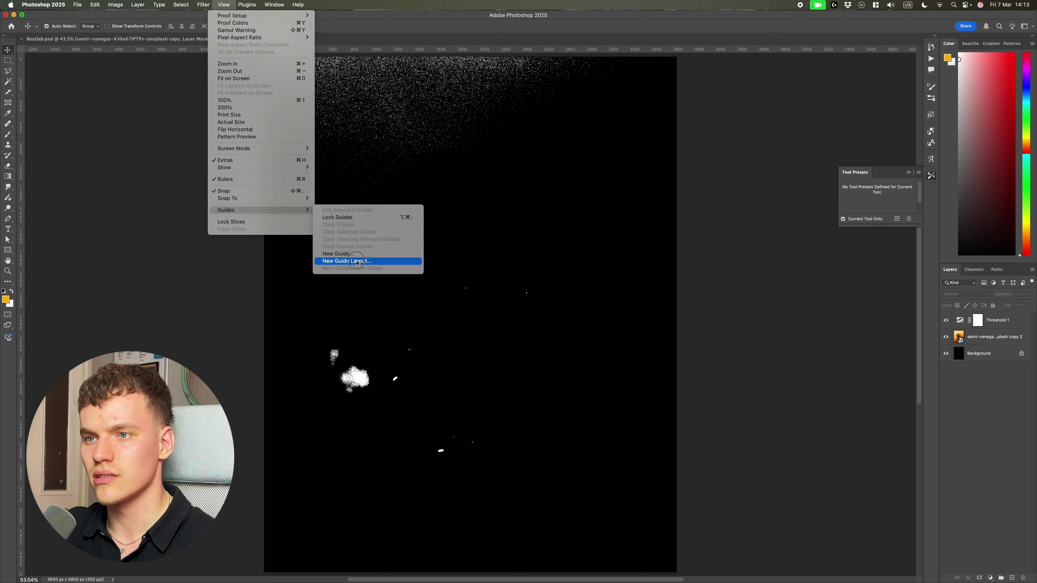
{"action": "left_click", "coordinate": [347, 261]}
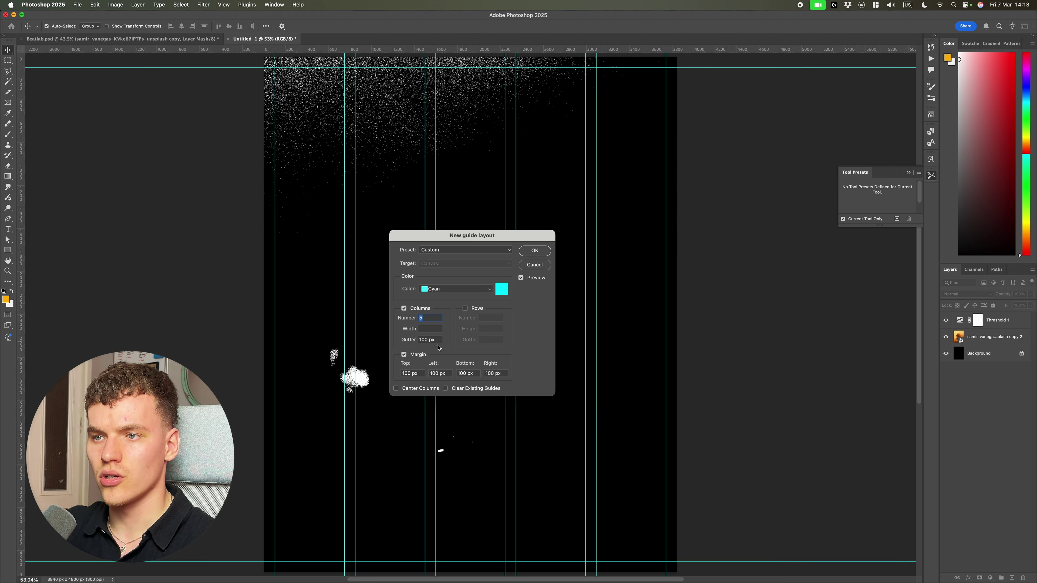
{"action": "left_click", "coordinate": [406, 373]}
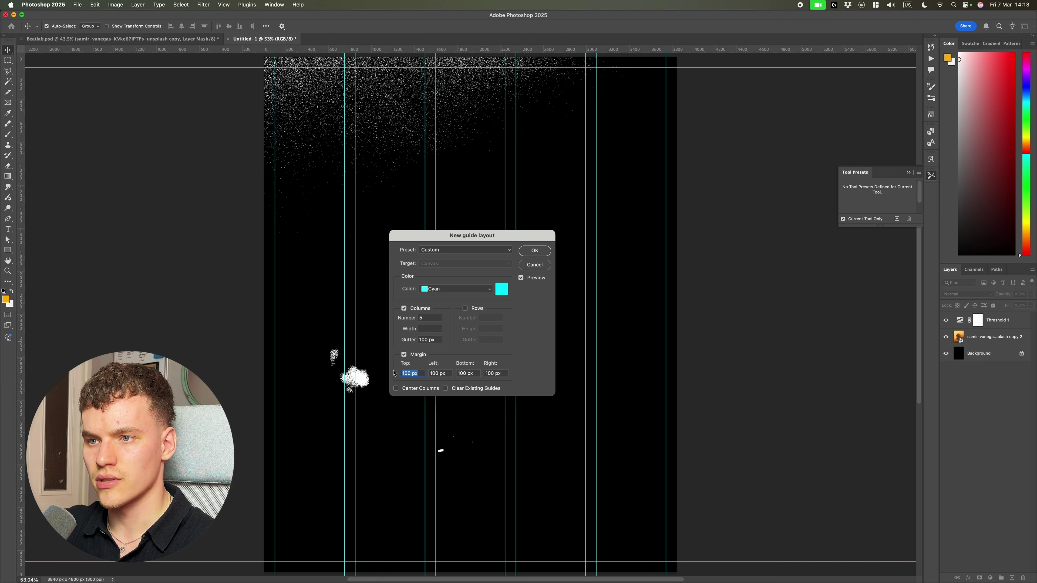
{"action": "left_click", "coordinate": [479, 311]}
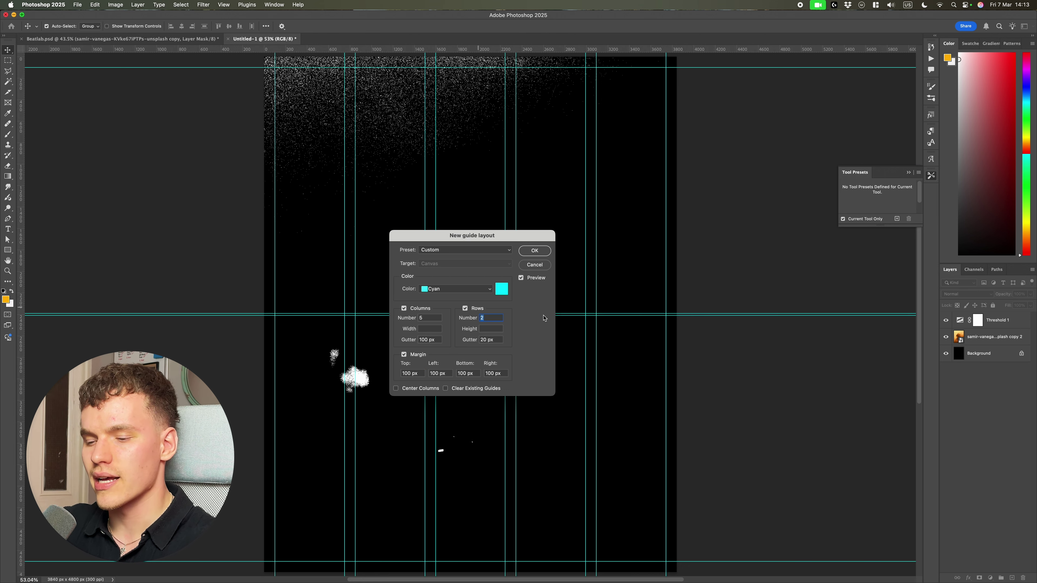
{"action": "type", "text": "5"}
{"action": "triple_click", "coordinate": [493, 340]}
{"action": "type", "text": "100"}
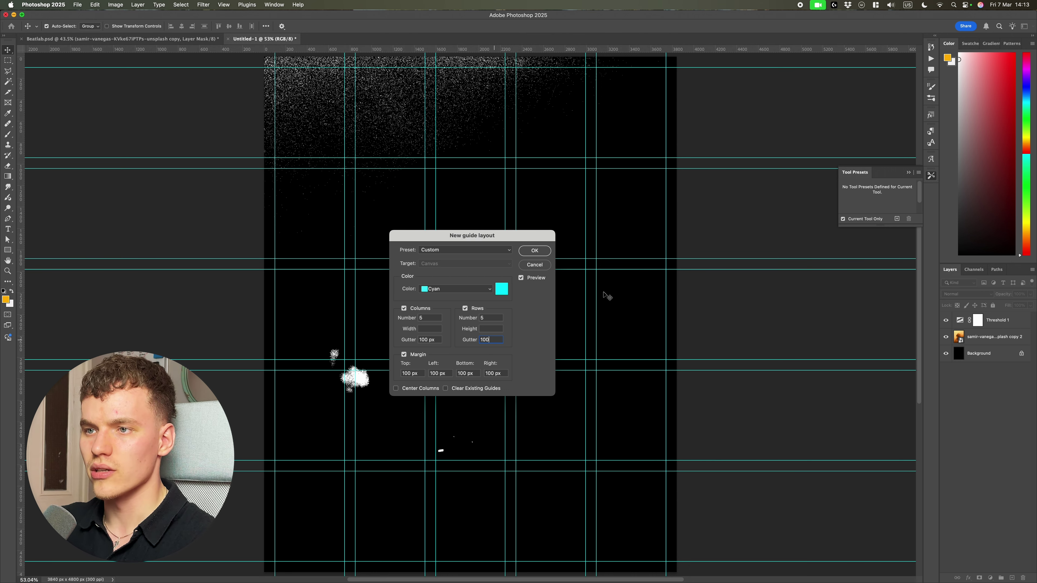
{"action": "left_click", "coordinate": [542, 251]}
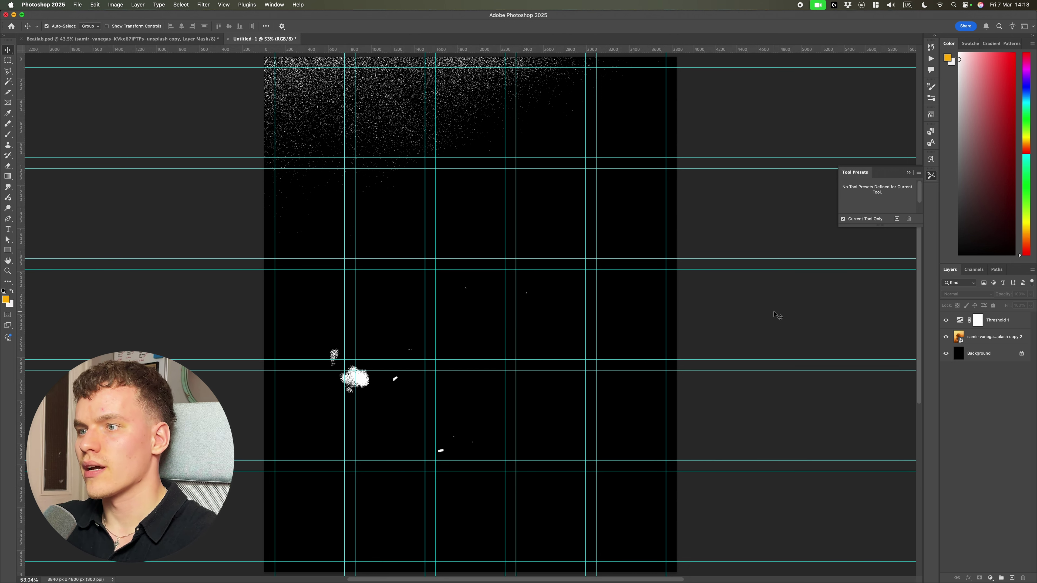
Paste a second copy of the photo, draw a white rectangle spanning all columns of the third guide row, and hide the guides.
{"action": "key", "text": "super+v"}
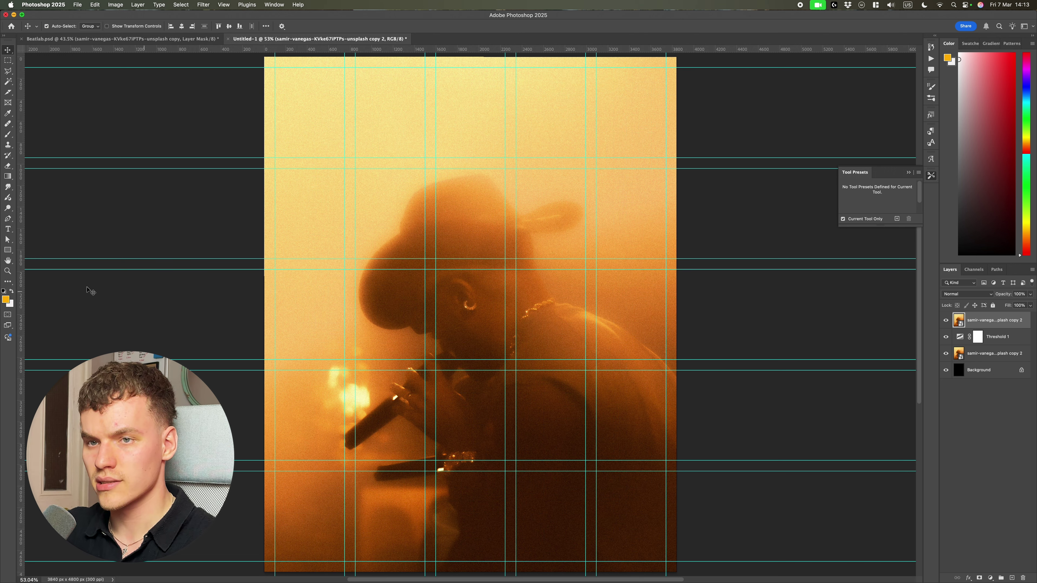
{"action": "left_click", "coordinate": [8, 250]}
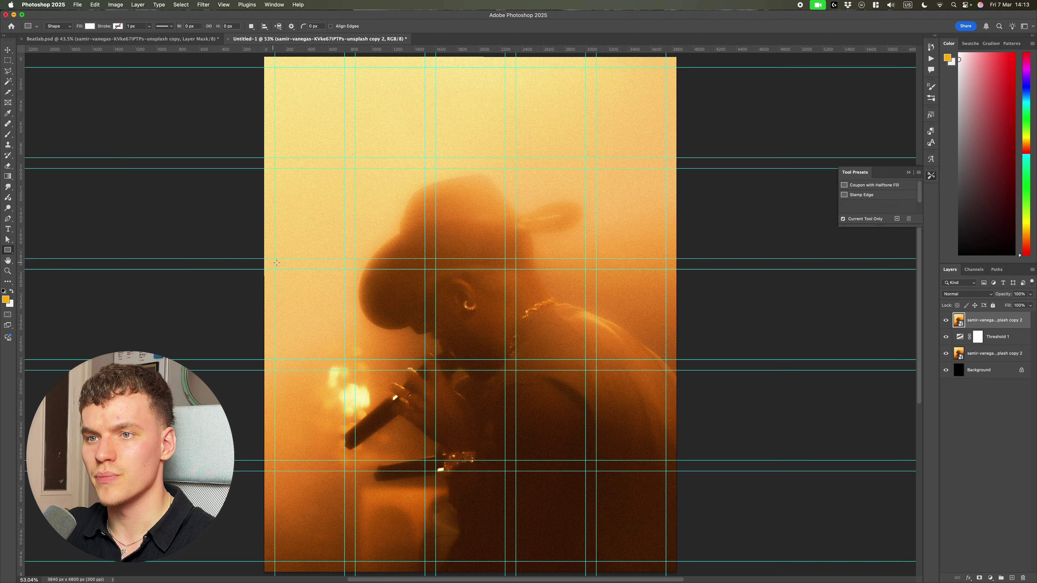
{"action": "left_click_drag", "start_coordinate": [274, 269], "coordinate": [667, 361]}
{"action": "key", "text": "v"}
{"action": "key", "text": "super+semicolon"}
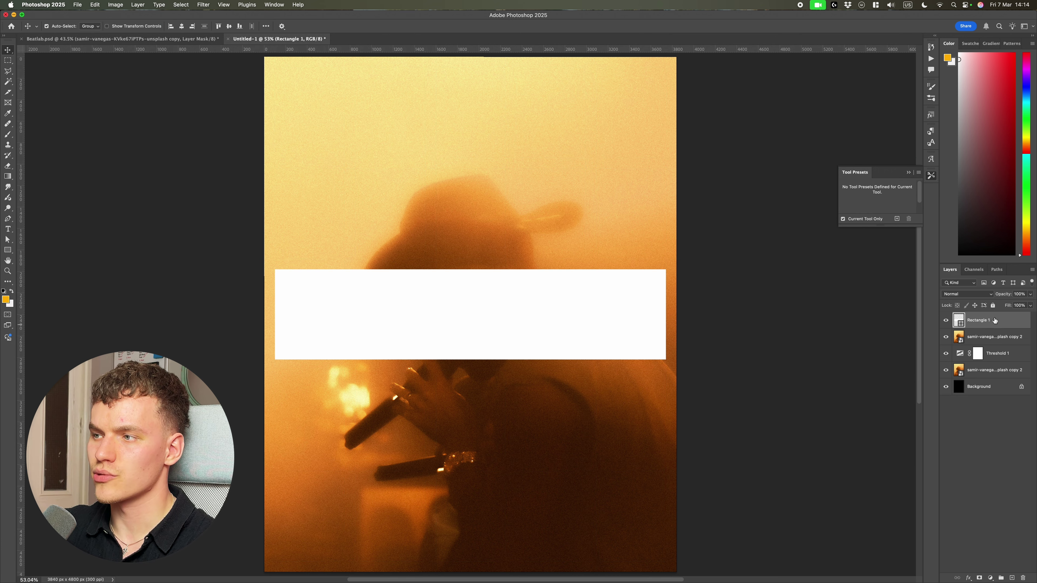
Move the rectangle below the top photo copy and clip that photo to the rectangle.
{"action": "left_click_drag", "start_coordinate": [1000, 320], "coordinate": [1000, 345]}
{"action": "double_click", "coordinate": [1009, 320]}
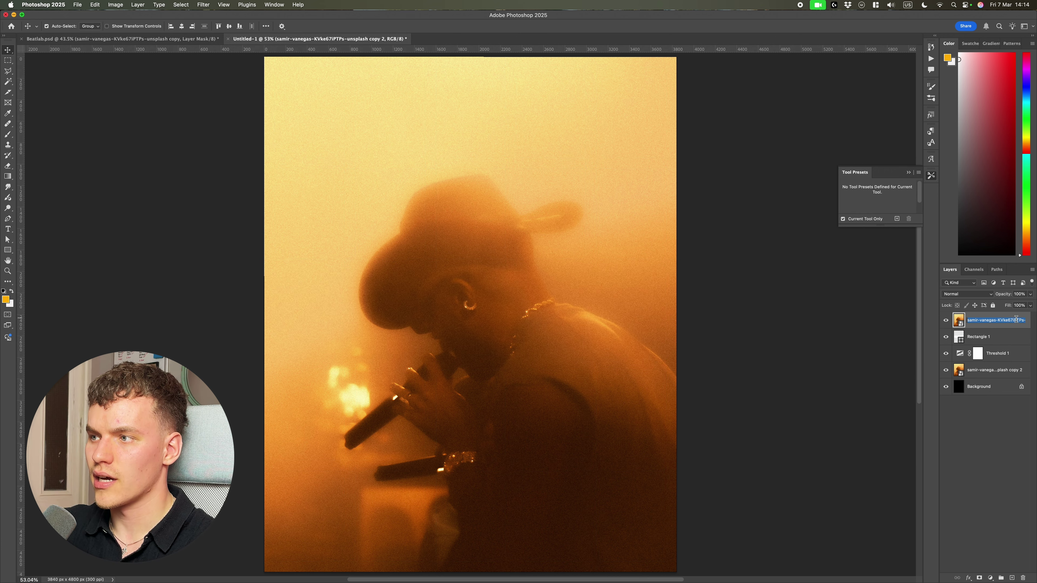
{"action": "right_click", "coordinate": [1014, 327]}
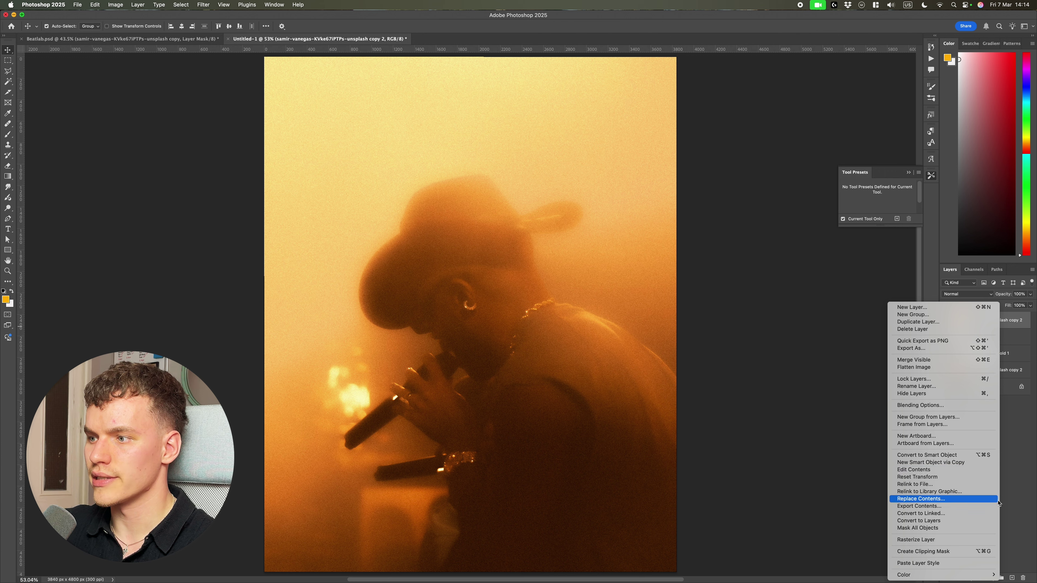
{"action": "left_click", "coordinate": [967, 475]}
Scale the clipped photo down to about 20% and position it so the singer sits in the middle of the rectangle.
{"action": "key", "text": "super+t"}
{"action": "left_click_drag", "start_coordinate": [592, 300], "coordinate": [597, 267]}
{"action": "left_click_drag", "start_coordinate": [678, 331], "coordinate": [558, 322]}
{"action": "mouse_move", "coordinate": [534, 282]}
{"action": "left_mouse_down"}
{"action": "mouse_move", "coordinate": [534, 298]}
{"action": "mouse_move", "coordinate": [534, 284]}
{"action": "left_mouse_up"}
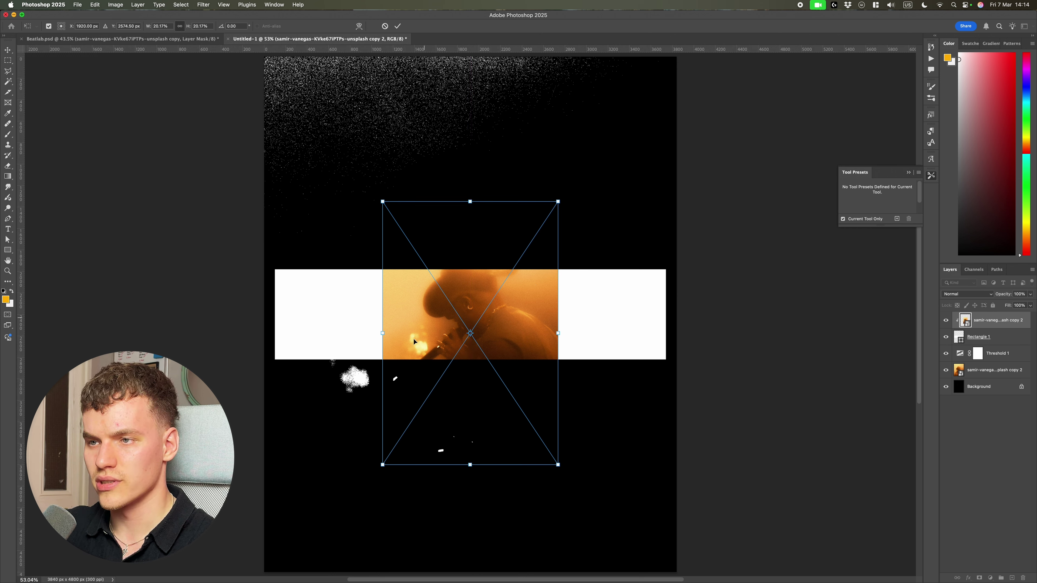
{"action": "key", "text": "Return"}
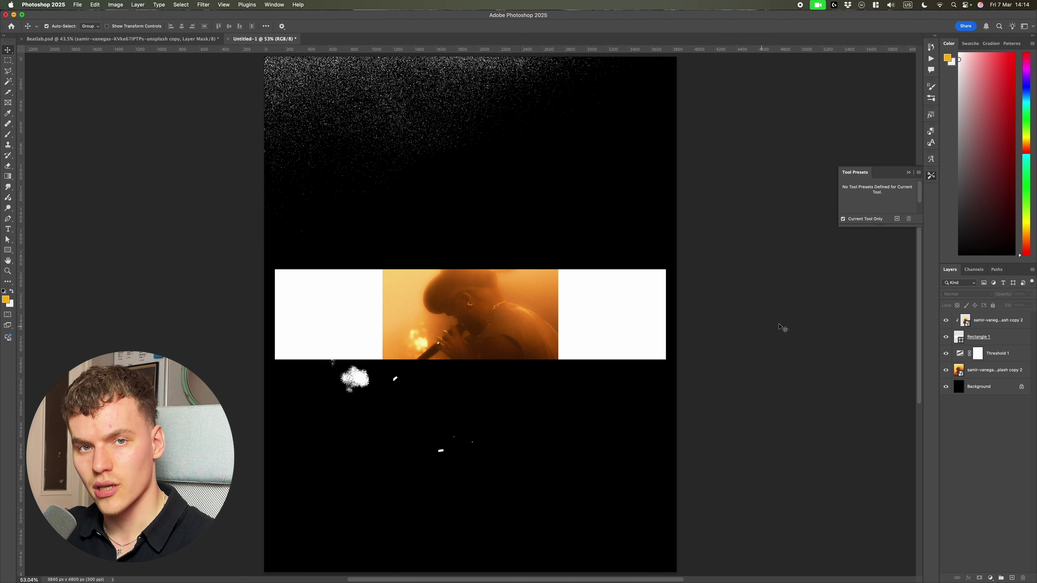
Add a second Threshold adjustment above the clipped photo and lower its level to refine the singer's silhouette.
{"action": "left_click", "coordinate": [1014, 323]}
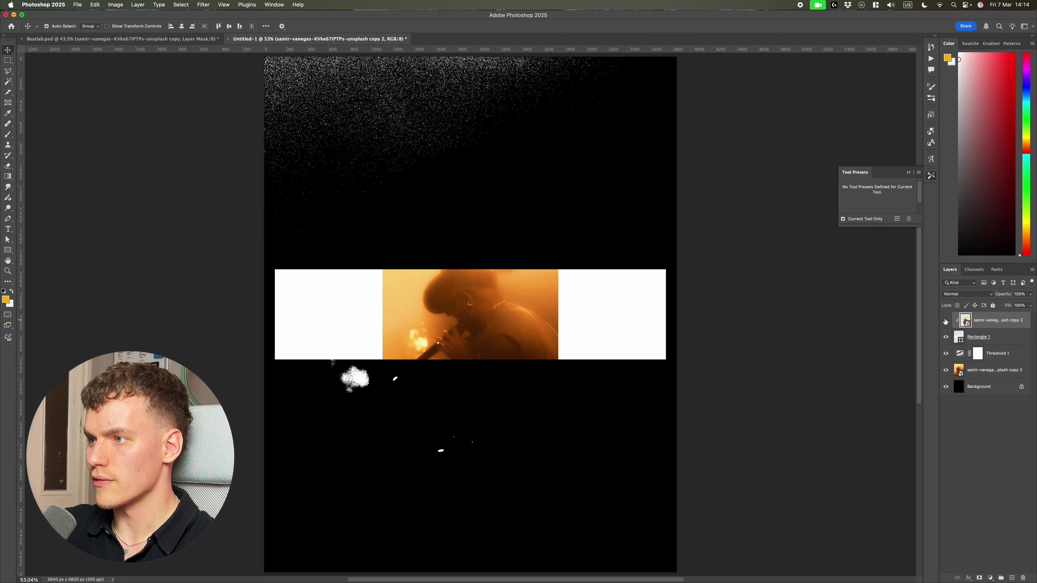
{"action": "left_click", "coordinate": [991, 578]}
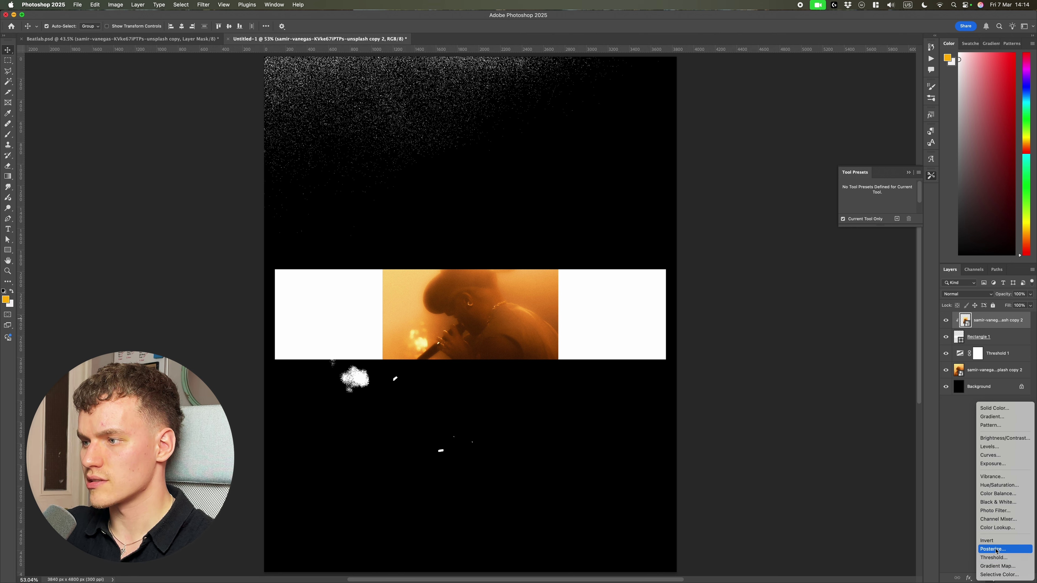
{"action": "left_click", "coordinate": [1005, 559]}
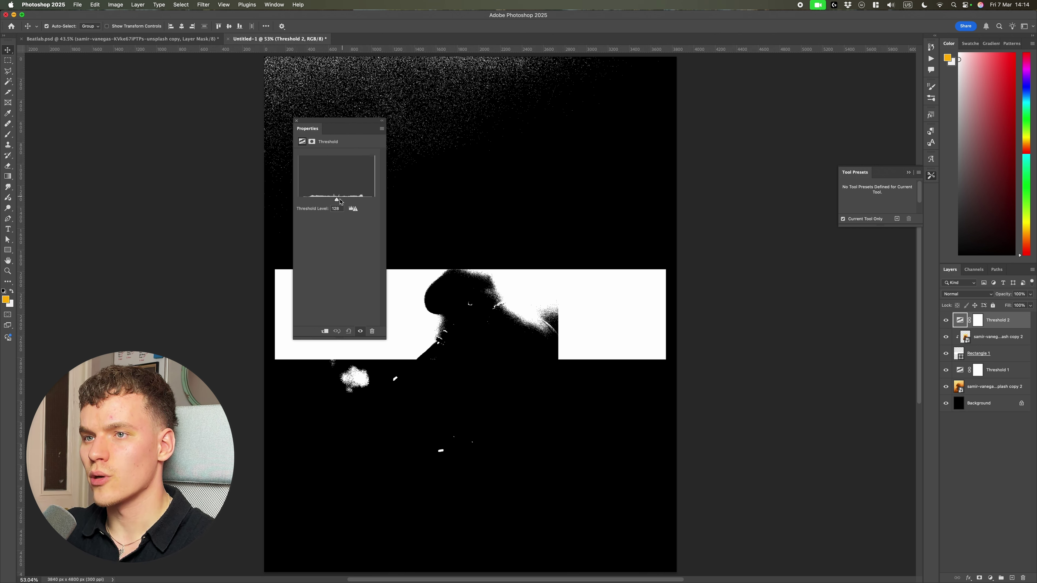
{"action": "mouse_move", "coordinate": [338, 197]}
{"action": "left_mouse_down"}
{"action": "mouse_move", "coordinate": [308, 201]}
{"action": "mouse_move", "coordinate": [346, 204]}
{"action": "mouse_move", "coordinate": [313, 201]}
{"action": "mouse_move", "coordinate": [346, 203]}
{"action": "mouse_move", "coordinate": [325, 200]}
{"action": "left_mouse_up"}
Check the clipped photo by toggling its visibility, then add a layer mask to it.
{"action": "left_click", "coordinate": [999, 343]}
{"action": "left_click", "coordinate": [947, 338]}
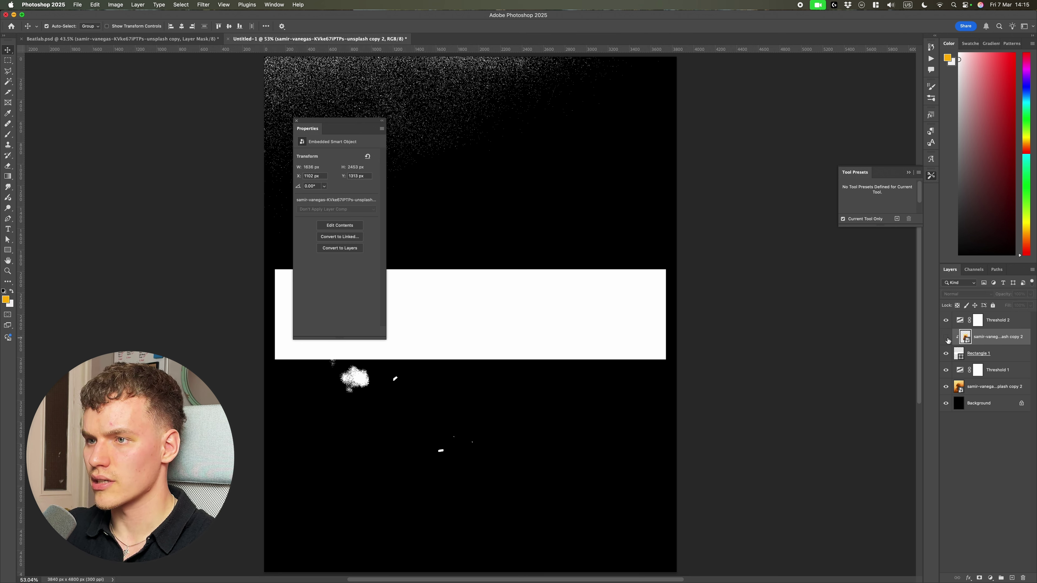
{"action": "left_click", "coordinate": [946, 338]}
{"action": "left_click", "coordinate": [979, 577]}
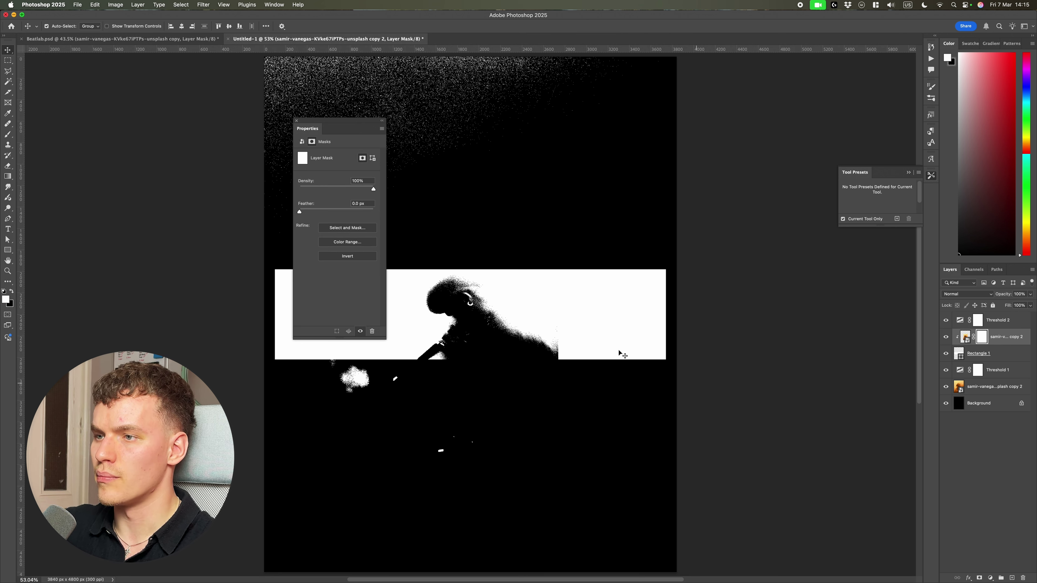
Set up a Soft Round brush with 0% hardness, a size of 300 px and black as the foreground color.
{"action": "key", "text": "b"}
{"action": "left_click", "coordinate": [51, 26]}
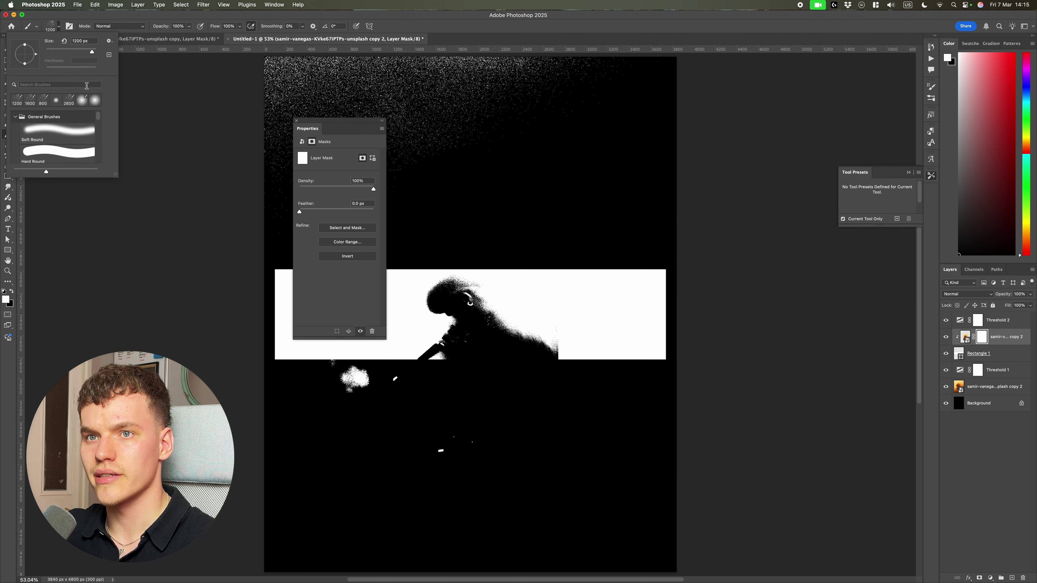
{"action": "left_click", "coordinate": [57, 128]}
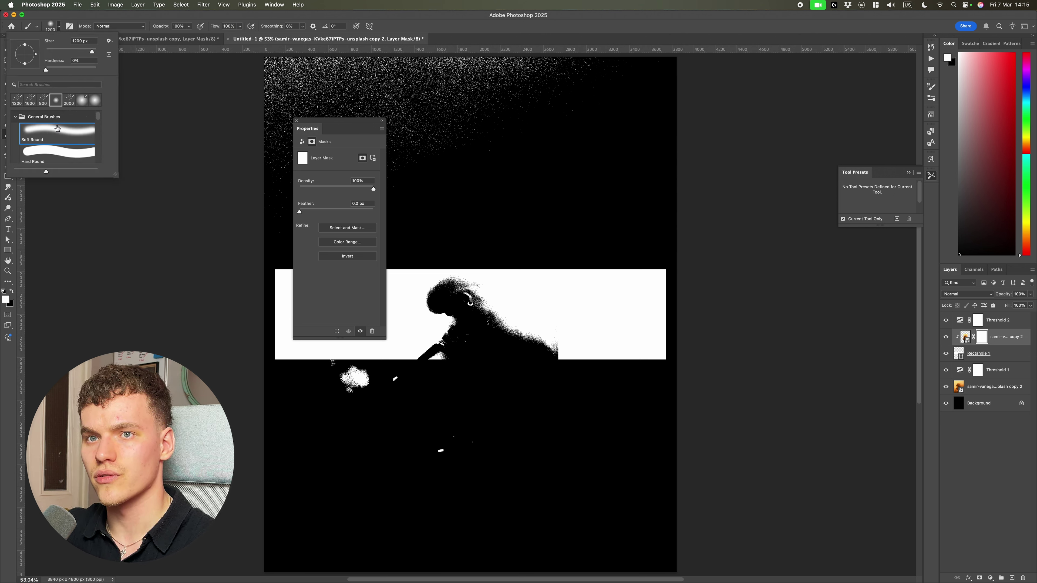
{"action": "left_click", "coordinate": [16, 118]}
{"action": "left_click", "coordinate": [740, 344]}
{"action": "key", "text": "["}
{"action": "key", "text": "["}
{"action": "key", "text": "["}
{"action": "key", "text": "["}
{"action": "key", "text": "["}
{"action": "key", "text": "["}
{"action": "key", "text": "["}
{"action": "key", "text": "["}
{"action": "key", "text": "["}
{"action": "key", "text": "x"}
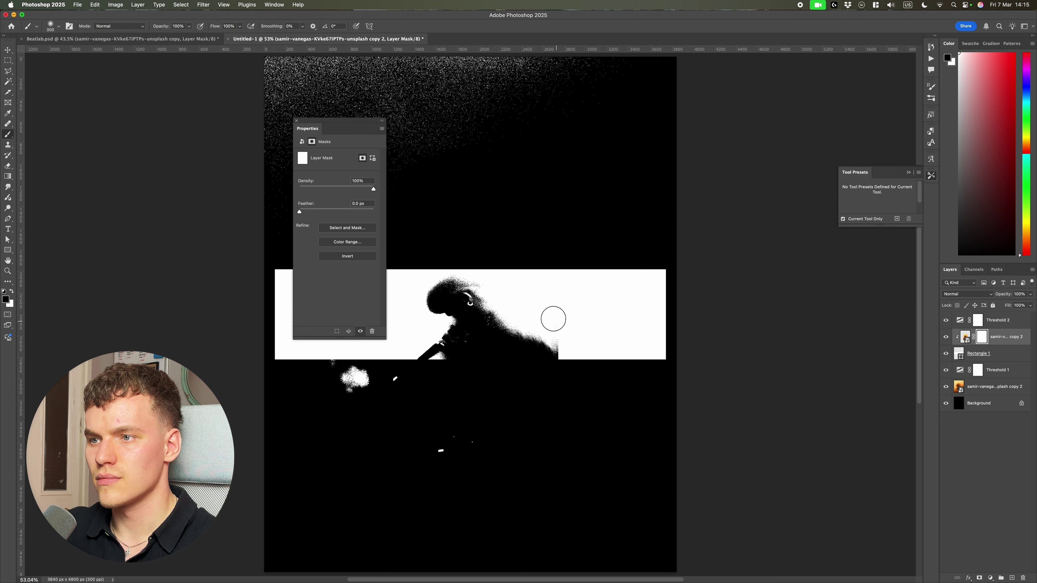
Enlarge the brush beyond 600 px and paint out the clipped photo's hard right edge on the layer mask.
{"action": "key", "text": "bracketright"}
{"action": "key", "text": "bracketright"}
{"action": "key", "text": "bracketright"}
{"action": "scroll", "coordinate": [554, 319], "scroll_direction": "up", "scroll_amount": 5}
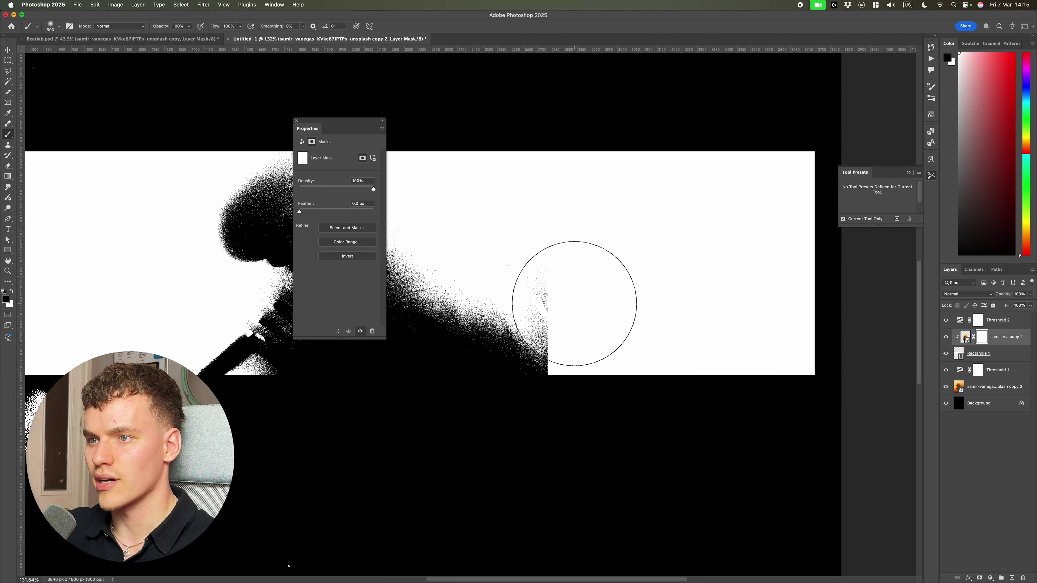
{"action": "key", "text": "bracketright"}
{"action": "key", "text": "super+z"}
{"action": "left_click_drag", "start_coordinate": [579, 249], "coordinate": [612, 347]}
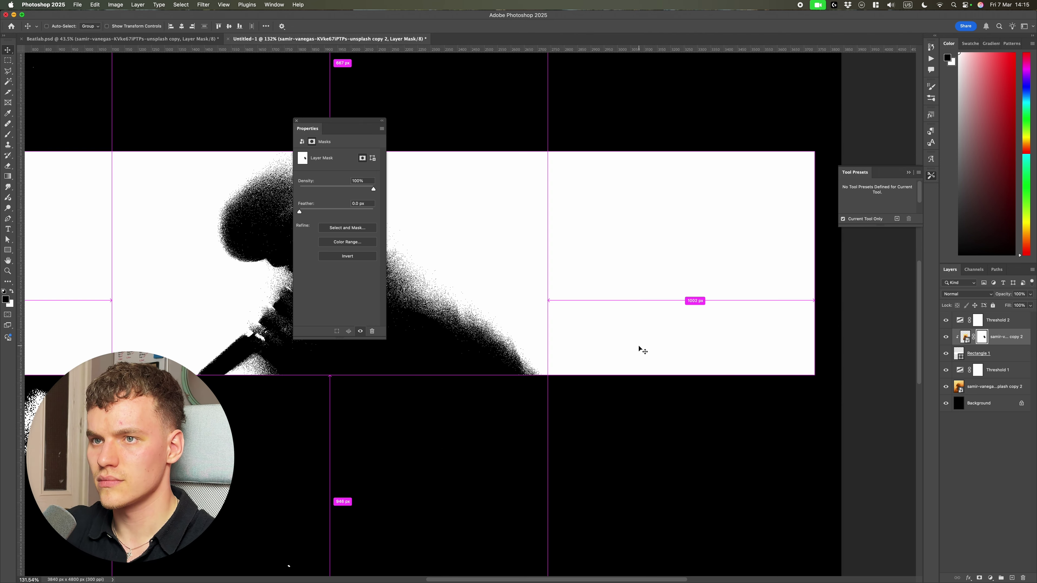
{"action": "key", "text": "super+0"}
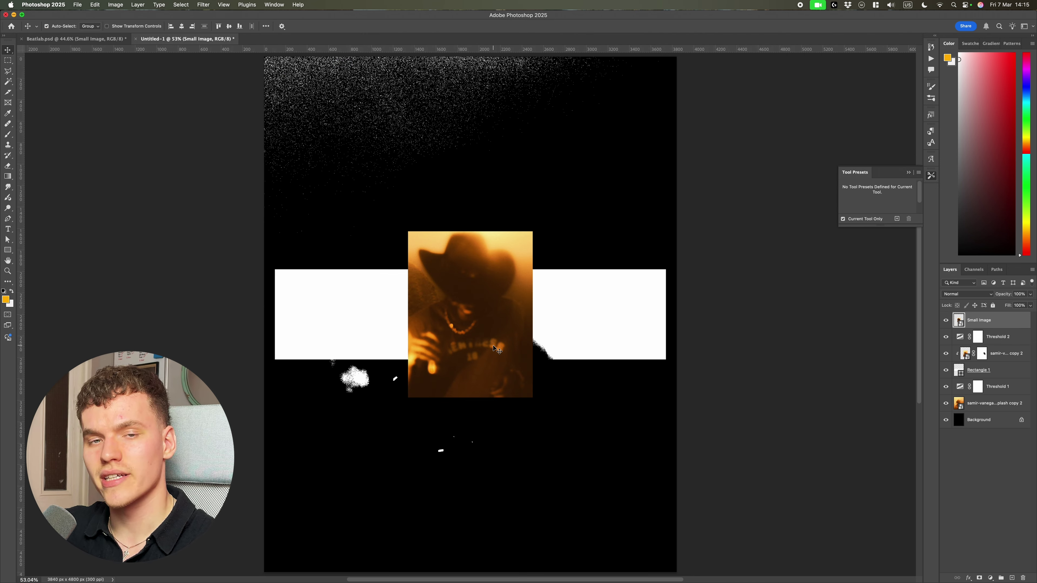
Place the small image below the banner, scale it down flush with the banner's right edge, and show the guides.
{"action": "left_click_drag", "start_coordinate": [502, 339], "coordinate": [489, 343]}
{"action": "key", "text": "super+z"}
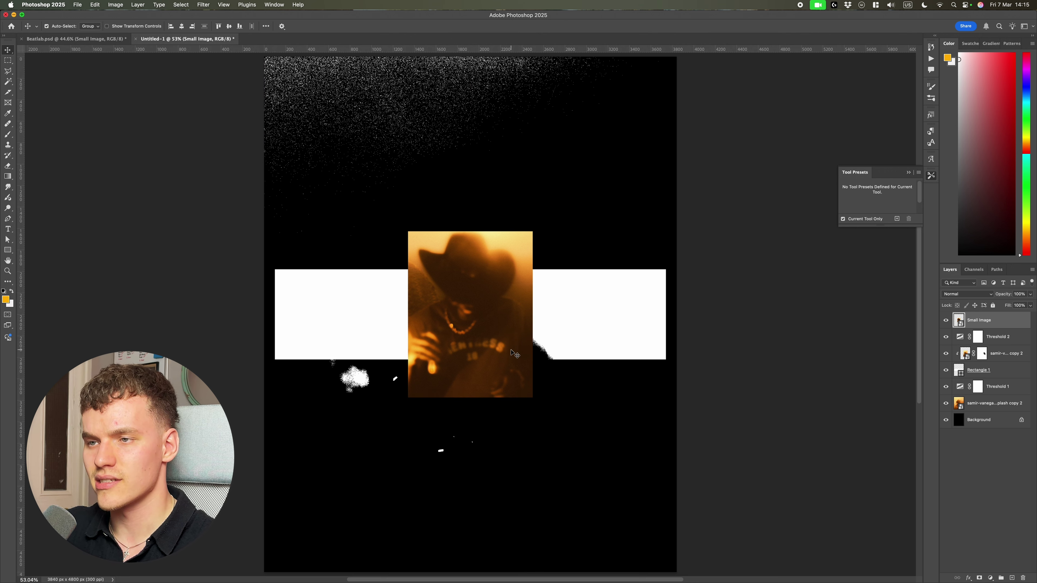
{"action": "left_click_drag", "start_coordinate": [502, 334], "coordinate": [627, 485]}
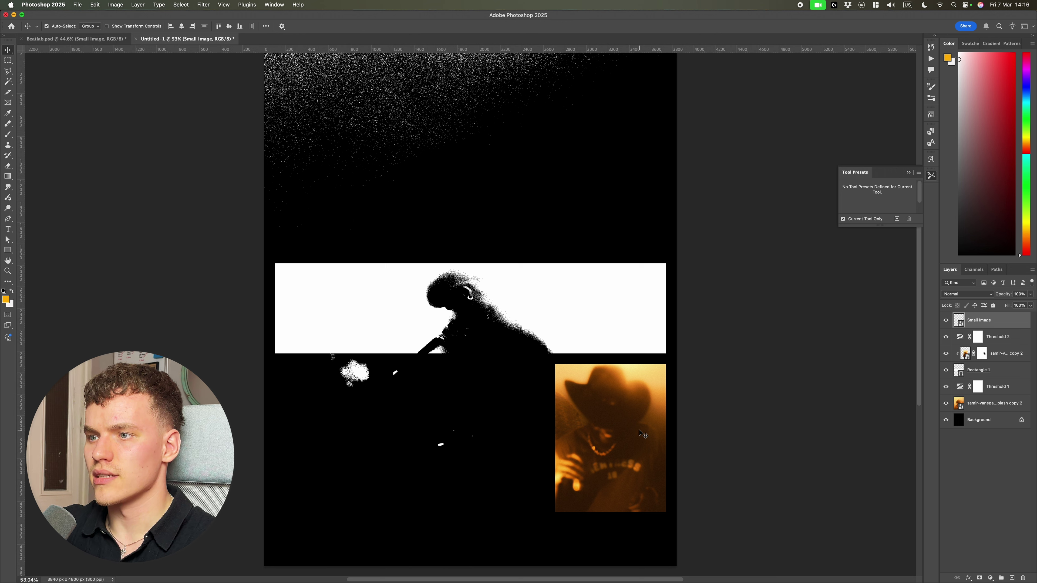
{"action": "key", "text": "super+semicolon"}
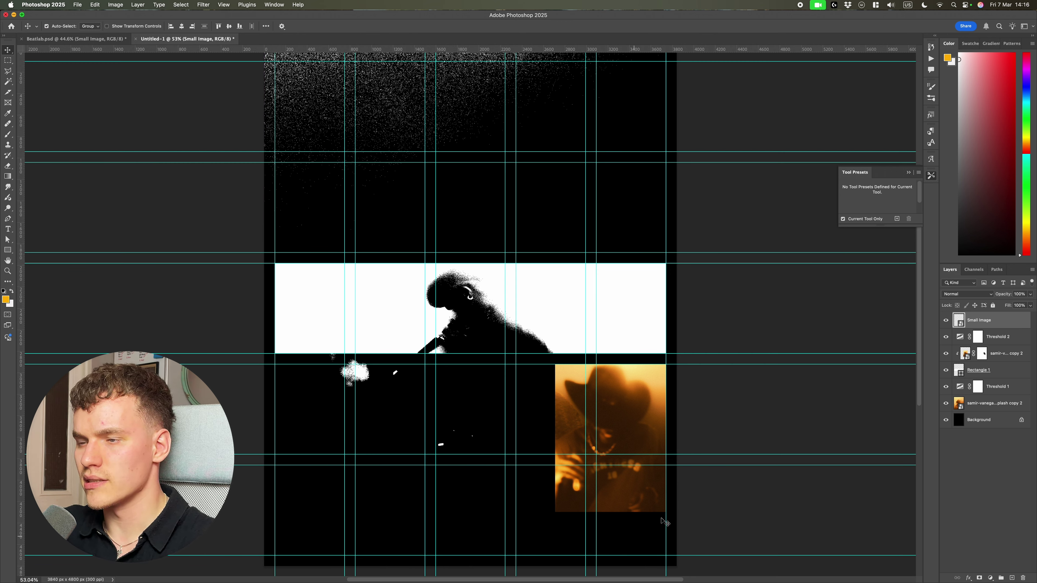
{"action": "left_click", "coordinate": [624, 304]}
{"action": "left_click_drag", "start_coordinate": [637, 371], "coordinate": [637, 350]}
{"action": "key", "text": "super+z"}
{"action": "key", "text": "super+z"}
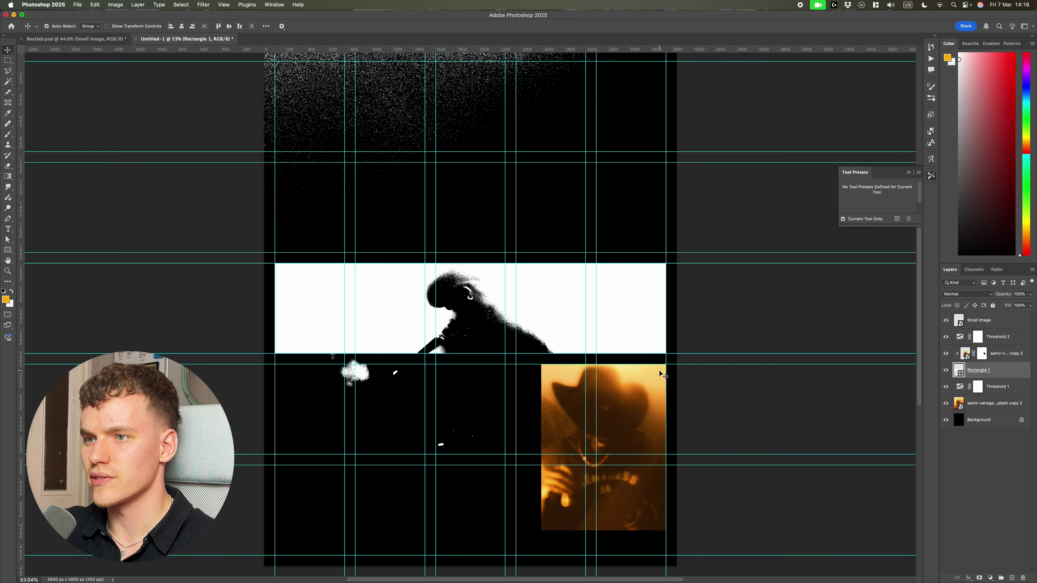
{"action": "key", "text": "super+z"}
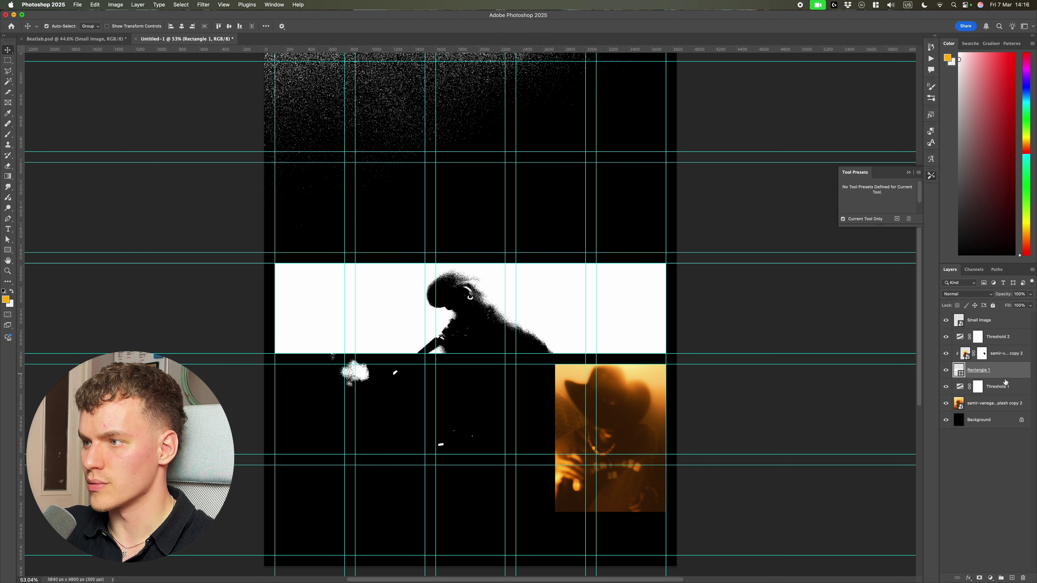
Move the rectangle, clipped photo, second Threshold and small image slightly upward together, then hide the guides.
{"action": "left_click", "coordinate": [1005, 319], "text": "shift"}
{"action": "key", "text": "super+t"}
{"action": "left_click_drag", "start_coordinate": [630, 384], "coordinate": [629, 365]}
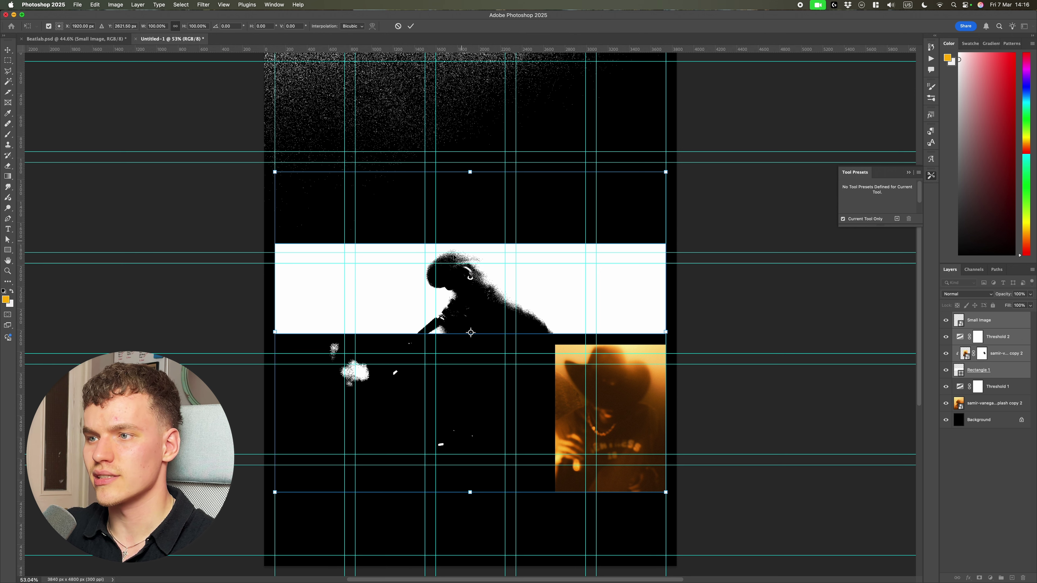
{"action": "key", "text": "Return"}
{"action": "key", "text": "super+;"}
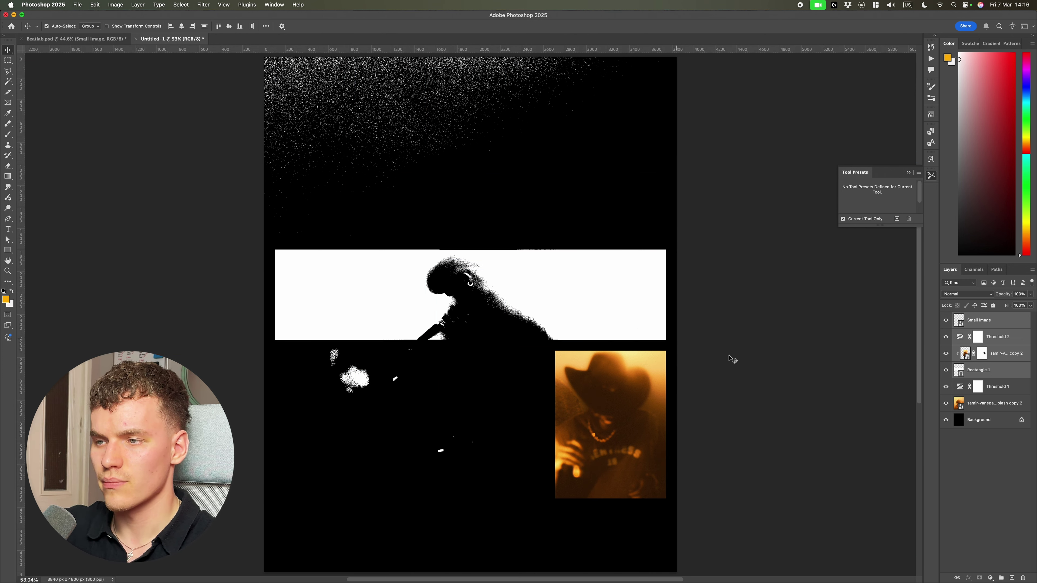
Try placing the small image layer beneath the second Threshold adjustment, then undo the reordering.
{"action": "left_click", "coordinate": [782, 380]}
{"action": "left_click", "coordinate": [984, 320]}
{"action": "left_click", "coordinate": [946, 320]}
{"action": "left_click", "coordinate": [946, 321]}
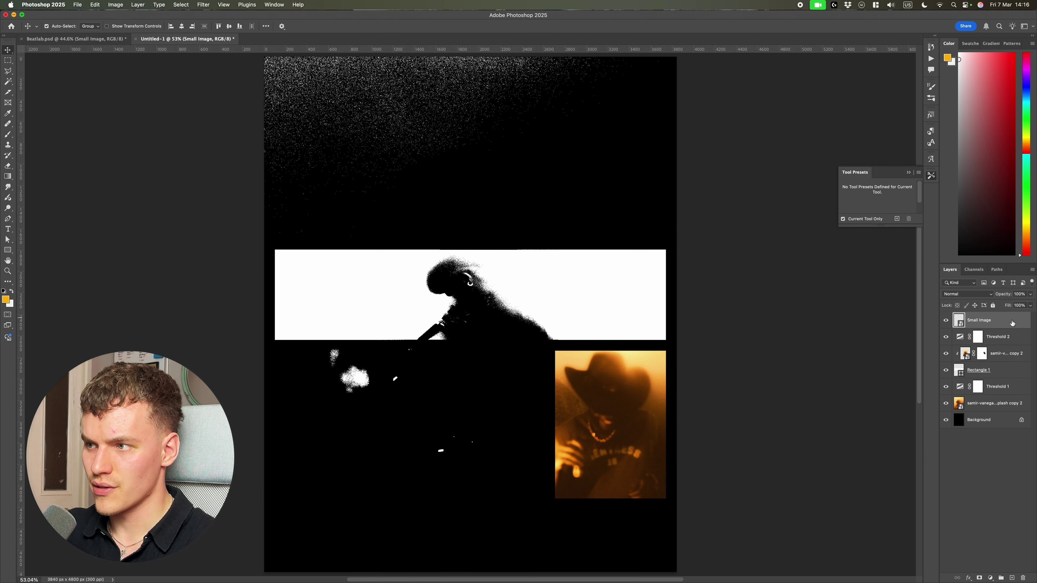
{"action": "left_click_drag", "start_coordinate": [999, 322], "coordinate": [996, 340]}
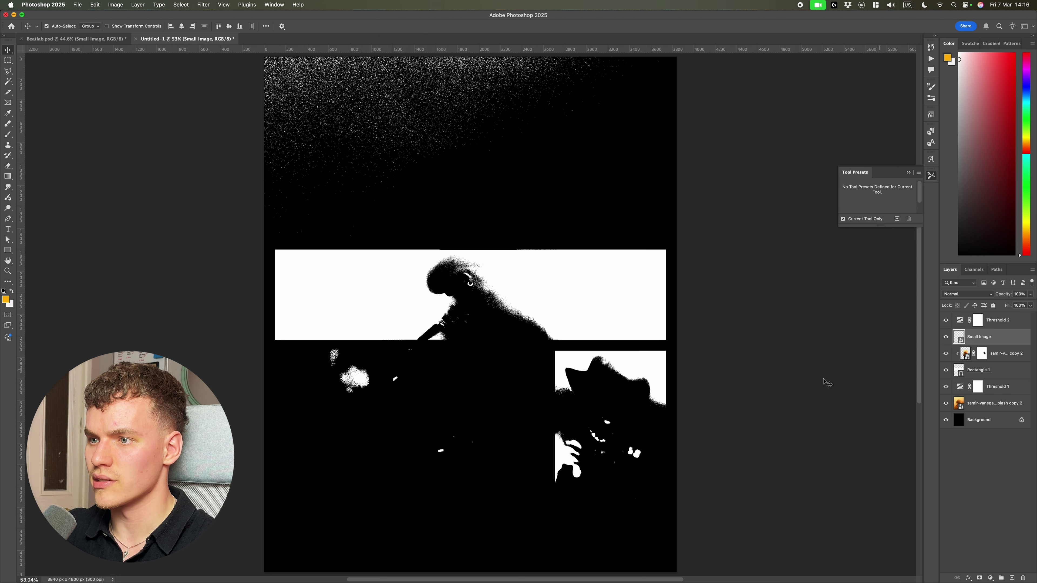
{"action": "left_click", "coordinate": [705, 405]}
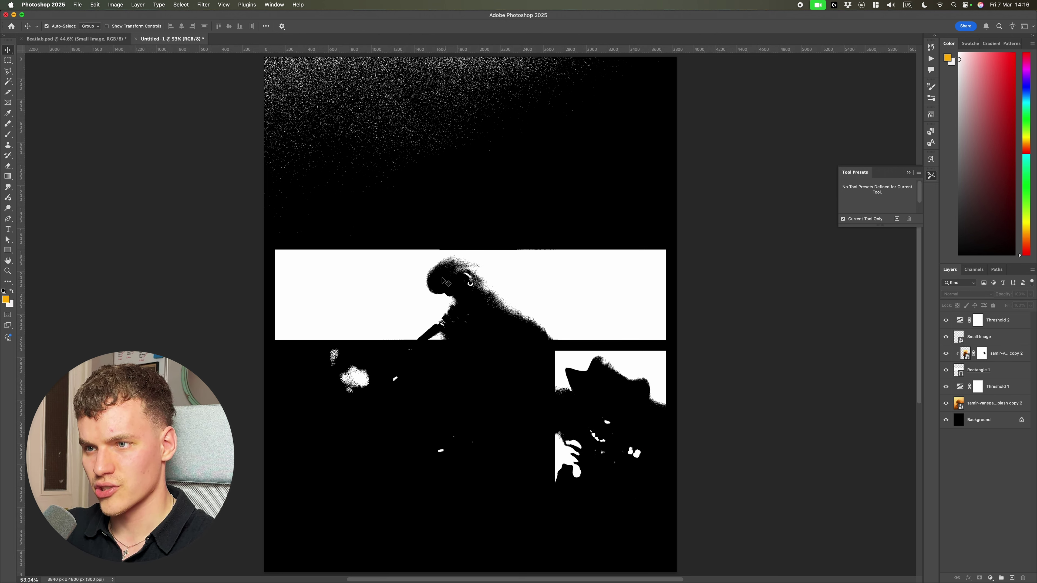
{"action": "key", "text": "super+z"}
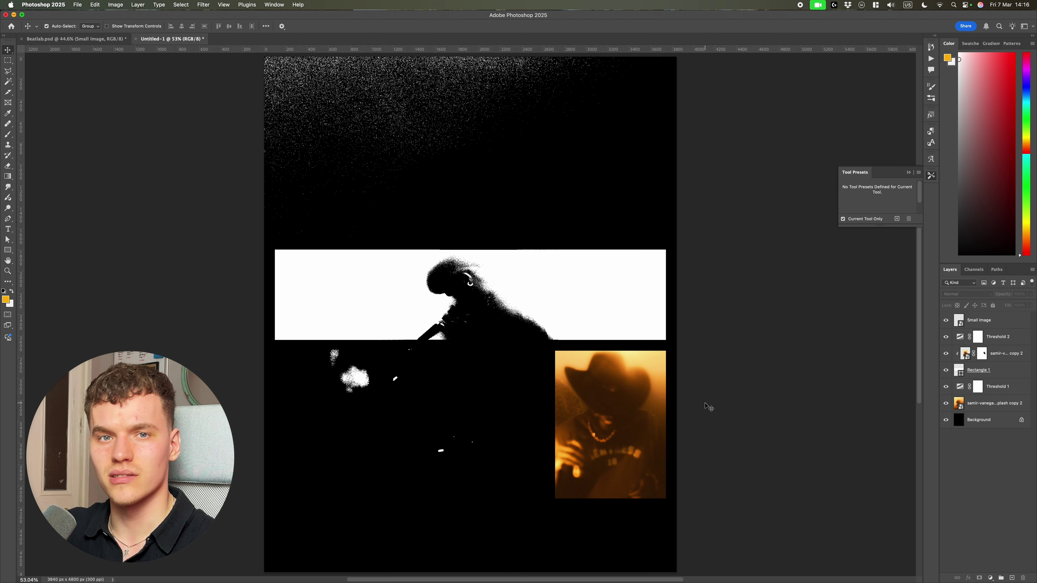
Add a third Threshold adjustment above the small image layer and set its level to 47.
{"action": "left_click", "coordinate": [1002, 321]}
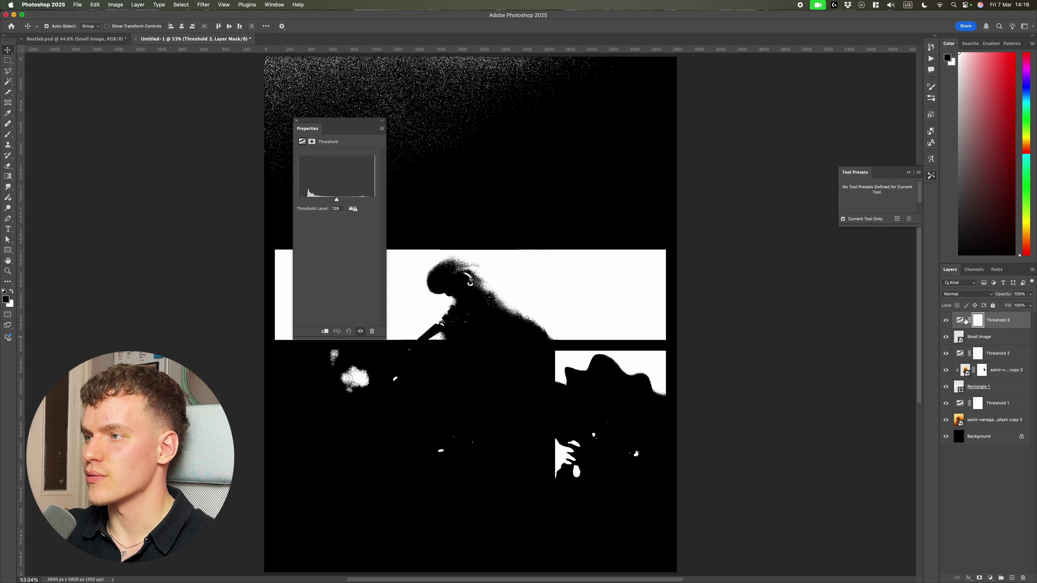
{"action": "left_click", "coordinate": [963, 322]}
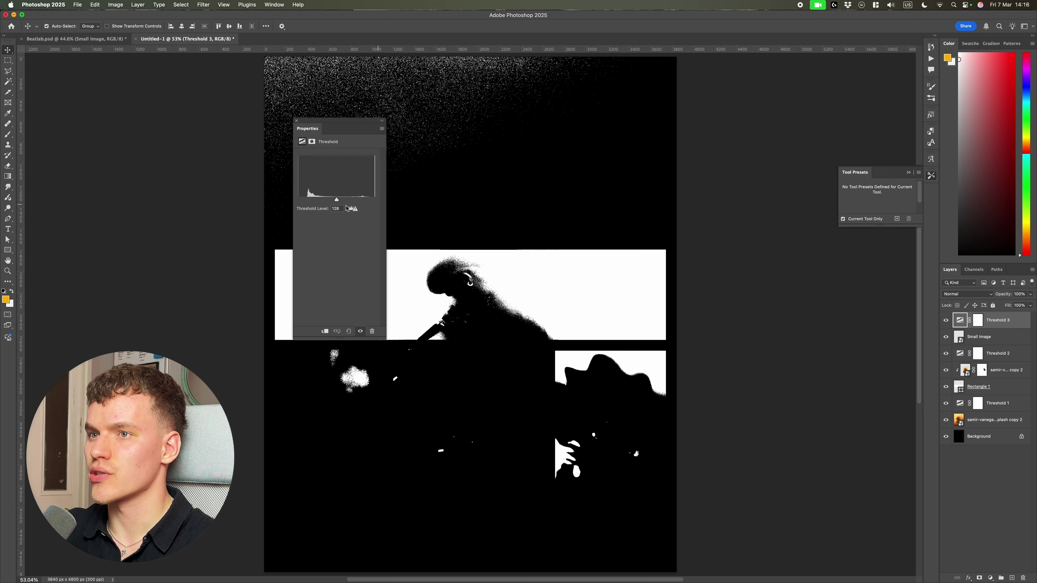
{"action": "left_click_drag", "start_coordinate": [337, 199], "coordinate": [313, 201]}
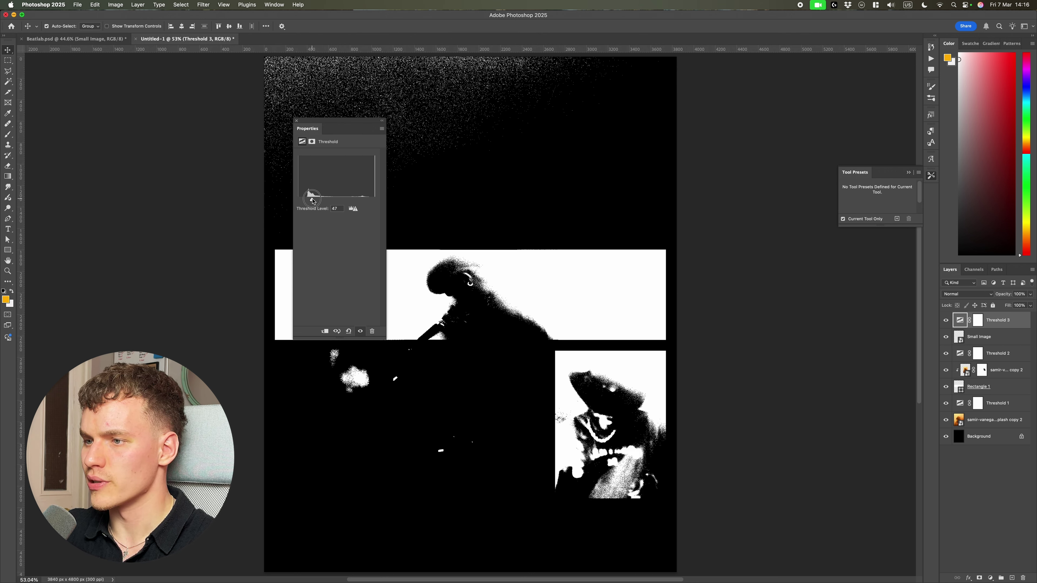
{"action": "left_click", "coordinate": [795, 291]}
{"action": "left_click", "coordinate": [796, 291]}
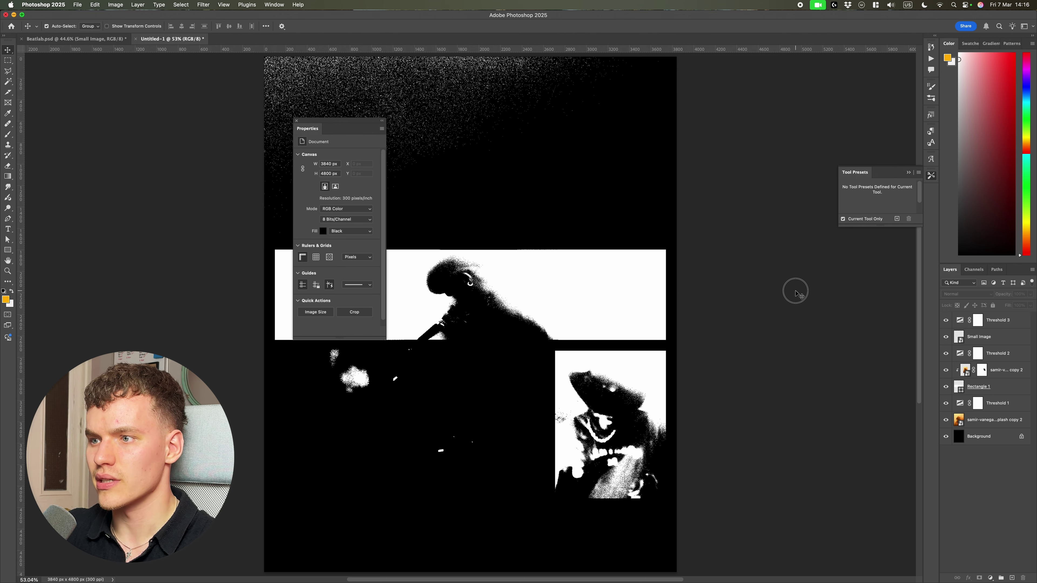
Check the Beatlab.psd reference, then start a text layer above the banner in the new document with white (ffffff) text.
{"action": "key", "text": "ctrl+Tab"}
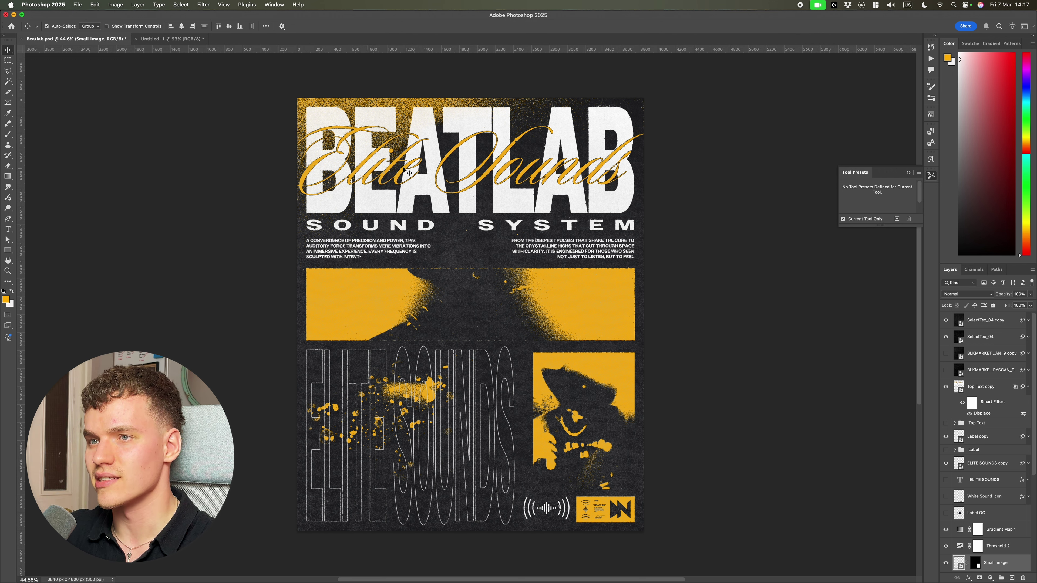
{"action": "left_click", "coordinate": [172, 39]}
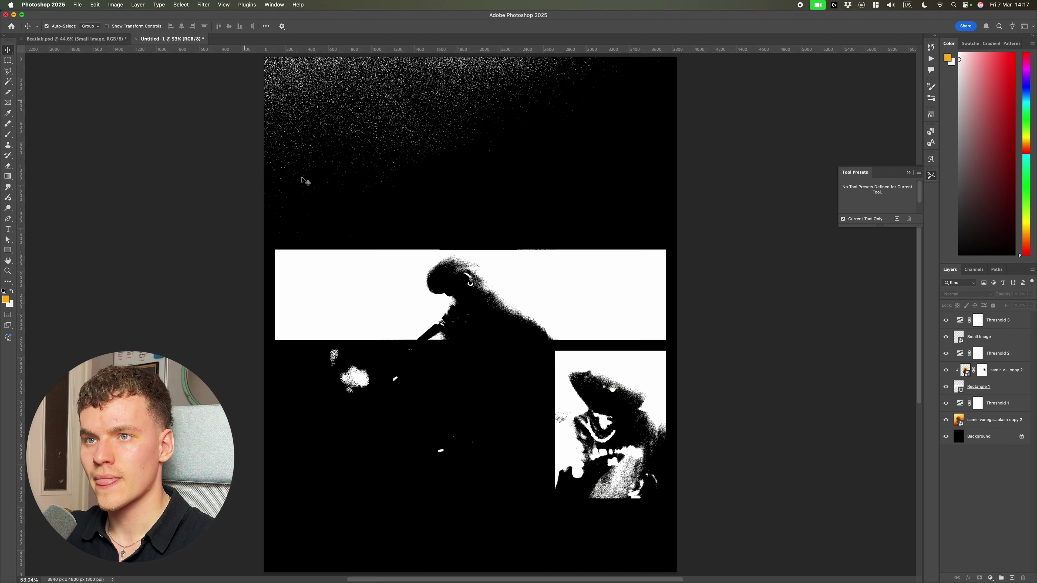
{"action": "key", "text": "t"}
{"action": "scroll", "coordinate": [388, 204], "scroll_direction": "down", "scroll_amount": 1}
{"action": "scroll", "coordinate": [388, 208], "scroll_direction": "up", "scroll_amount": 4}
{"action": "left_click", "coordinate": [391, 212]}
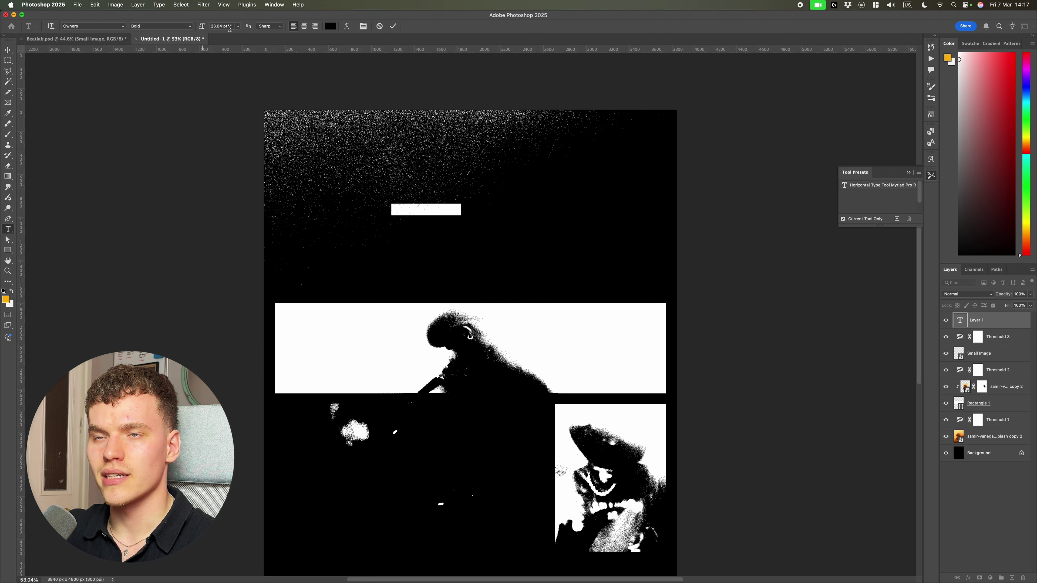
{"action": "left_click", "coordinate": [331, 27]}
{"action": "left_click_drag", "start_coordinate": [870, 470], "coordinate": [684, 363]}
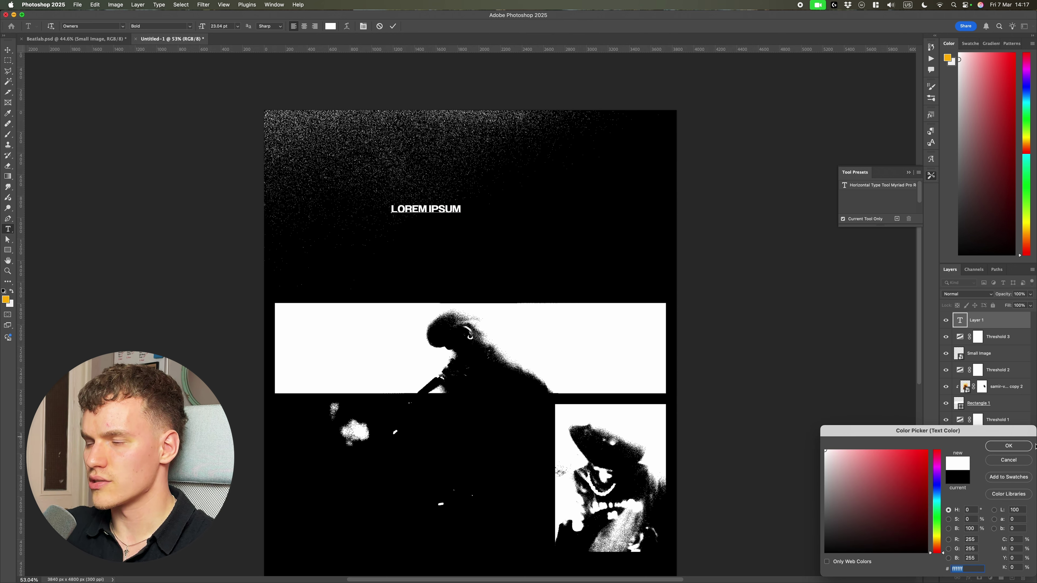
{"action": "left_click", "coordinate": [1017, 447]}
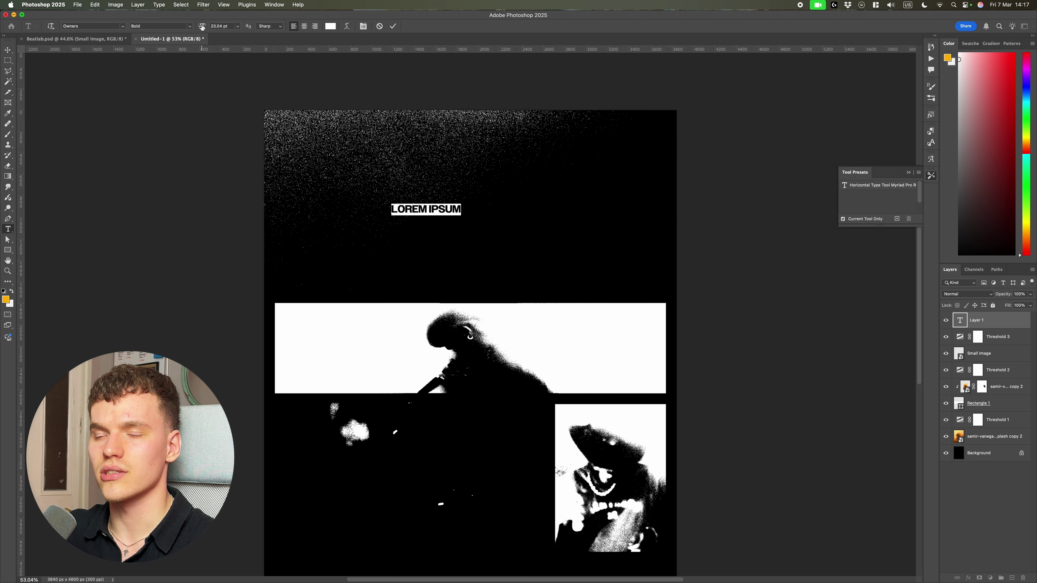
Set the font size to 102 pt and enter BEATLAB as the title text.
{"action": "left_click_drag", "start_coordinate": [202, 27], "coordinate": [234, 27]}
{"action": "type", "text": "BEAT"}
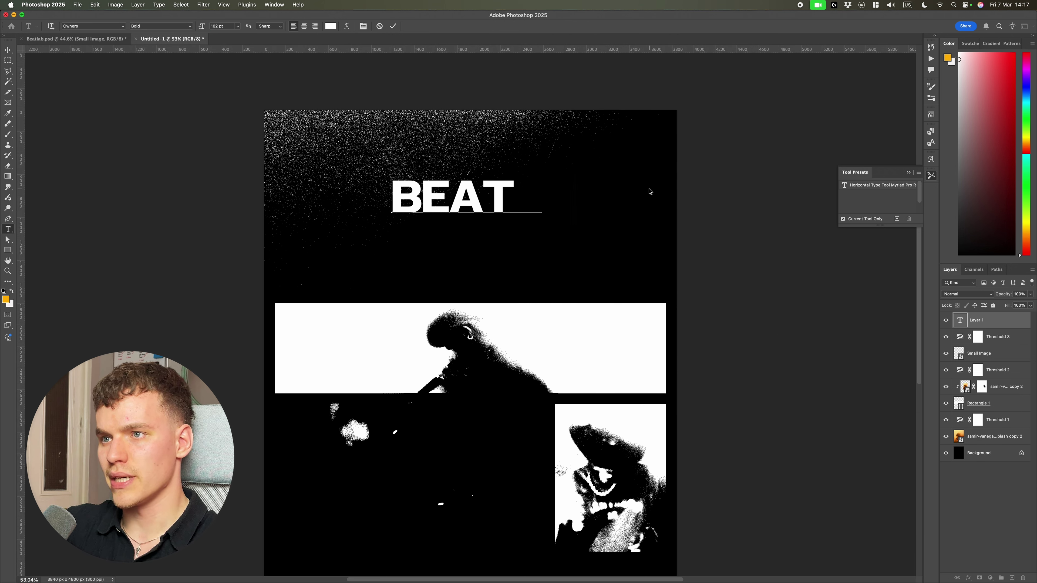
{"action": "key", "text": "BackSpace"}
{"action": "key", "text": "BackSpace"}
{"action": "type", "text": "LAB"}
Set the tracking of the whole BEATLAB title to -10 and commit the text.
{"action": "key", "text": "super+a"}
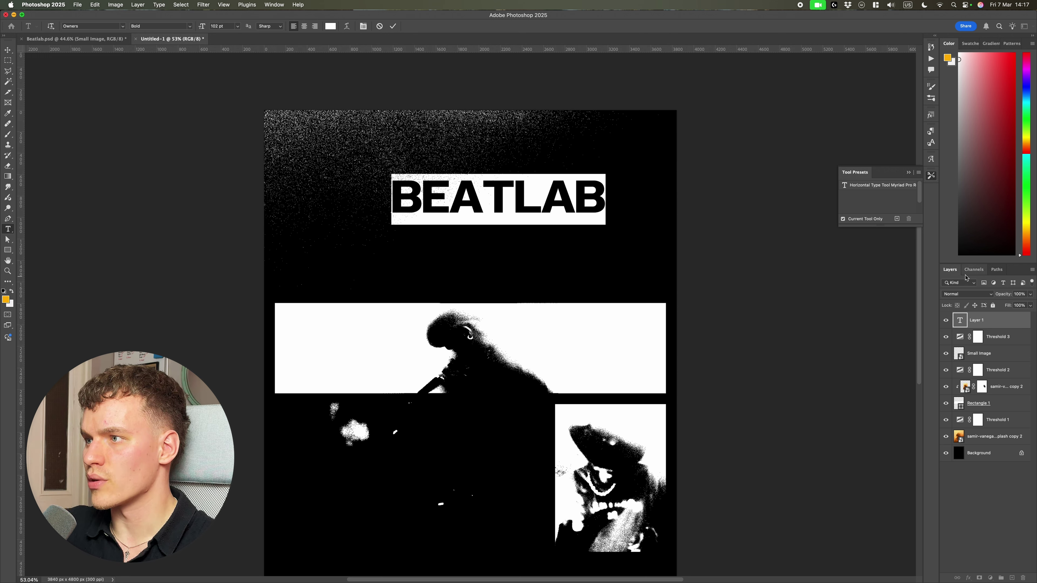
{"action": "left_click", "coordinate": [909, 174]}
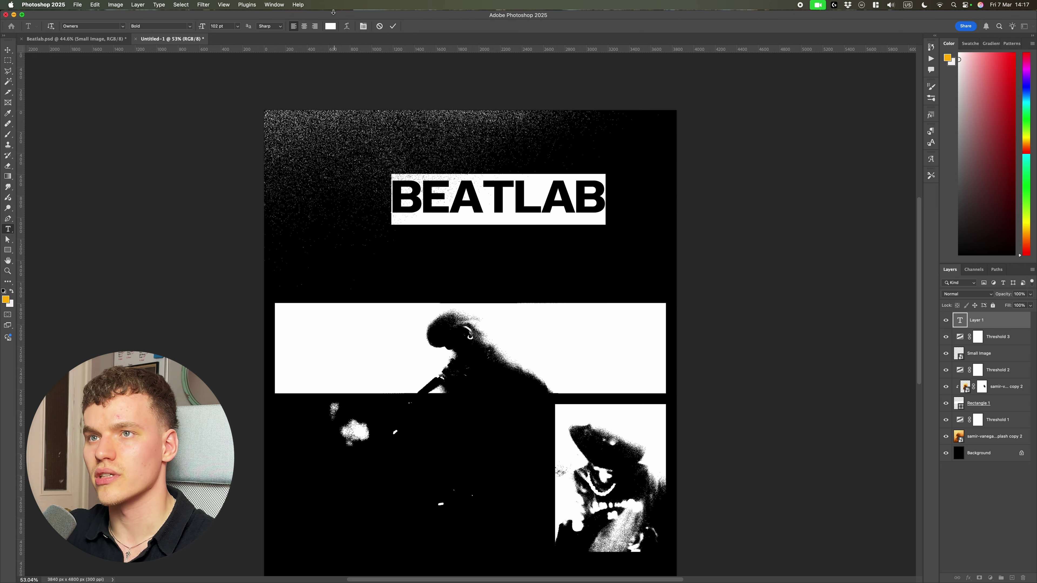
{"action": "left_click", "coordinate": [274, 4]}
{"action": "left_click", "coordinate": [276, 71]}
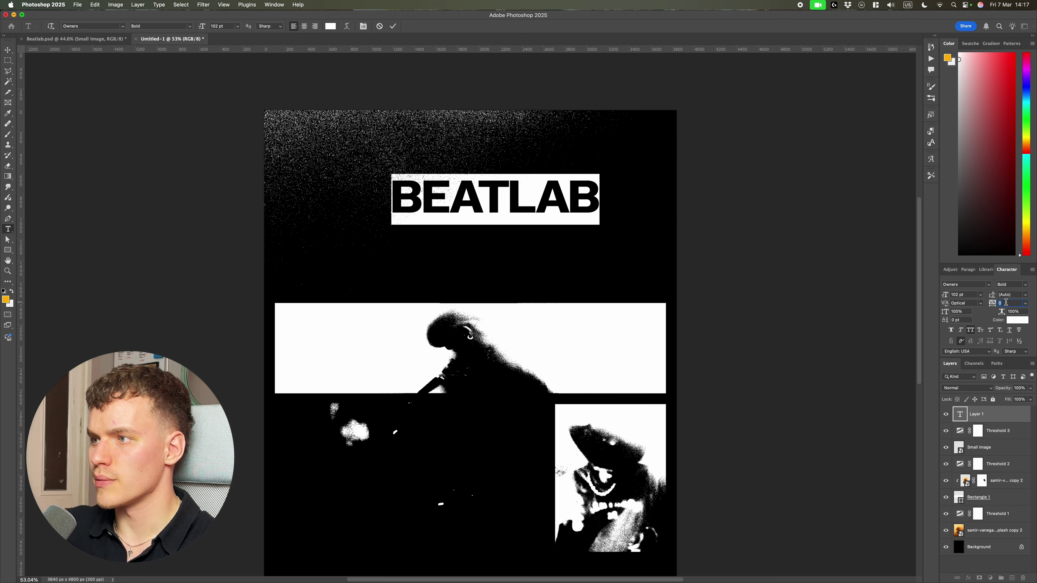
{"action": "type", "text": "-10"}
{"action": "key", "text": "Return"}
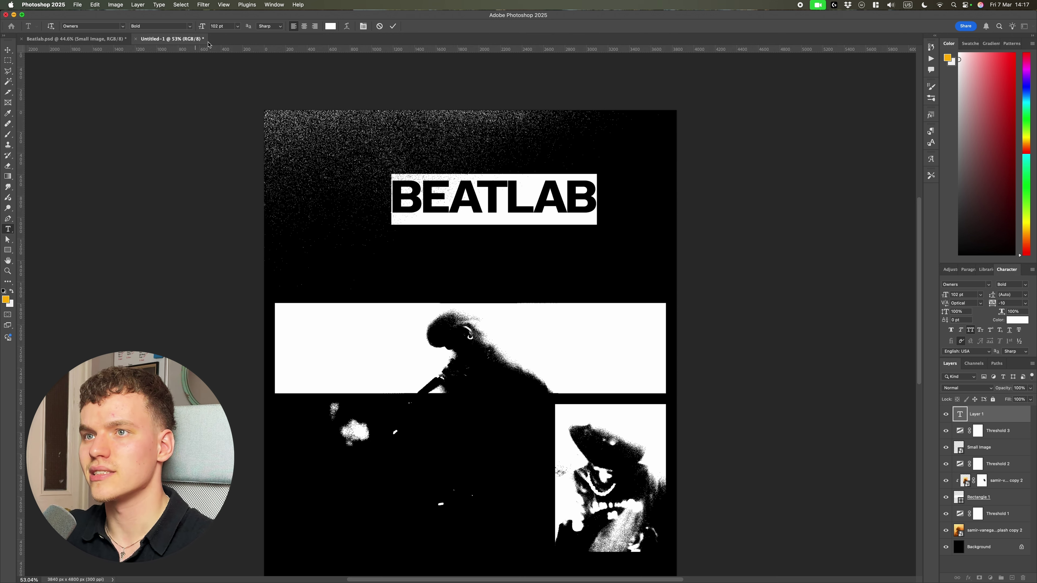
{"action": "left_click", "coordinate": [392, 26]}
Show the guides and scale the BEATLAB title proportionally so its bounding box spans the outer side margin guides.
{"action": "key", "text": "v"}
{"action": "key", "text": "super+;"}
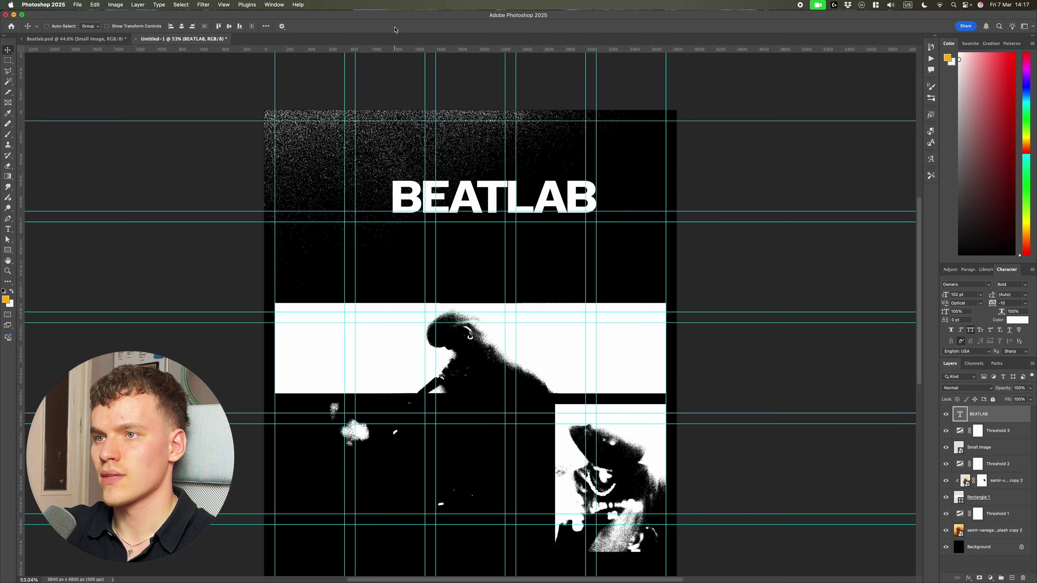
{"action": "left_click_drag", "start_coordinate": [526, 202], "coordinate": [515, 201]}
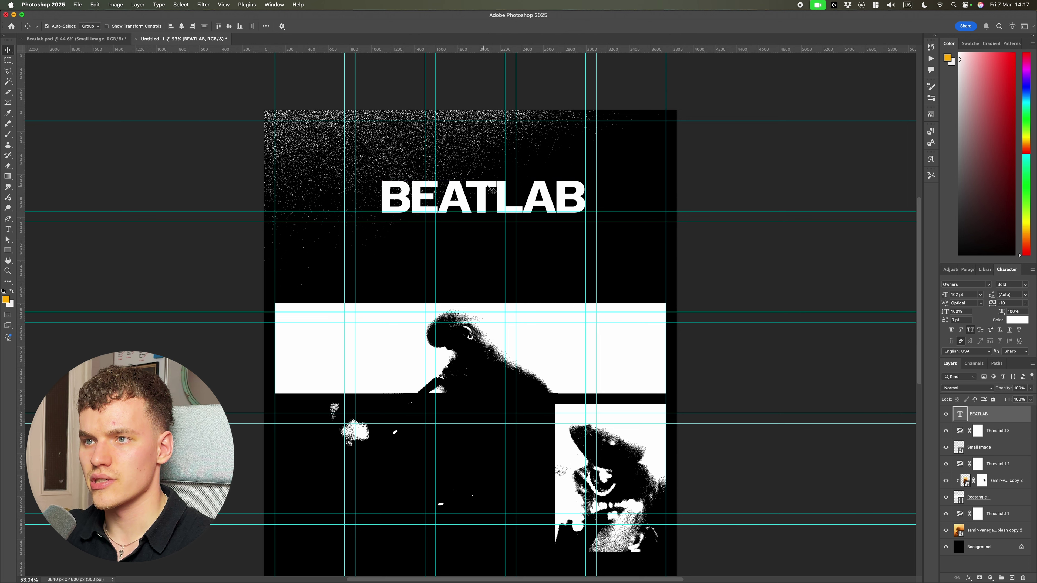
{"action": "key", "text": "super+t"}
{"action": "left_click_drag", "start_coordinate": [586, 199], "coordinate": [666, 199]}
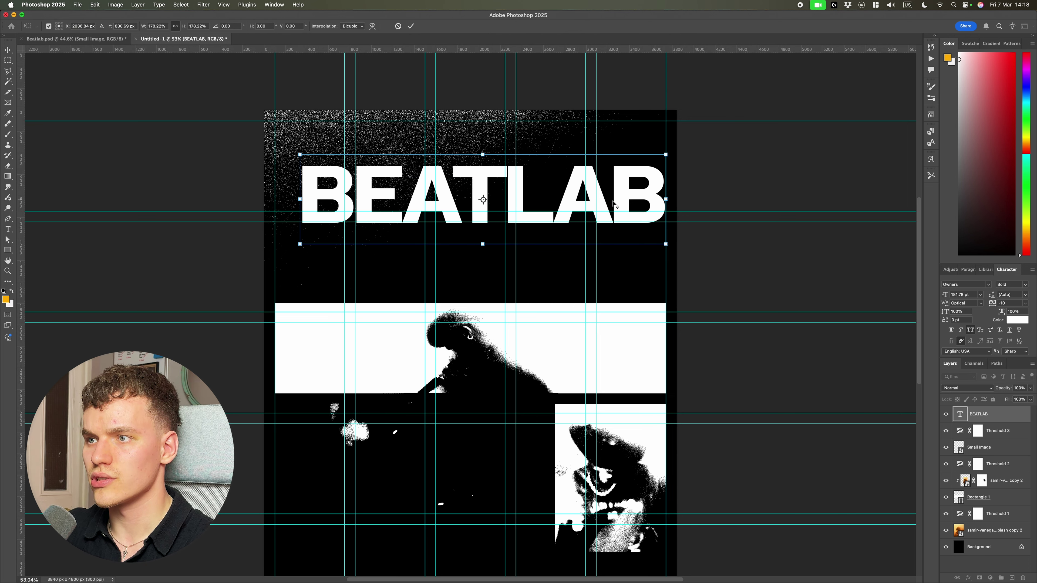
{"action": "left_click_drag", "start_coordinate": [297, 200], "coordinate": [273, 200]}
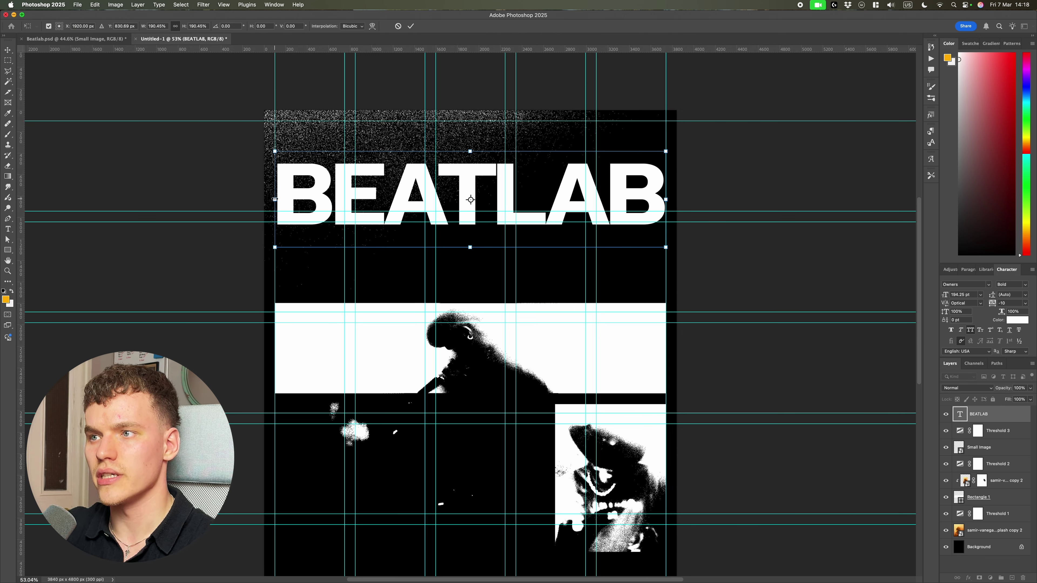
{"action": "key", "text": "Return"}
Enlarge the BEATLAB title slightly so its outer letter edges meet the side margin guides, and check both ends.
{"action": "left_click", "coordinate": [181, 26]}
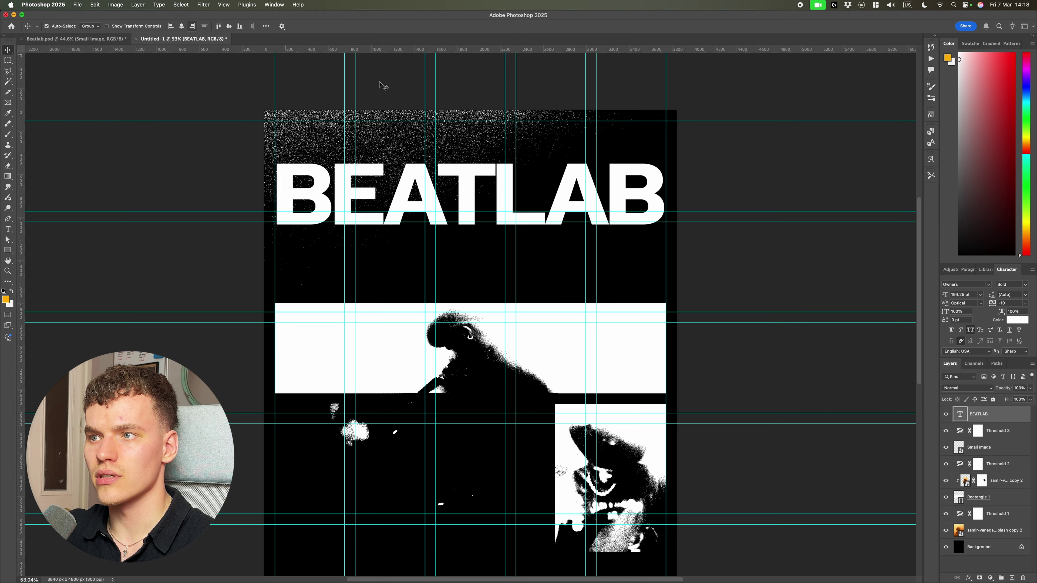
{"action": "key", "text": "super+t"}
{"action": "scroll", "coordinate": [665, 192], "scroll_direction": "up", "scroll_amount": 3}
{"action": "mouse_move", "coordinate": [669, 206]}
{"action": "left_mouse_down"}
{"action": "mouse_move", "coordinate": [678, 202]}
{"action": "mouse_move", "coordinate": [668, 213]}
{"action": "left_mouse_up"}
{"action": "key", "text": "Return"}
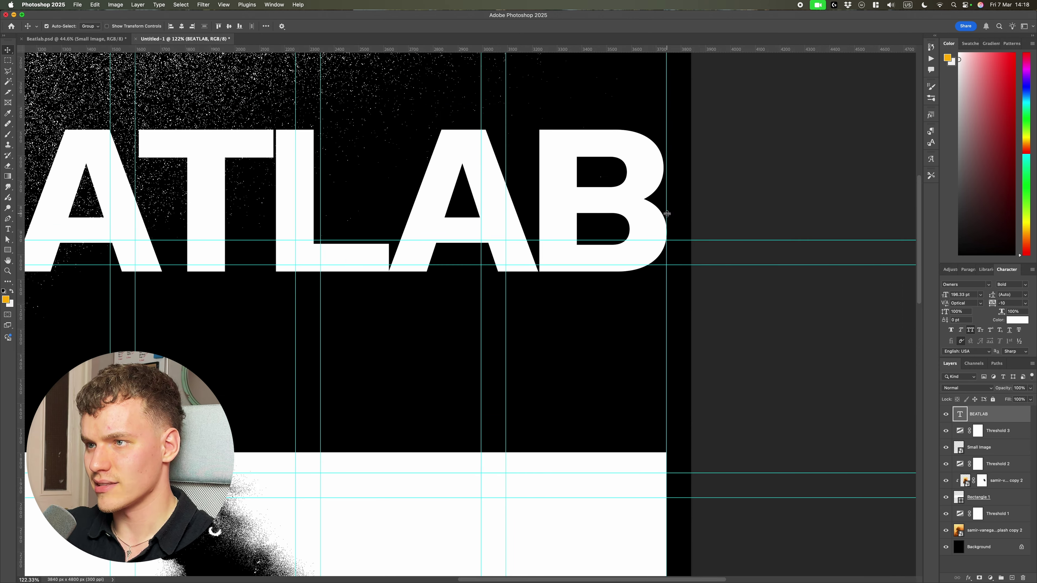
{"action": "scroll", "coordinate": [668, 213], "scroll_direction": "down", "scroll_amount": 2}
{"action": "scroll", "coordinate": [537, 209], "scroll_direction": "left", "scroll_amount": 5}
{"action": "scroll", "coordinate": [117, 186], "scroll_direction": "up", "scroll_amount": 3}
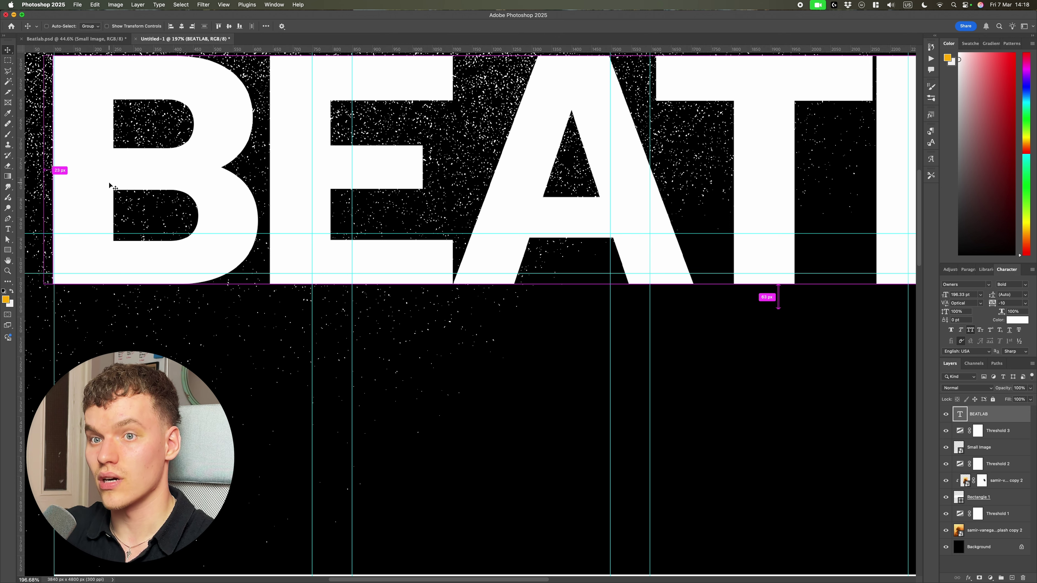
{"action": "key", "text": "super+0"}
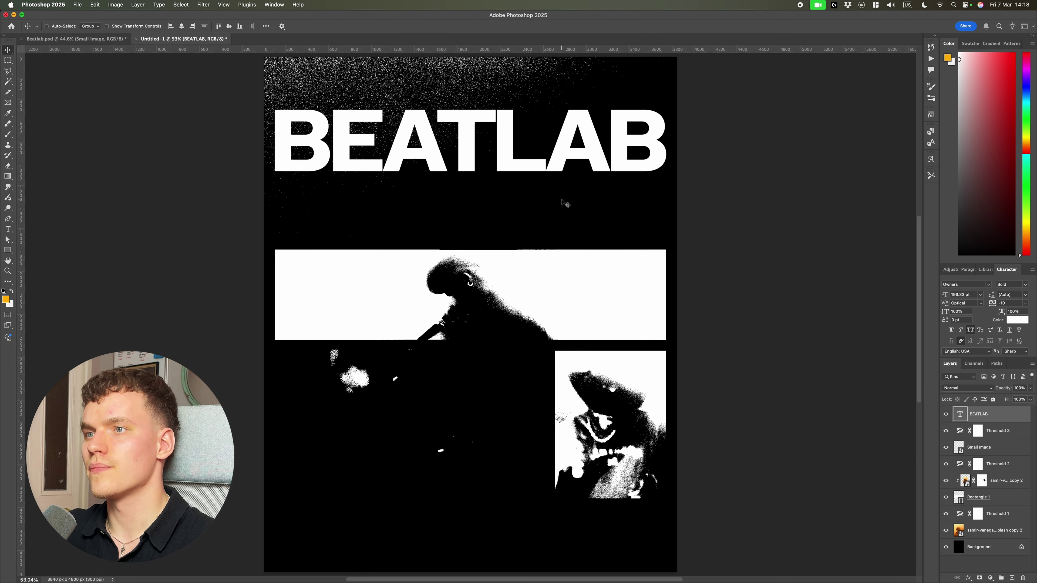
Stretch only the height of the BEATLAB title to about 195%, keeping its width.
{"action": "key", "text": "super+t"}
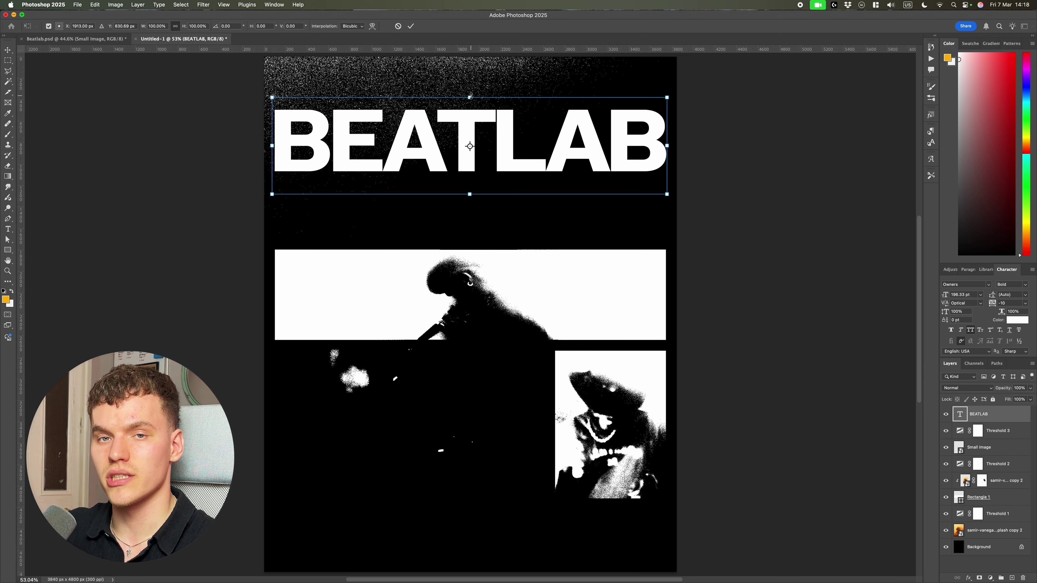
{"action": "left_click_drag", "start_coordinate": [470, 97], "coordinate": [487, 169]}
{"action": "left_click_drag", "start_coordinate": [488, 172], "coordinate": [488, 171]}
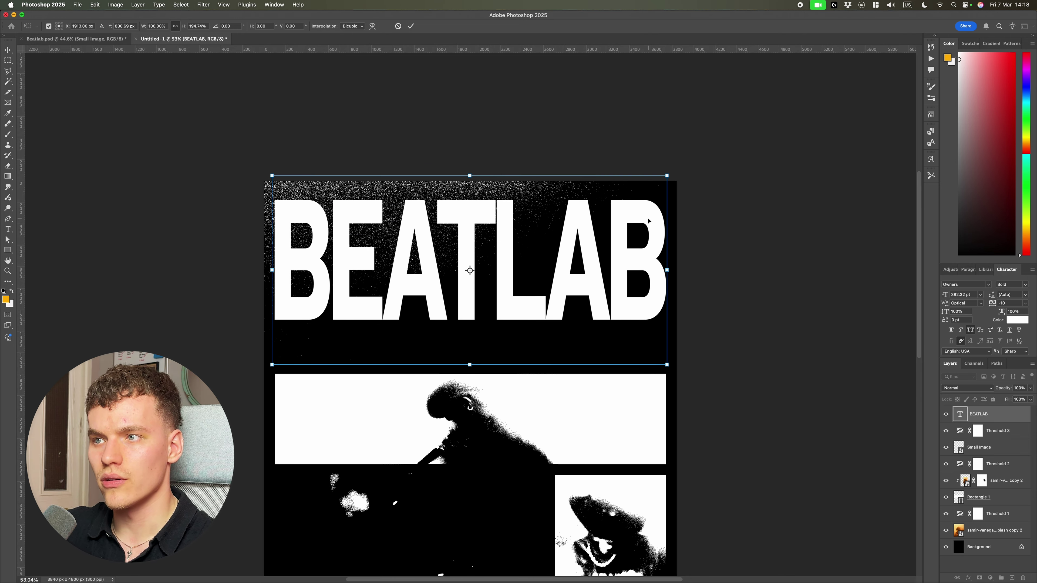
{"action": "key", "text": "Return"}
Move the BEATLAB title up to the top margin guide, then hide the guides and deselect the layer.
{"action": "scroll", "coordinate": [682, 207], "scroll_direction": "down", "scroll_amount": 3}
{"action": "key", "text": "super+;"}
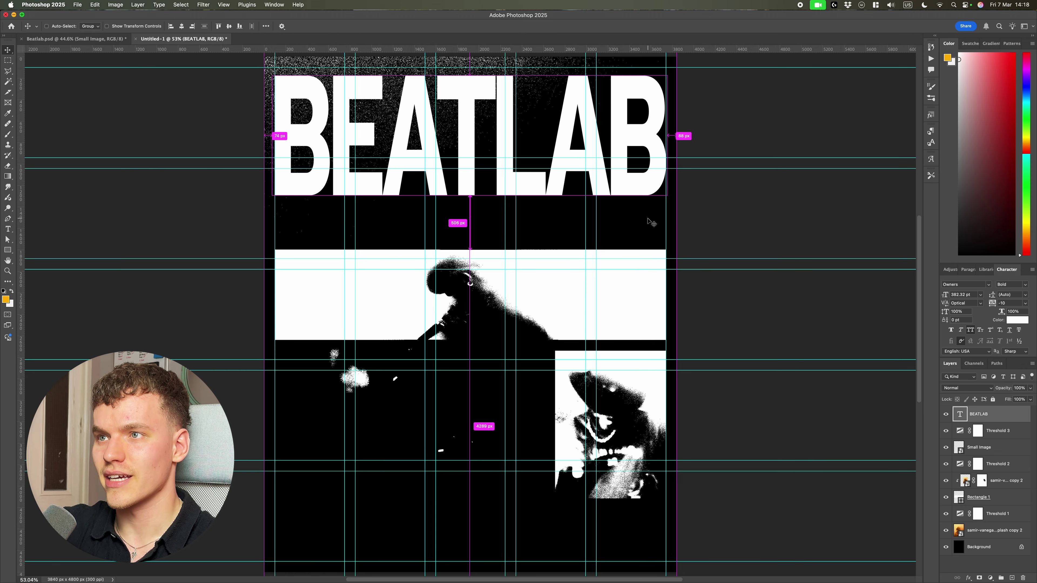
{"action": "scroll", "coordinate": [681, 210], "scroll_direction": "up", "scroll_amount": 2}
{"action": "left_click_drag", "start_coordinate": [648, 255], "coordinate": [648, 248]}
{"action": "scroll", "coordinate": [648, 248], "scroll_direction": "down", "scroll_amount": 3}
{"action": "key", "text": "super+;"}
{"action": "left_click", "coordinate": [760, 271]}
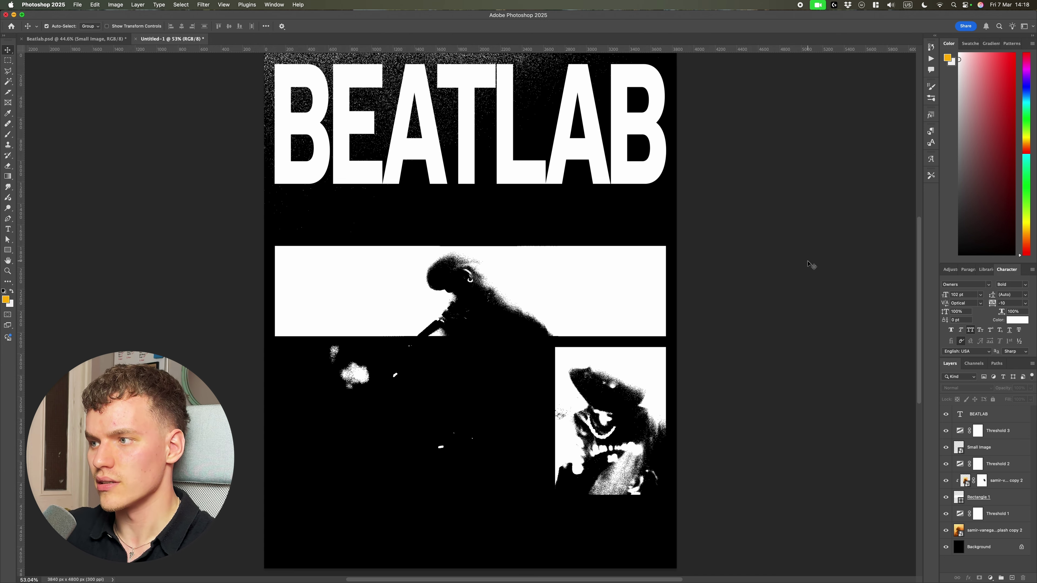
{"action": "key", "text": "super+;"}
{"action": "key", "text": "super+;"}
Tighten the kerning between the first B and the E of the BEATLAB title to -10.
{"action": "key", "text": "t"}
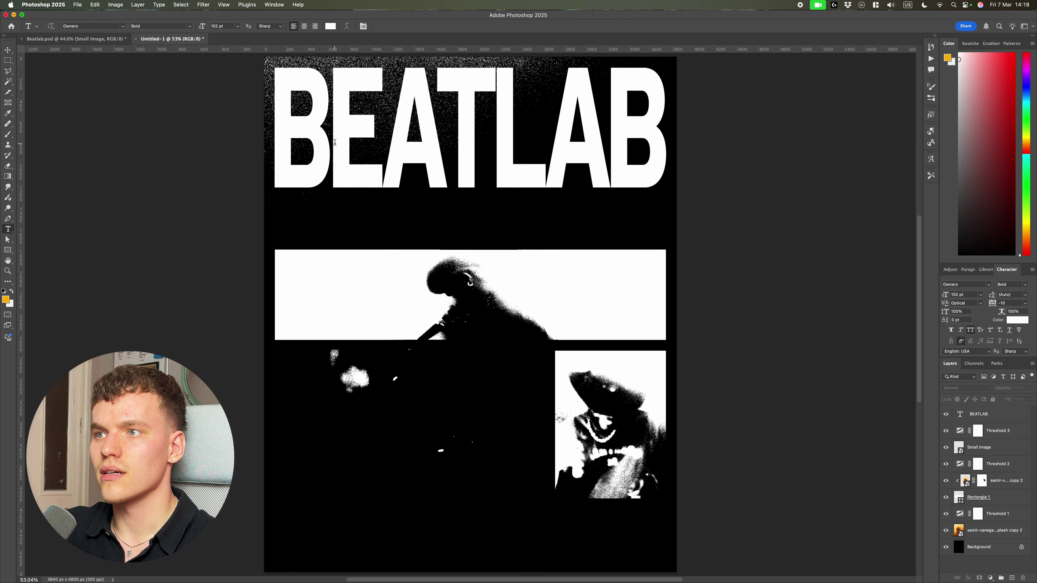
{"action": "left_click", "coordinate": [328, 127]}
{"action": "scroll", "coordinate": [310, 98], "scroll_direction": "up", "scroll_amount": 4}
{"action": "scroll", "coordinate": [320, 223], "scroll_direction": "up", "scroll_amount": 5}
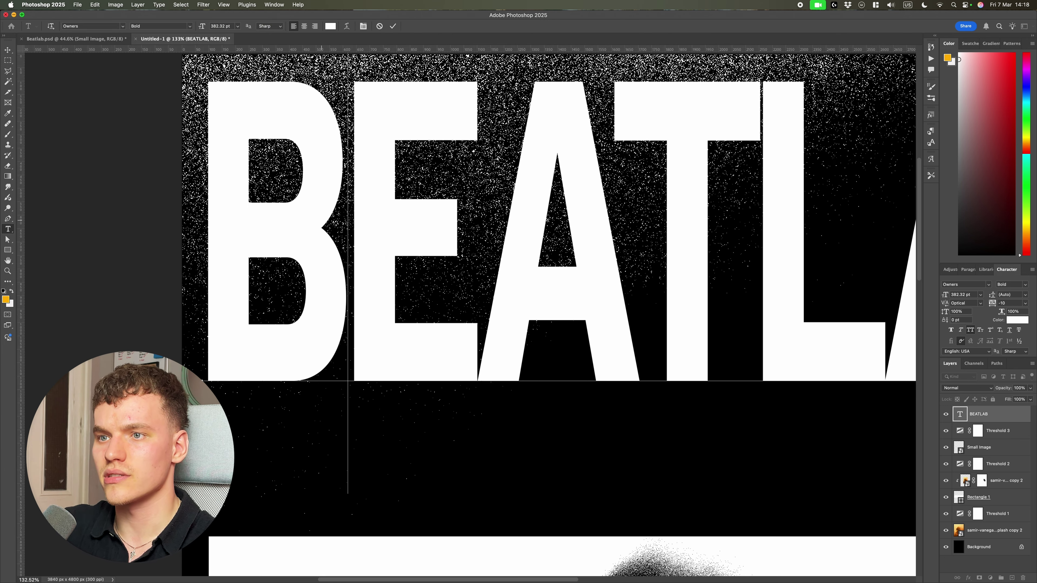
{"action": "key", "text": "alt+Left"}
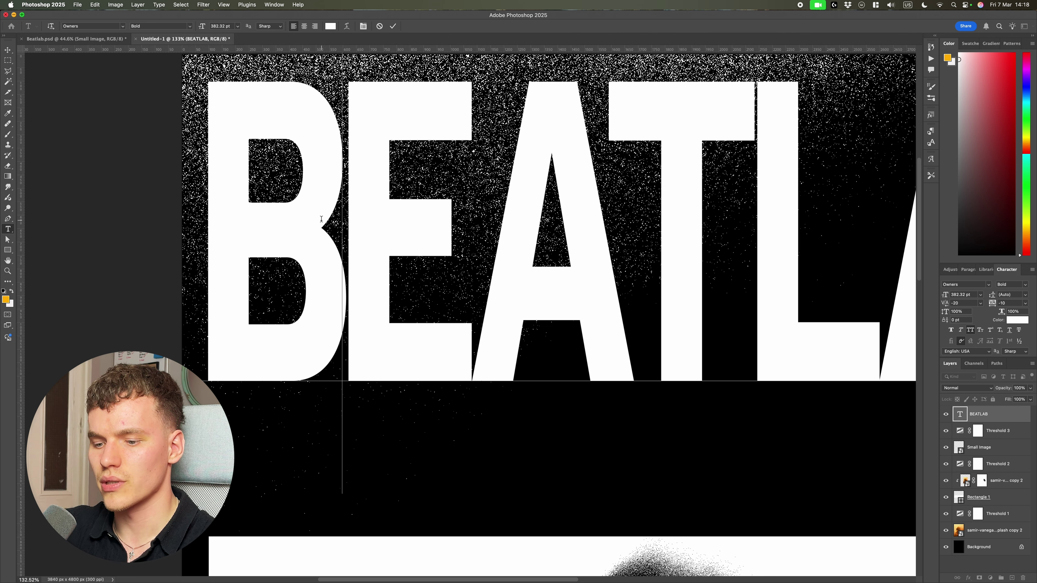
{"action": "scroll", "coordinate": [410, 239], "scroll_direction": "down", "scroll_amount": 5}
{"action": "key", "text": "alt+Right"}
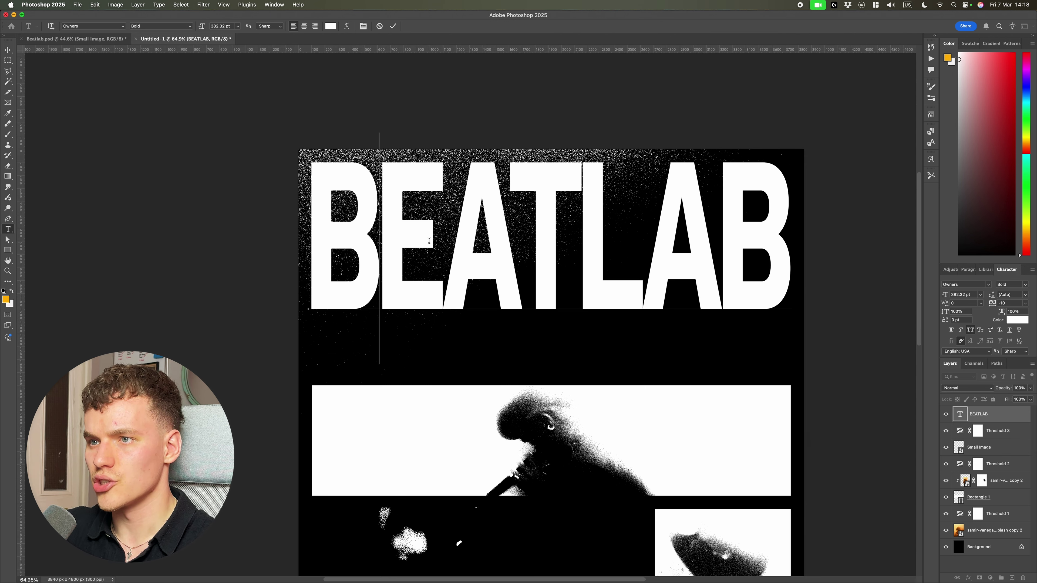
{"action": "key", "text": "alt+Left"}
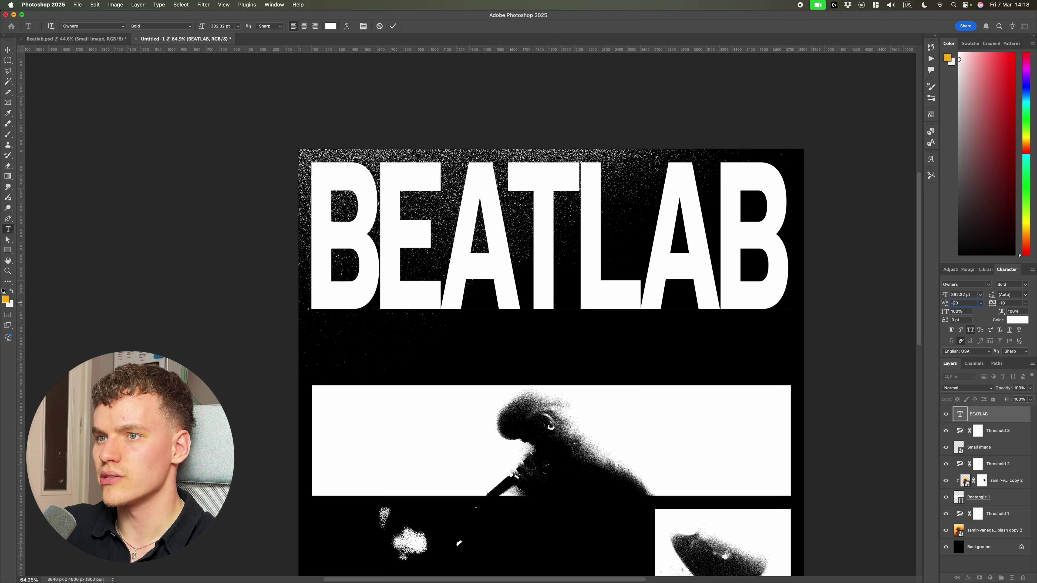
{"action": "left_click", "coordinate": [972, 304]}
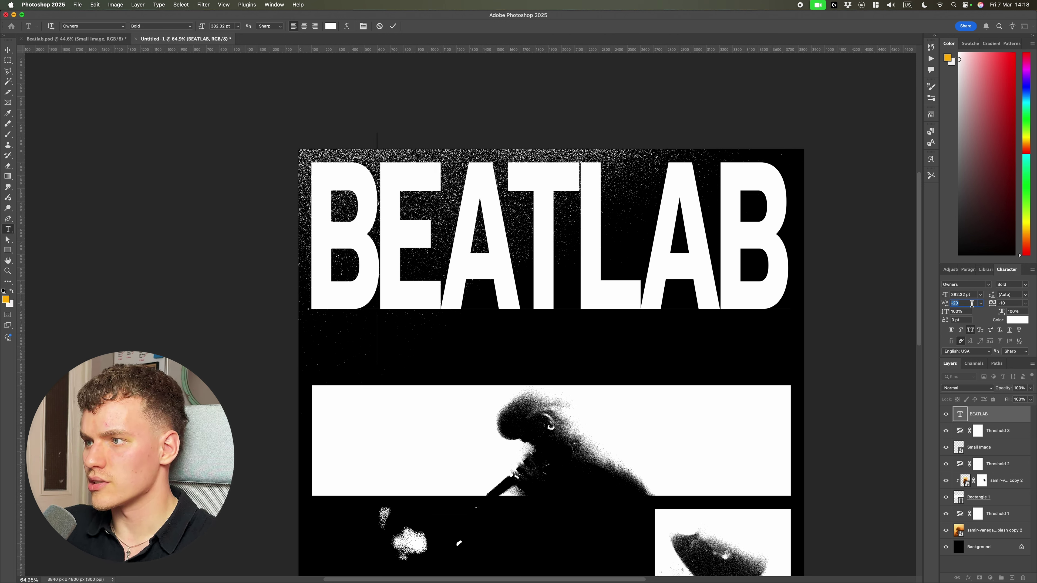
{"action": "type", "text": "-15"}
{"action": "key", "text": "Return"}
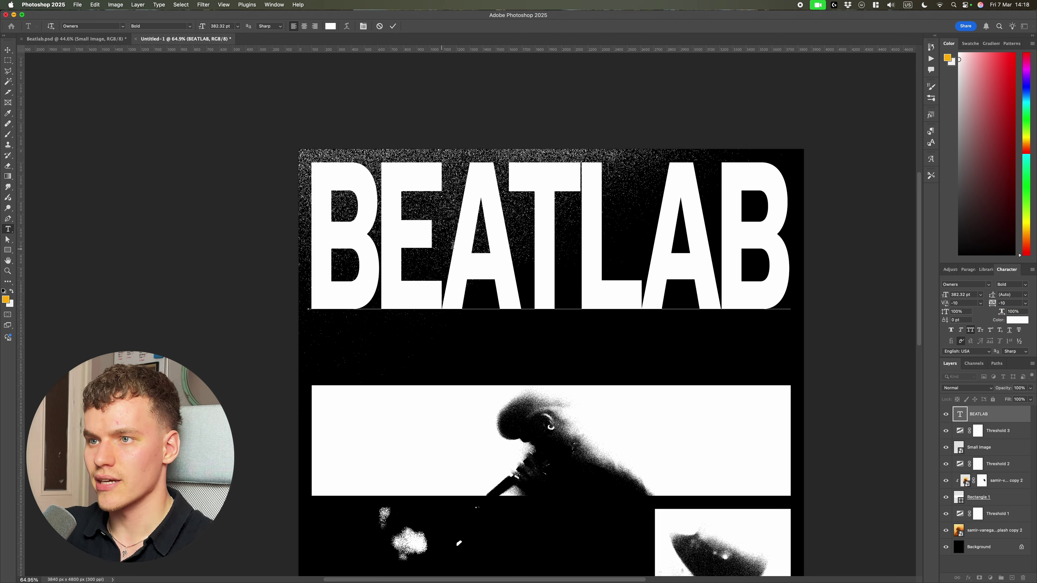
{"action": "key", "text": "super+Return"}
Show the guides and rescale the BEATLAB title so its last letter meets the outer side margin guide again.
{"action": "key", "text": "super+semicolon"}
{"action": "key", "text": "v"}
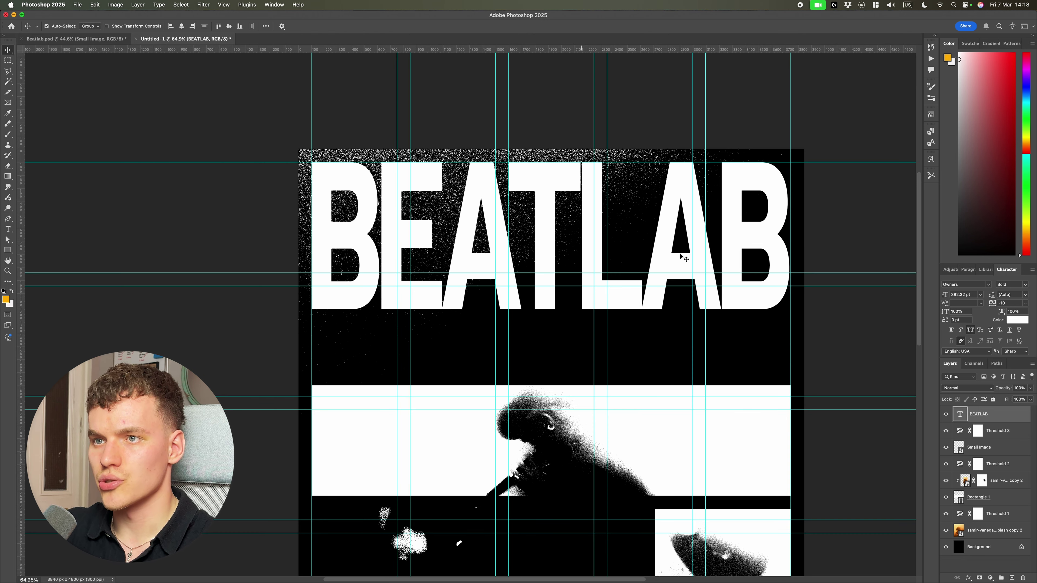
{"action": "scroll", "coordinate": [731, 254], "scroll_direction": "up", "scroll_amount": 5}
{"action": "scroll", "coordinate": [795, 251], "scroll_direction": "right", "scroll_amount": 3}
{"action": "key", "text": "super+t"}
{"action": "scroll", "coordinate": [788, 258], "scroll_direction": "up", "scroll_amount": 2}
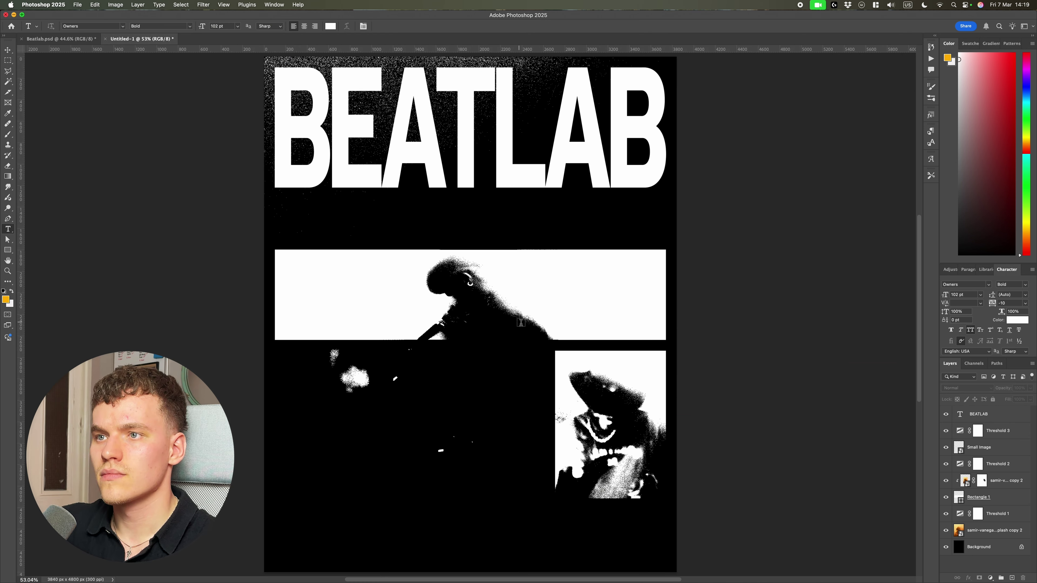
Add the text SOUND SYSTEM and place it between the BEATLAB title and the wide white image strip.
{"action": "left_click", "coordinate": [406, 255]}
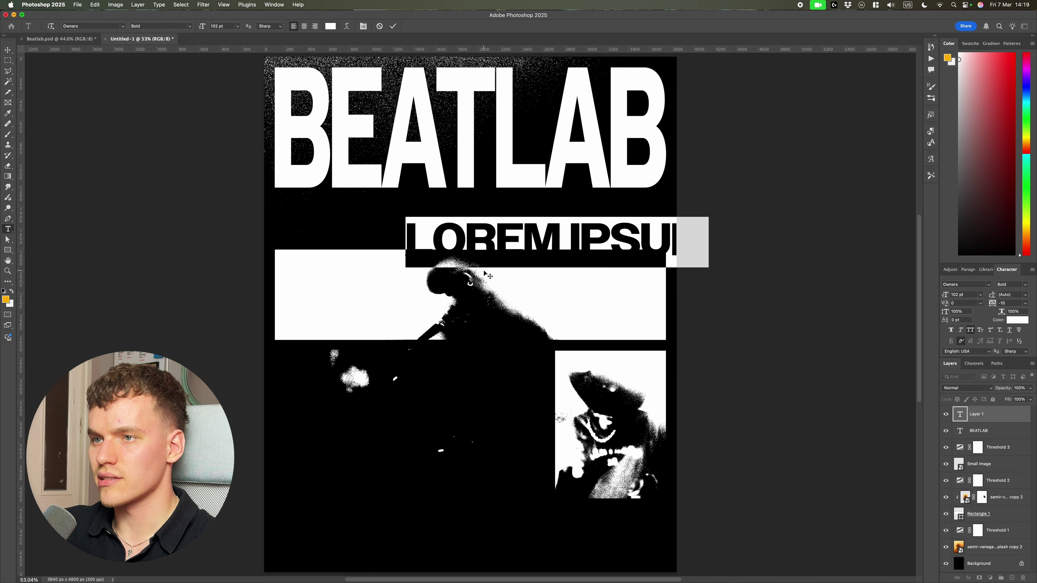
{"action": "type", "text": "SOUND SYST"}
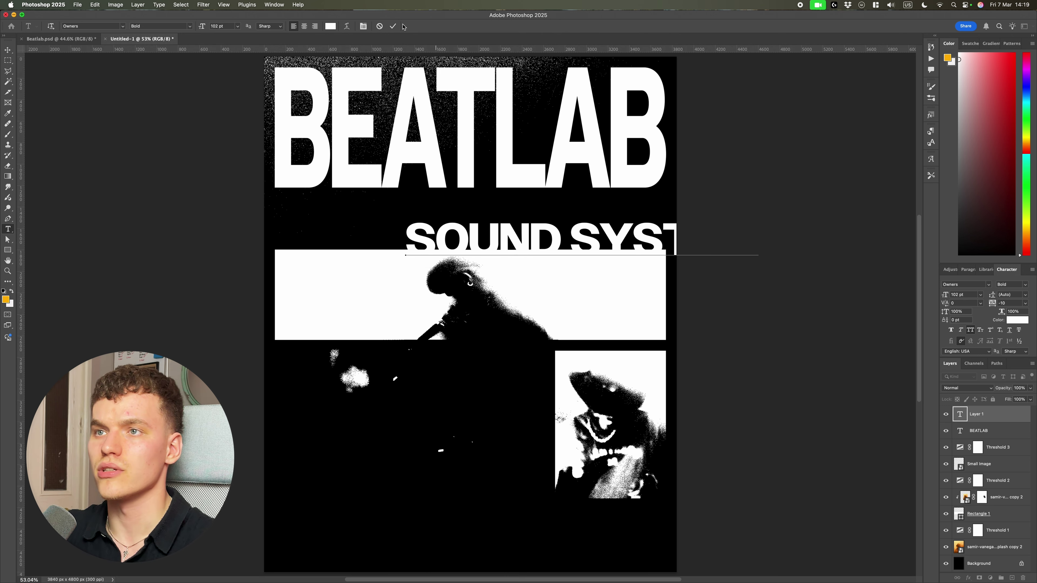
{"action": "left_click", "coordinate": [393, 27]}
{"action": "key", "text": "v"}
{"action": "left_click_drag", "start_coordinate": [617, 243], "coordinate": [502, 219]}
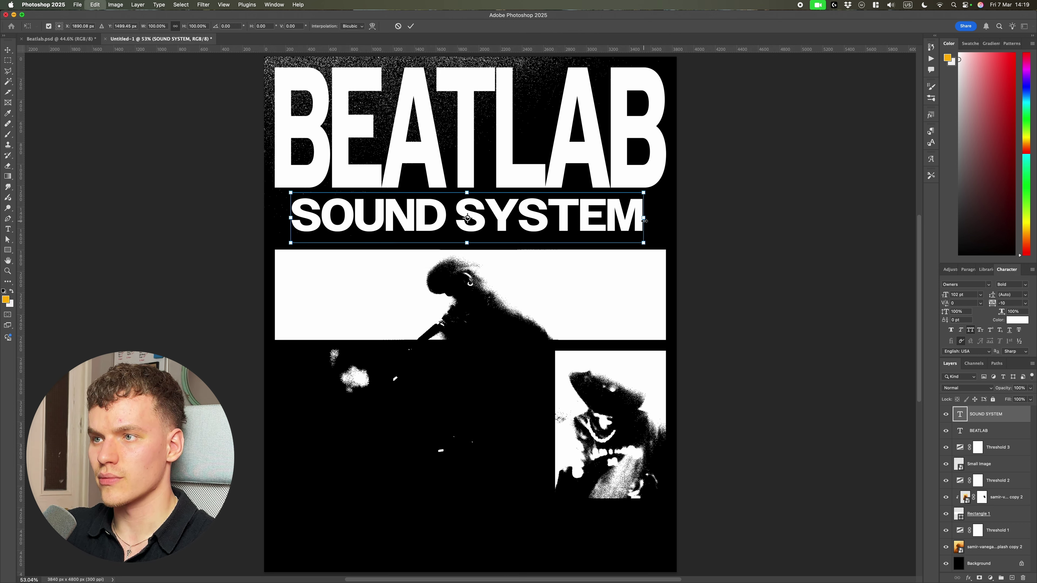
Scale the SOUND SYSTEM text down to about 57.84 pt and set its tracking to 200.
{"action": "left_click_drag", "start_coordinate": [620, 226], "coordinate": [572, 219]}
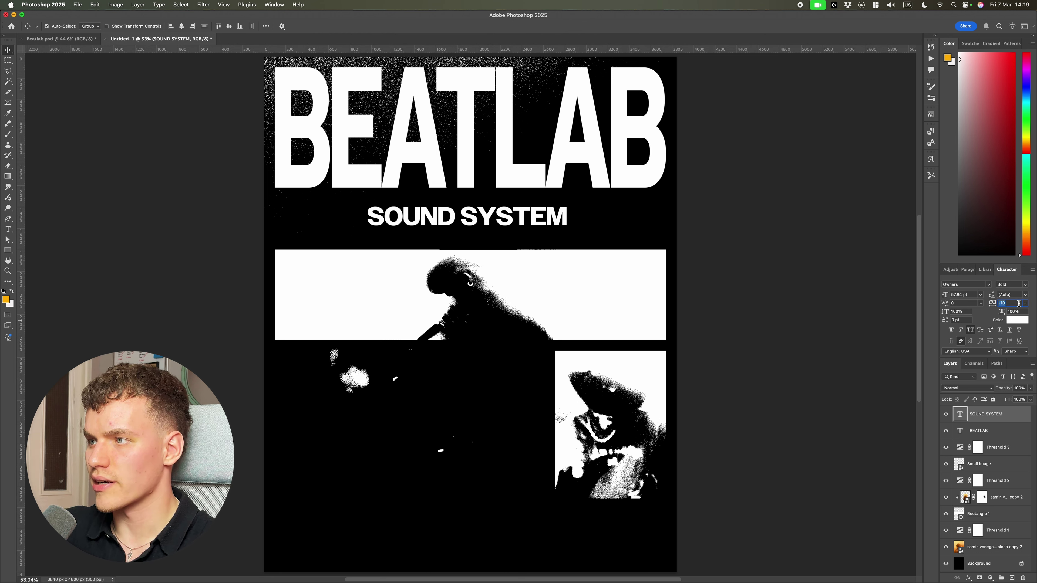
{"action": "type", "text": "200"}
{"action": "key", "text": "Return"}
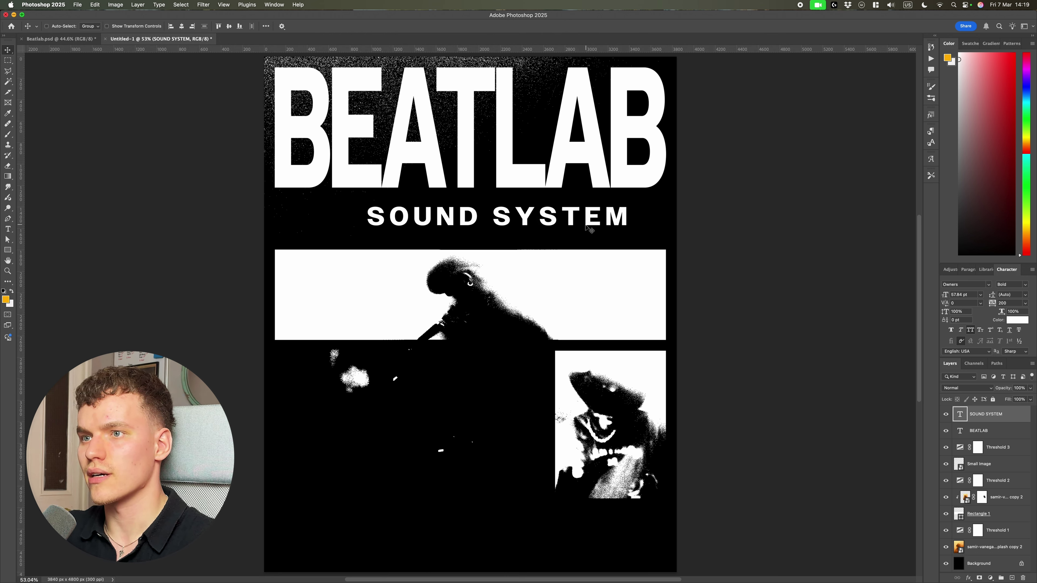
Flatten the SOUND SYSTEM text to about 53% height and stretch it between the side margin guides, just below BEATLAB.
{"action": "key", "text": "super+t"}
{"action": "left_click_drag", "start_coordinate": [497, 199], "coordinate": [496, 210]}
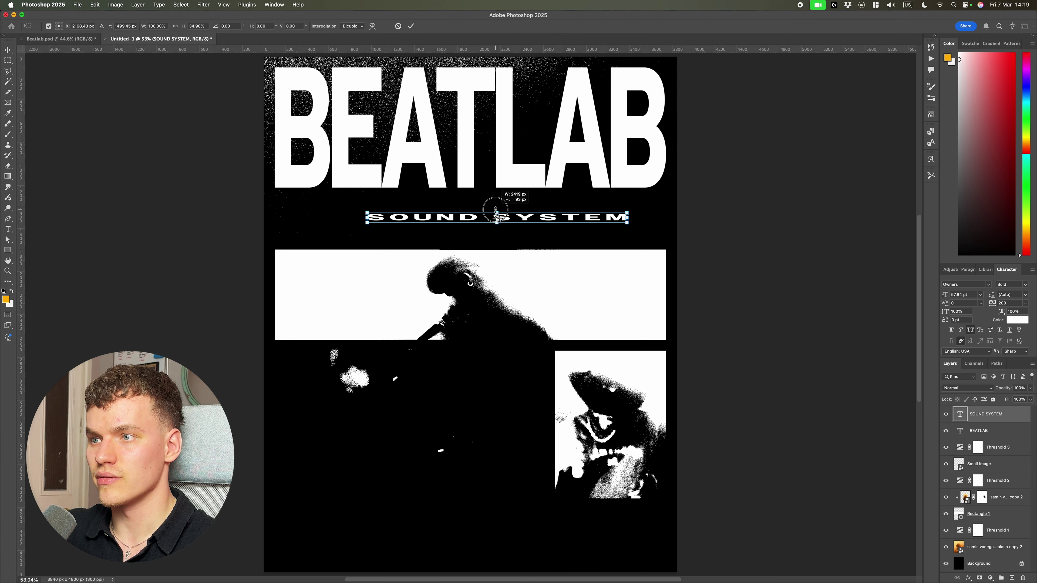
{"action": "left_click_drag", "start_coordinate": [604, 206], "coordinate": [671, 205]}
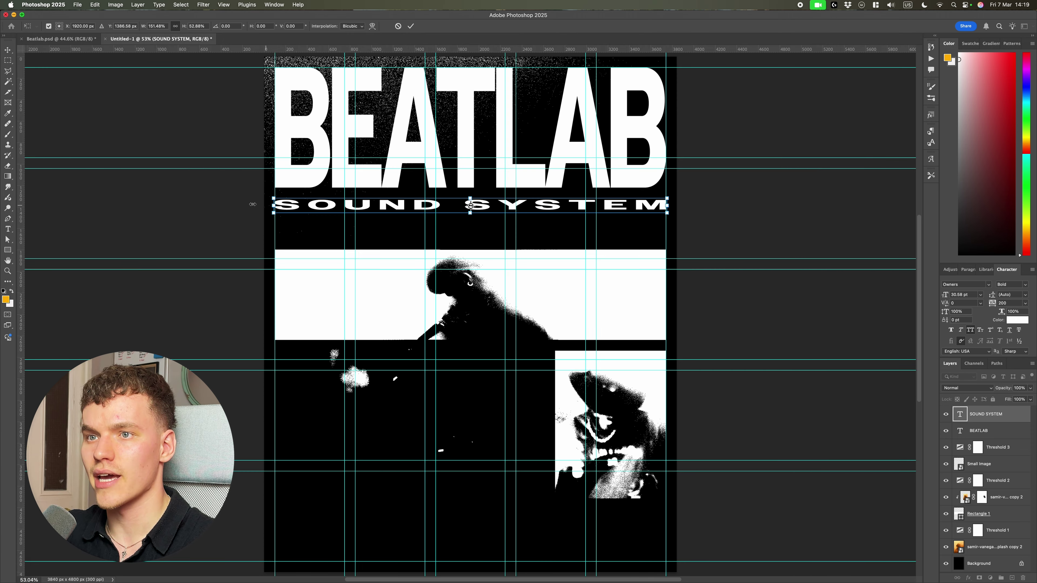
{"action": "scroll", "coordinate": [254, 203], "scroll_direction": "up", "scroll_amount": 10}
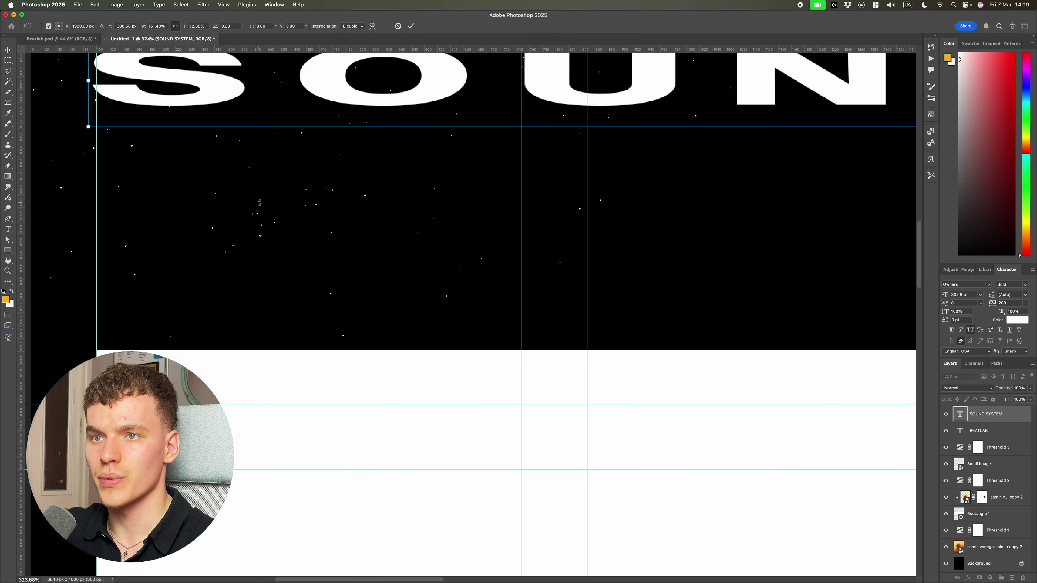
{"action": "key", "text": "Return"}
{"action": "scroll", "coordinate": [281, 219], "scroll_direction": "up", "scroll_amount": 4}
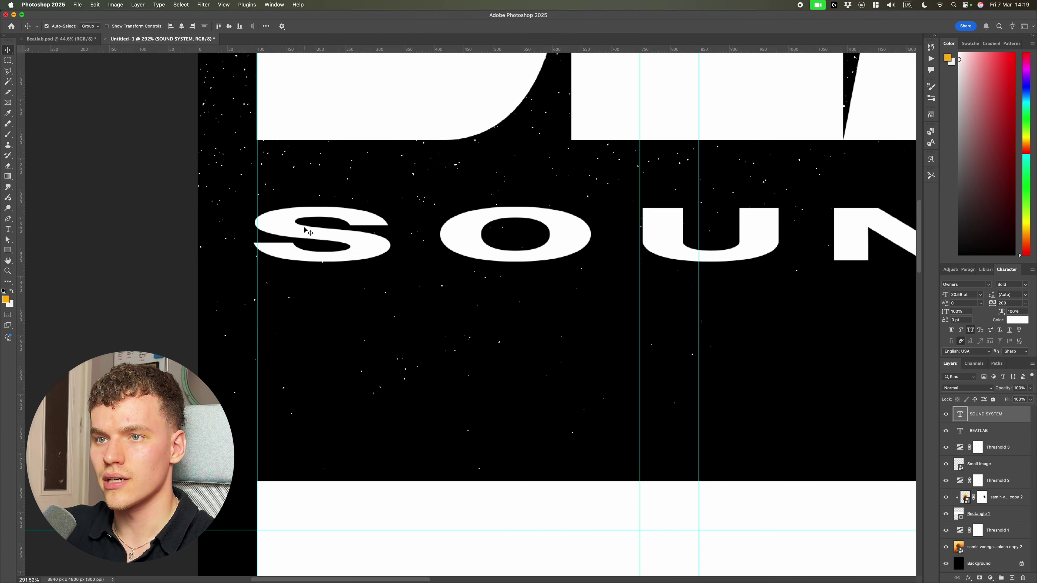
Hide the guides and deselect the SOUND SYSTEM layer to review the upper part of the poster.
{"action": "key", "text": "super+;"}
{"action": "scroll", "coordinate": [304, 228], "scroll_direction": "down", "scroll_amount": 10}
{"action": "left_click", "coordinate": [492, 232]}
{"action": "scroll", "coordinate": [549, 223], "scroll_direction": "up", "scroll_amount": 2}
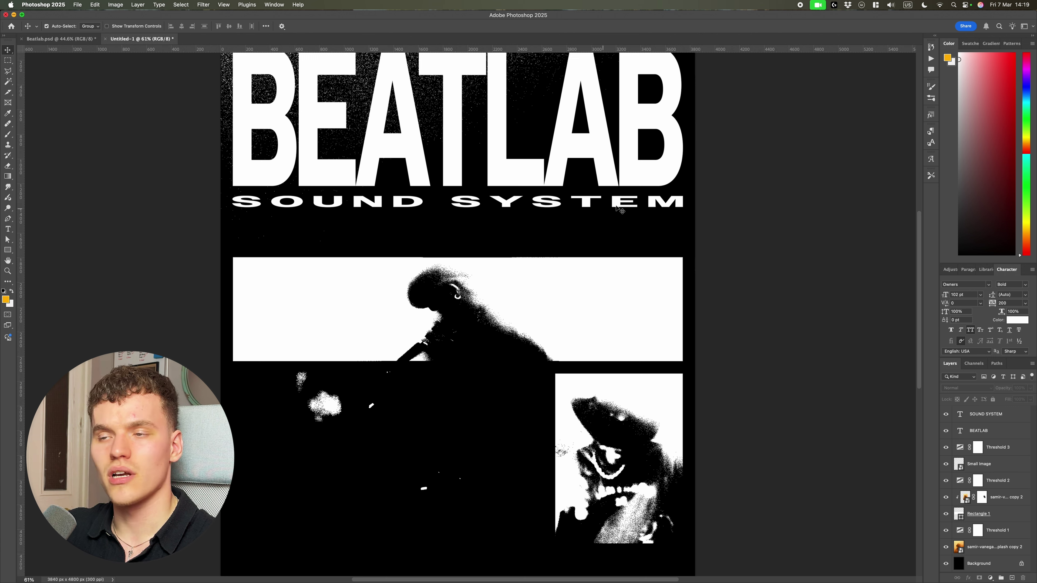
{"action": "scroll", "coordinate": [751, 207], "scroll_direction": "up", "scroll_amount": 2}
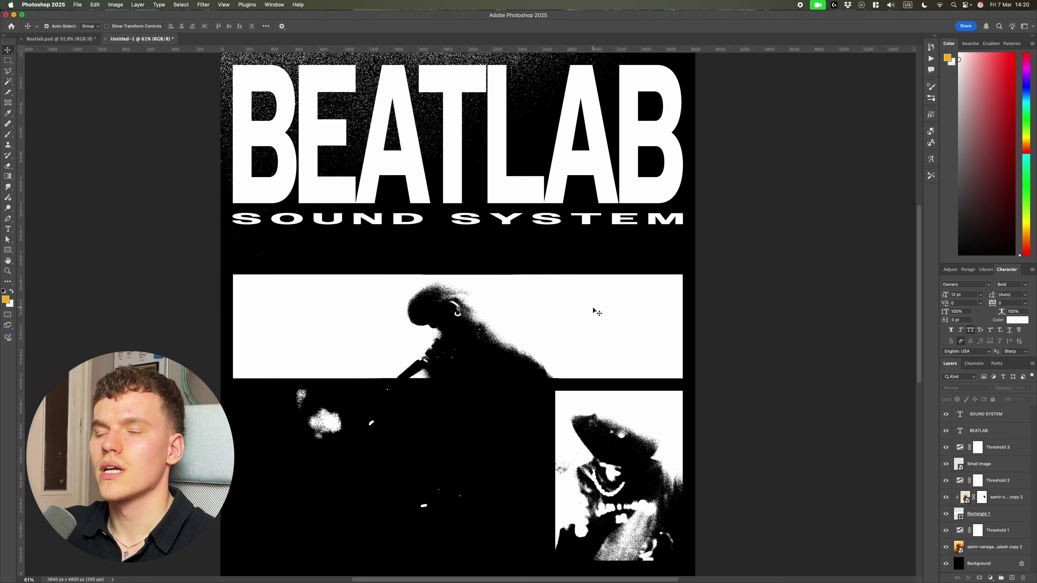
Paste the copied Left Para and Right Para text layers and position them directly below SOUND SYSTEM.
{"action": "key", "text": "super+v"}
{"action": "key", "text": "super+t"}
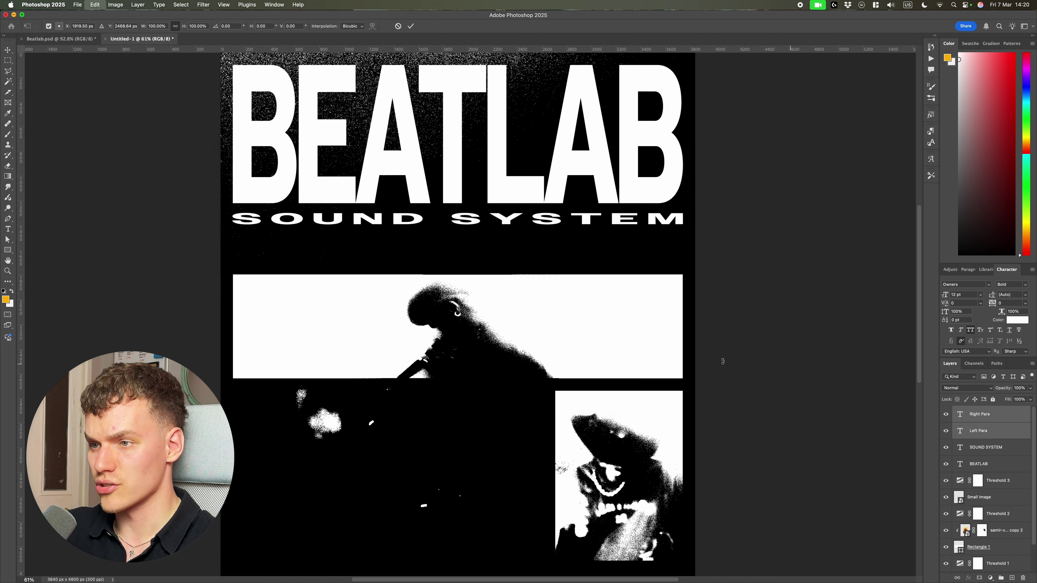
{"action": "left_click_drag", "start_coordinate": [571, 358], "coordinate": [568, 318]}
{"action": "key", "text": "Return"}
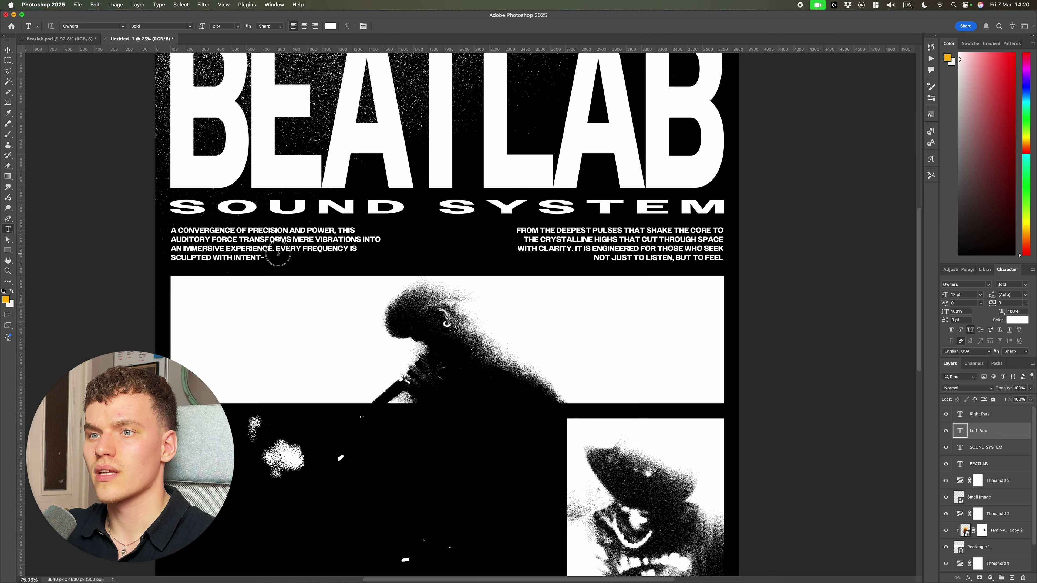
Set the kerning of the whole left paragraph to Optical.
{"action": "left_click", "coordinate": [278, 253]}
{"action": "key", "text": "super+a"}
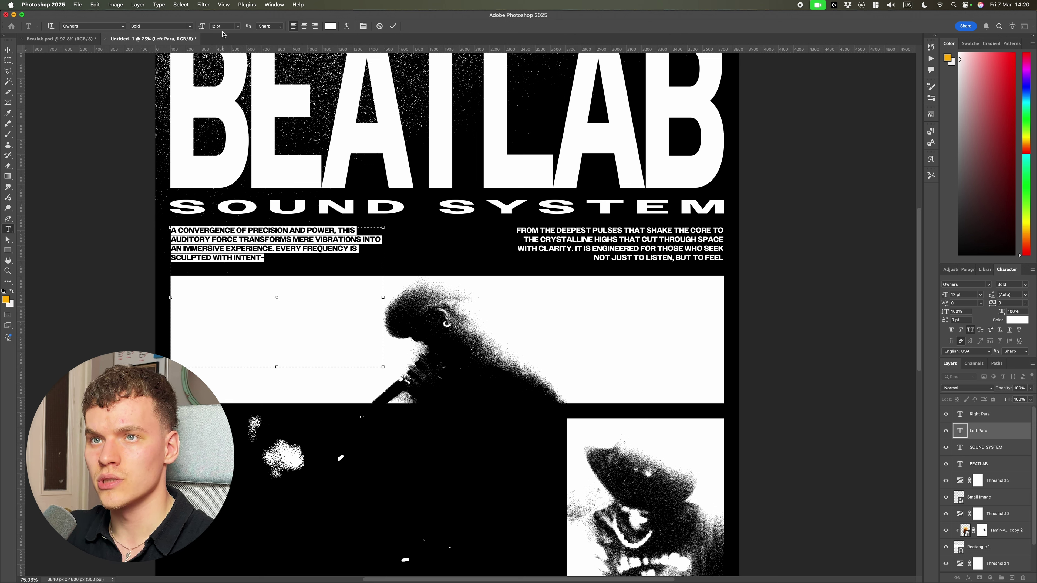
{"action": "left_click", "coordinate": [980, 303]}
{"action": "left_click", "coordinate": [966, 319]}
{"action": "key", "text": "super+Return"}
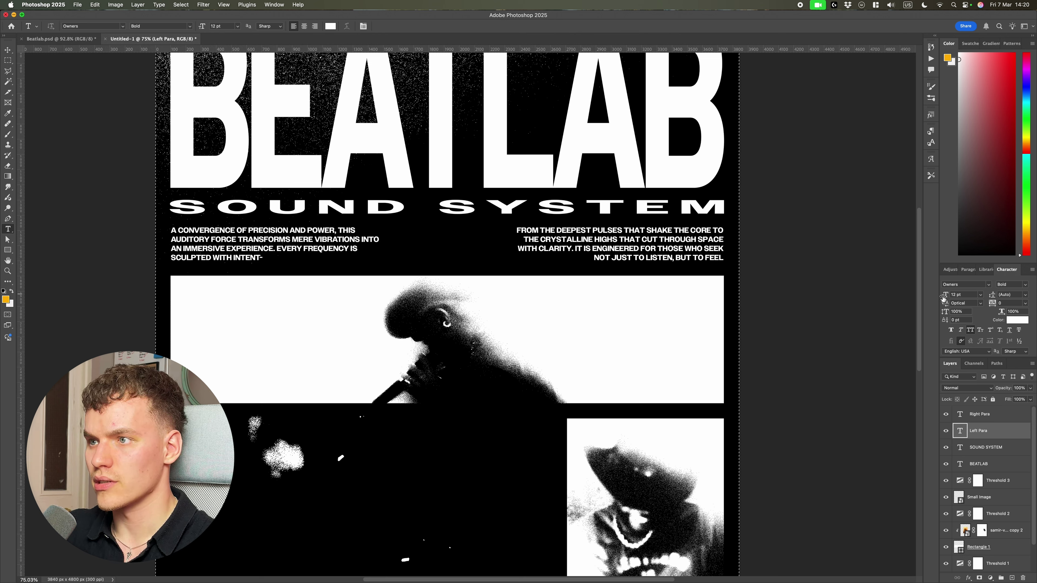
Set the kerning of the whole right paragraph to Optical.
{"action": "left_click", "coordinate": [679, 242]}
{"action": "key", "text": "super+a"}
{"action": "left_click", "coordinate": [981, 303]}
{"action": "left_click", "coordinate": [965, 319]}
{"action": "key", "text": "super+Return"}
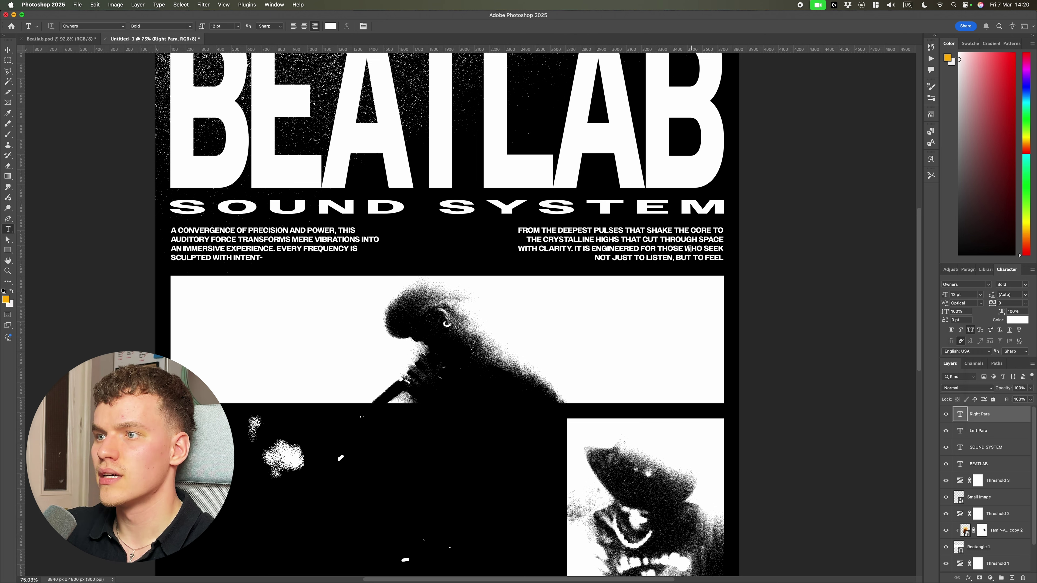
Shorten the left paragraph's text box to fit its four lines, and leave both paragraphs deselected.
{"action": "left_click", "coordinate": [309, 231]}
{"action": "left_click_drag", "start_coordinate": [274, 365], "coordinate": [290, 263]}
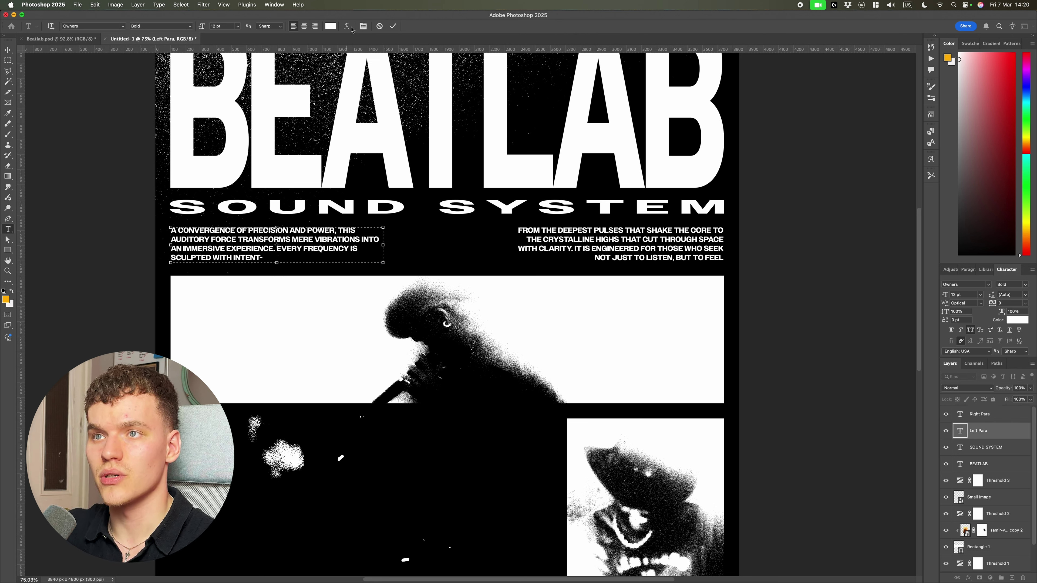
{"action": "left_click", "coordinate": [390, 27]}
{"action": "key", "text": "v"}
{"action": "left_click", "coordinate": [673, 234], "text": "shift"}
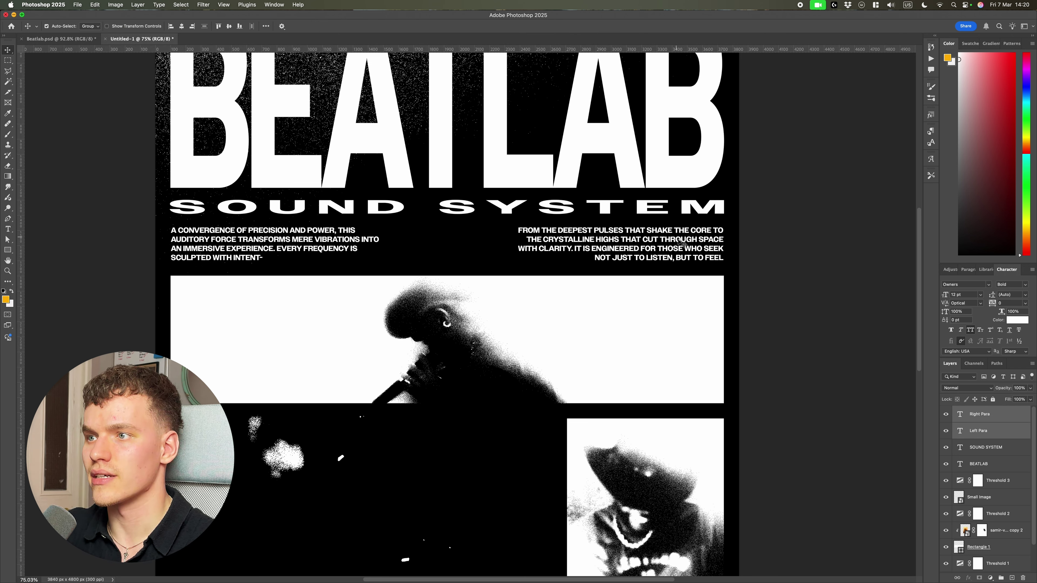
{"action": "scroll", "coordinate": [682, 244], "scroll_direction": "up", "scroll_amount": 3}
{"action": "scroll", "coordinate": [687, 248], "scroll_direction": "down", "scroll_amount": 4}
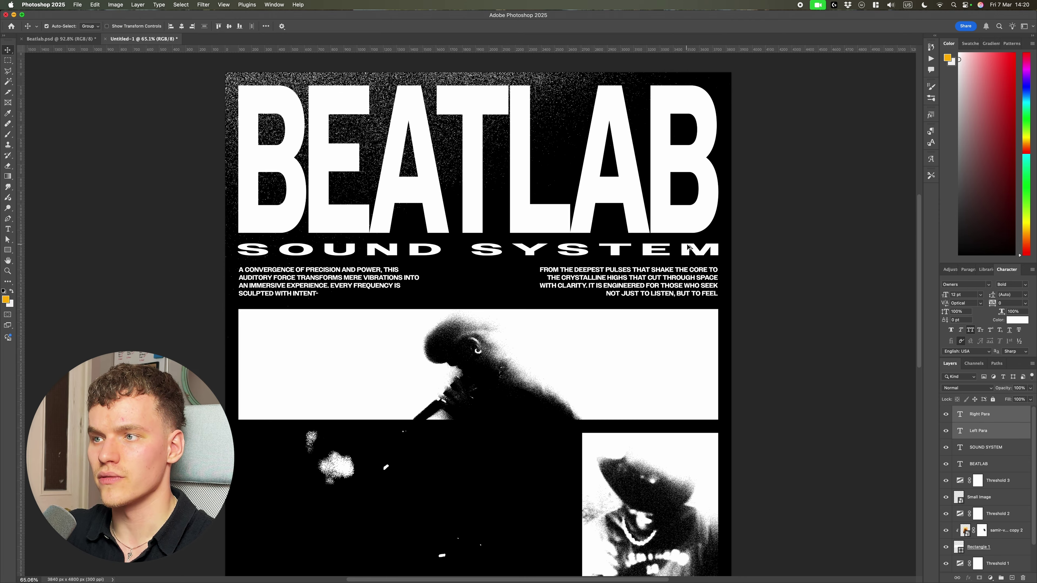
{"action": "left_click", "coordinate": [840, 299]}
{"action": "scroll", "coordinate": [838, 300], "scroll_direction": "up", "scroll_amount": 3}
Check the script lettering in Beatlab.psd, then add Elite Sounds at 177 pt to the new poster, over the BEATLAB title.
{"action": "key", "text": "t"}
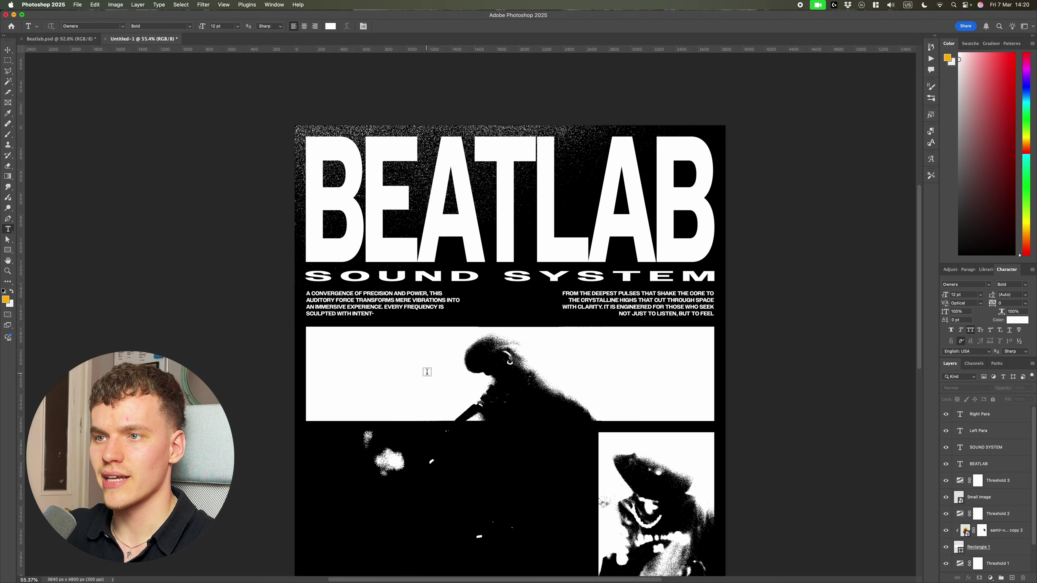
{"action": "left_click", "coordinate": [82, 38]}
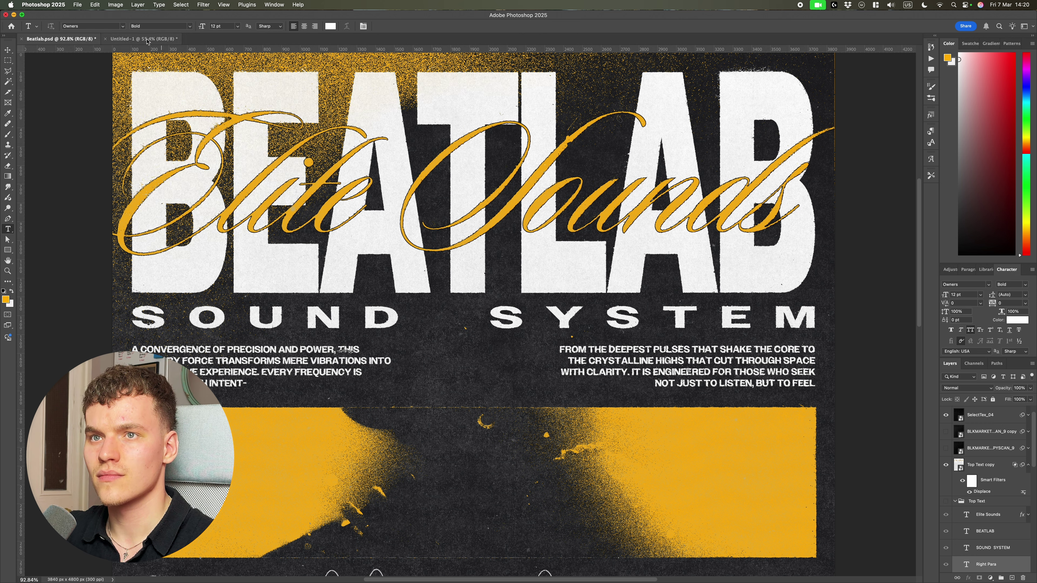
{"action": "left_click", "coordinate": [146, 39]}
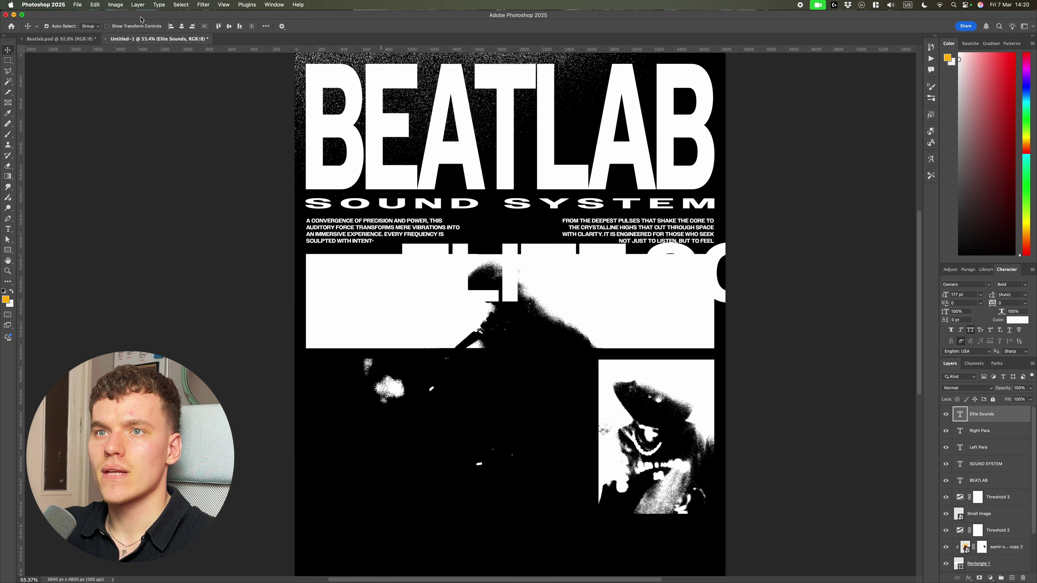
{"action": "left_click", "coordinate": [183, 27]}
{"action": "left_click_drag", "start_coordinate": [526, 280], "coordinate": [526, 263]}
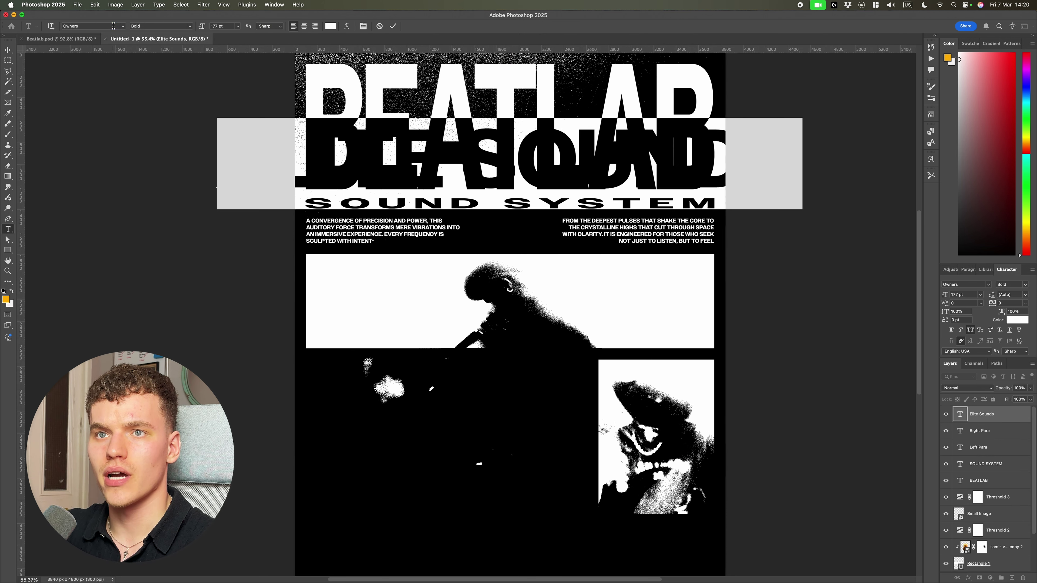
Change the Elite Sounds text to the Sloop ScriptOne font and turn off All Caps.
{"action": "left_click", "coordinate": [115, 25]}
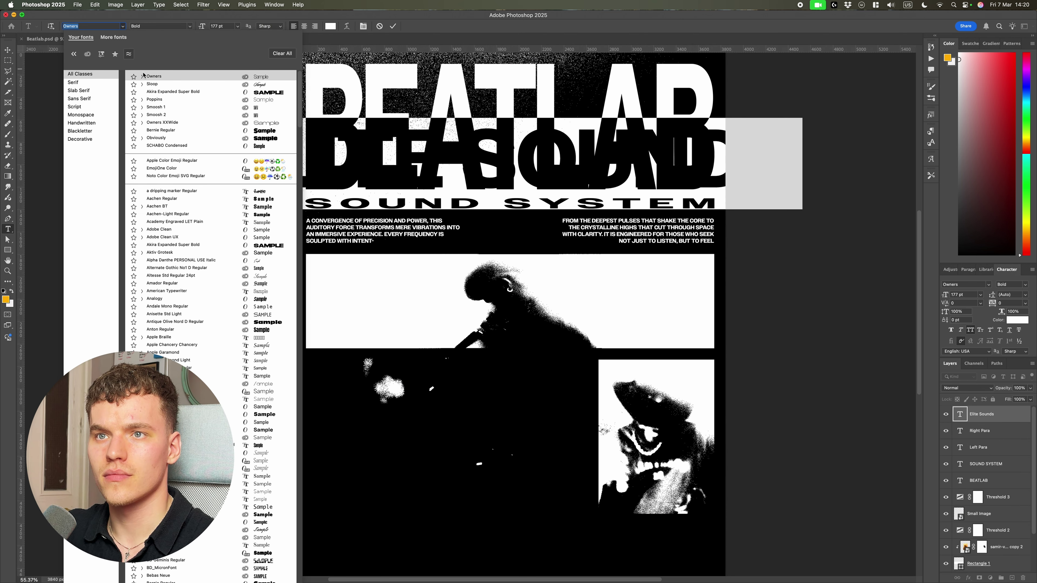
{"action": "left_click", "coordinate": [165, 85]}
{"action": "left_click", "coordinate": [973, 333]}
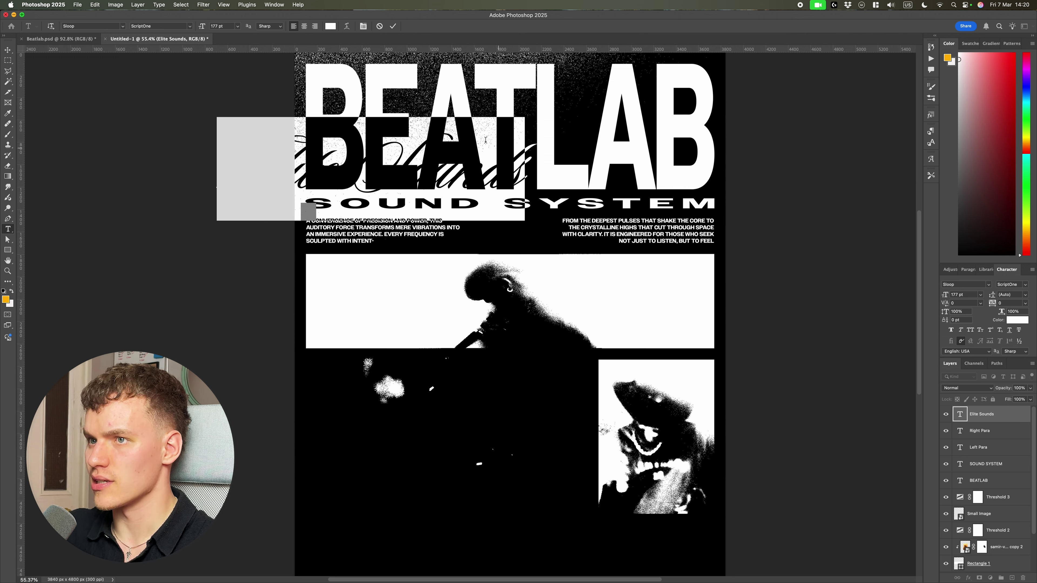
{"action": "left_click", "coordinate": [392, 26]}
Scale the Elite Sounds script to about 148% so it spans the poster's width over the BEATLAB title.
{"action": "key", "text": "v"}
{"action": "key", "text": "super+t"}
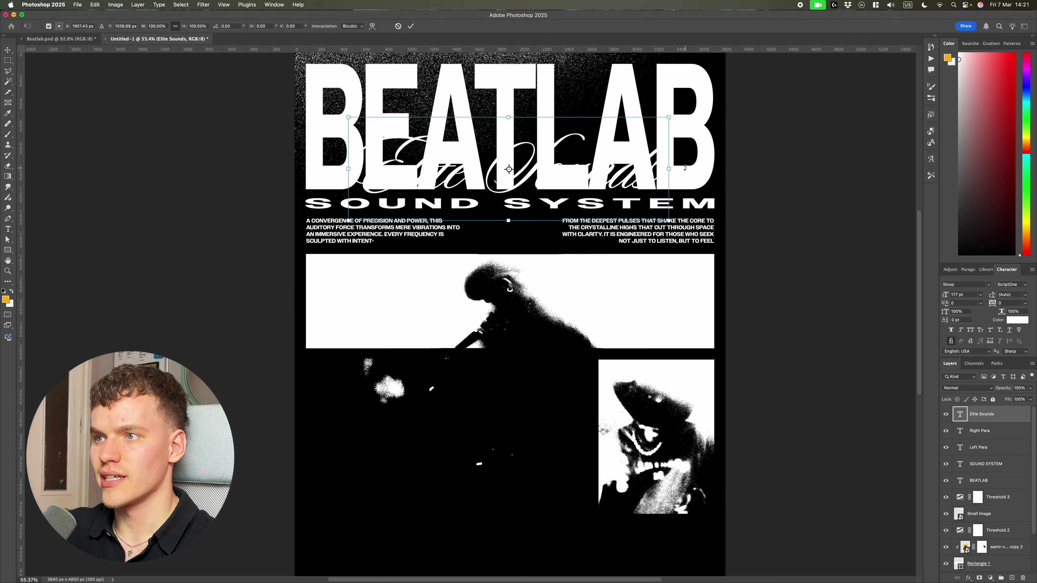
{"action": "left_click_drag", "start_coordinate": [669, 168], "coordinate": [716, 160]}
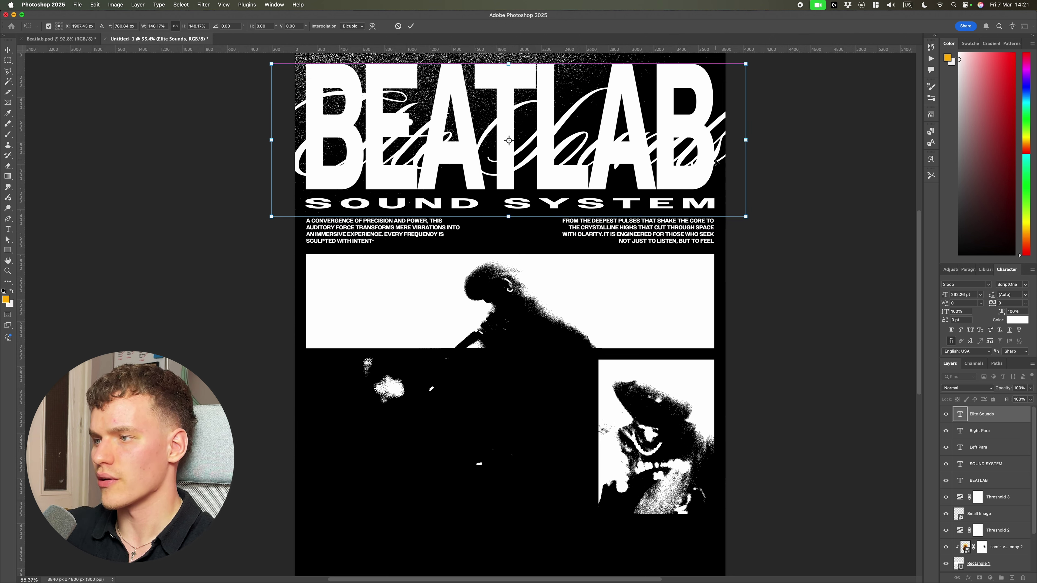
{"action": "key", "text": "Return"}
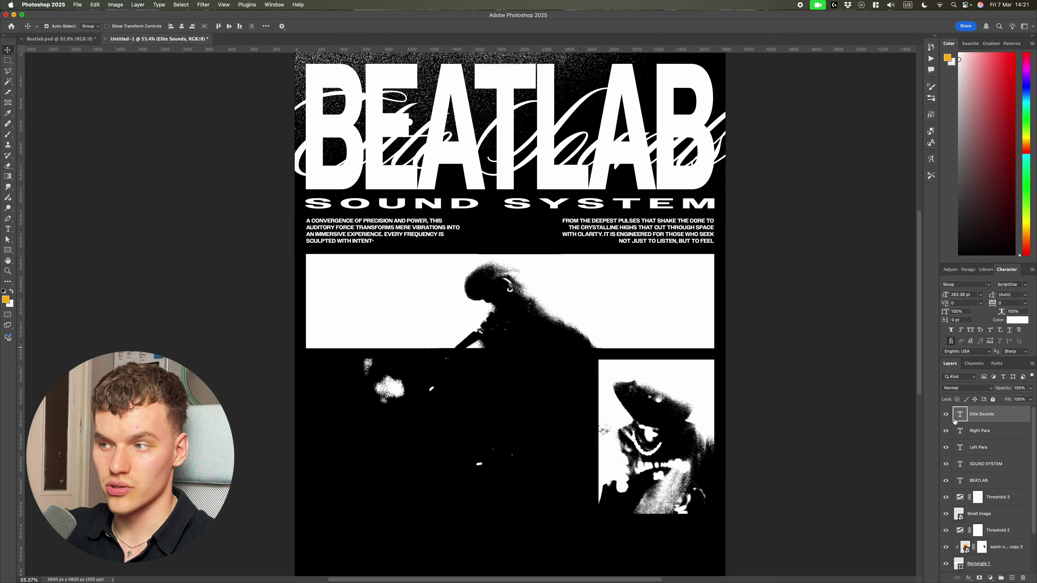
Add an inside stroke to the Elite Sounds script, with its colour sampled from the poster's black area.
{"action": "left_click", "coordinate": [969, 578]}
{"action": "left_click", "coordinate": [979, 516]}
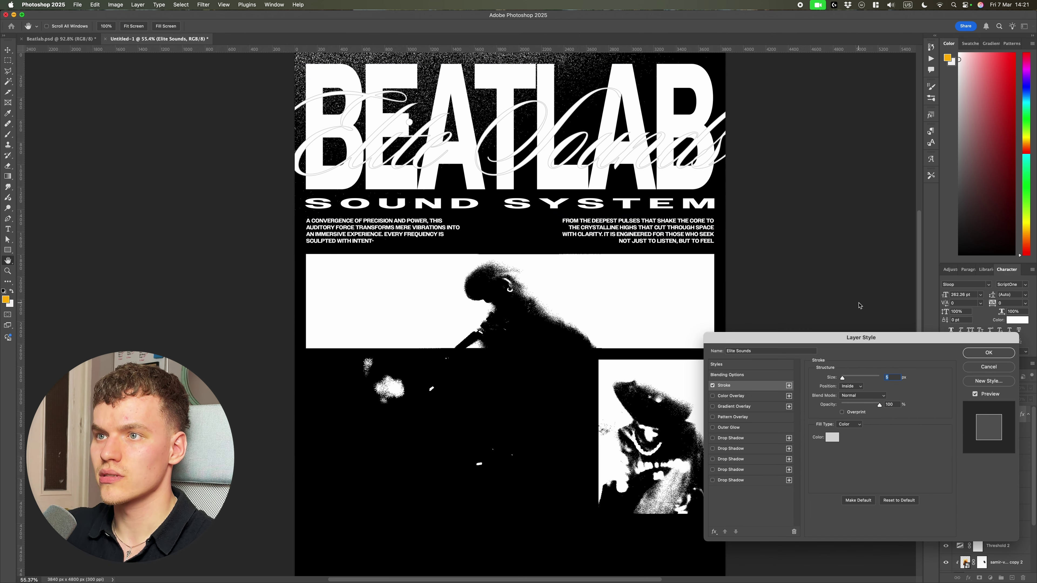
{"action": "scroll", "coordinate": [570, 221], "scroll_direction": "up", "scroll_amount": 3}
{"action": "left_click", "coordinate": [833, 438]}
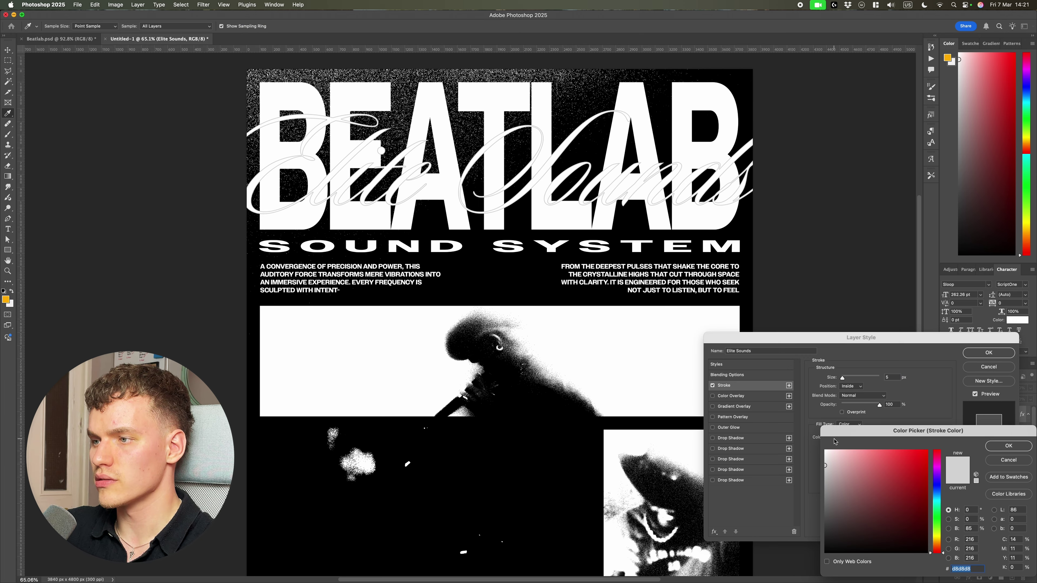
{"action": "left_click", "coordinate": [527, 272]}
{"action": "key", "text": "Return"}
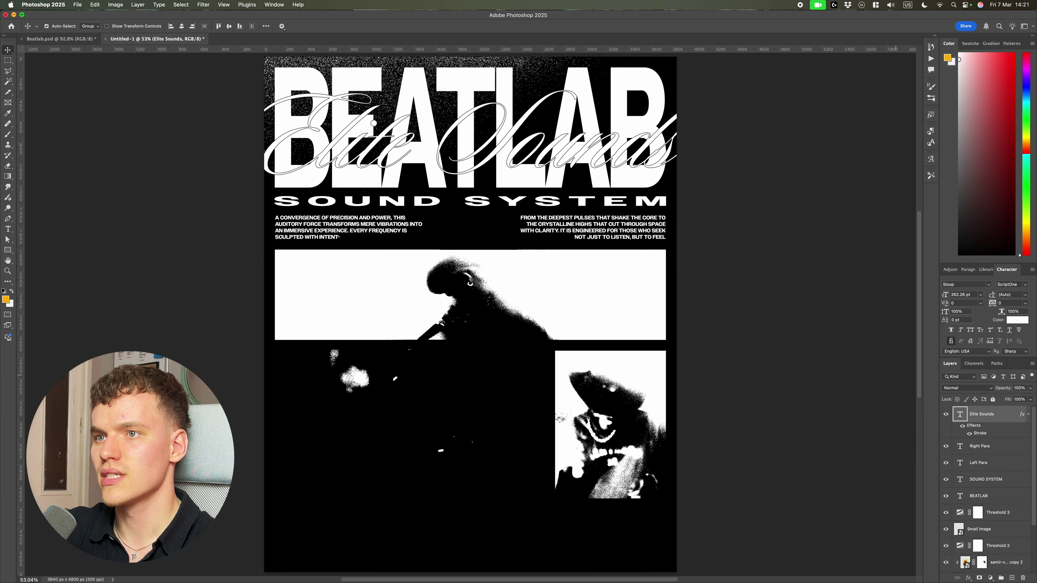
Change the Elite Sounds script's text colour to yellow ffcc00 and leave the layer deselected.
{"action": "double_click", "coordinate": [589, 177]}
{"action": "key", "text": "ctrl+a"}
{"action": "left_click", "coordinate": [330, 26]}
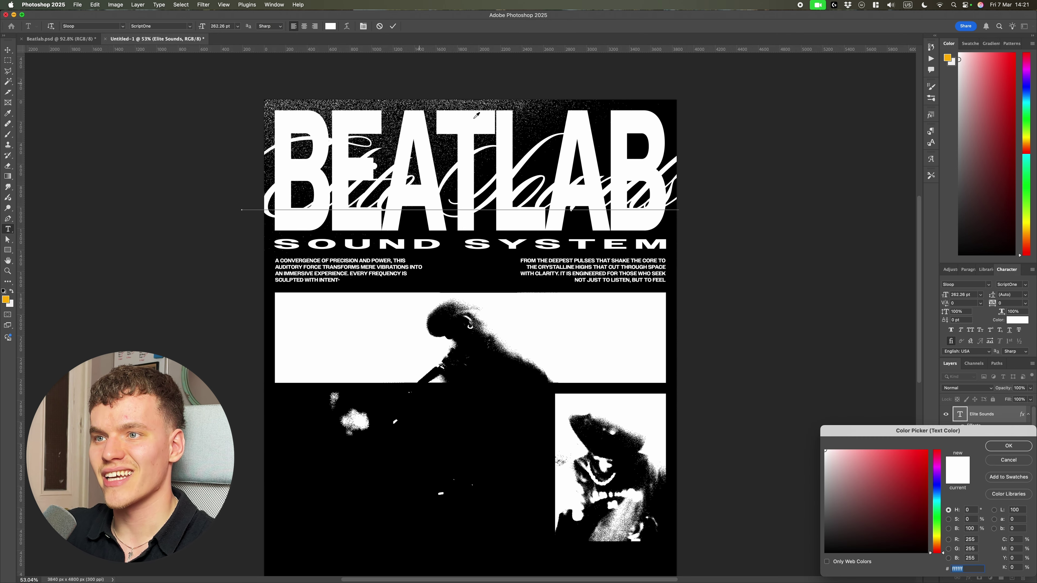
{"action": "left_click_drag", "start_coordinate": [933, 516], "coordinate": [937, 542]}
{"action": "left_click_drag", "start_coordinate": [911, 465], "coordinate": [930, 435]}
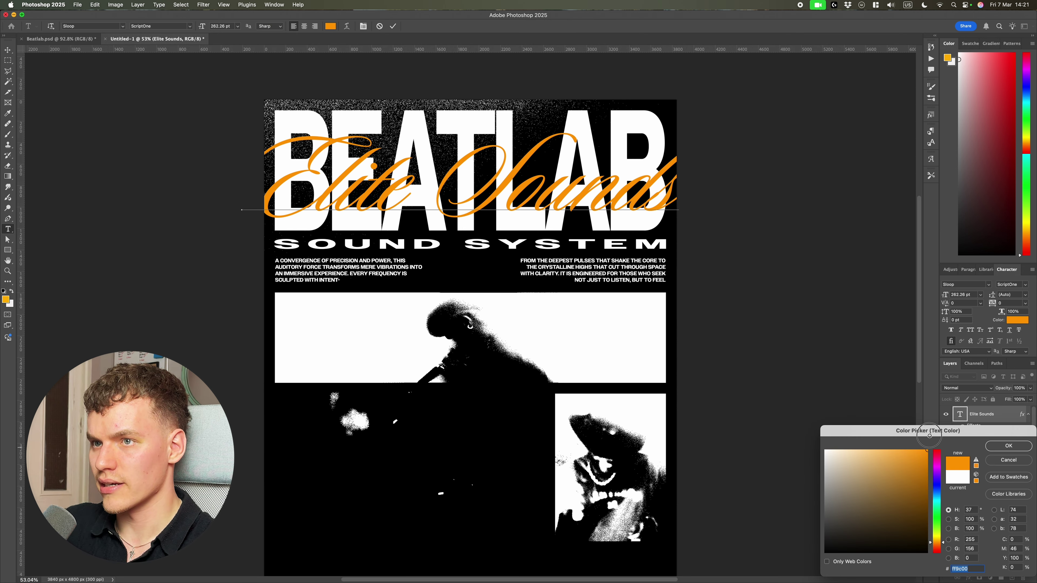
{"action": "left_click", "coordinate": [937, 538]}
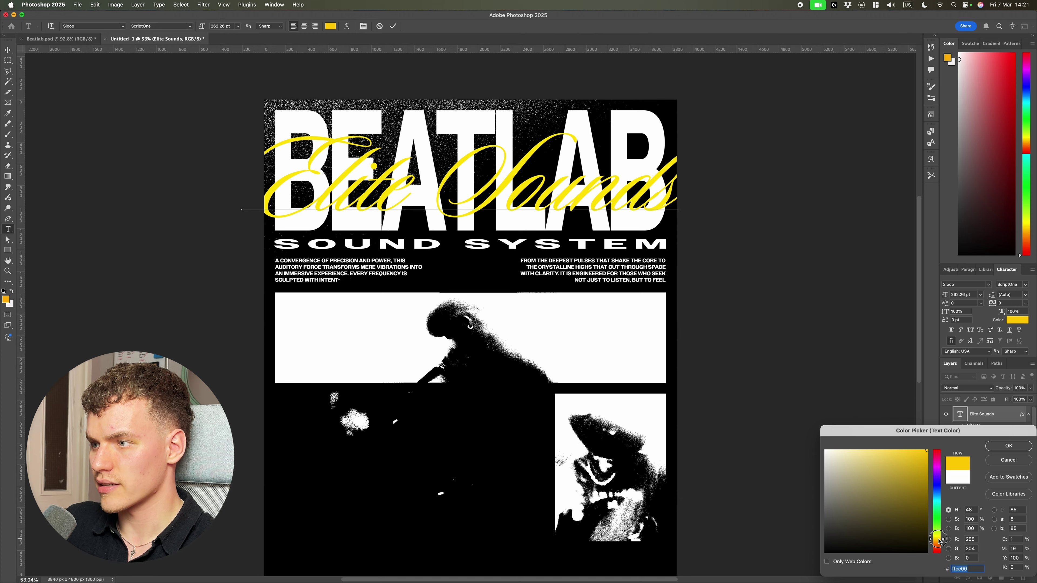
{"action": "left_click", "coordinate": [1009, 446]}
{"action": "left_click", "coordinate": [393, 26]}
{"action": "key", "text": "v"}
{"action": "scroll", "coordinate": [559, 194], "scroll_direction": "up", "scroll_amount": 3}
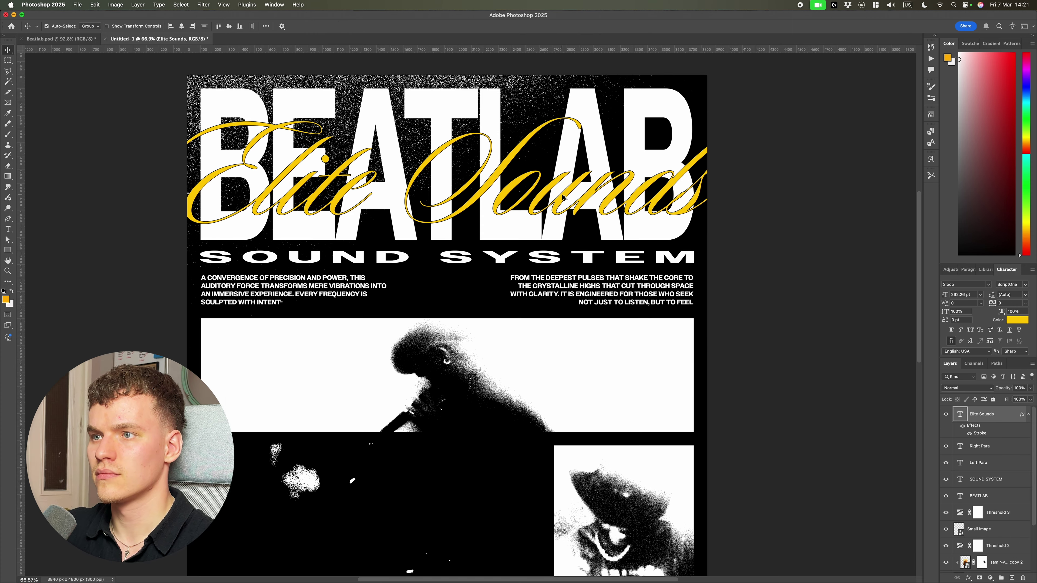
{"action": "scroll", "coordinate": [560, 200], "scroll_direction": "down", "scroll_amount": 8}
{"action": "left_click", "coordinate": [688, 339]}
{"action": "key", "text": "super+0"}
{"action": "key", "text": "super+minus"}
{"action": "scroll", "coordinate": [690, 337], "scroll_direction": "up", "scroll_amount": 2}
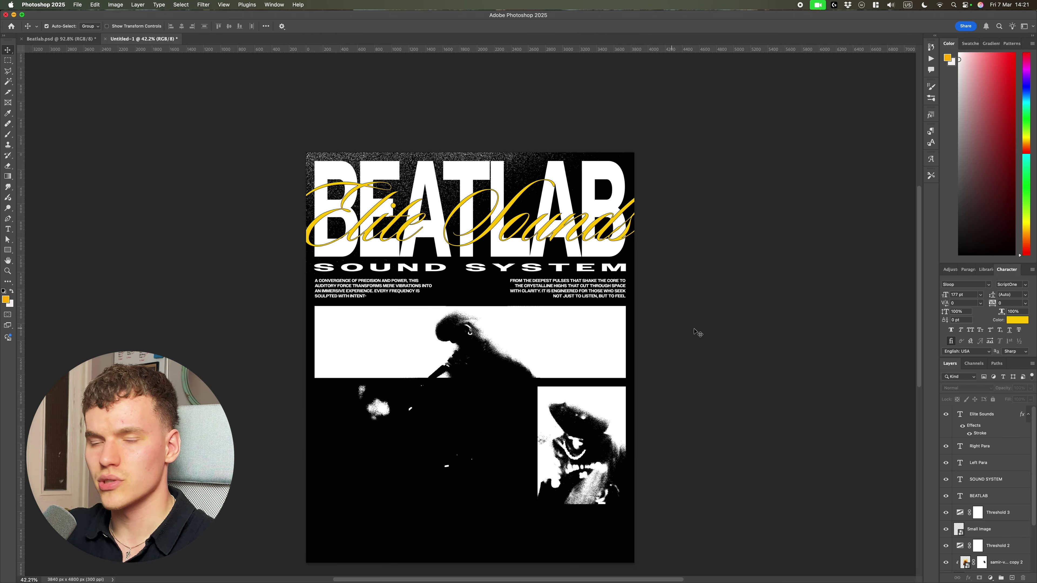
Check the outlined ELITE SOUNDS lettering in Beatlab.psd, then add ELITE SOUNDS in Owners Bold at 80 pt to the new poster.
{"action": "left_click", "coordinate": [95, 38]}
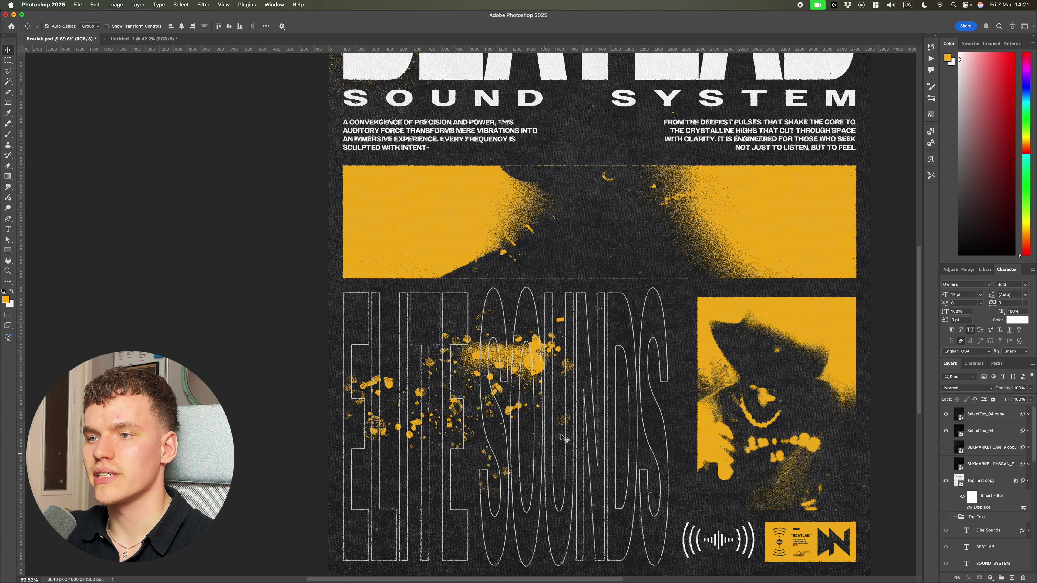
{"action": "scroll", "coordinate": [326, 348], "scroll_direction": "down", "scroll_amount": 1}
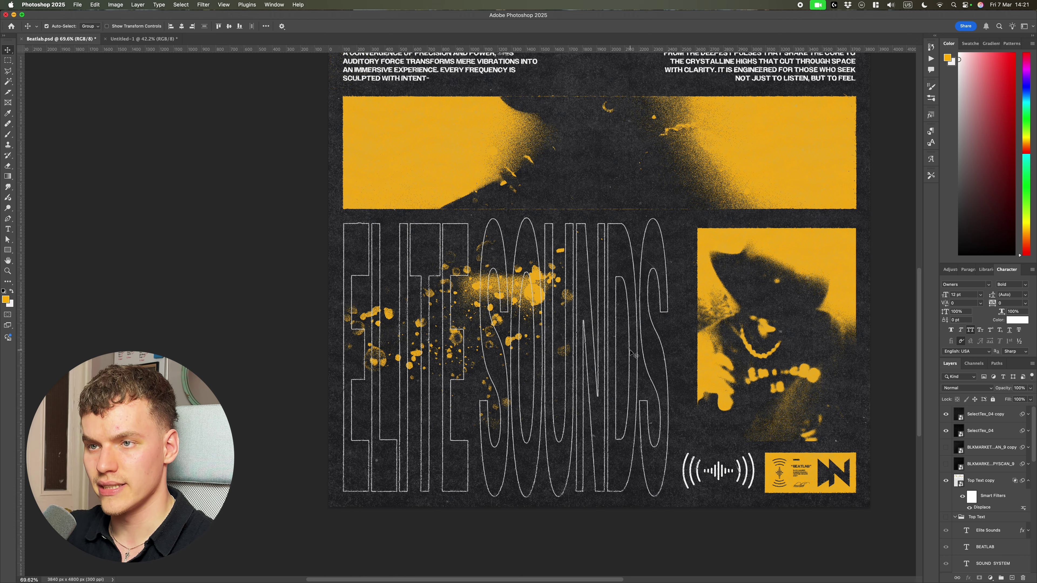
{"action": "scroll", "coordinate": [405, 278], "scroll_direction": "down", "scroll_amount": 2}
{"action": "scroll", "coordinate": [490, 315], "scroll_direction": "up", "scroll_amount": 3}
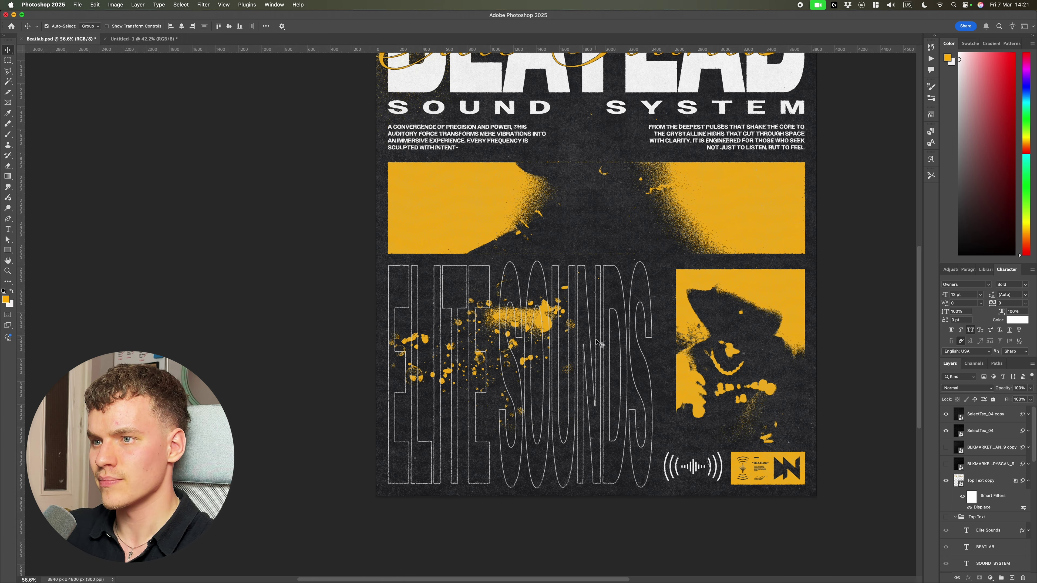
{"action": "scroll", "coordinate": [567, 347], "scroll_direction": "right", "scroll_amount": 2}
{"action": "key", "text": "ctrl+Tab"}
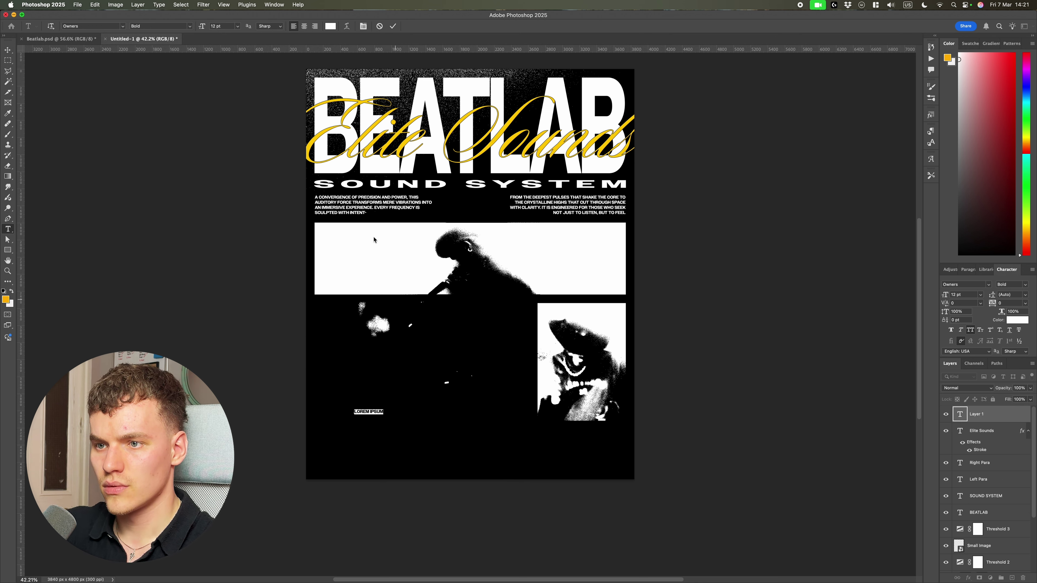
{"action": "left_click_drag", "start_coordinate": [202, 27], "coordinate": [229, 26]}
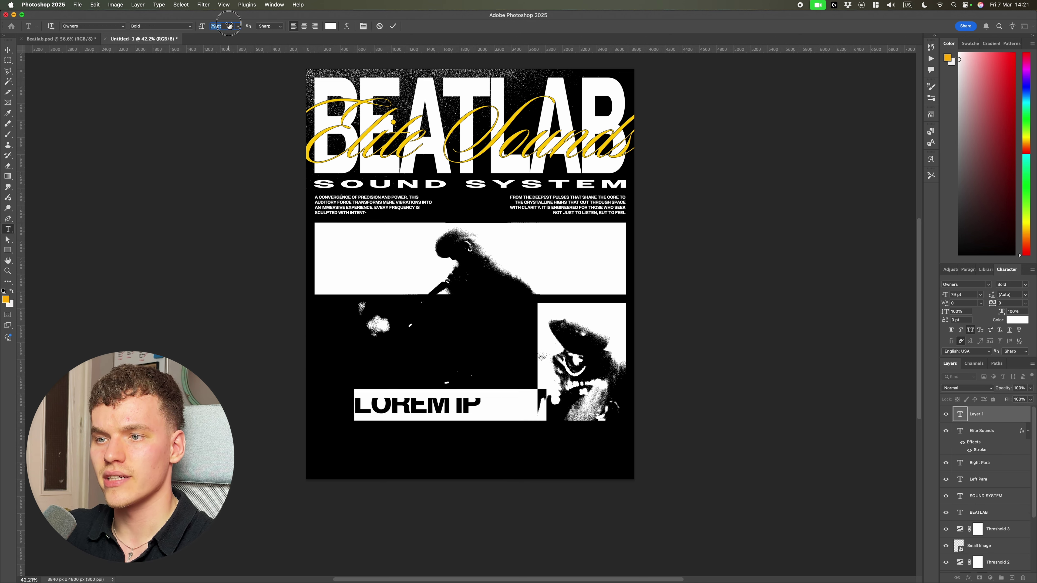
{"action": "type", "text": "ELITE SOUNDS"}
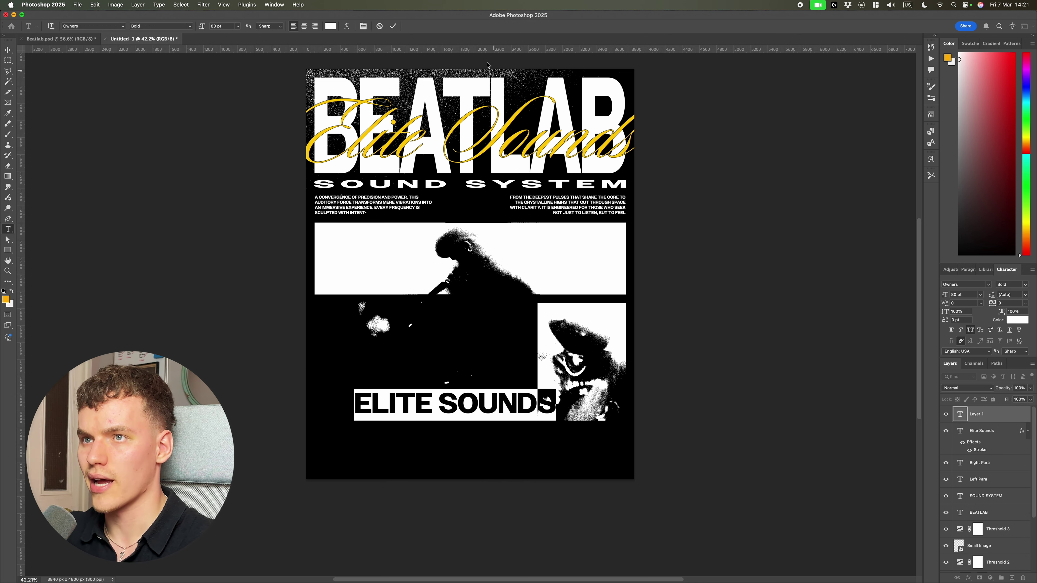
{"action": "key", "text": "super+Return"}
{"action": "key", "text": "v"}
Move the ELITE SOUNDS text directly beneath the wide photo and scale it to about 107%, from the left margin towards the small photo.
{"action": "left_click_drag", "start_coordinate": [499, 406], "coordinate": [456, 336]}
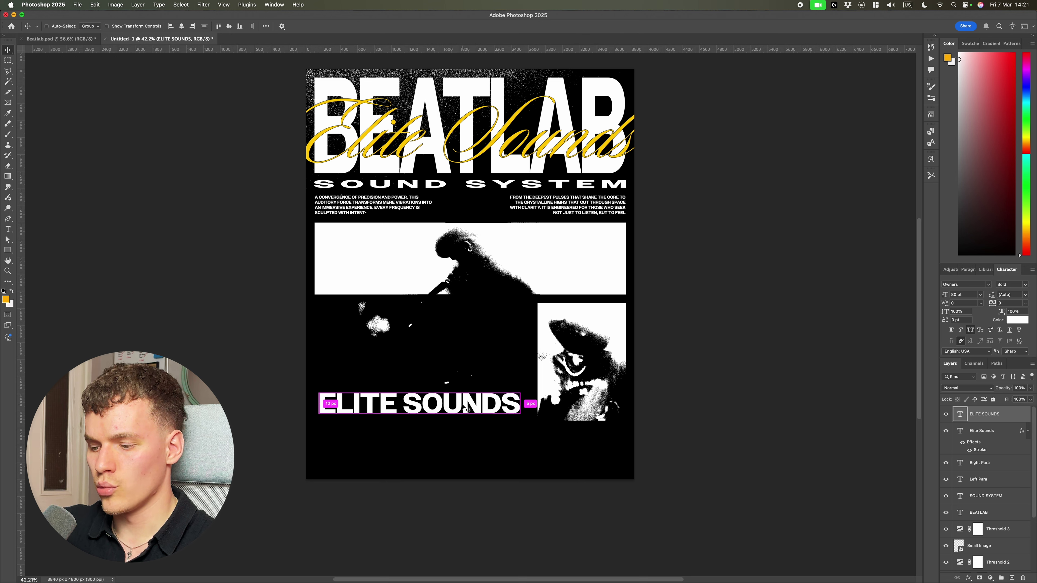
{"action": "key", "text": "super+semicolon"}
{"action": "scroll", "coordinate": [463, 404], "scroll_direction": "up", "scroll_amount": 3}
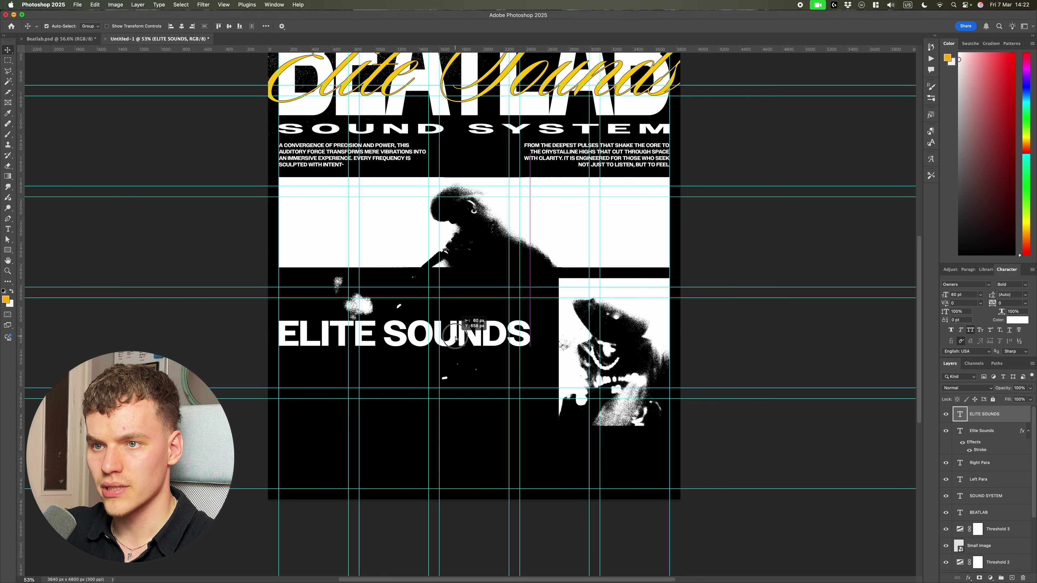
{"action": "key", "text": "super+t"}
{"action": "left_click_drag", "start_coordinate": [531, 334], "coordinate": [545, 290]}
{"action": "scroll", "coordinate": [540, 309], "scroll_direction": "up", "scroll_amount": 10}
{"action": "scroll", "coordinate": [545, 290], "scroll_direction": "down", "scroll_amount": 10}
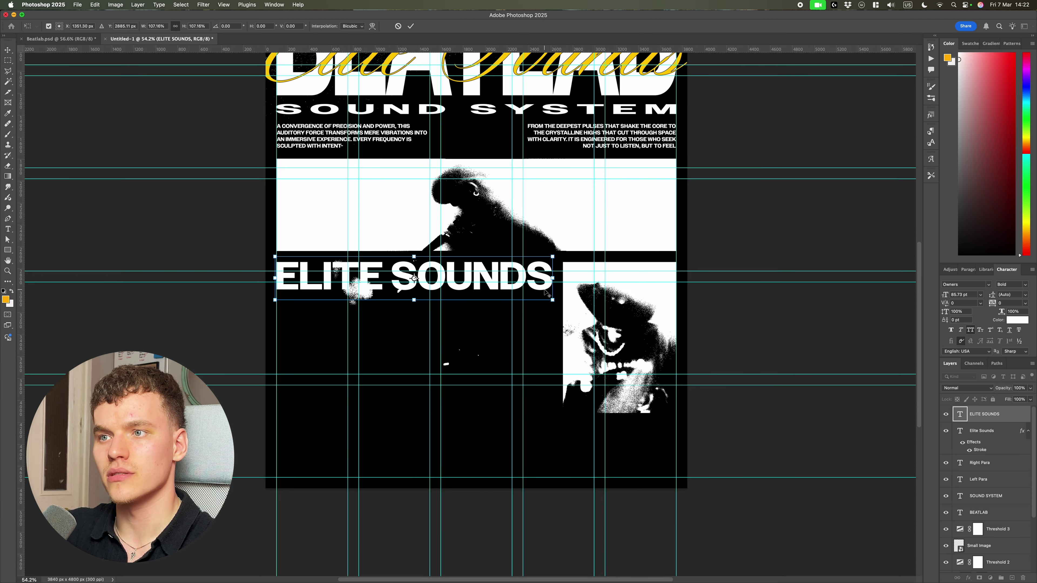
{"action": "key", "text": "Return"}
{"action": "key", "text": "super+semicolon"}
Stretch ELITE SOUNDS vertically to about 787% so it fills the area between the wide photo and the bottom margin guide.
{"action": "key", "text": "super+t"}
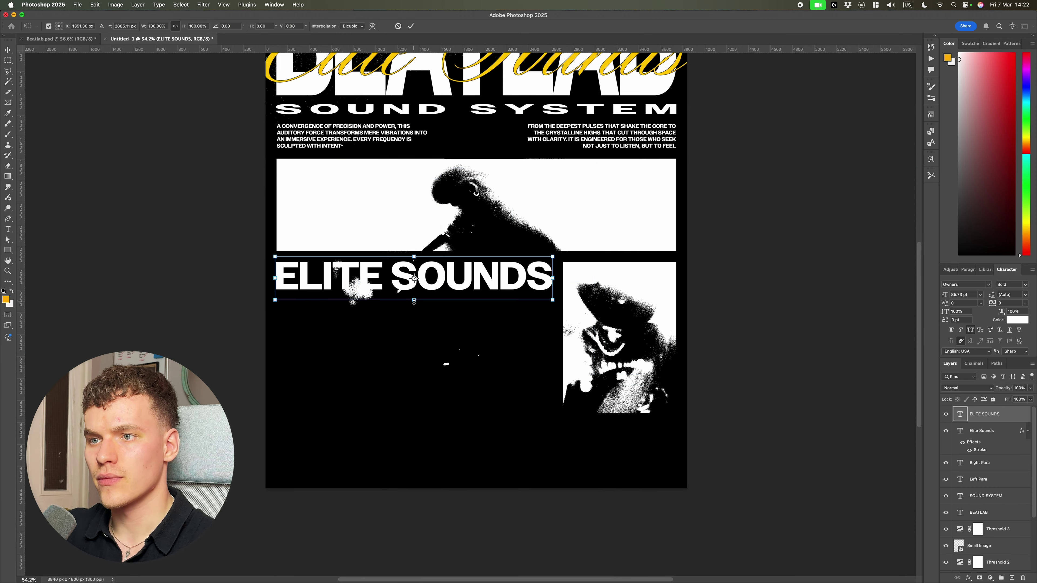
{"action": "left_click_drag", "start_coordinate": [415, 301], "coordinate": [414, 535]}
{"action": "key", "text": "super+semicolon"}
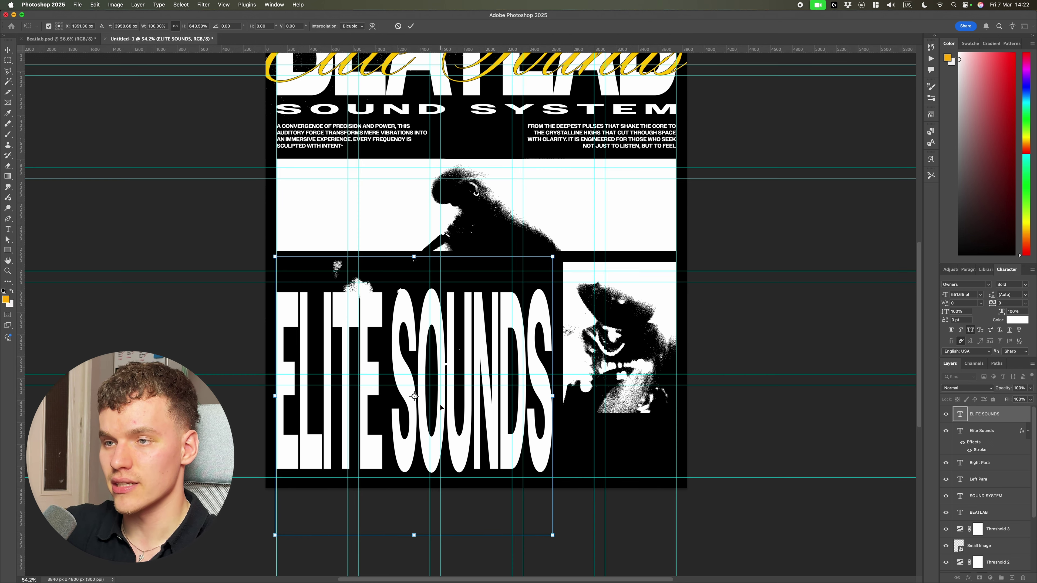
{"action": "left_click_drag", "start_coordinate": [474, 313], "coordinate": [475, 302]}
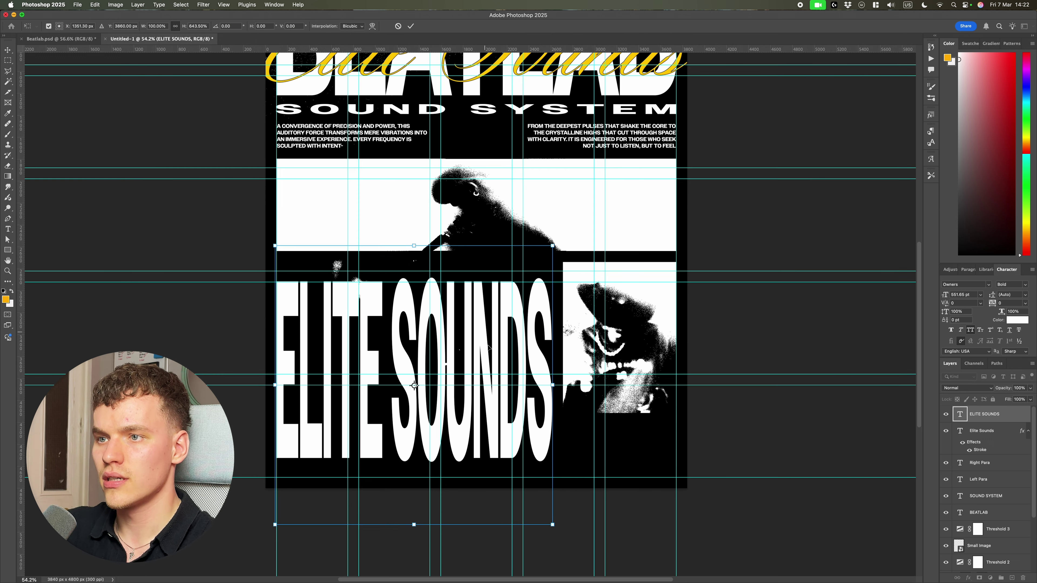
{"action": "left_click_drag", "start_coordinate": [415, 524], "coordinate": [417, 555]}
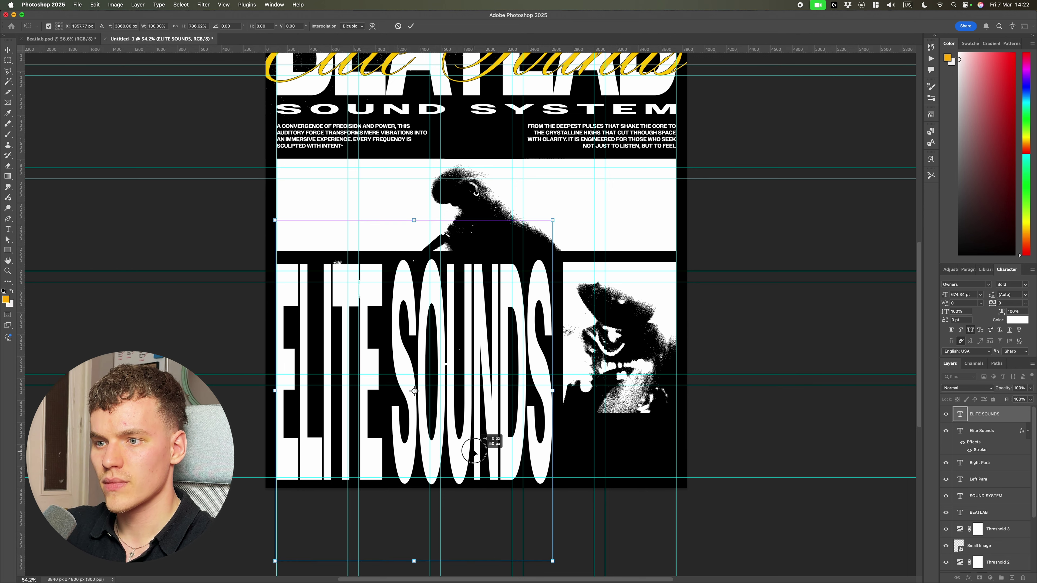
{"action": "key", "text": "Return"}
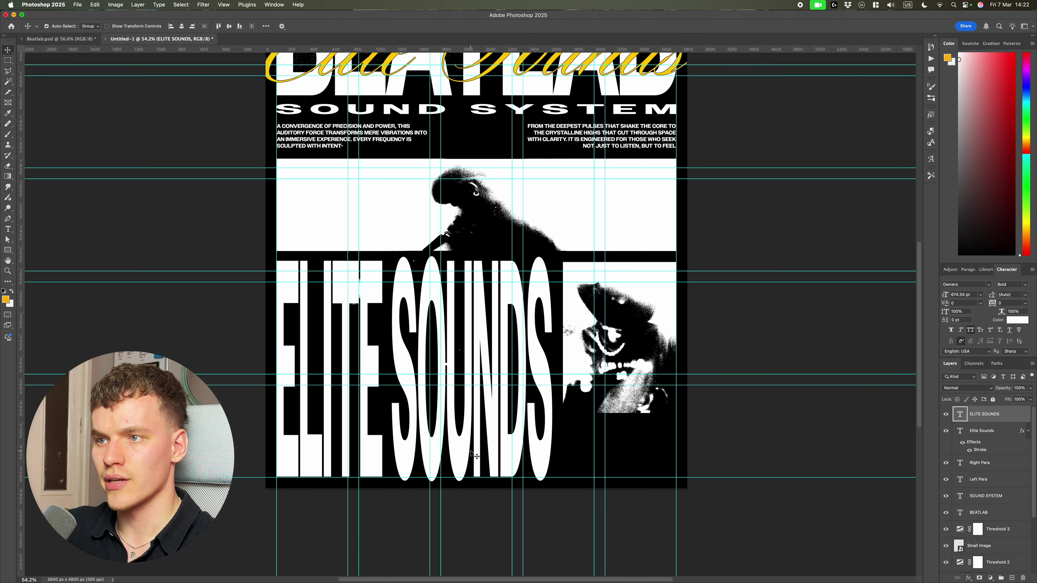
Fine-tune the height of ELITE SOUNDS so its top edge lines up with the small photo's top edge.
{"action": "key", "text": "super+t"}
{"action": "scroll", "coordinate": [445, 244], "scroll_direction": "up", "scroll_amount": 5}
{"action": "left_click_drag", "start_coordinate": [375, 184], "coordinate": [374, 186]}
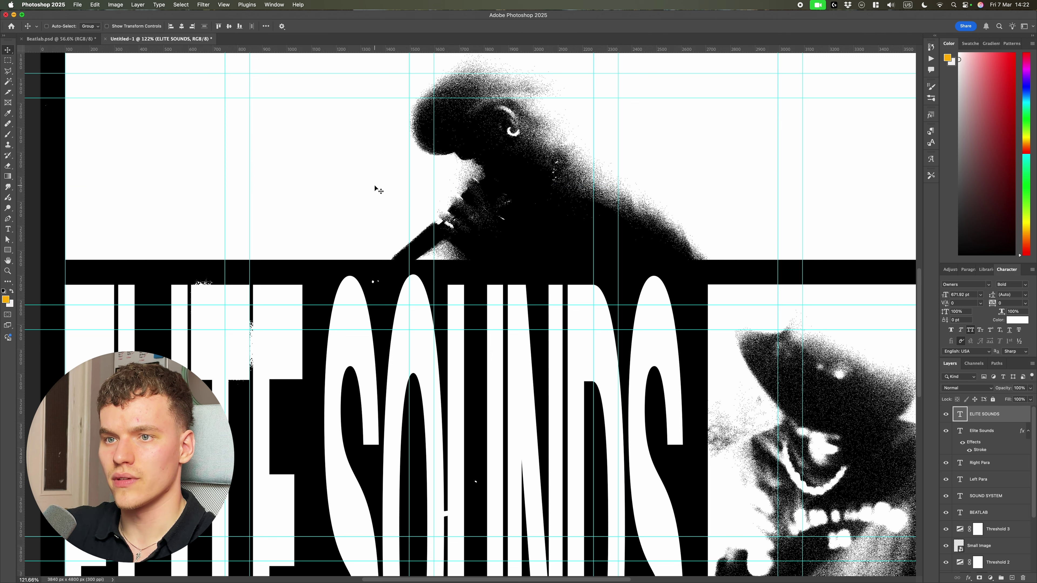
{"action": "key", "text": "Return"}
Add an inside stroke to the large ELITE SOUNDS text, with its colour sampled from the wide photo's white area.
{"action": "key", "text": "super+0"}
{"action": "left_click", "coordinate": [968, 577]}
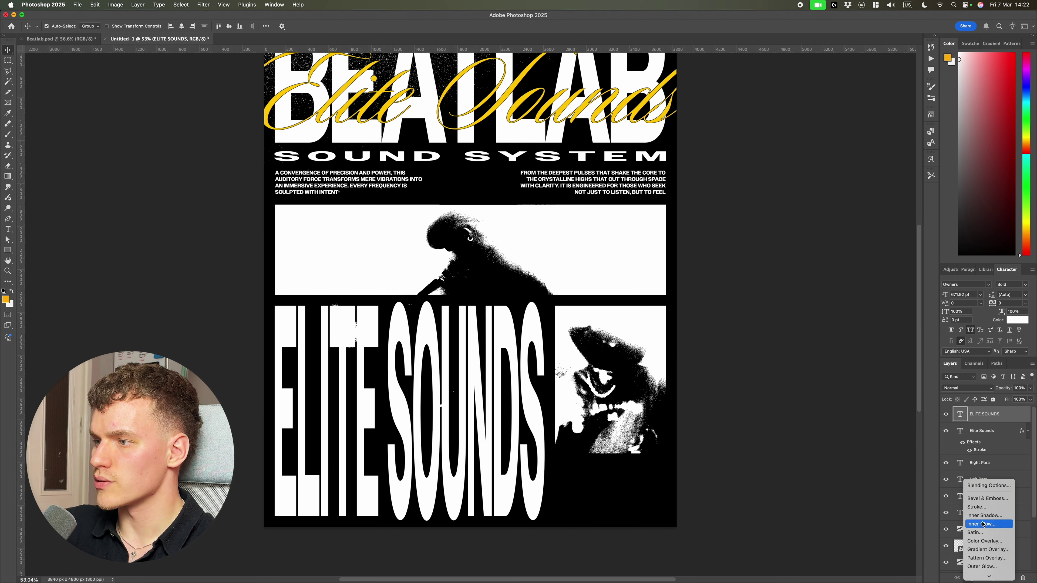
{"action": "left_click", "coordinate": [984, 508]}
{"action": "left_click", "coordinate": [832, 439]}
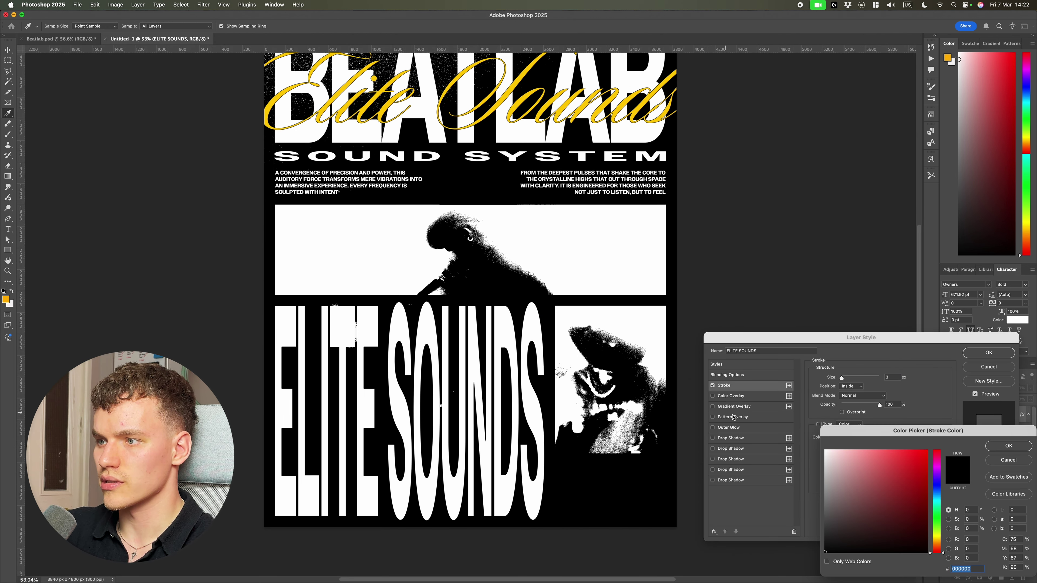
{"action": "left_click", "coordinate": [599, 235]}
{"action": "key", "text": "Return"}
{"action": "key", "text": "Return"}
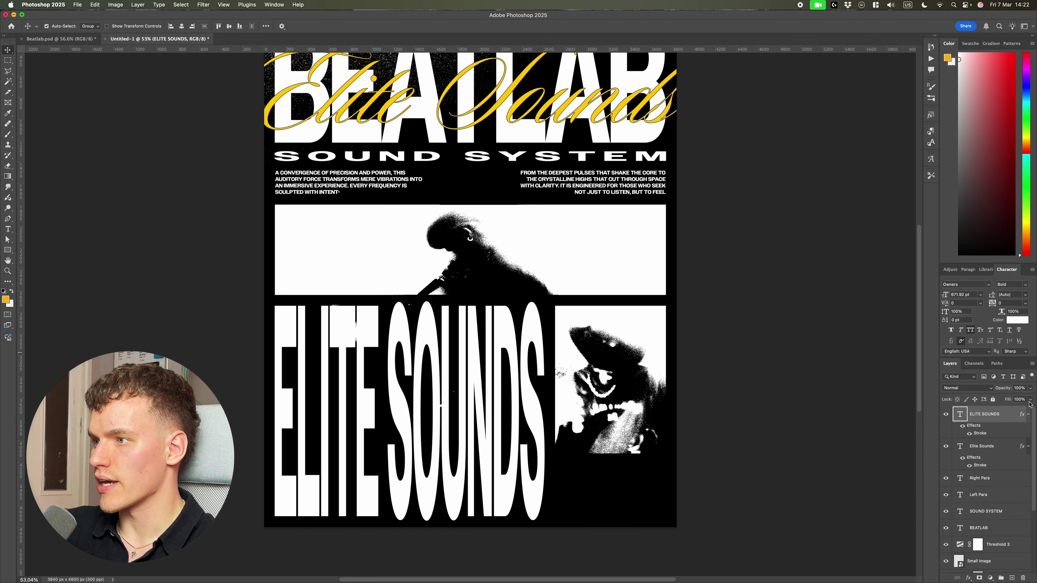
Set the fill of the large ELITE SOUNDS layer to 0% and leave it deselected.
{"action": "left_click", "coordinate": [1030, 401]}
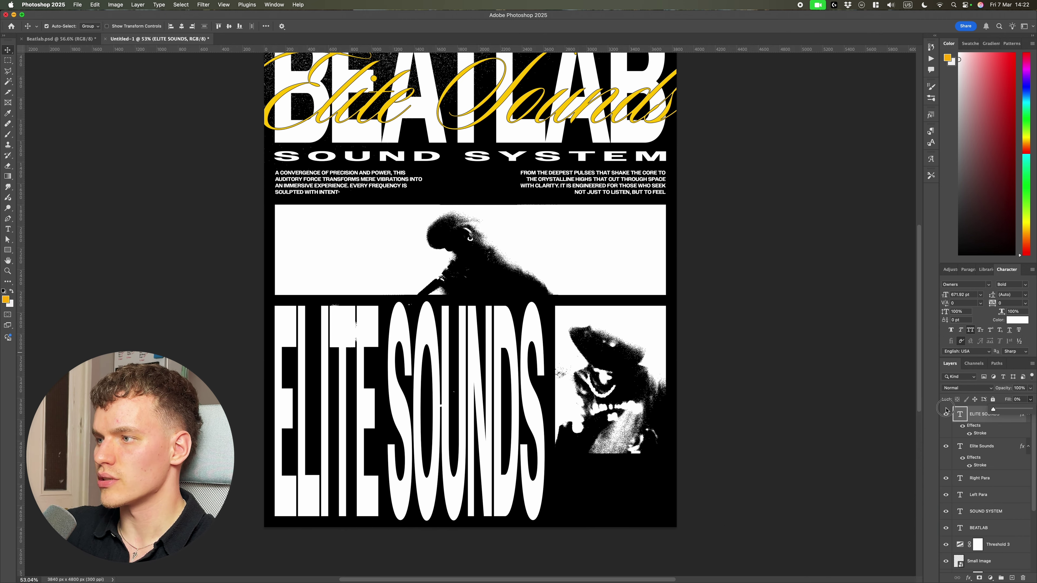
{"action": "left_click_drag", "start_coordinate": [946, 409], "coordinate": [942, 408]}
{"action": "left_click", "coordinate": [805, 348]}
{"action": "scroll", "coordinate": [803, 345], "scroll_direction": "down", "scroll_amount": 5}
{"action": "scroll", "coordinate": [457, 365], "scroll_direction": "up", "scroll_amount": 5}
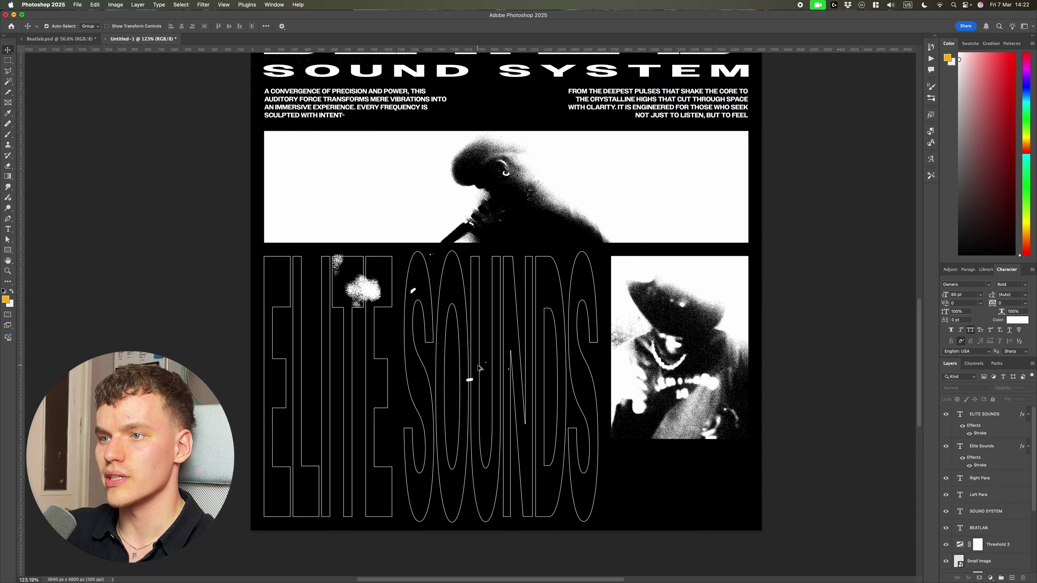
{"action": "scroll", "coordinate": [484, 365], "scroll_direction": "down", "scroll_amount": 3}
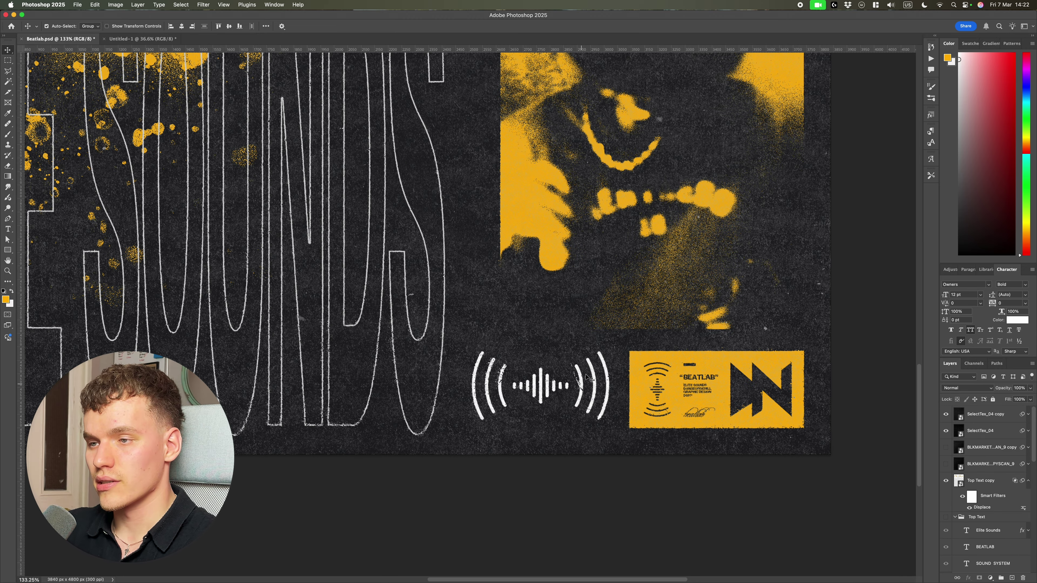
Copy the White Sound Icon from Beatlab.psd into the new poster and place it beneath the small photo, with the guides shown.
{"action": "scroll", "coordinate": [990, 507], "scroll_direction": "down", "scroll_amount": 4}
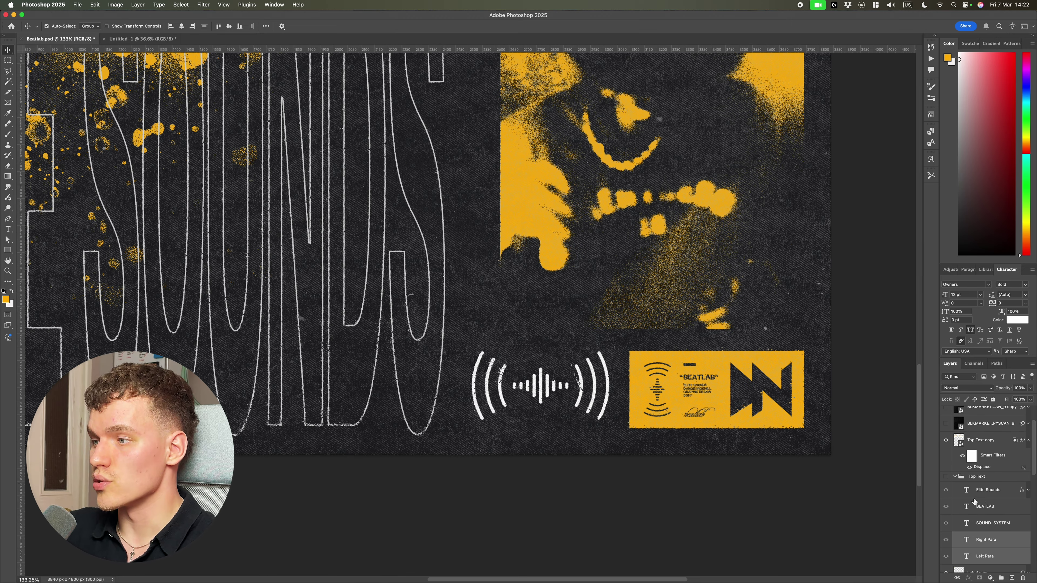
{"action": "left_click", "coordinate": [989, 507]}
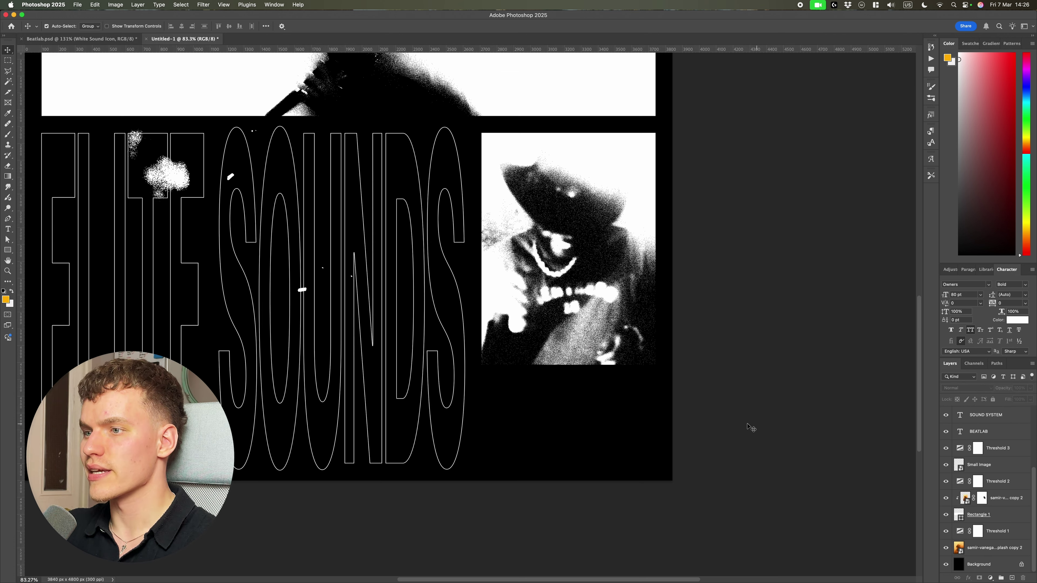
{"action": "key", "text": "cmd+v"}
{"action": "key", "text": "cmd+t"}
{"action": "left_click_drag", "start_coordinate": [379, 275], "coordinate": [553, 447]}
{"action": "key", "text": "Return"}
{"action": "key", "text": "super+;"}
{"action": "scroll", "coordinate": [548, 445], "scroll_direction": "up", "scroll_amount": 5}
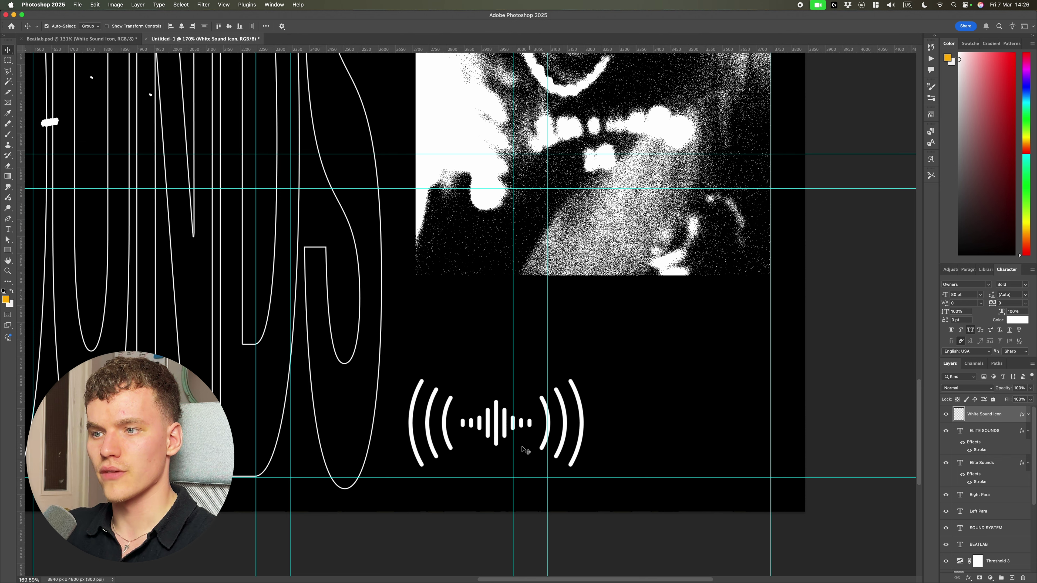
Move the white sound icon so it lines up with the small photo's left edge and rests on the bottom margin guide.
{"action": "key", "text": "super+t"}
{"action": "key", "text": "Return"}
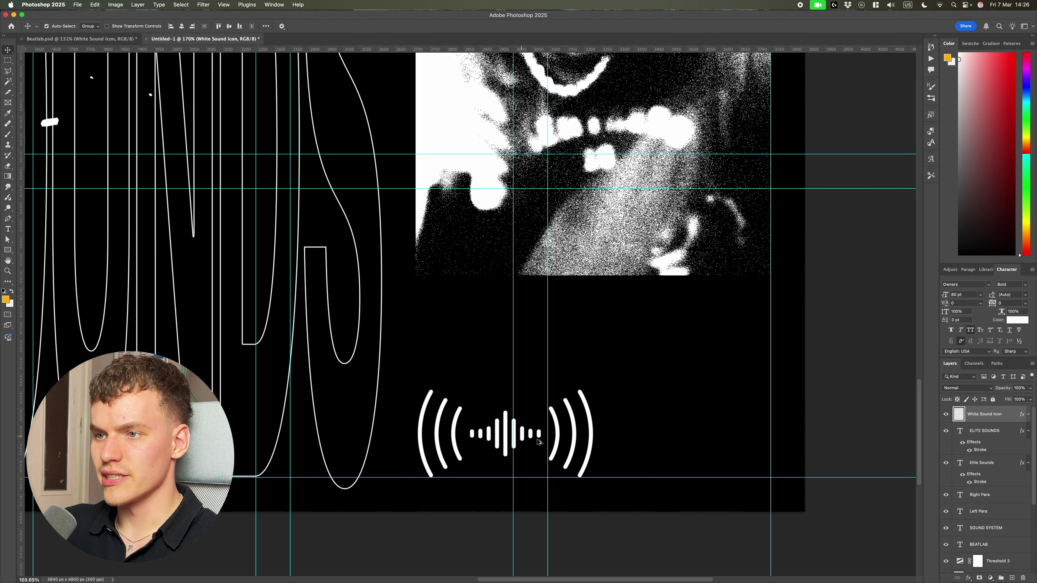
{"action": "scroll", "coordinate": [546, 416], "scroll_direction": "down", "scroll_amount": 9}
{"action": "scroll", "coordinate": [551, 411], "scroll_direction": "up", "scroll_amount": 5}
{"action": "scroll", "coordinate": [551, 411], "scroll_direction": "down", "scroll_amount": 5}
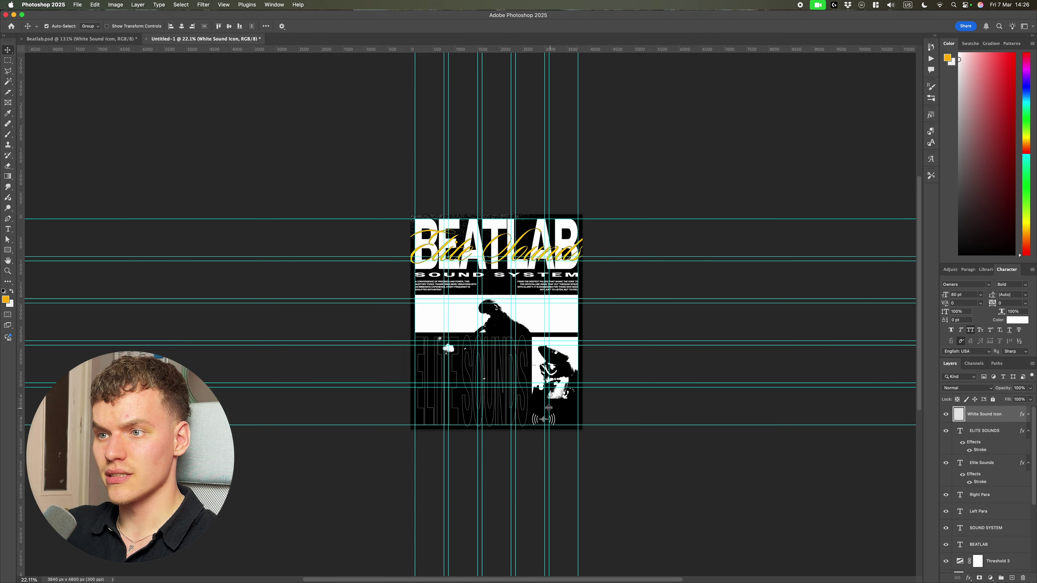
Reduce the height of the ELITE SOUNDS text to about 96%, shift it slightly up, deselect it and hide the guides.
{"action": "scroll", "coordinate": [532, 319], "scroll_direction": "up", "scroll_amount": 4}
{"action": "left_click_drag", "start_coordinate": [532, 320], "coordinate": [532, 326]}
{"action": "left_click_drag", "start_coordinate": [356, 200], "coordinate": [356, 216]}
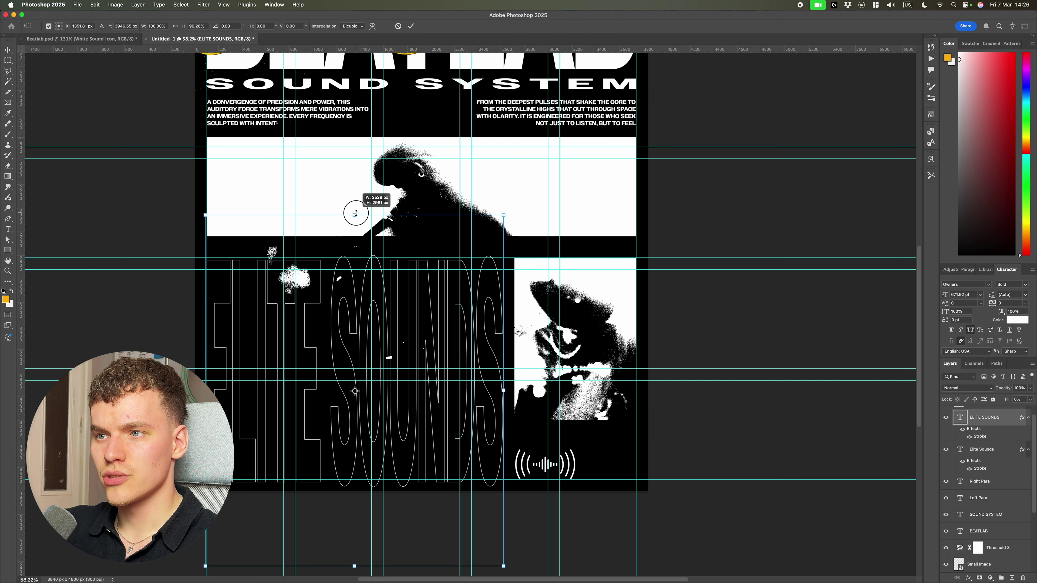
{"action": "left_click_drag", "start_coordinate": [454, 318], "coordinate": [454, 315]}
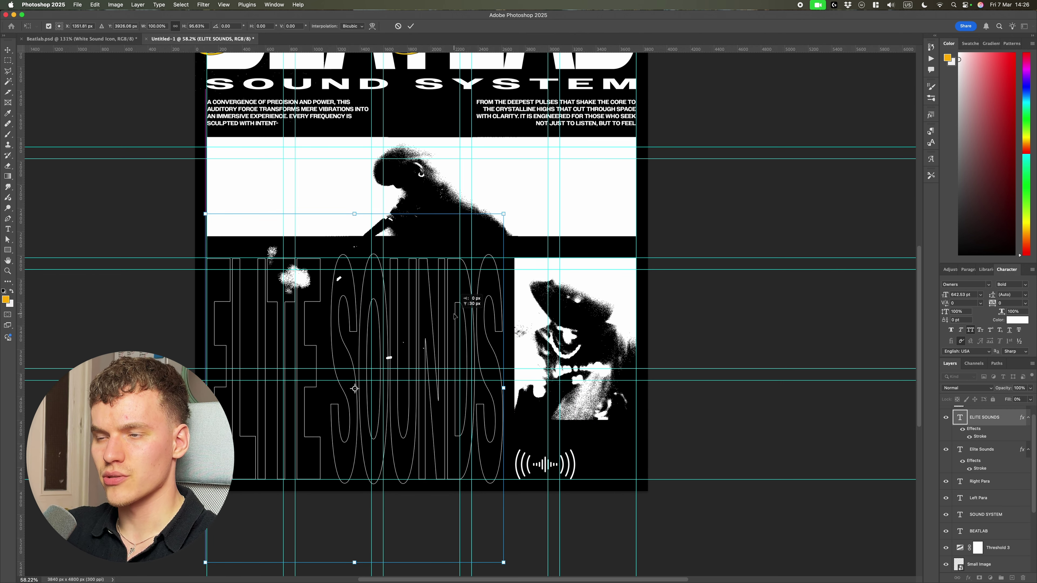
{"action": "key", "text": "Return"}
{"action": "key", "text": "super+semicolon"}
{"action": "left_click", "coordinate": [727, 407]}
Examine the layout and contents of the yellow label beside the sound icon in Beatlab.psd.
{"action": "scroll", "coordinate": [694, 399], "scroll_direction": "down", "scroll_amount": 8}
{"action": "scroll", "coordinate": [486, 337], "scroll_direction": "up", "scroll_amount": 10}
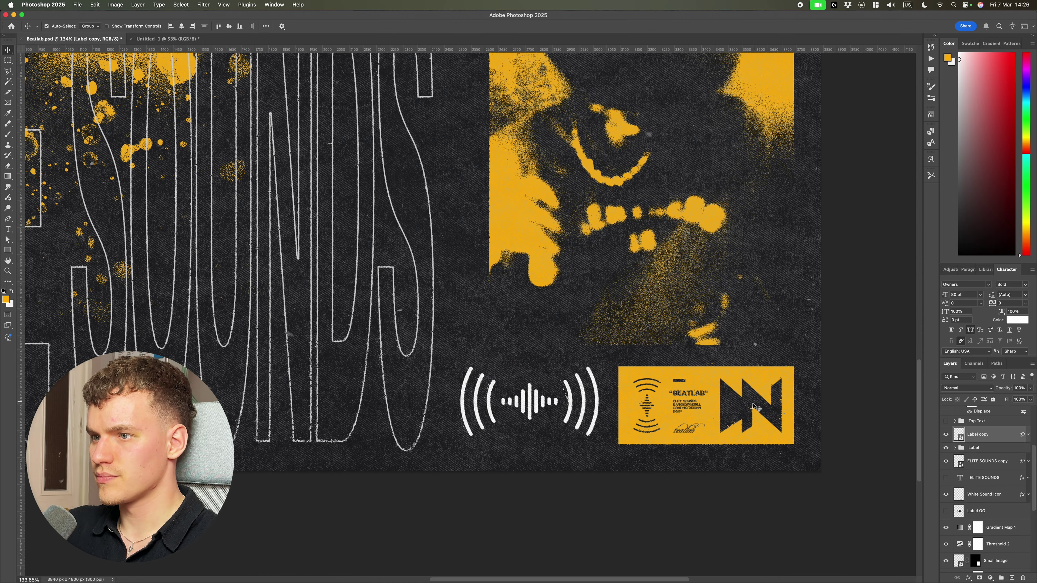
{"action": "scroll", "coordinate": [731, 430], "scroll_direction": "up", "scroll_amount": 2}
{"action": "scroll", "coordinate": [644, 416], "scroll_direction": "up", "scroll_amount": 3}
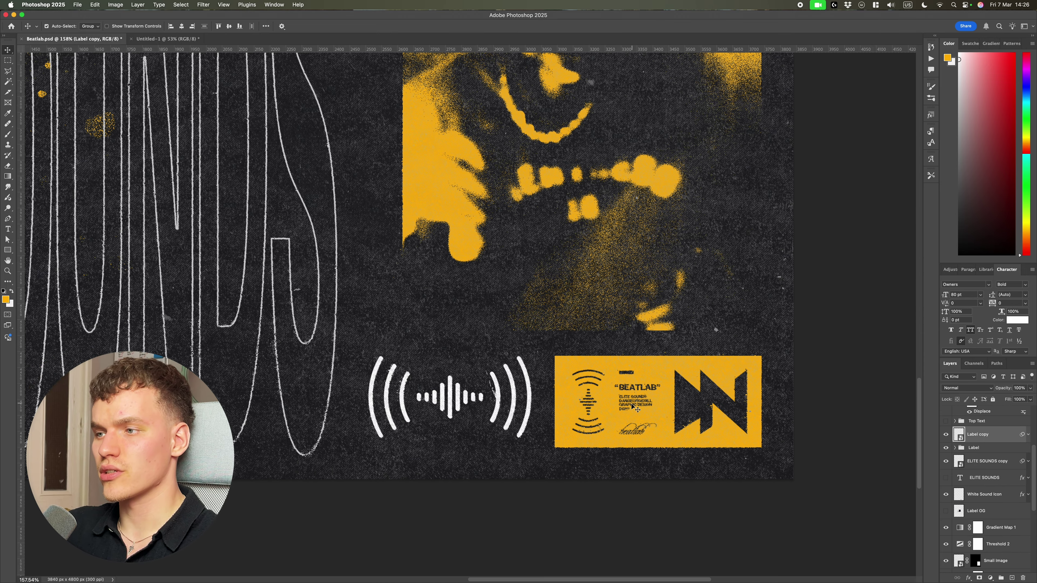
{"action": "left_click", "coordinate": [913, 405]}
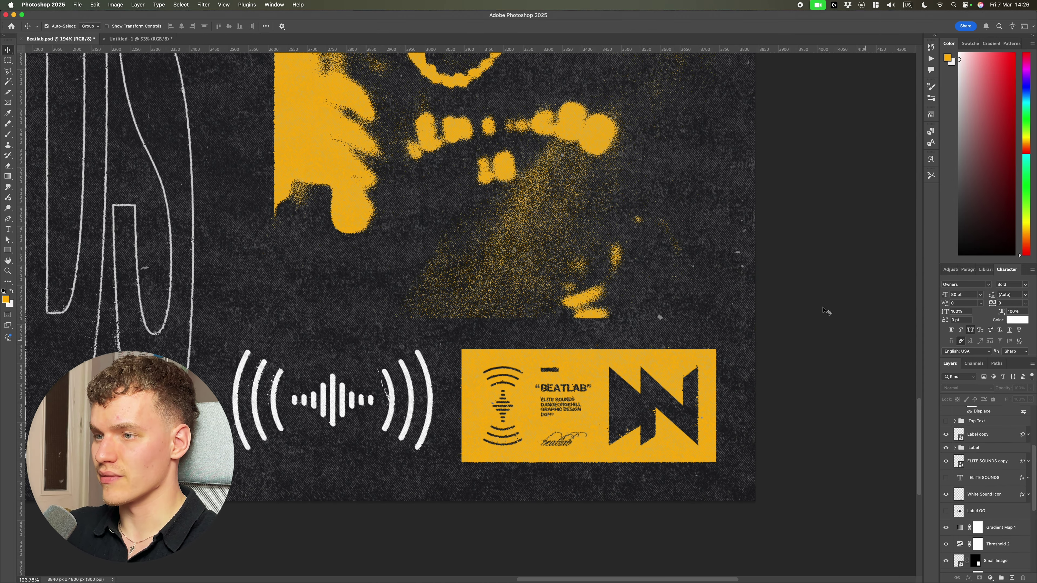
{"action": "left_click", "coordinate": [139, 38]}
{"action": "scroll", "coordinate": [753, 468], "scroll_direction": "up", "scroll_amount": 5}
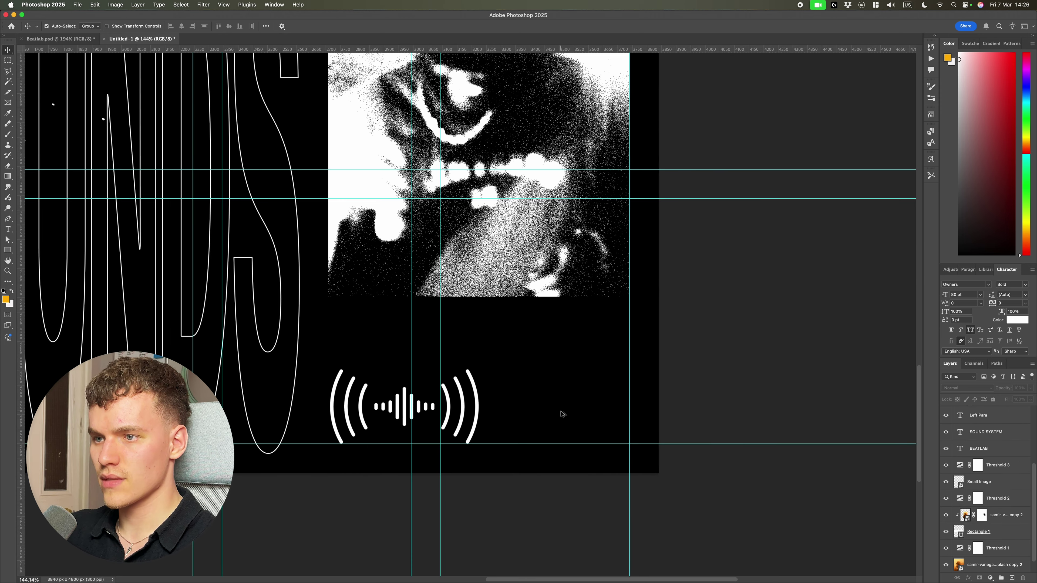
Draw a rectangle about 430 × 261 px in the poster's lower-right margin corner, fill it with yellow and deselect it.
{"action": "left_click", "coordinate": [8, 250]}
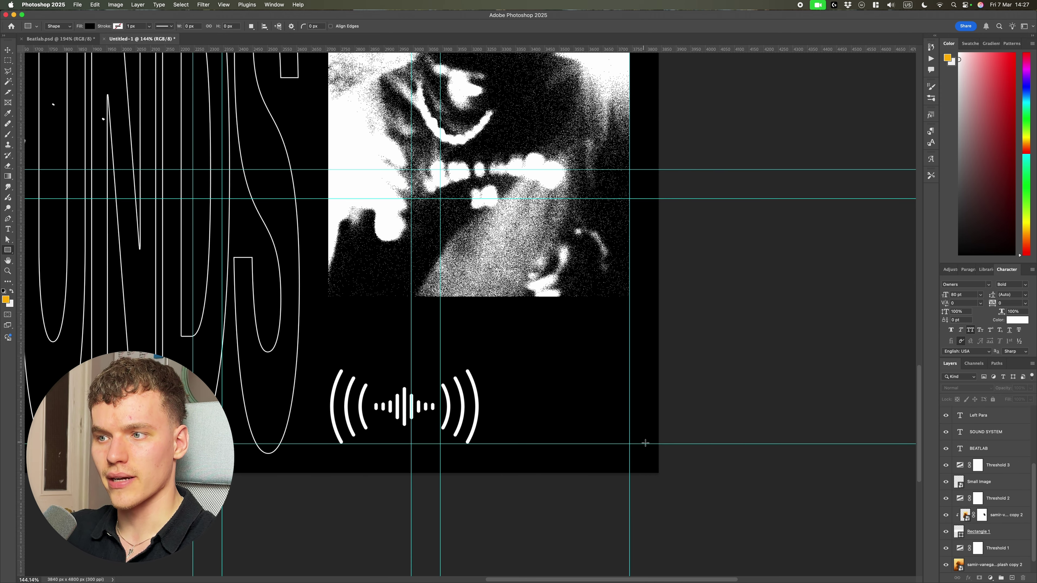
{"action": "left_click_drag", "start_coordinate": [628, 443], "coordinate": [505, 368]}
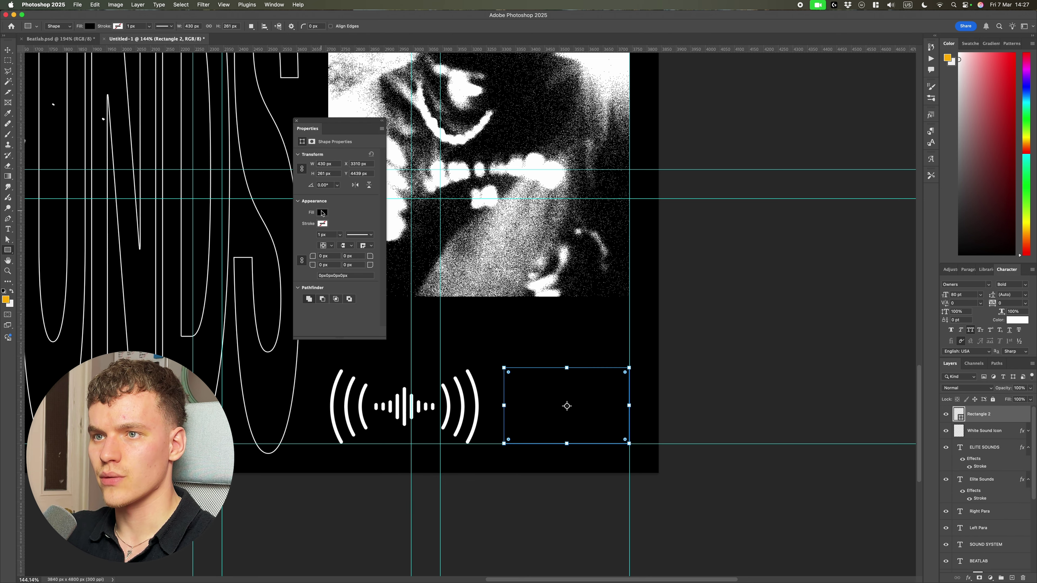
{"action": "left_click", "coordinate": [322, 212]}
{"action": "left_click", "coordinate": [304, 256]}
{"action": "key", "text": "v"}
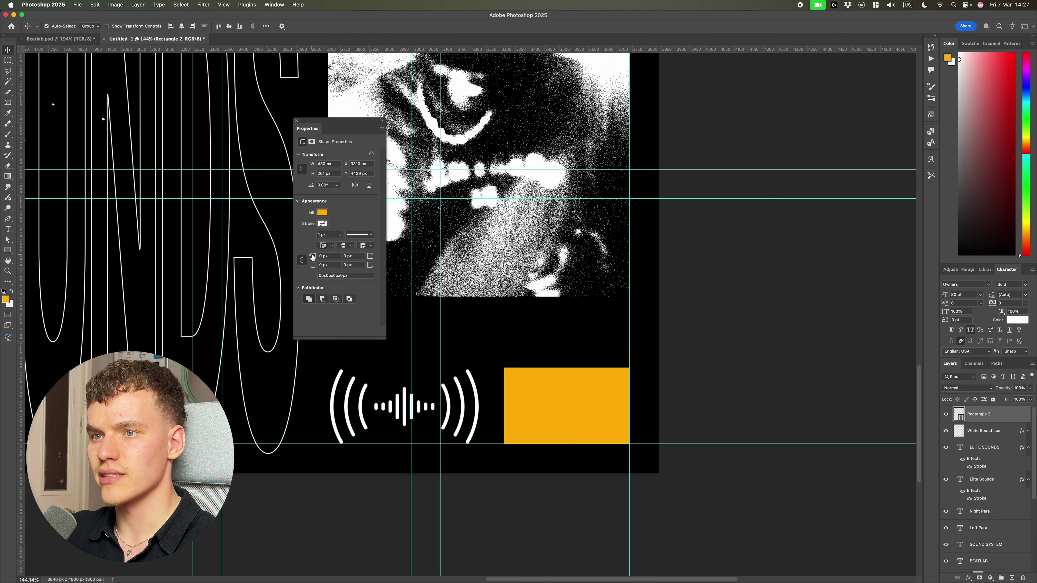
{"action": "left_click", "coordinate": [769, 319]}
{"action": "scroll", "coordinate": [471, 320], "scroll_direction": "down", "scroll_amount": 8}
{"action": "scroll", "coordinate": [498, 502], "scroll_direction": "up", "scroll_amount": 5}
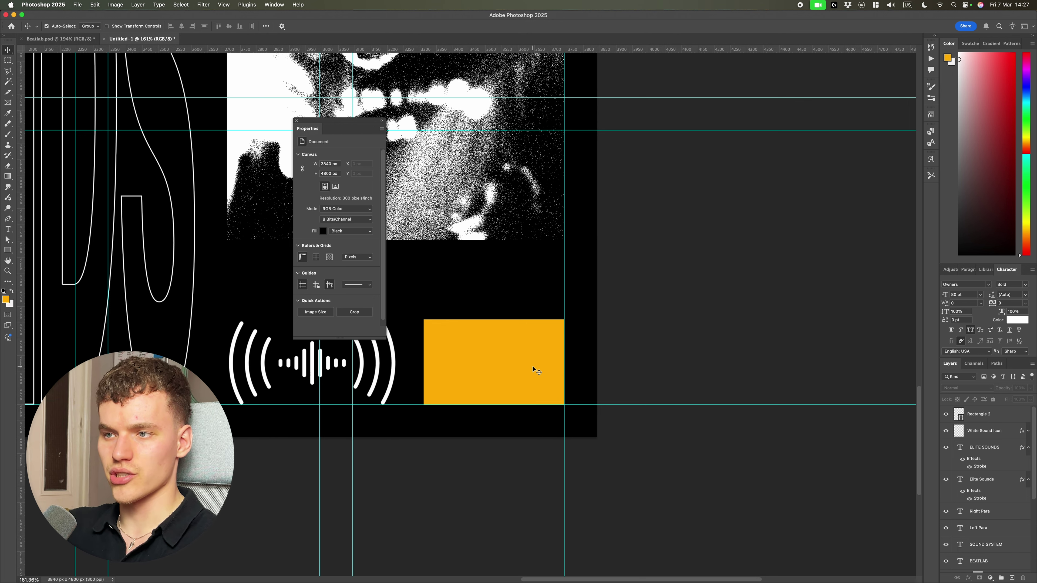
Duplicate the white sound icon, rotate the copy -90°, shrink it to about 94 × 189 px and place it above the yellow rectangle.
{"action": "key", "text": "super+semicolon"}
{"action": "key", "text": "super+semicolon"}
{"action": "key", "text": "super+semicolon"}
{"action": "key", "text": "super+0"}
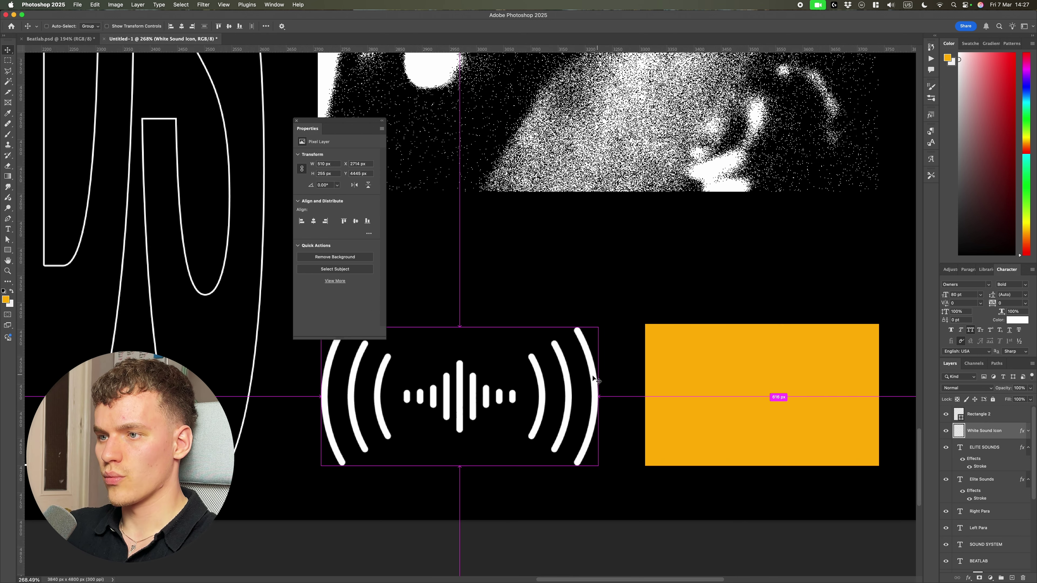
{"action": "key", "text": "super+j"}
{"action": "key", "text": "super+t"}
{"action": "left_click_drag", "start_coordinate": [541, 389], "coordinate": [737, 392]}
{"action": "left_click_drag", "start_coordinate": [812, 391], "coordinate": [690, 250]}
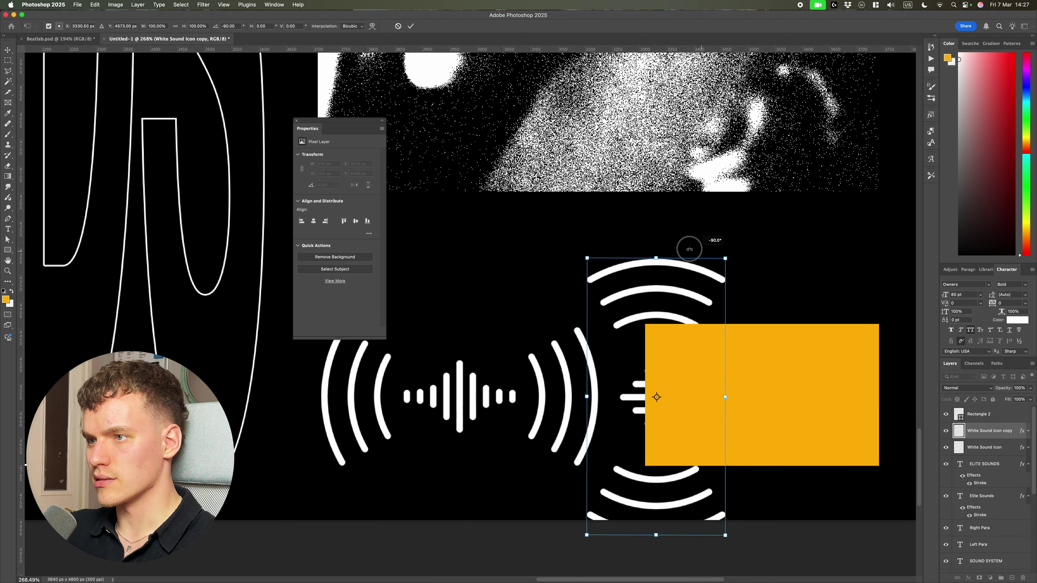
{"action": "key", "text": "Return"}
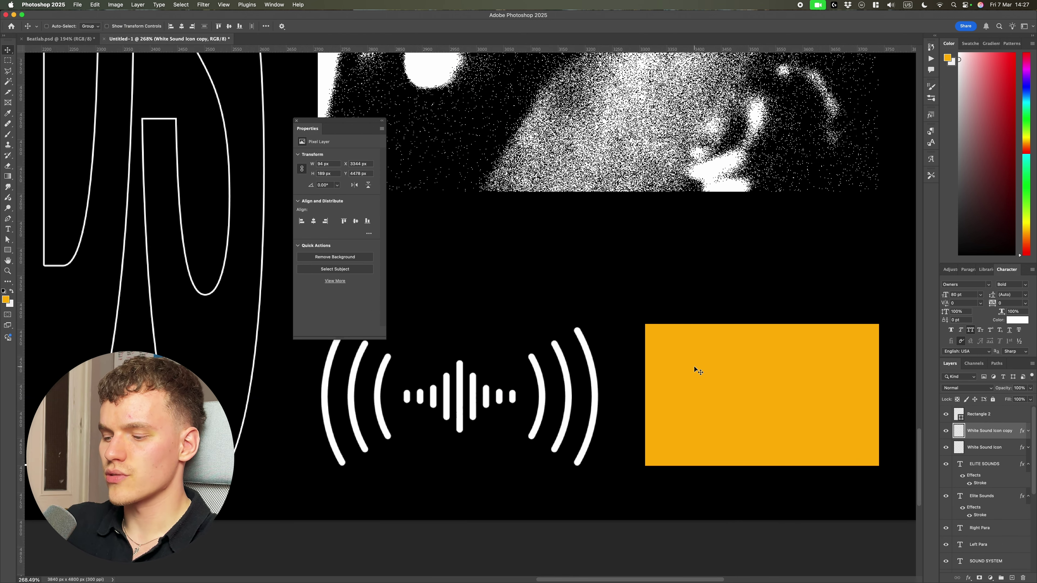
{"action": "key", "text": "super+bracketright"}
{"action": "scroll", "coordinate": [721, 370], "scroll_direction": "up", "scroll_amount": 2}
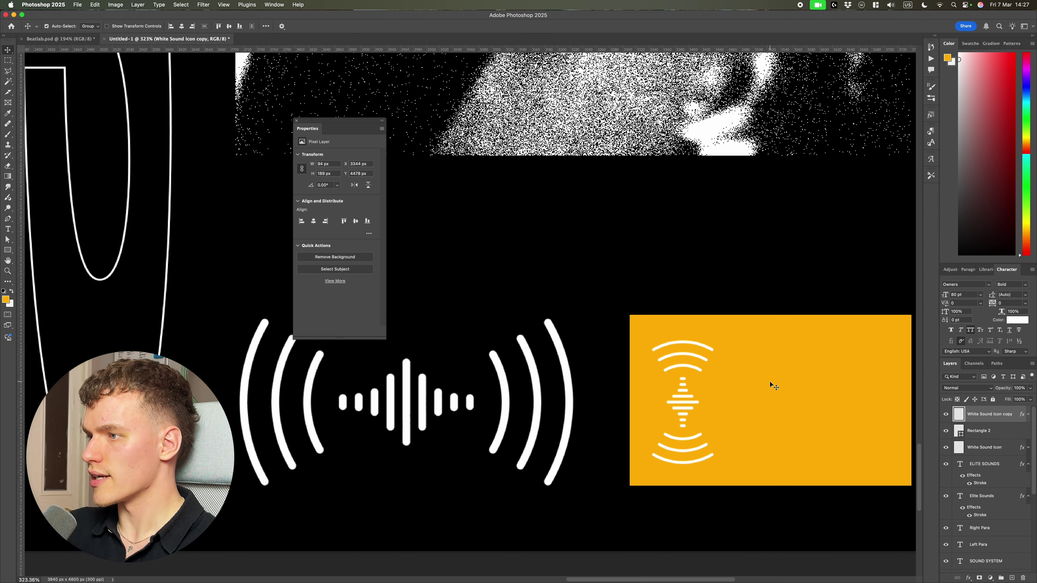
Change the icon copy's Color Overlay to black and place a scaled-down DGH-LOGO beside it on the yellow rectangle.
{"action": "scroll", "coordinate": [774, 386], "scroll_direction": "down", "scroll_amount": 2}
{"action": "scroll", "coordinate": [713, 355], "scroll_direction": "right", "scroll_amount": 2}
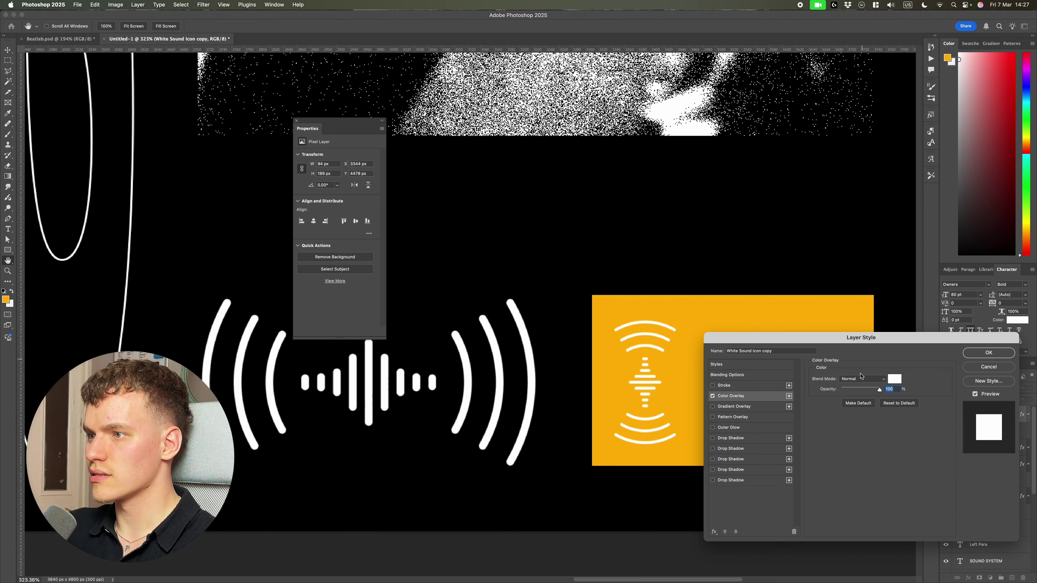
{"action": "left_click", "coordinate": [892, 379]}
{"action": "left_click", "coordinate": [560, 322]}
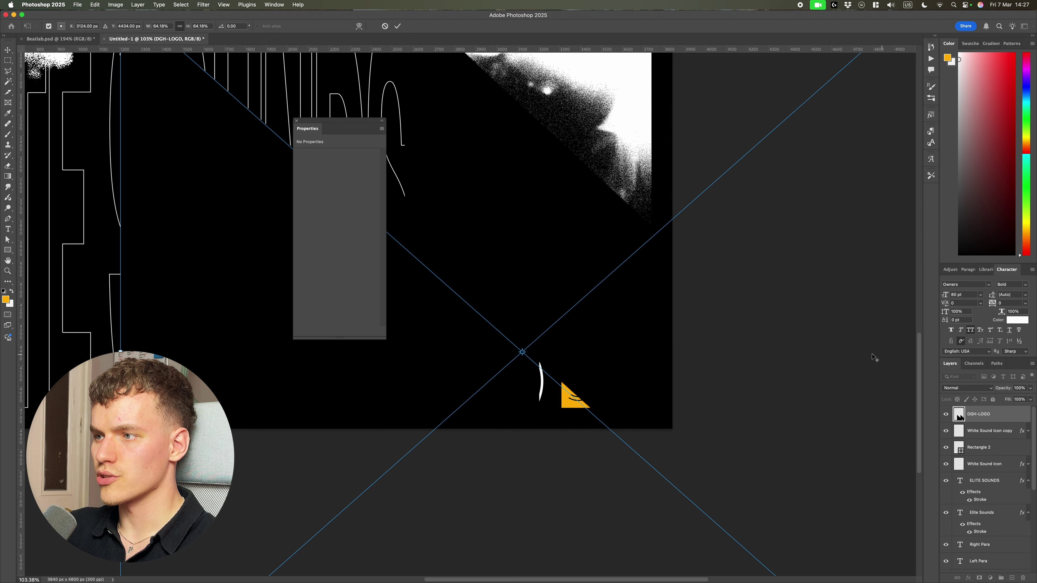
{"action": "scroll", "coordinate": [873, 355], "scroll_direction": "down", "scroll_amount": 5}
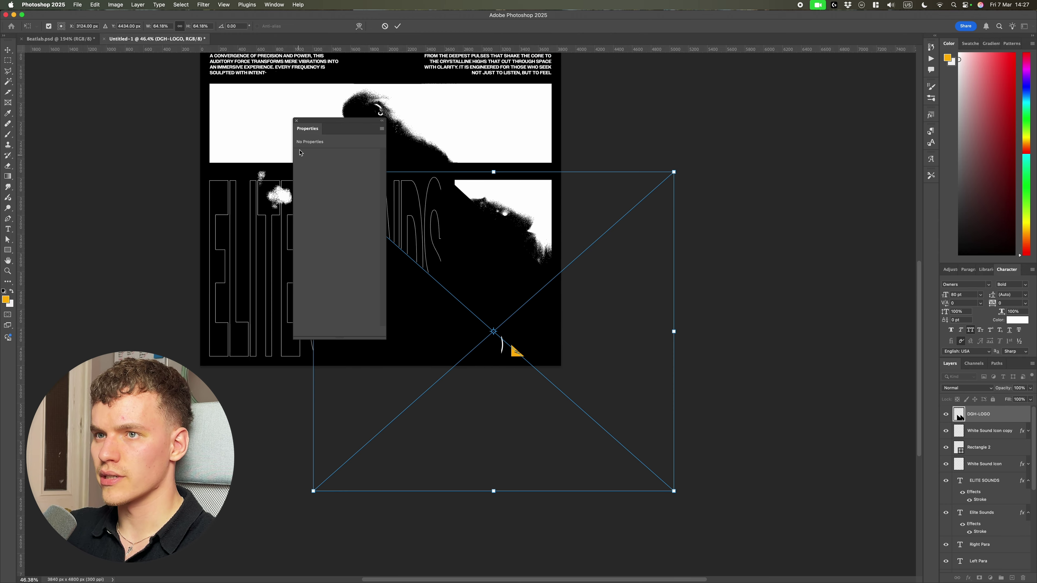
{"action": "left_click", "coordinate": [297, 122]}
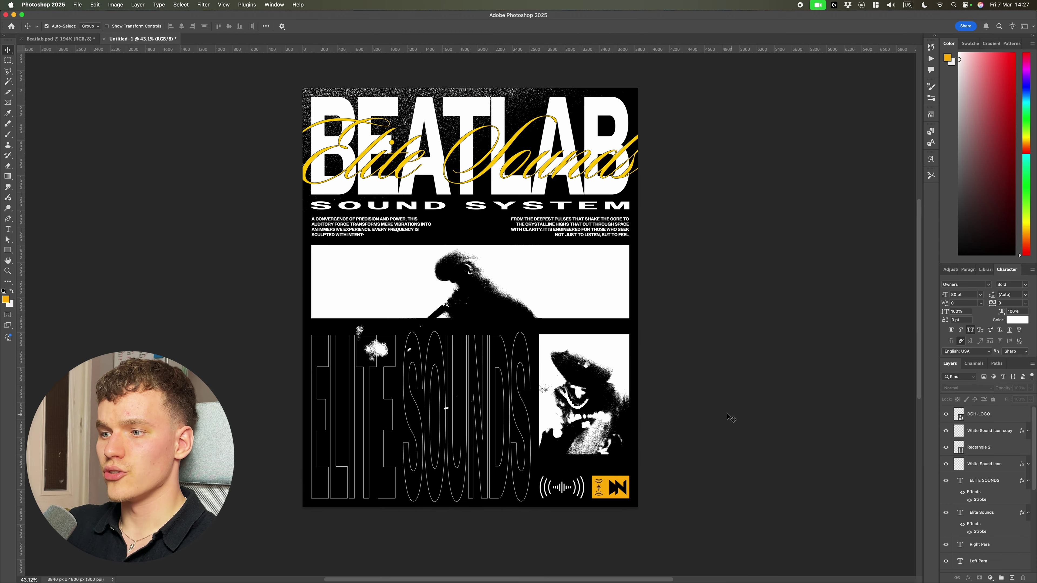
Compare the lower half of Beatlab.psd, including the label, photo and ELITE SOUNDS proportions, with the new poster.
{"action": "left_click", "coordinate": [69, 39]}
{"action": "scroll", "coordinate": [702, 440], "scroll_direction": "down", "scroll_amount": 3}
{"action": "scroll", "coordinate": [690, 433], "scroll_direction": "right", "scroll_amount": 3}
{"action": "scroll", "coordinate": [688, 433], "scroll_direction": "down", "scroll_amount": 6}
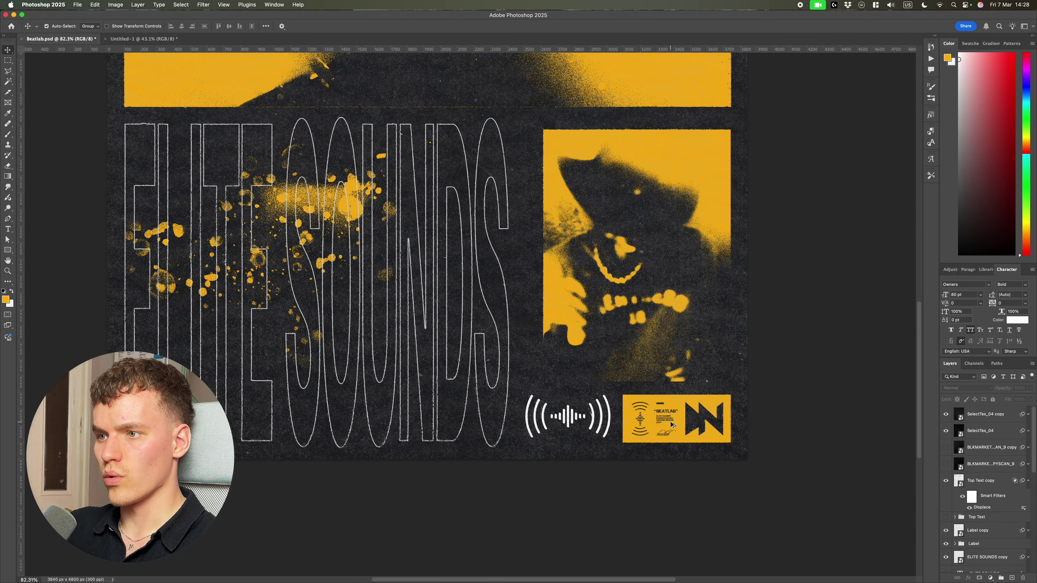
{"action": "scroll", "coordinate": [669, 427], "scroll_direction": "up", "scroll_amount": 2}
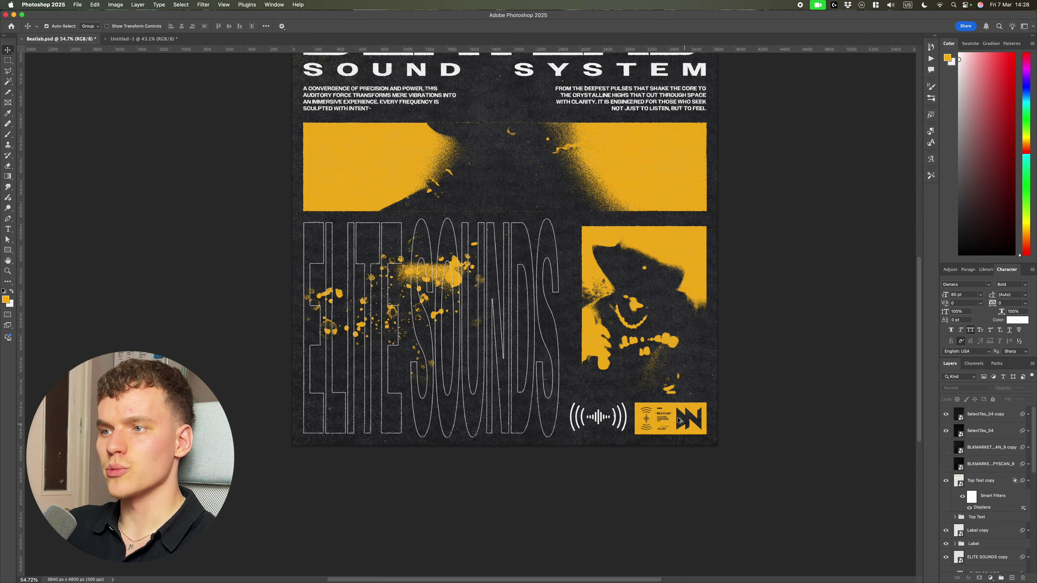
{"action": "left_click", "coordinate": [144, 38]}
{"action": "scroll", "coordinate": [490, 354], "scroll_direction": "up", "scroll_amount": 2}
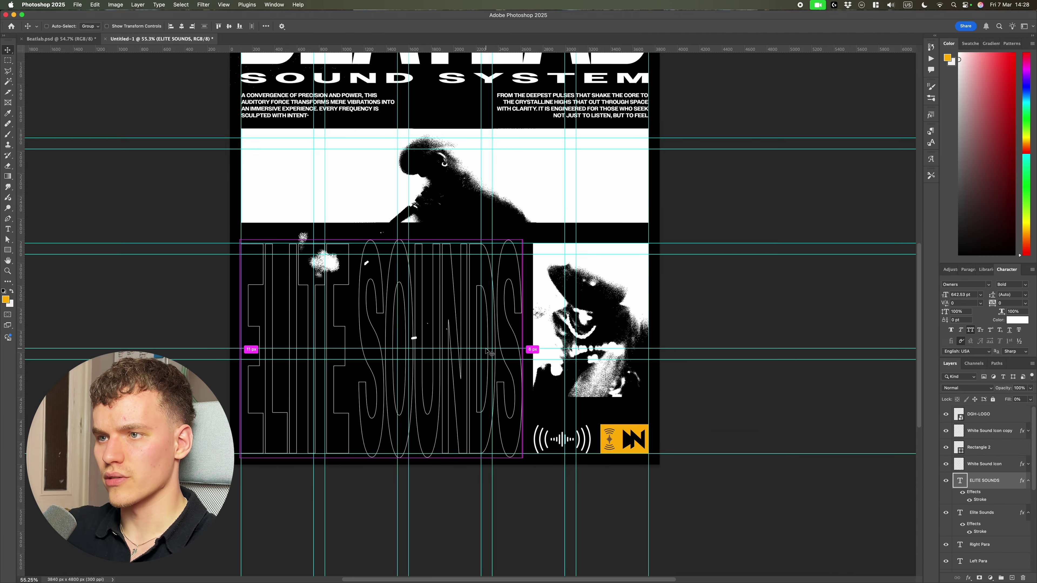
Narrow the large ELITE SOUNDS text from its right side to widen the gap before the small photo.
{"action": "scroll", "coordinate": [520, 355], "scroll_direction": "up", "scroll_amount": 2}
{"action": "key", "text": "super+t"}
{"action": "left_click_drag", "start_coordinate": [522, 373], "coordinate": [475, 374]}
{"action": "key", "text": "Return"}
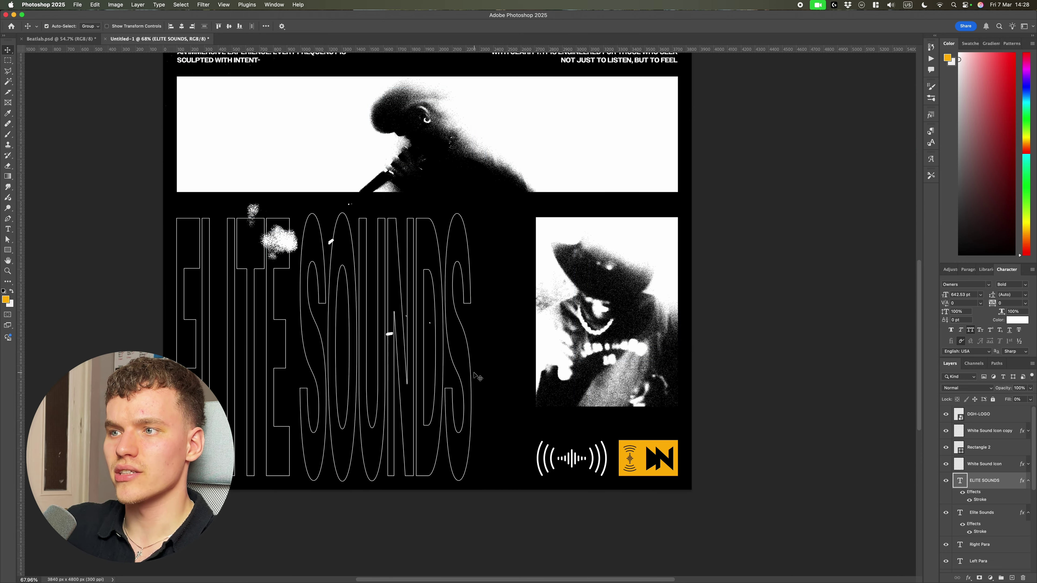
Enlarge the small photo towards ELITE SOUNDS and move the white sound icon into line with the photo's left edge.
{"action": "left_click", "coordinate": [600, 366]}
{"action": "key", "text": "super+t"}
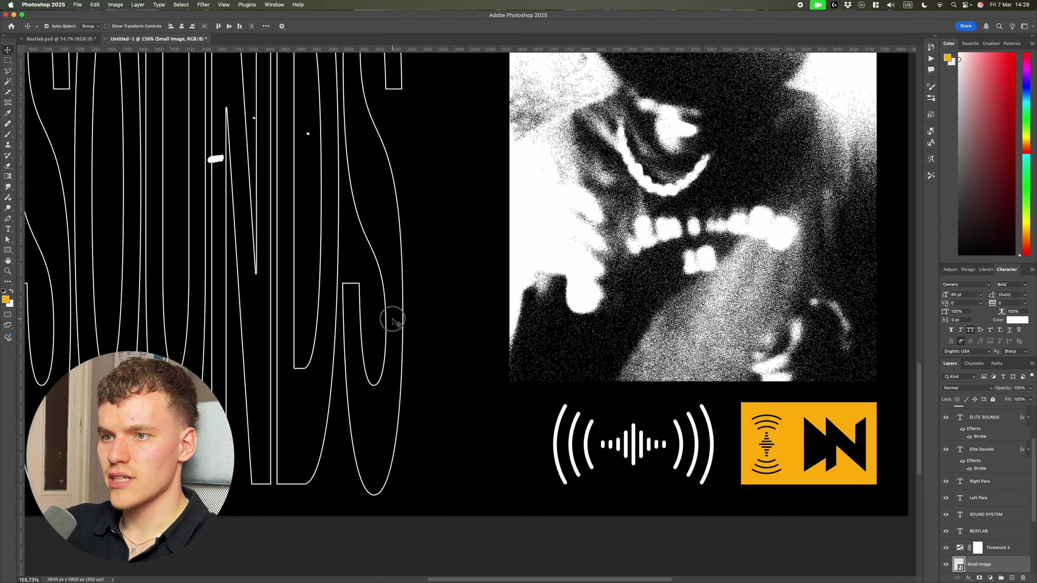
{"action": "scroll", "coordinate": [393, 319], "scroll_direction": "down", "scroll_amount": 9}
{"action": "left_click", "coordinate": [393, 320], "text": "super"}
{"action": "key", "text": "super+'"}
{"action": "key", "text": "super+;"}
{"action": "key", "text": "super+'"}
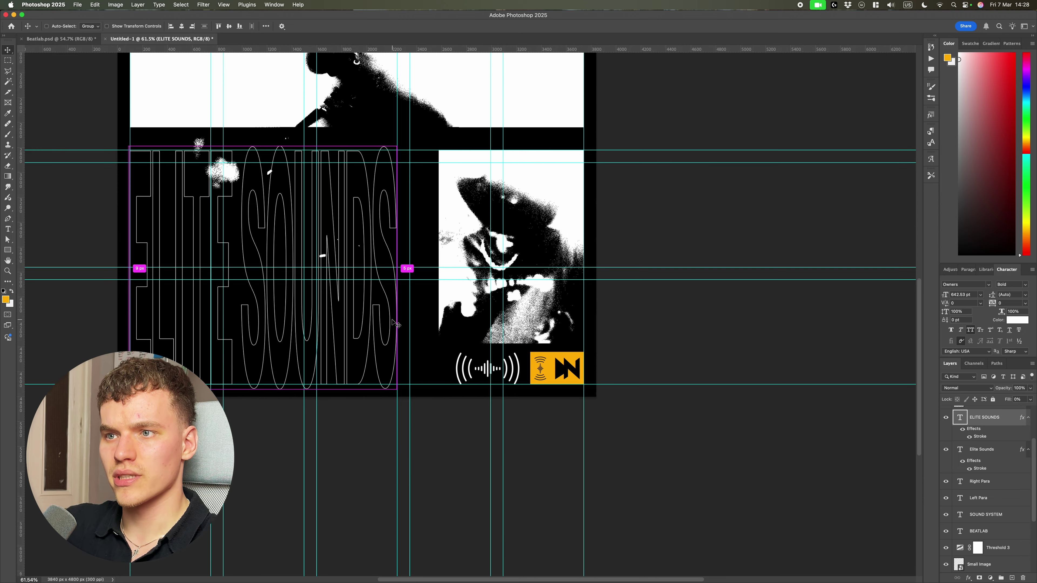
{"action": "key", "text": "super+;"}
{"action": "scroll", "coordinate": [471, 372], "scroll_direction": "up", "scroll_amount": 5}
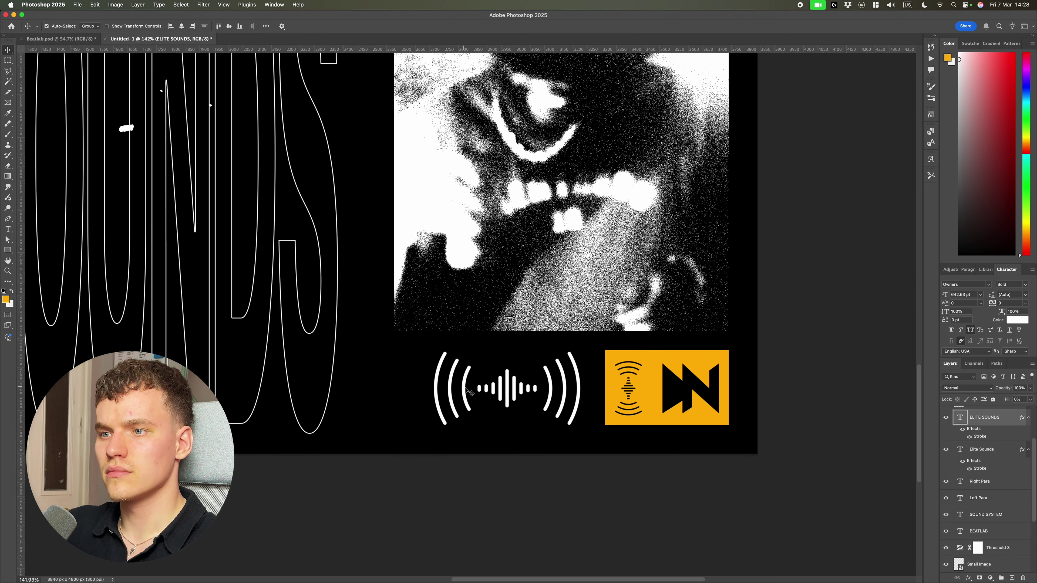
{"action": "left_click_drag", "start_coordinate": [470, 391], "coordinate": [429, 390]}
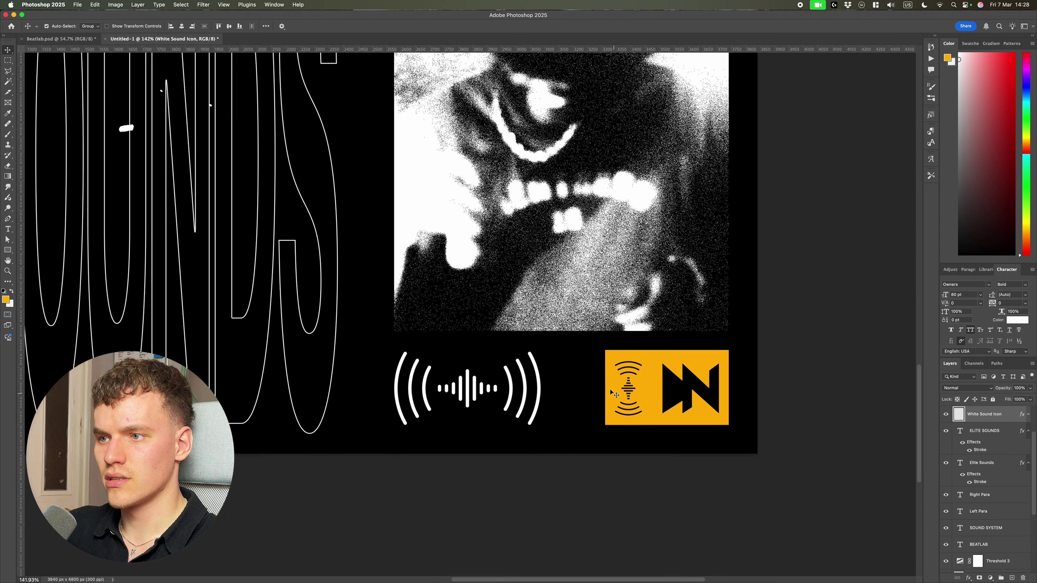
Widen the yellow rectangle leftward to about 135% and move the black vertical sound icon to its left part.
{"action": "left_click", "coordinate": [609, 395]}
{"action": "key", "text": "super+t"}
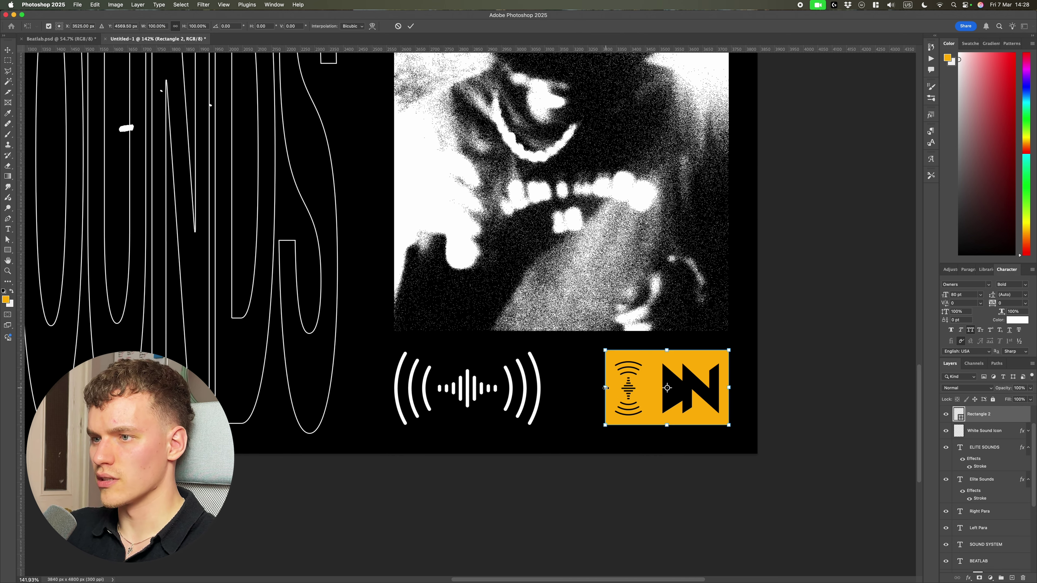
{"action": "left_click_drag", "start_coordinate": [605, 389], "coordinate": [562, 388]}
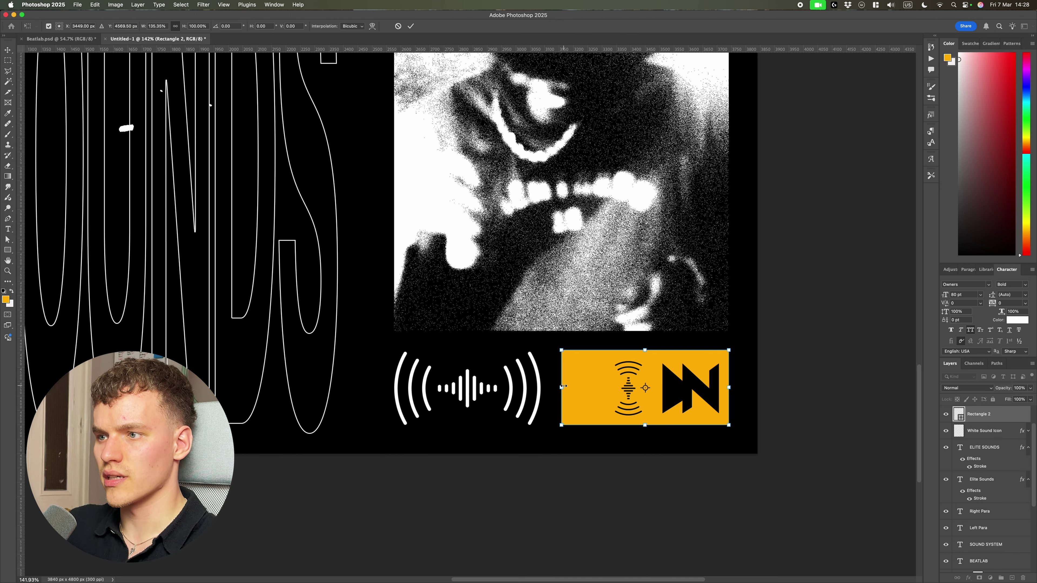
{"action": "left_click_drag", "start_coordinate": [646, 387], "coordinate": [548, 388]}
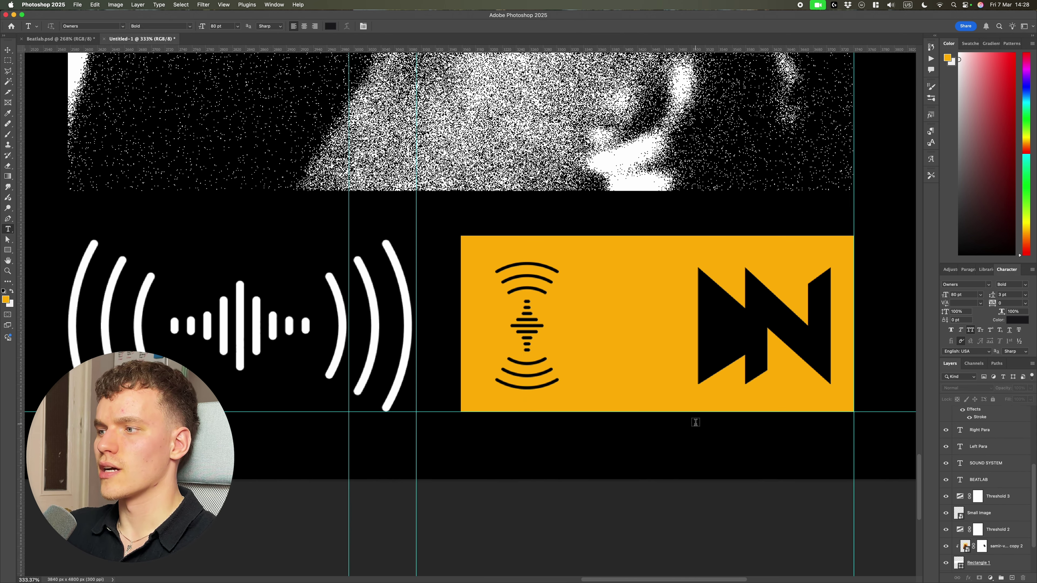
Copy the label's line, BEATLAB text block, quotation mark and beatlab script from Beatlab.psd and fit them between the icon and logo.
{"action": "key", "text": "super+t"}
{"action": "left_click_drag", "start_coordinate": [471, 263], "coordinate": [627, 327]}
{"action": "key", "text": "Return"}
{"action": "scroll", "coordinate": [611, 270], "scroll_direction": "up", "scroll_amount": 2}
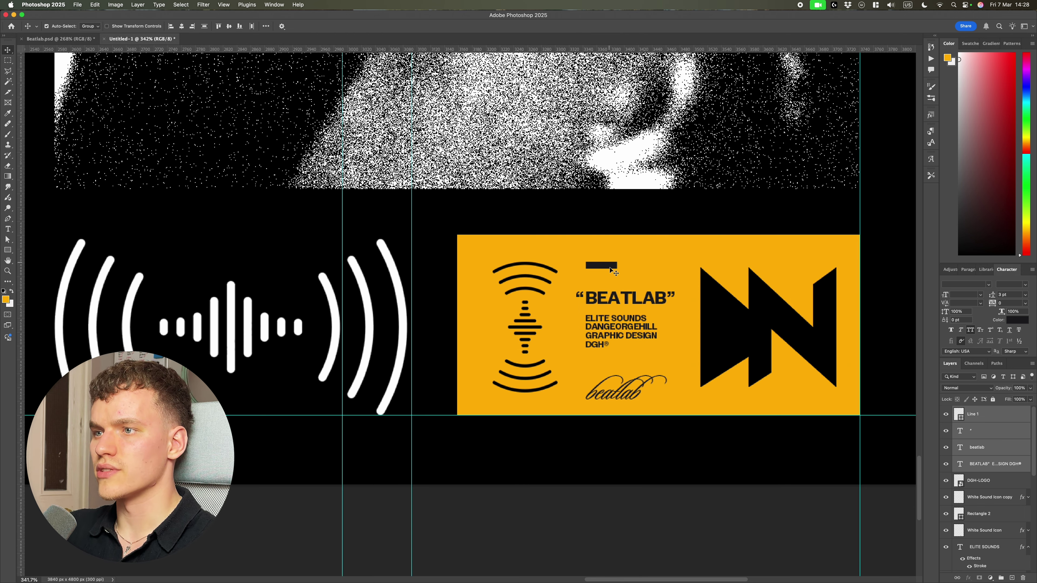
Examine the label's text settings: the line, the BEATLAB heading and the four ELITE SOUNDS to DGH® lines.
{"action": "scroll", "coordinate": [612, 270], "scroll_direction": "up", "scroll_amount": 8}
{"action": "left_click", "coordinate": [677, 241]}
{"action": "left_click", "coordinate": [612, 265]}
{"action": "scroll", "coordinate": [611, 265], "scroll_direction": "down", "scroll_amount": 8}
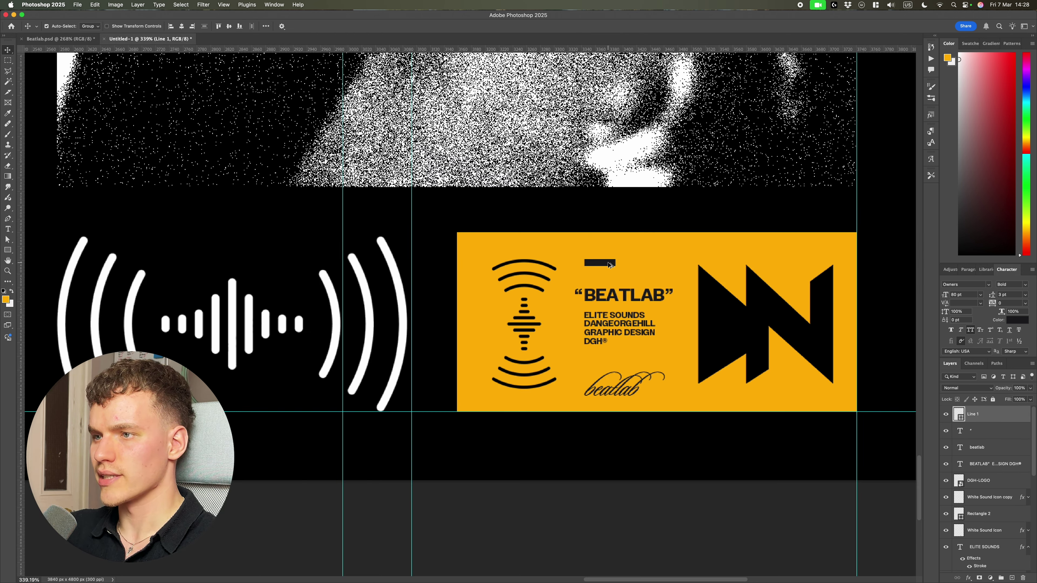
{"action": "scroll", "coordinate": [611, 265], "scroll_direction": "up", "scroll_amount": 3}
{"action": "key", "text": "t"}
{"action": "left_click_drag", "start_coordinate": [691, 304], "coordinate": [606, 304]}
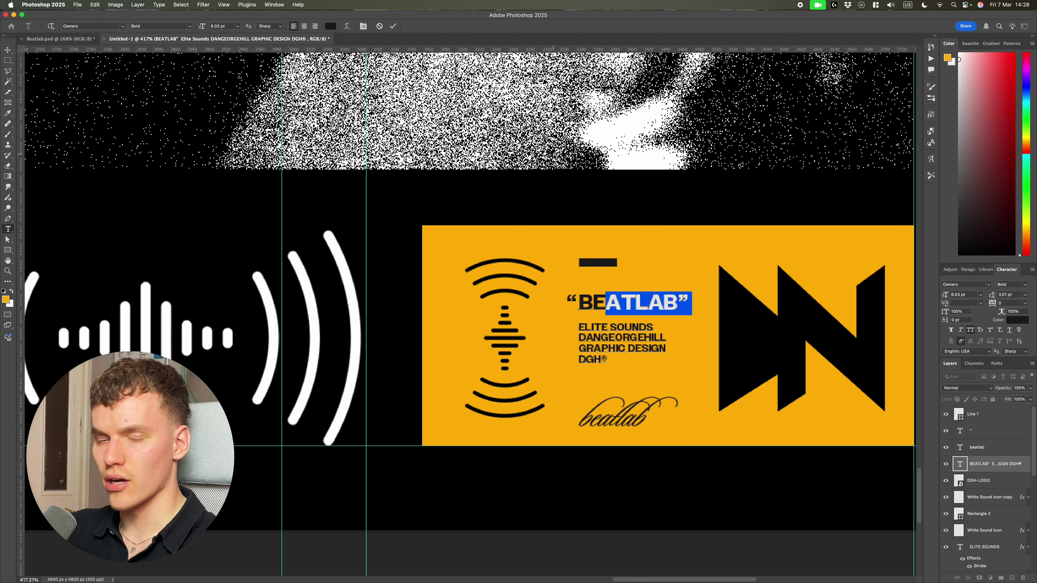
{"action": "left_click_drag", "start_coordinate": [680, 302], "coordinate": [569, 299]}
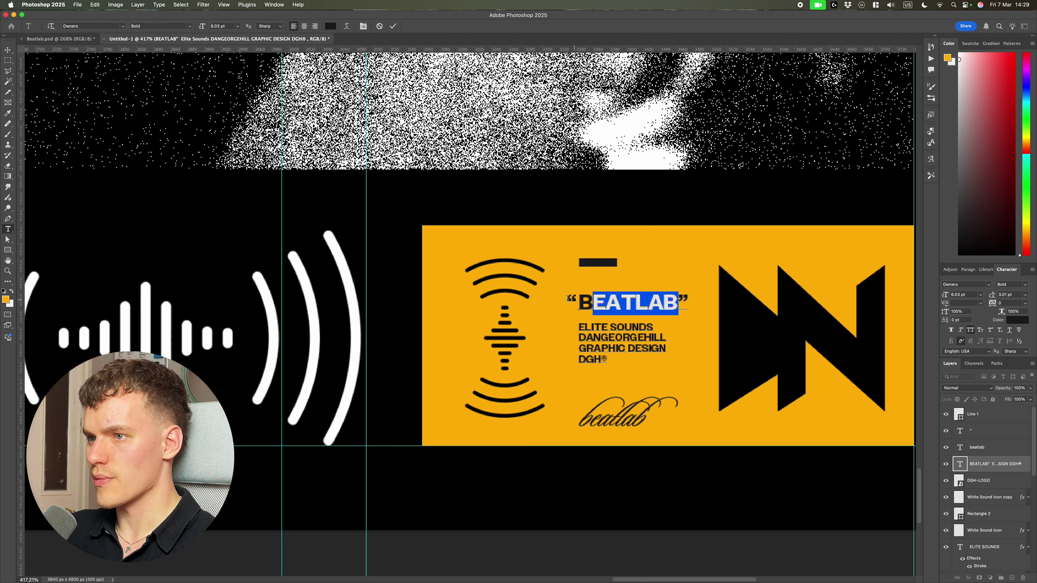
{"action": "left_click", "coordinate": [622, 338]}
{"action": "key", "text": "super+a"}
{"action": "left_click_drag", "start_coordinate": [612, 360], "coordinate": [570, 324]}
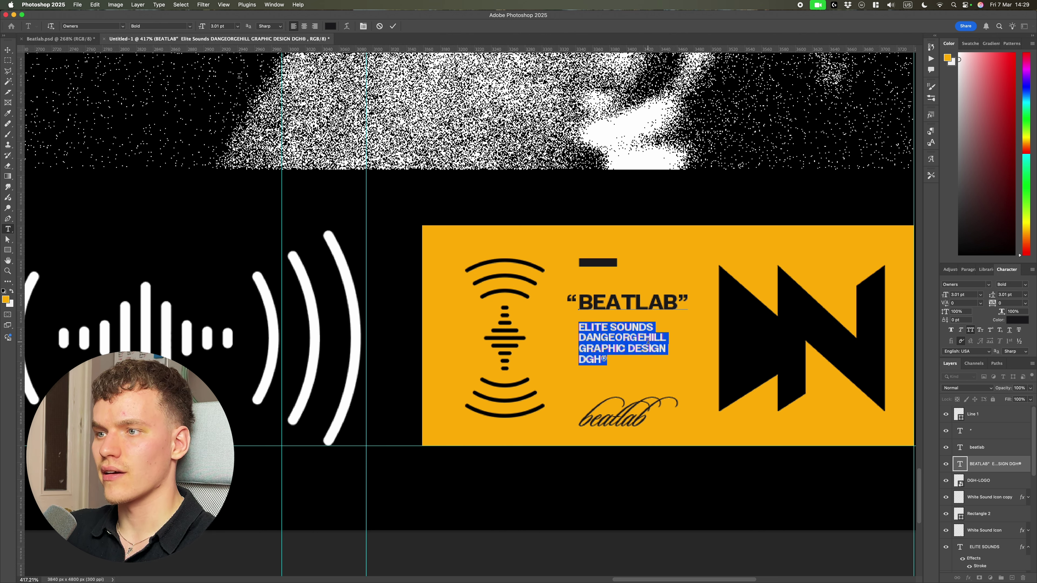
{"action": "key", "text": "super+Return"}
Nudge the beatlab script on the yellow label so its bottom lines up with the vertical sound icon's lower edge.
{"action": "key", "text": "v"}
{"action": "left_click_drag", "start_coordinate": [627, 416], "coordinate": [623, 417]}
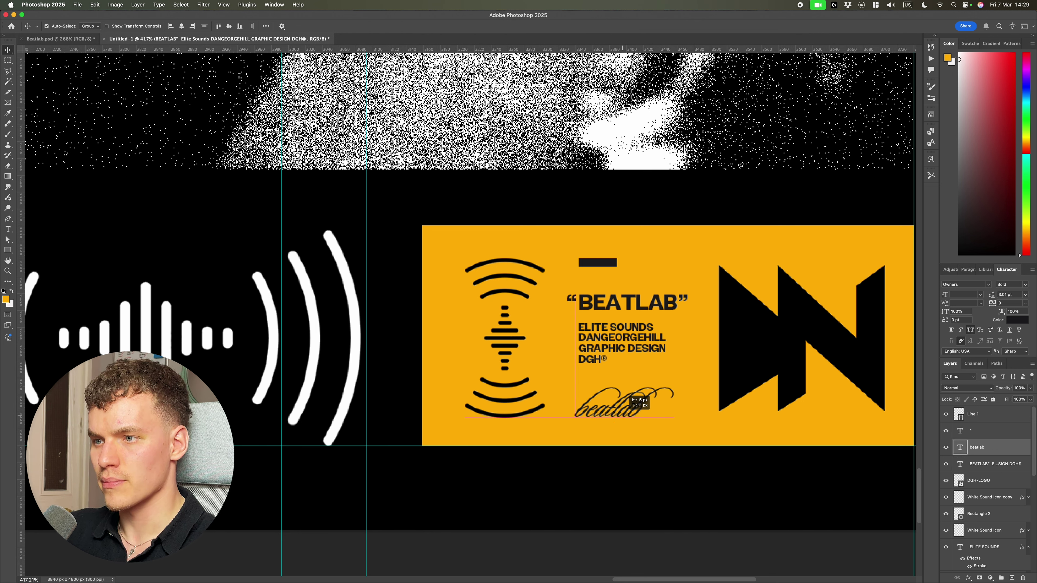
Recolour the large Elite Sounds script with the yellow-orange sampled from the label and hide the guides.
{"action": "key", "text": "super+0"}
{"action": "scroll", "coordinate": [594, 197], "scroll_direction": "up", "scroll_amount": 2}
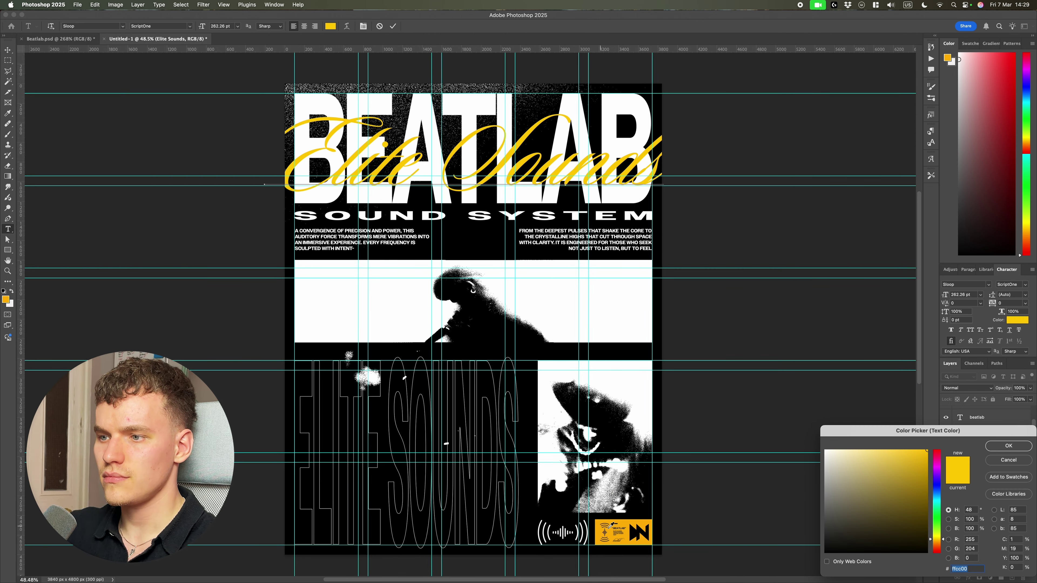
{"action": "left_click", "coordinate": [631, 521]}
{"action": "left_click", "coordinate": [1008, 446]}
{"action": "key", "text": "super+semicolon"}
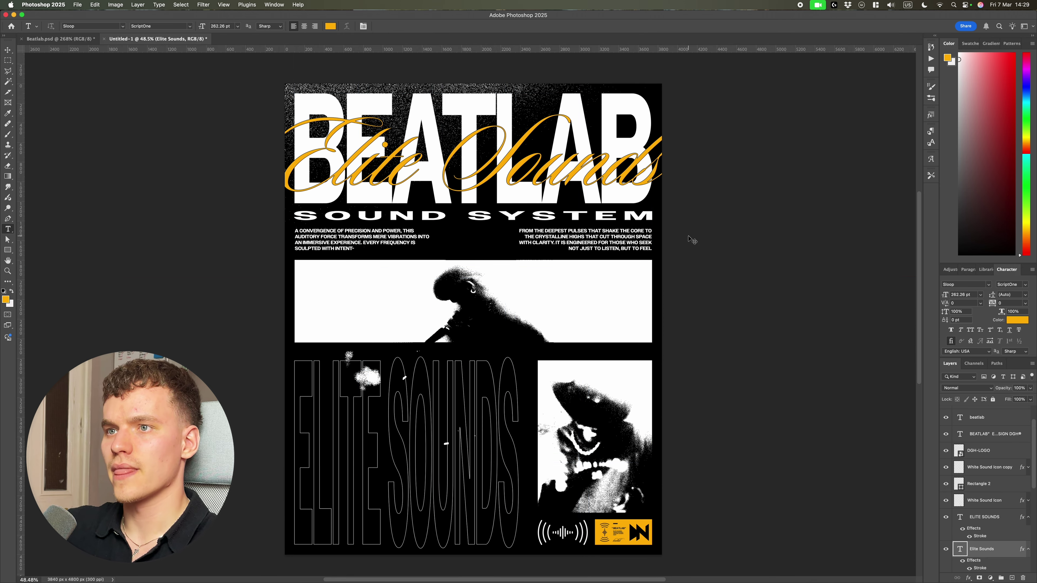
{"action": "key", "text": "super+Return"}
{"action": "key", "text": "v"}
{"action": "left_click", "coordinate": [818, 428]}
Examine the rough edges, grain and paint splatter on the lettering and photos of the finished poster in Beatlab.psd.
{"action": "scroll", "coordinate": [821, 432], "scroll_direction": "down", "scroll_amount": 3}
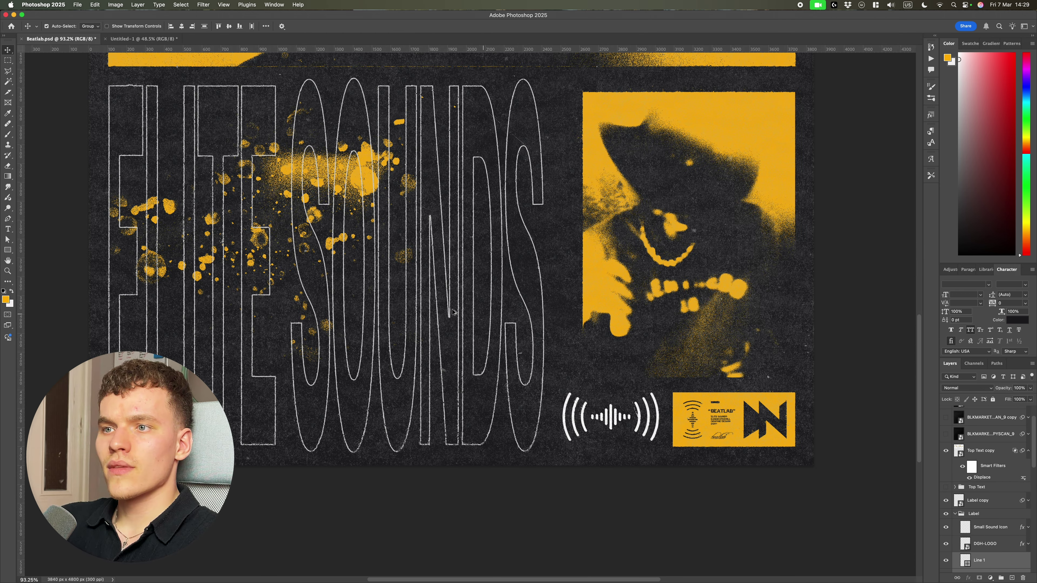
{"action": "scroll", "coordinate": [463, 302], "scroll_direction": "up", "scroll_amount": 5}
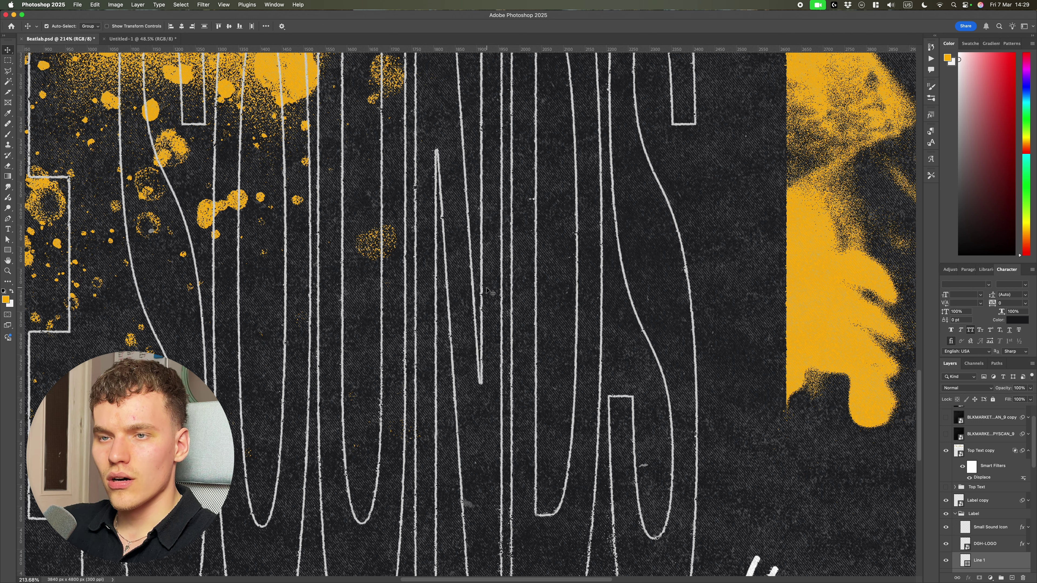
{"action": "scroll", "coordinate": [362, 295], "scroll_direction": "down", "scroll_amount": 5}
{"action": "scroll", "coordinate": [314, 286], "scroll_direction": "up", "scroll_amount": 4}
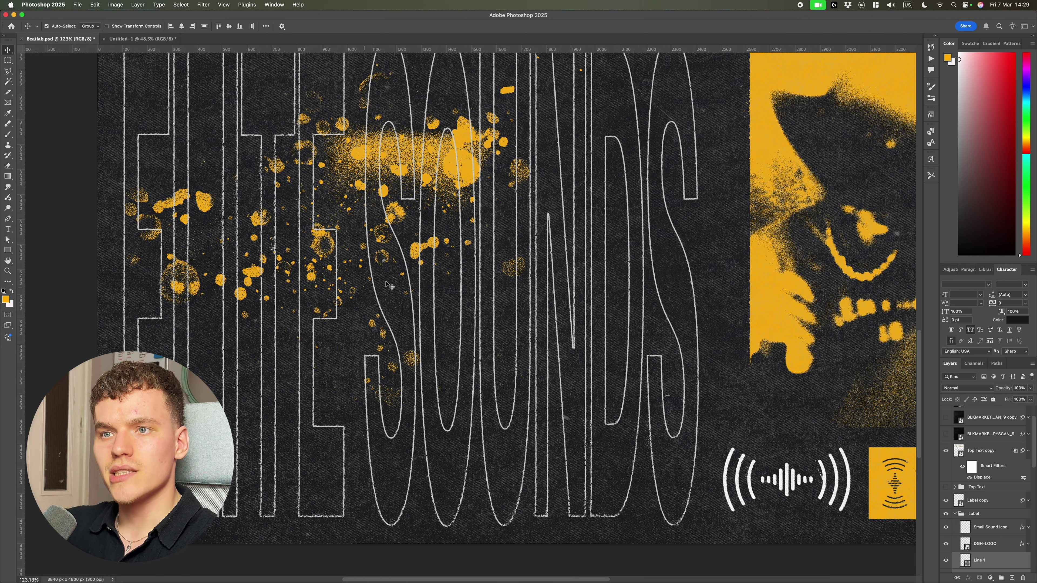
{"action": "scroll", "coordinate": [390, 286], "scroll_direction": "down", "scroll_amount": 5}
{"action": "scroll", "coordinate": [328, 305], "scroll_direction": "up", "scroll_amount": 6}
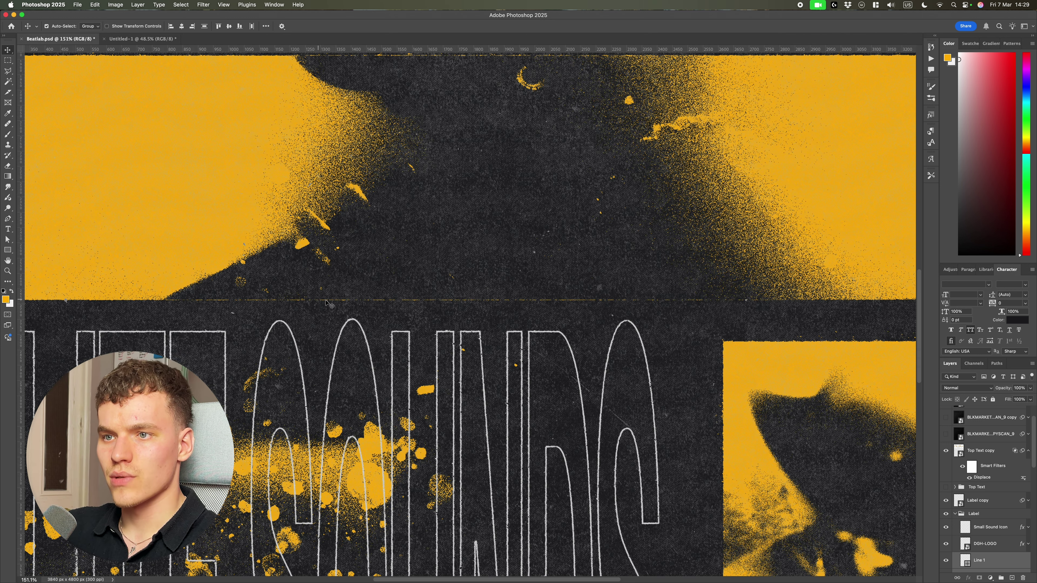
{"action": "scroll", "coordinate": [649, 295], "scroll_direction": "up", "scroll_amount": 3}
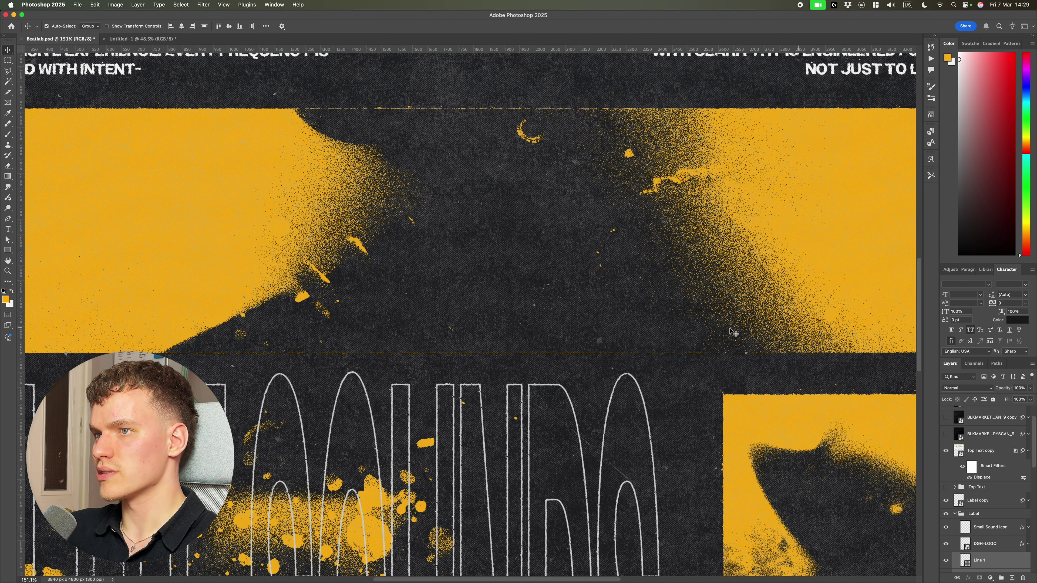
{"action": "scroll", "coordinate": [712, 232], "scroll_direction": "down", "scroll_amount": 4}
{"action": "scroll", "coordinate": [710, 237], "scroll_direction": "up", "scroll_amount": 2}
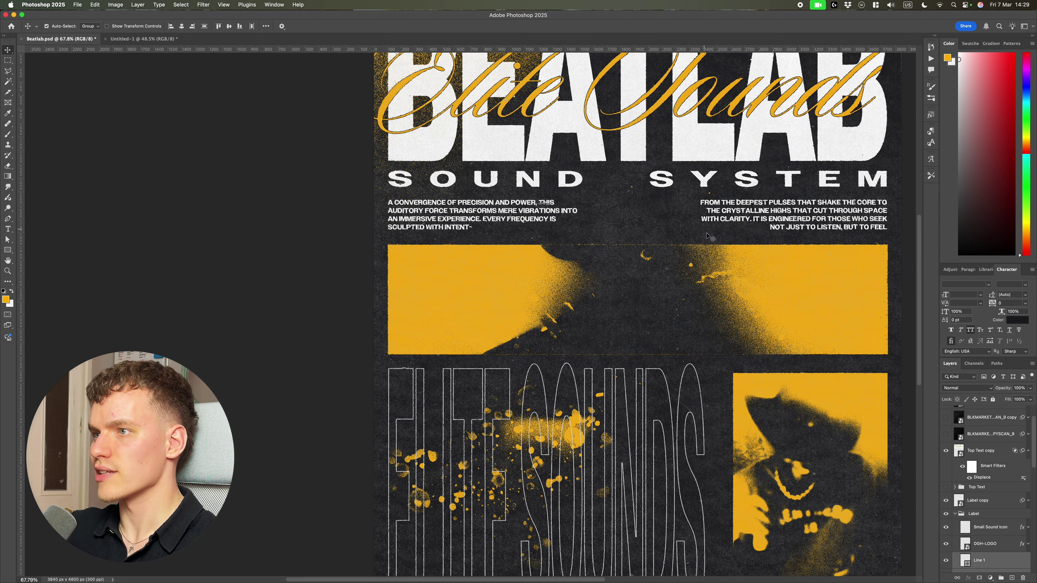
{"action": "scroll", "coordinate": [543, 98], "scroll_direction": "up", "scroll_amount": 10}
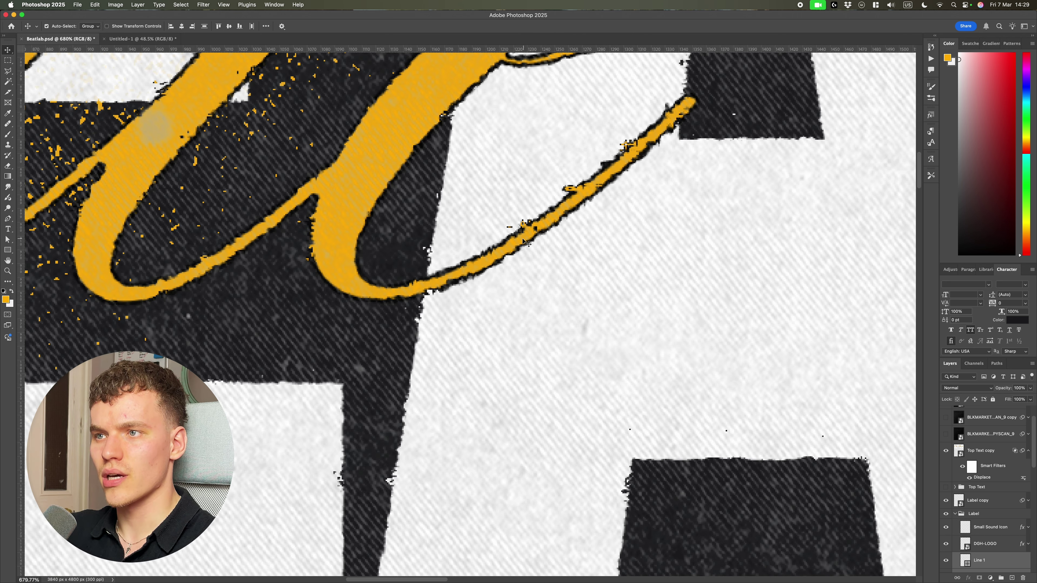
{"action": "scroll", "coordinate": [646, 243], "scroll_direction": "down", "scroll_amount": 3}
{"action": "scroll", "coordinate": [758, 397], "scroll_direction": "right", "scroll_amount": 3}
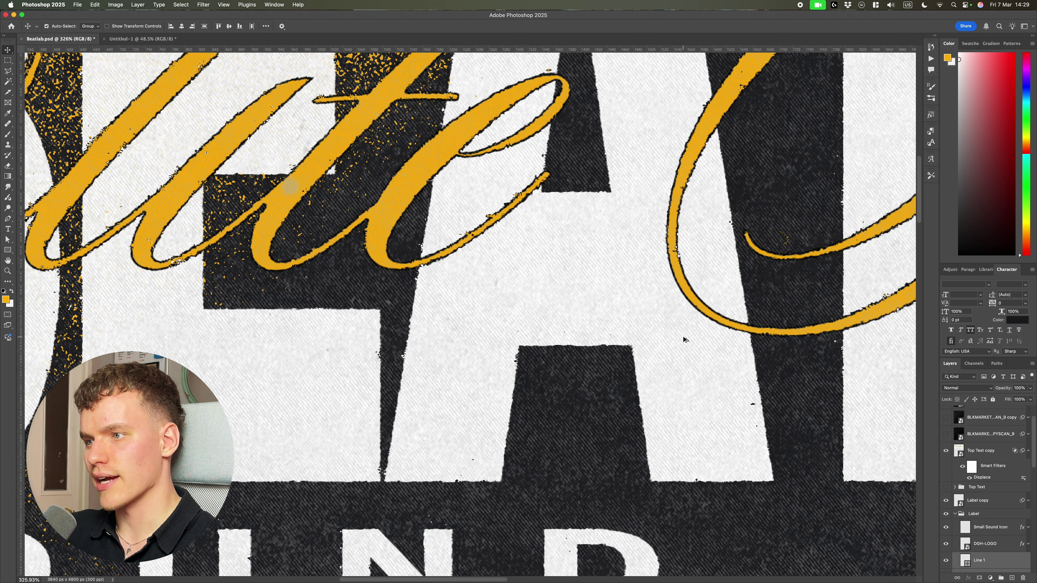
{"action": "scroll", "coordinate": [686, 341], "scroll_direction": "up", "scroll_amount": 4}
{"action": "scroll", "coordinate": [631, 408], "scroll_direction": "down", "scroll_amount": 6}
{"action": "scroll", "coordinate": [631, 408], "scroll_direction": "down", "scroll_amount": 5}
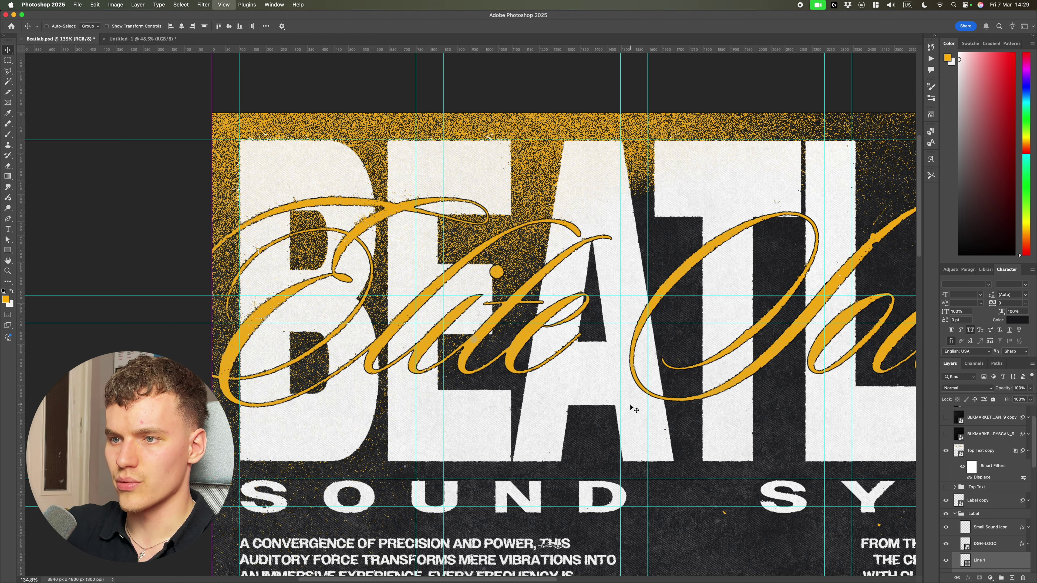
Return to Untitled-1 and stamp the whole visible poster into a merged layer above all the others.
{"action": "key", "text": "ctrl+Tab"}
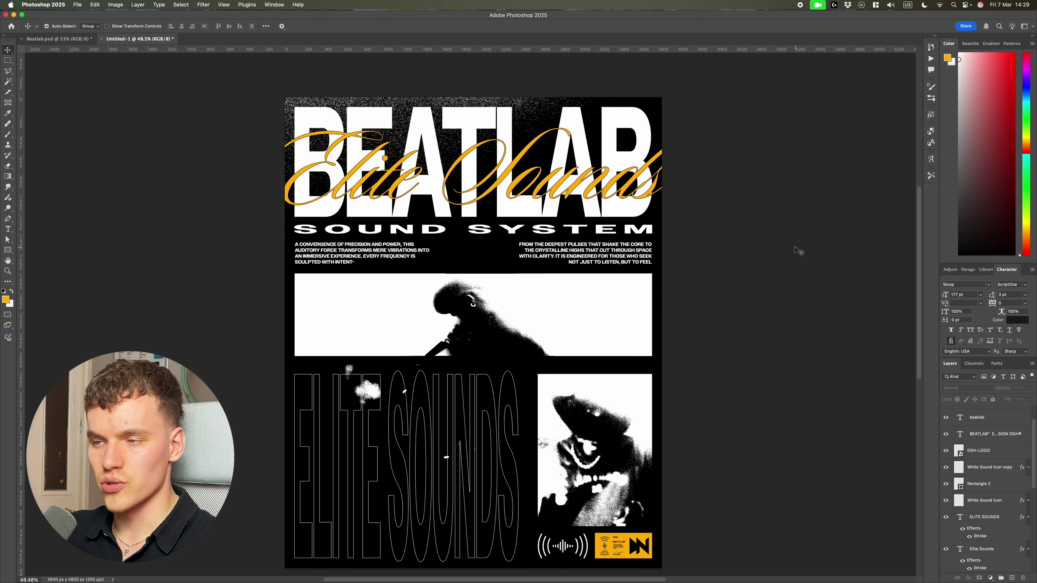
{"action": "scroll", "coordinate": [813, 251], "scroll_direction": "down", "scroll_amount": 2}
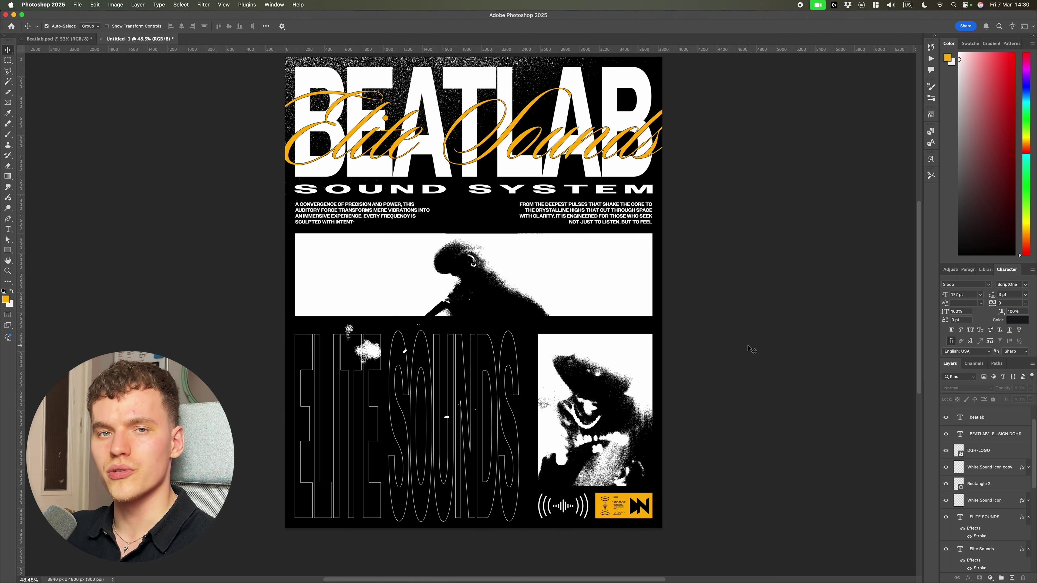
{"action": "scroll", "coordinate": [752, 349], "scroll_direction": "up", "scroll_amount": 2}
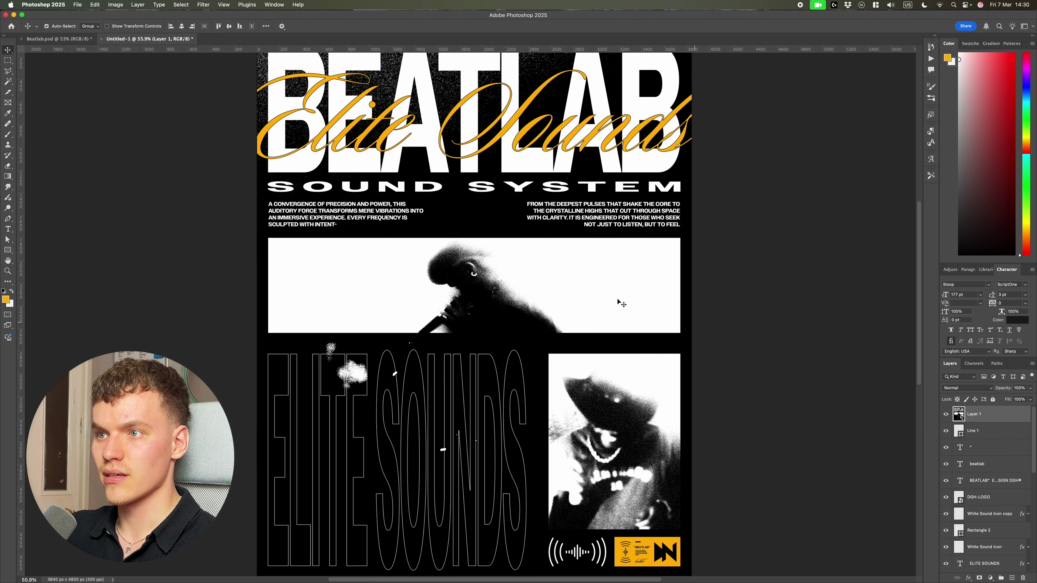
{"action": "scroll", "coordinate": [601, 212], "scroll_direction": "up", "scroll_amount": 3}
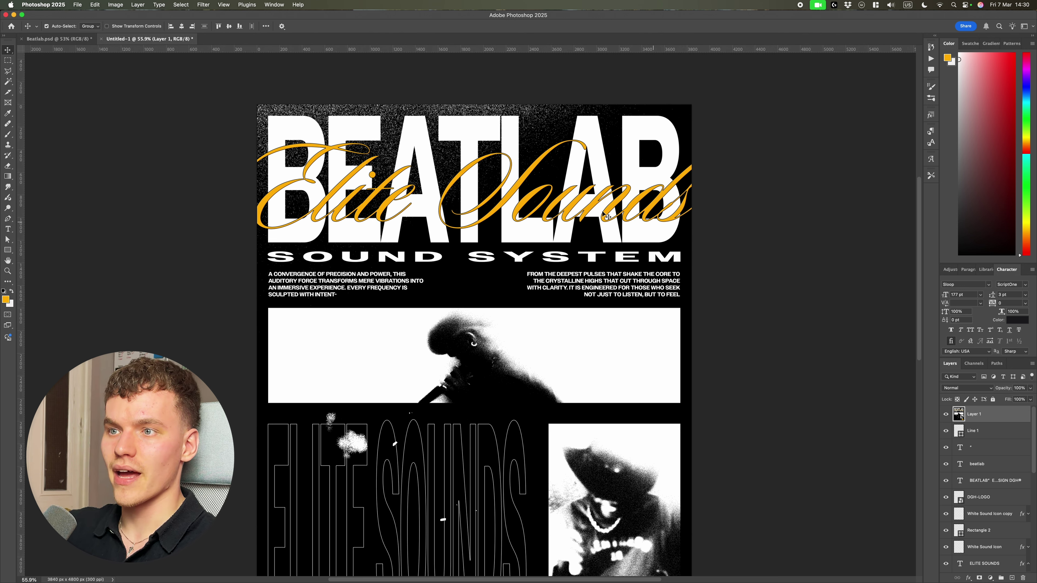
{"action": "scroll", "coordinate": [473, 218], "scroll_direction": "down", "scroll_amount": 3}
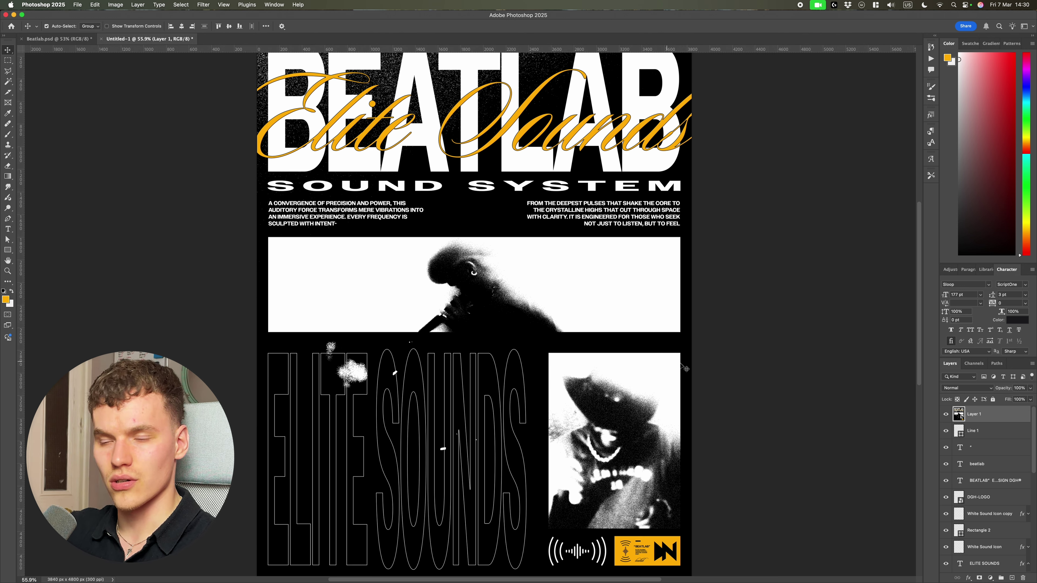
Compare with Beatlab.psd, examining the textured BEATLAB title and yellow script up close.
{"action": "left_click", "coordinate": [59, 39]}
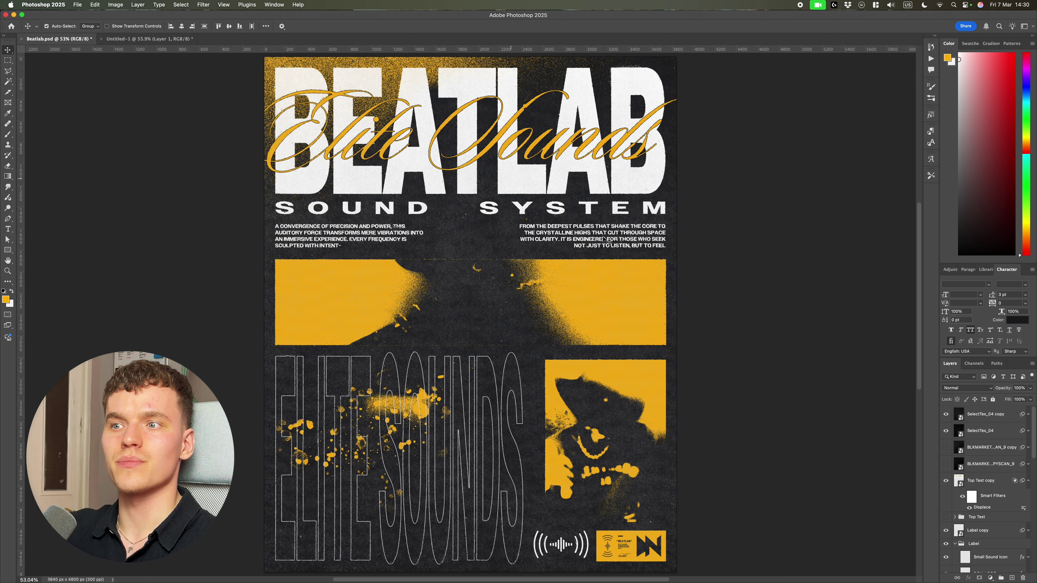
{"action": "scroll", "coordinate": [613, 303], "scroll_direction": "up", "scroll_amount": 5}
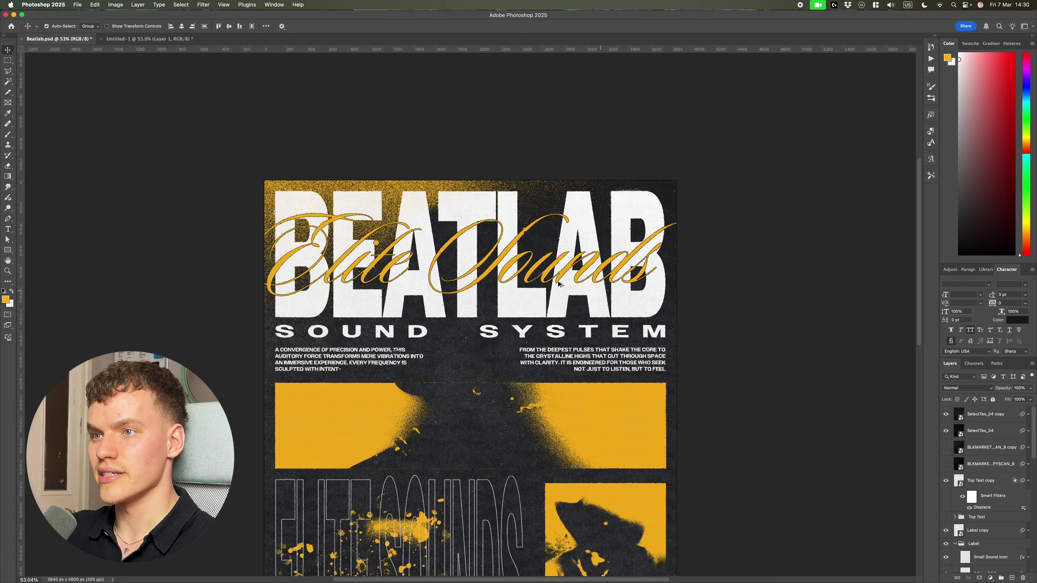
{"action": "scroll", "coordinate": [496, 282], "scroll_direction": "up", "scroll_amount": 10}
{"action": "scroll", "coordinate": [541, 390], "scroll_direction": "down", "scroll_amount": 6}
{"action": "scroll", "coordinate": [522, 366], "scroll_direction": "down", "scroll_amount": 5}
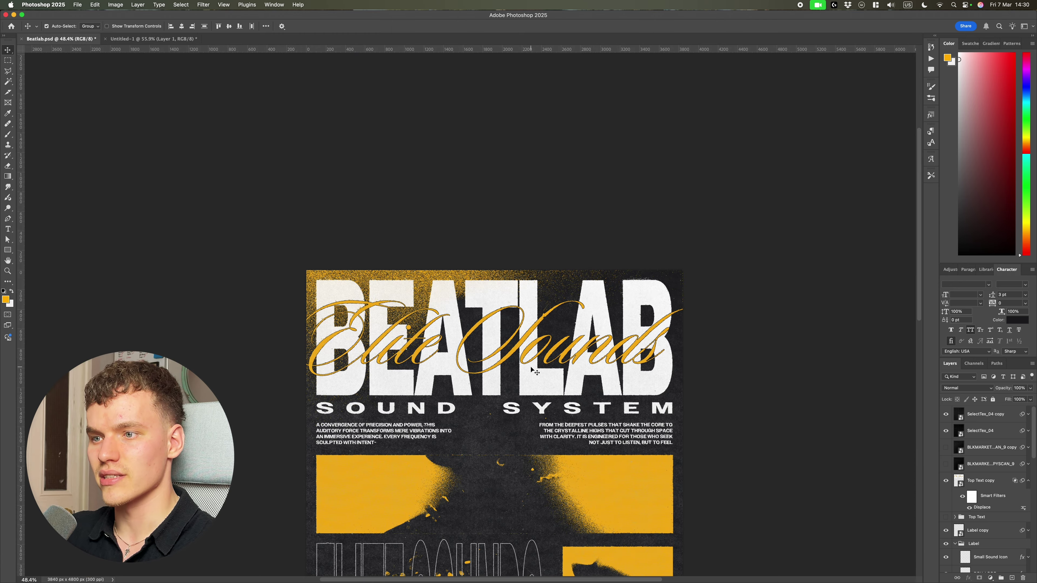
{"action": "scroll", "coordinate": [478, 461], "scroll_direction": "up", "scroll_amount": 10}
{"action": "scroll", "coordinate": [477, 461], "scroll_direction": "down", "scroll_amount": 6}
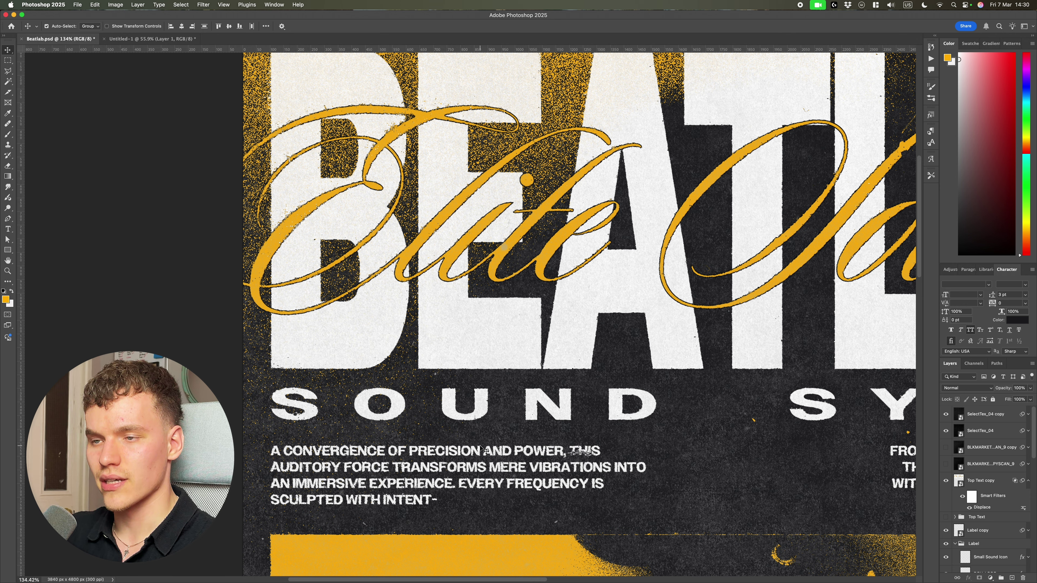
{"action": "scroll", "coordinate": [484, 453], "scroll_direction": "down", "scroll_amount": 2}
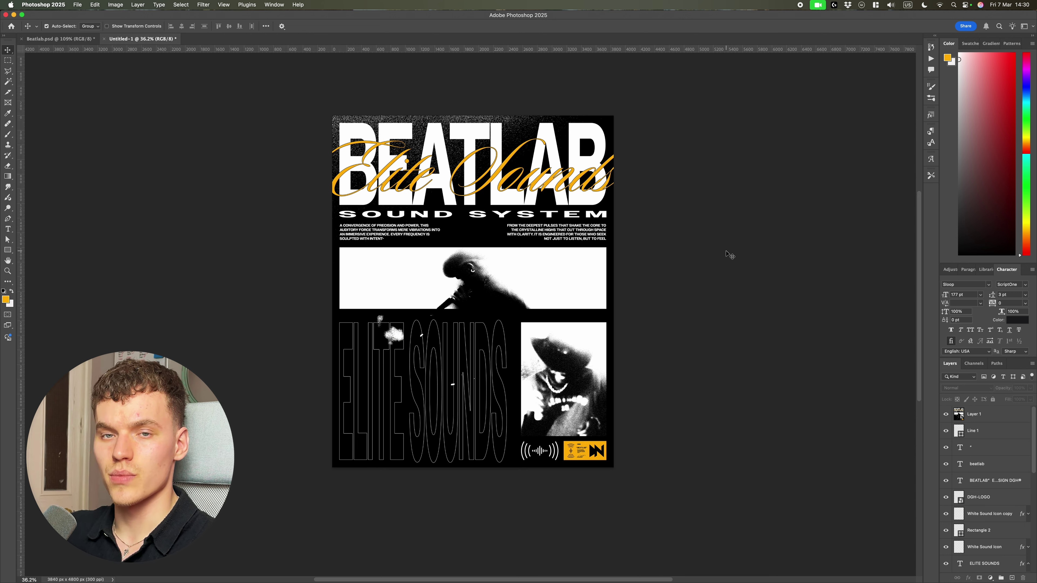
Hide the merged Layer 1 in Untitled-1 and review the poster at full view without guides.
{"action": "scroll", "coordinate": [764, 253], "scroll_direction": "down", "scroll_amount": 2}
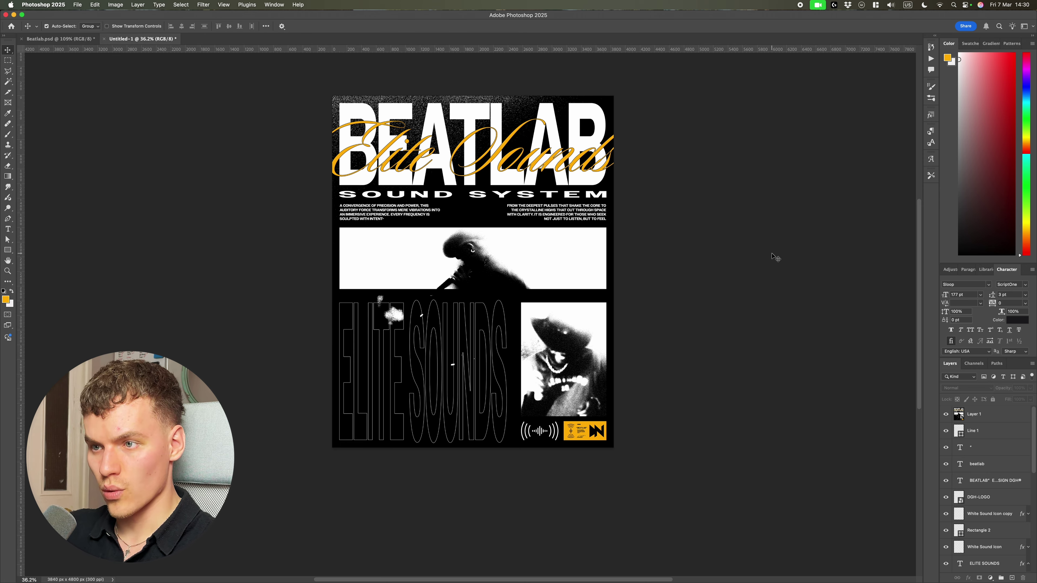
{"action": "scroll", "coordinate": [907, 324], "scroll_direction": "down", "scroll_amount": 5}
{"action": "left_click", "coordinate": [946, 414]}
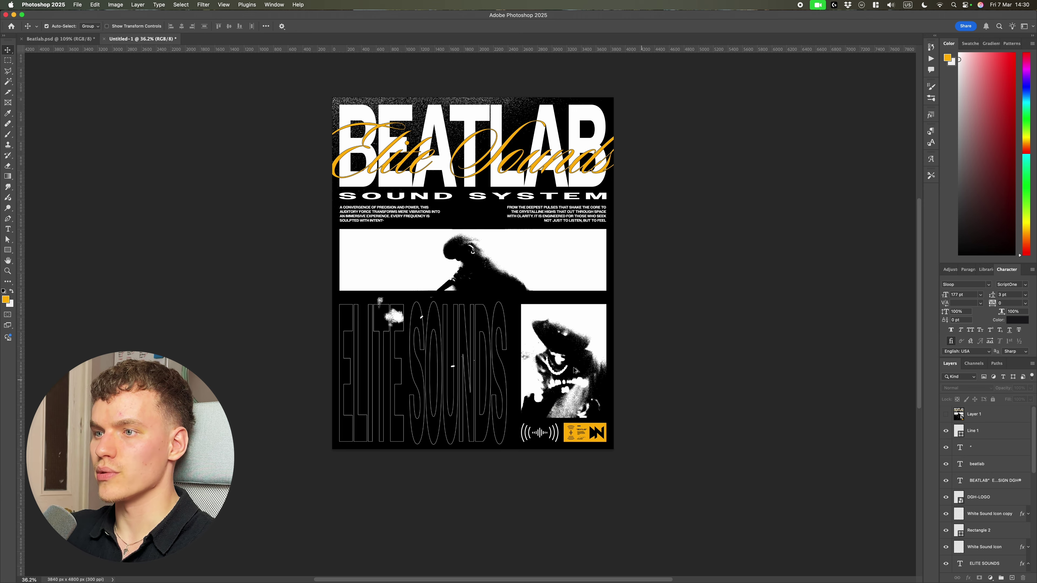
{"action": "scroll", "coordinate": [516, 330], "scroll_direction": "up", "scroll_amount": 5}
{"action": "key", "text": "super+semicolon"}
{"action": "key", "text": "super+semicolon"}
{"action": "key", "text": "super+0"}
{"action": "scroll", "coordinate": [515, 327], "scroll_direction": "down", "scroll_amount": 4}
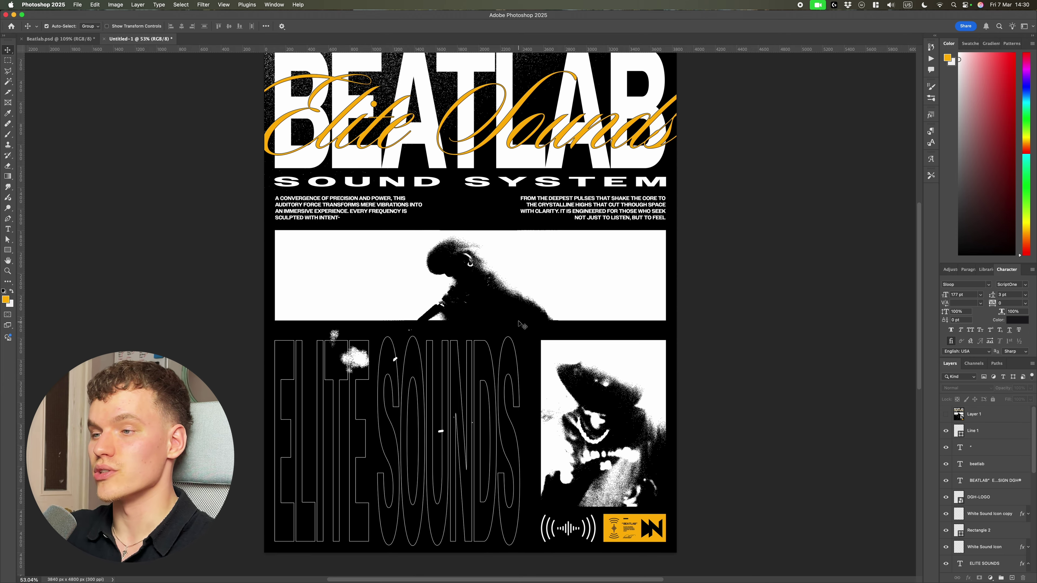
{"action": "scroll", "coordinate": [423, 426], "scroll_direction": "up", "scroll_amount": 3}
Duplicate the outlined ELITE SOUNDS text layer and toggle the original layer's visibility off and on.
{"action": "left_click", "coordinate": [465, 442]}
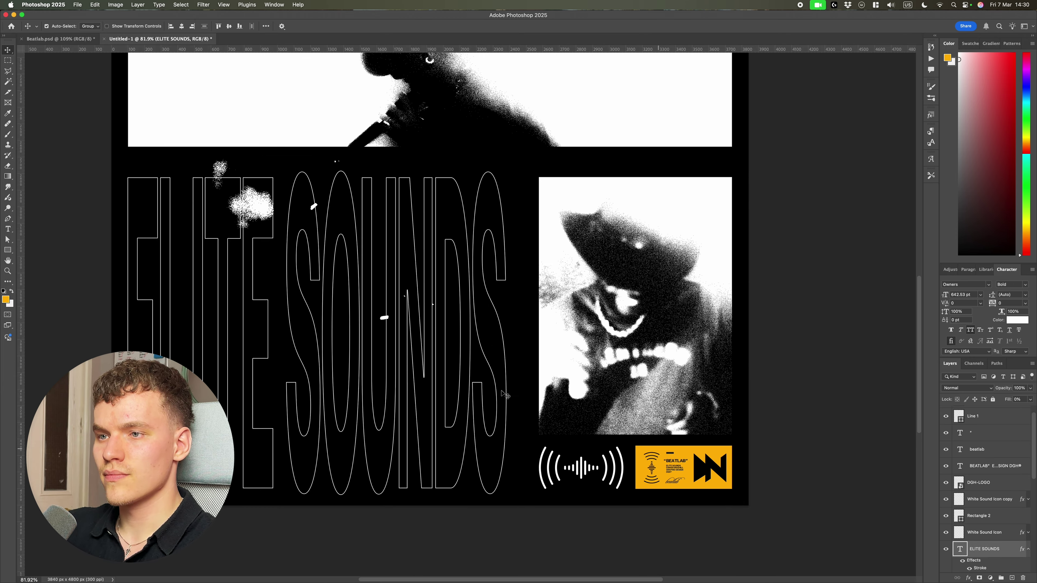
{"action": "key", "text": "super+0"}
{"action": "scroll", "coordinate": [405, 363], "scroll_direction": "up", "scroll_amount": 5}
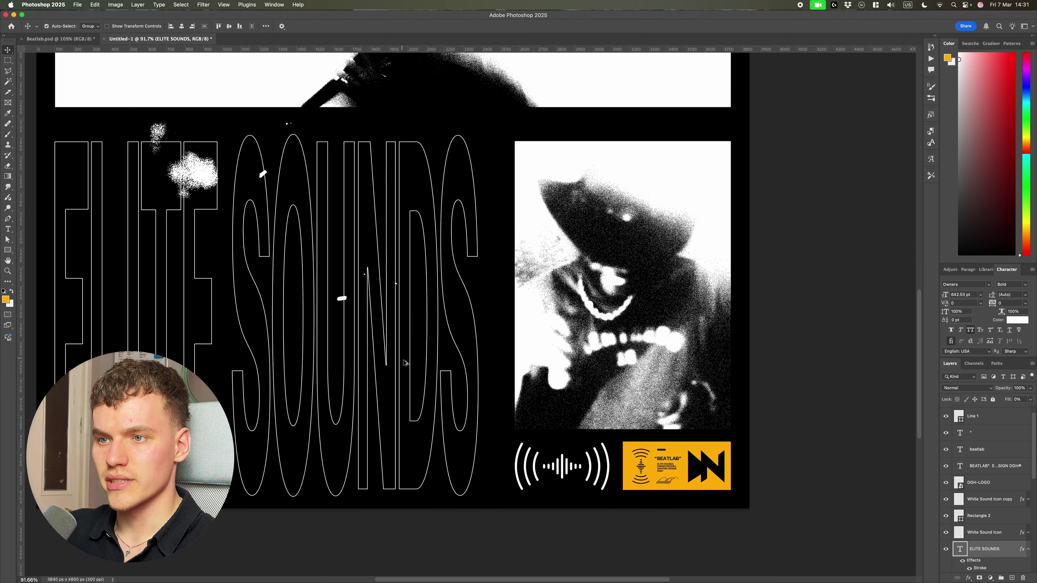
{"action": "scroll", "coordinate": [404, 363], "scroll_direction": "up", "scroll_amount": 5}
{"action": "scroll", "coordinate": [439, 351], "scroll_direction": "down", "scroll_amount": 3}
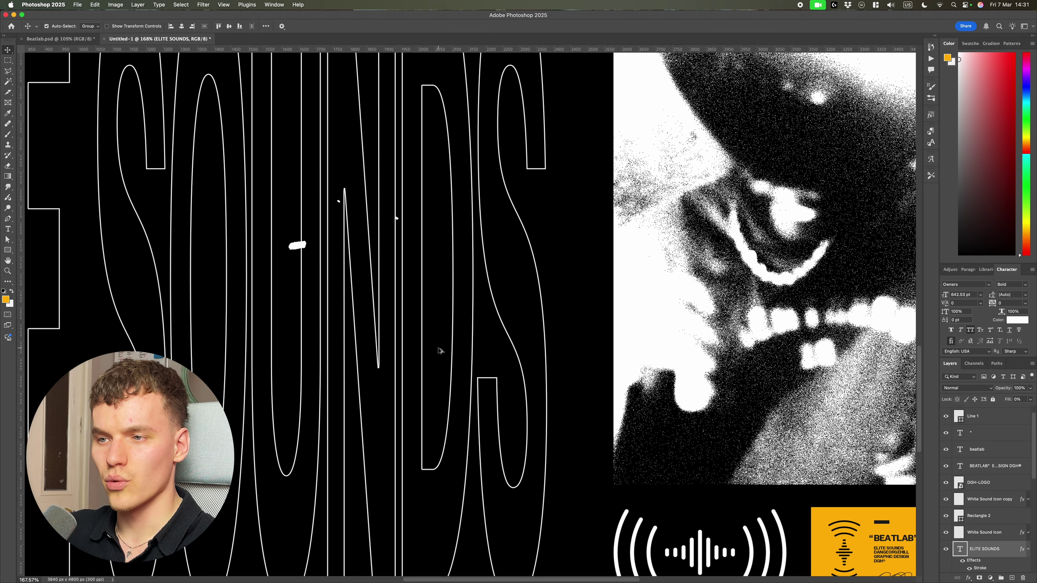
{"action": "scroll", "coordinate": [999, 489], "scroll_direction": "down", "scroll_amount": 2}
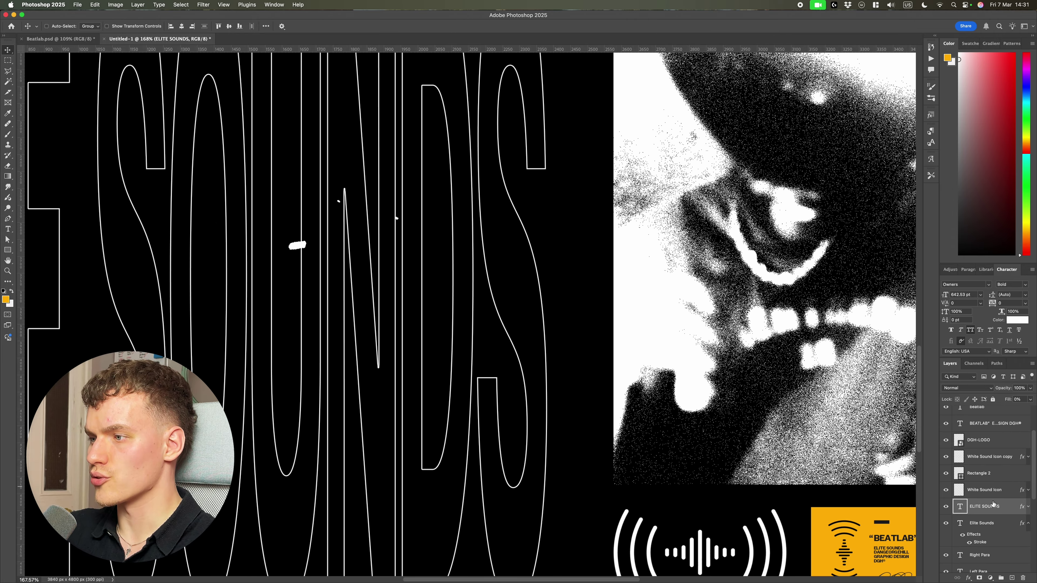
{"action": "key", "text": "super+j"}
{"action": "left_click", "coordinate": [948, 524]}
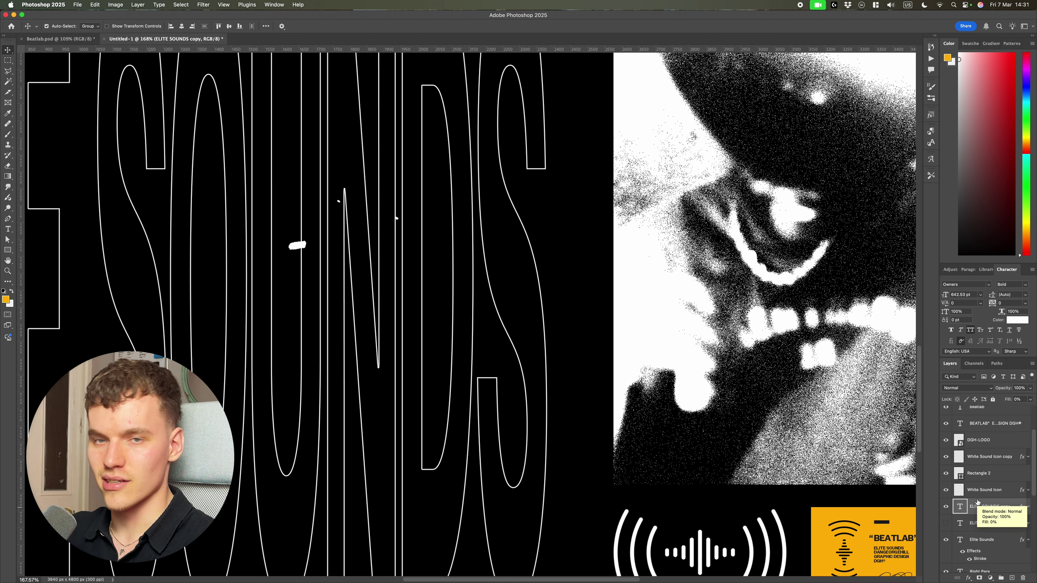
{"action": "left_click", "coordinate": [947, 524]}
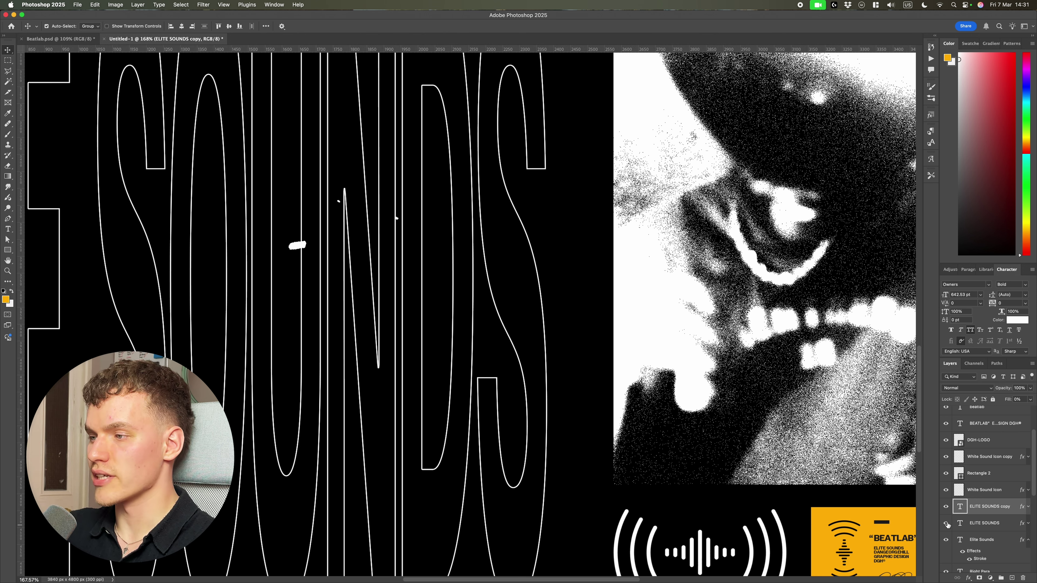
Hide the original ELITE SOUNDS text layer and convert its copy into a smart object.
{"action": "left_click", "coordinate": [947, 524]}
{"action": "left_click", "coordinate": [947, 525]}
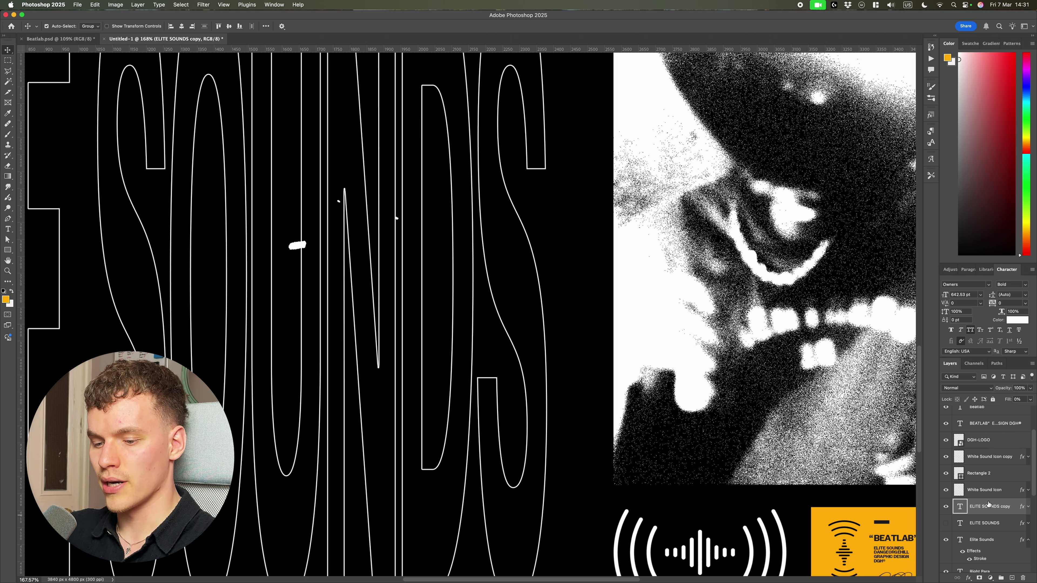
{"action": "key", "text": "super+alt+s"}
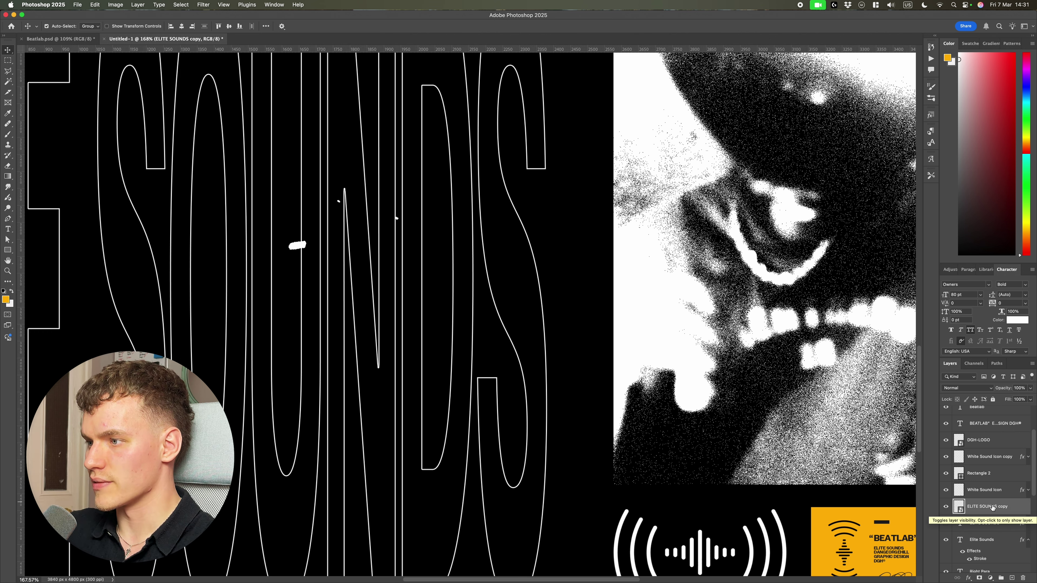
{"action": "right_click", "coordinate": [984, 507]}
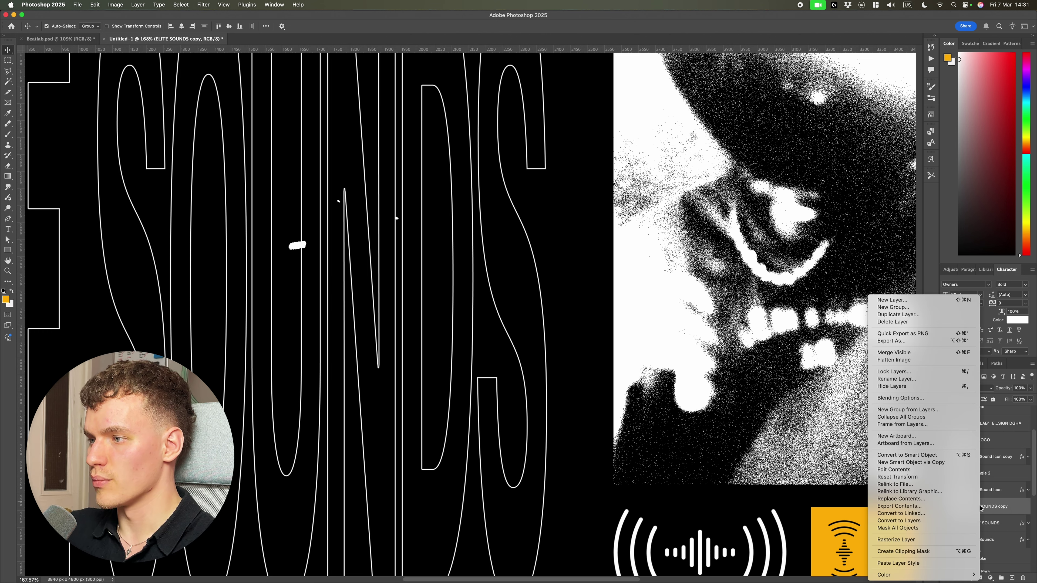
{"action": "left_click", "coordinate": [847, 495]}
{"action": "scroll", "coordinate": [845, 494], "scroll_direction": "down", "scroll_amount": 2}
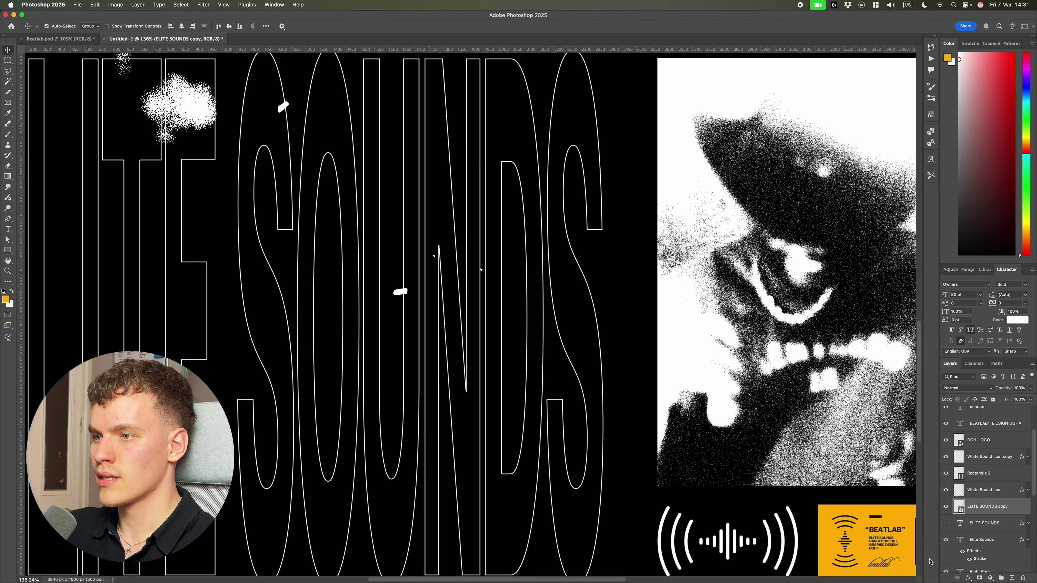
Try a Displace filter on the ELITE SOUNDS copy with both scales at 10, Stretch To Fit and the Film Dust.psd map.
{"action": "left_click", "coordinate": [203, 4]}
{"action": "mouse_move", "coordinate": [261, 121]}
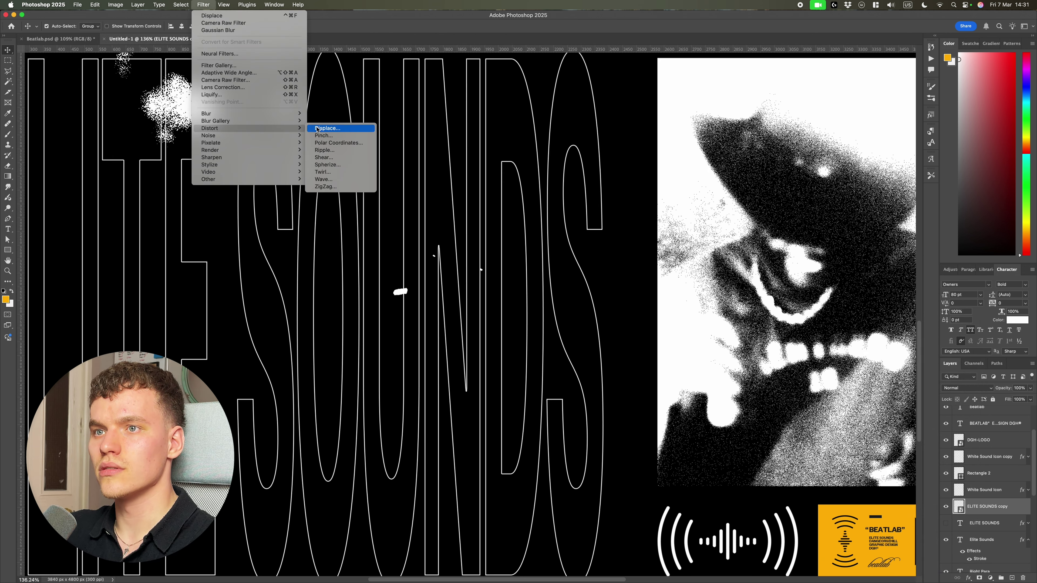
{"action": "left_click", "coordinate": [326, 130]}
{"action": "key", "text": "alt"}
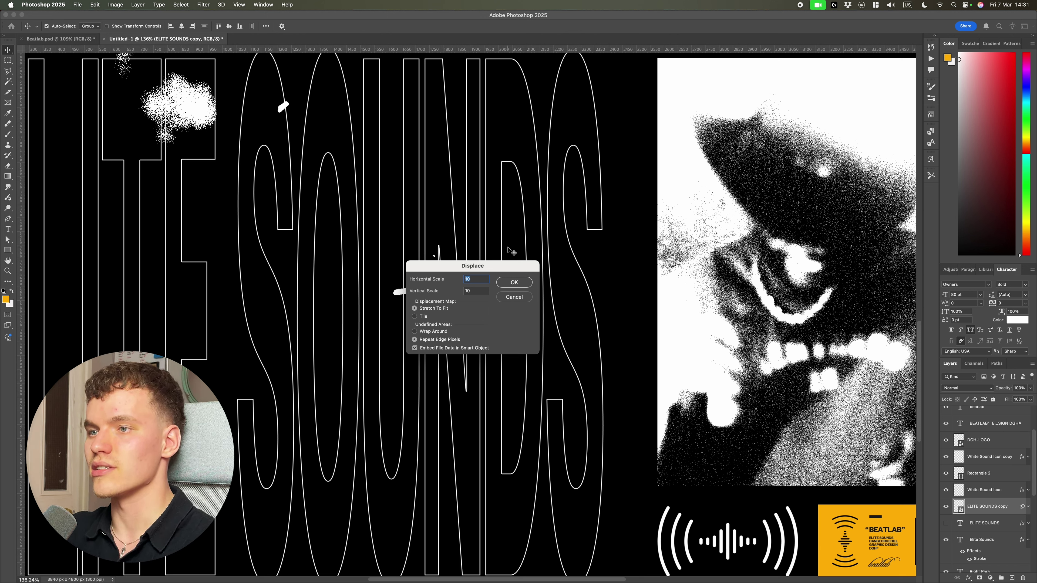
{"action": "key", "text": "alt"}
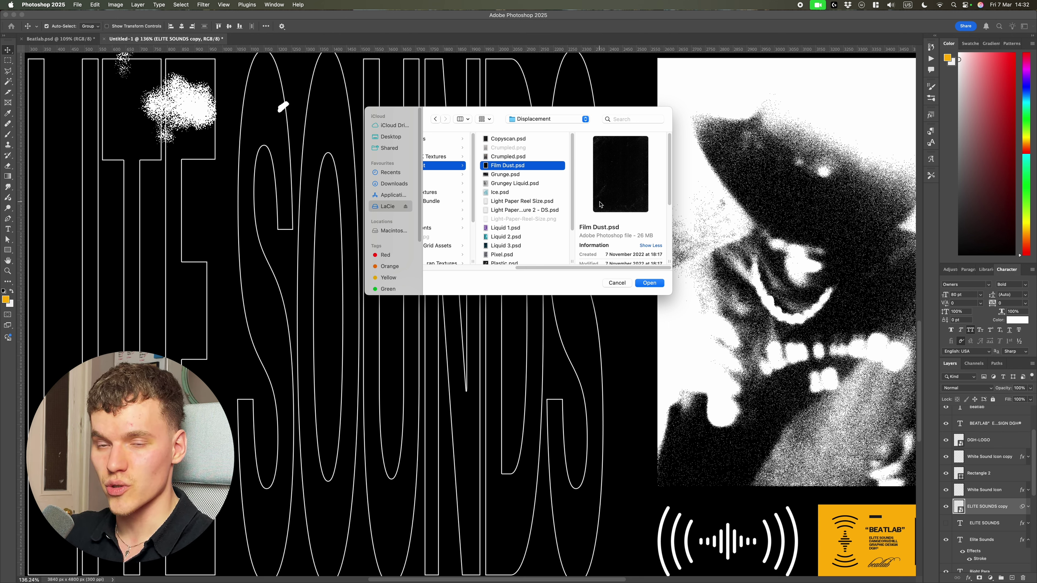
{"action": "left_click", "coordinate": [645, 284]}
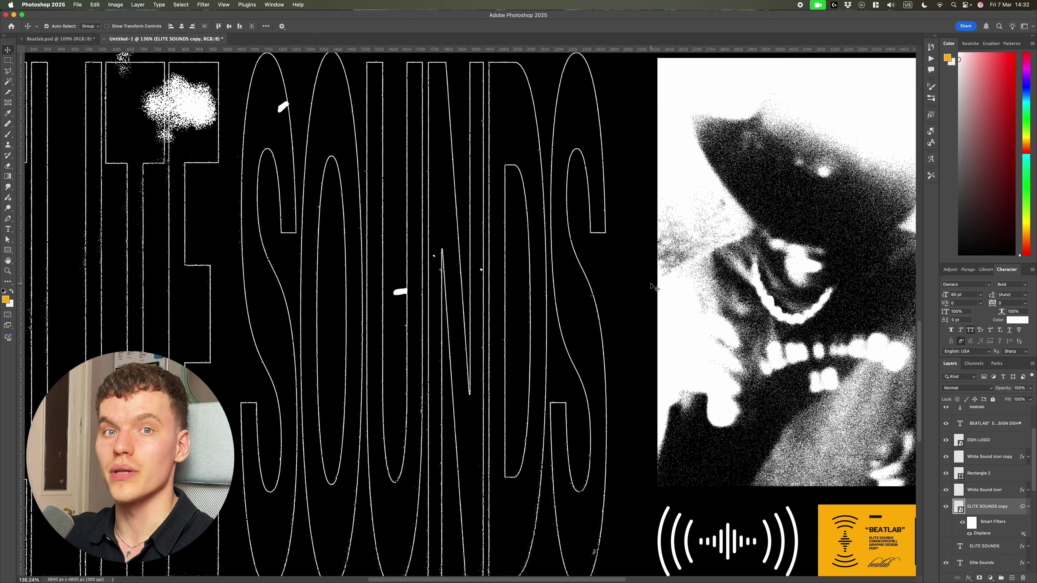
Examine the displaced ELITE SOUNDS outlines up close and judge how they look within the whole poster.
{"action": "scroll", "coordinate": [512, 280], "scroll_direction": "down", "scroll_amount": 4}
{"action": "scroll", "coordinate": [511, 278], "scroll_direction": "up", "scroll_amount": 8}
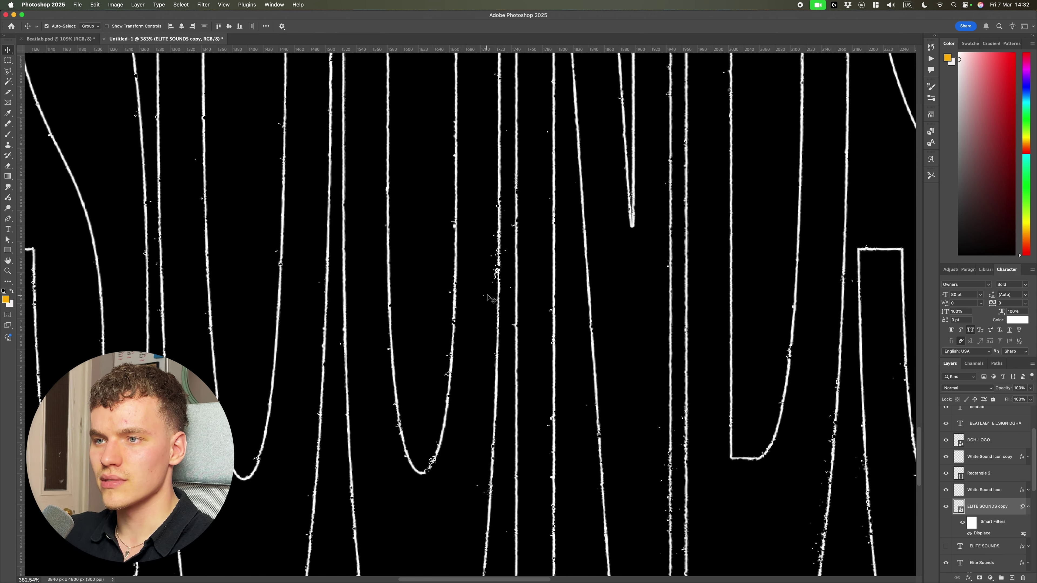
{"action": "scroll", "coordinate": [490, 300], "scroll_direction": "up", "scroll_amount": 4}
{"action": "scroll", "coordinate": [503, 307], "scroll_direction": "down", "scroll_amount": 2}
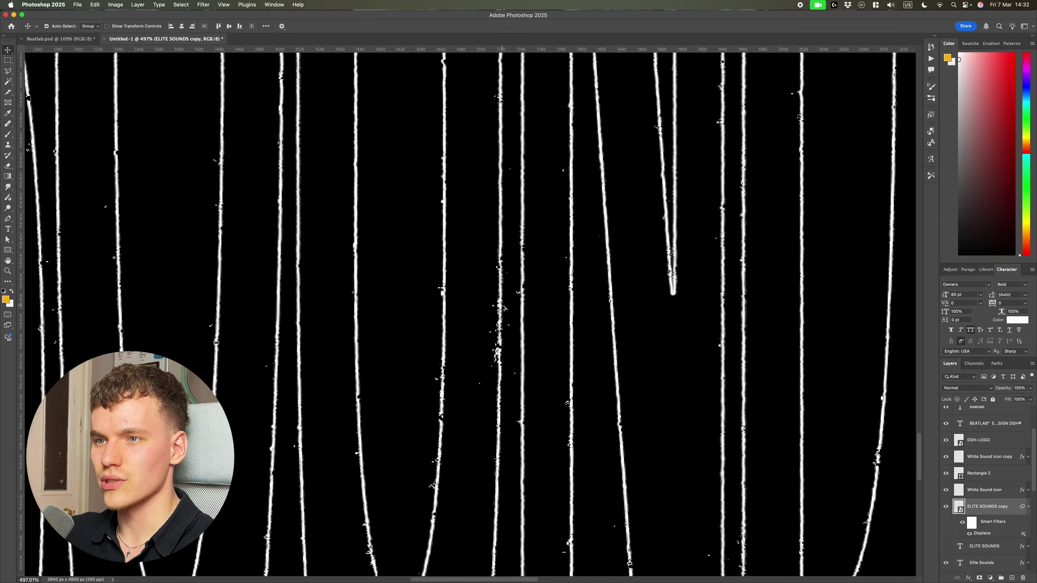
{"action": "scroll", "coordinate": [502, 309], "scroll_direction": "down", "scroll_amount": 10}
{"action": "scroll", "coordinate": [502, 327], "scroll_direction": "up", "scroll_amount": 2}
{"action": "scroll", "coordinate": [309, 292], "scroll_direction": "up", "scroll_amount": 8}
{"action": "scroll", "coordinate": [303, 288], "scroll_direction": "down", "scroll_amount": 4}
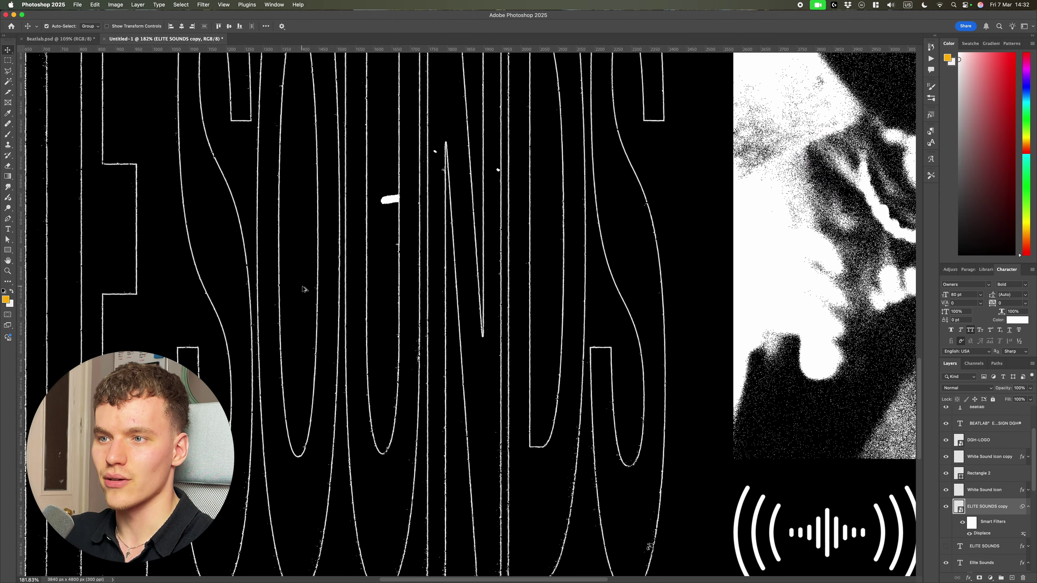
{"action": "scroll", "coordinate": [304, 290], "scroll_direction": "down", "scroll_amount": 5}
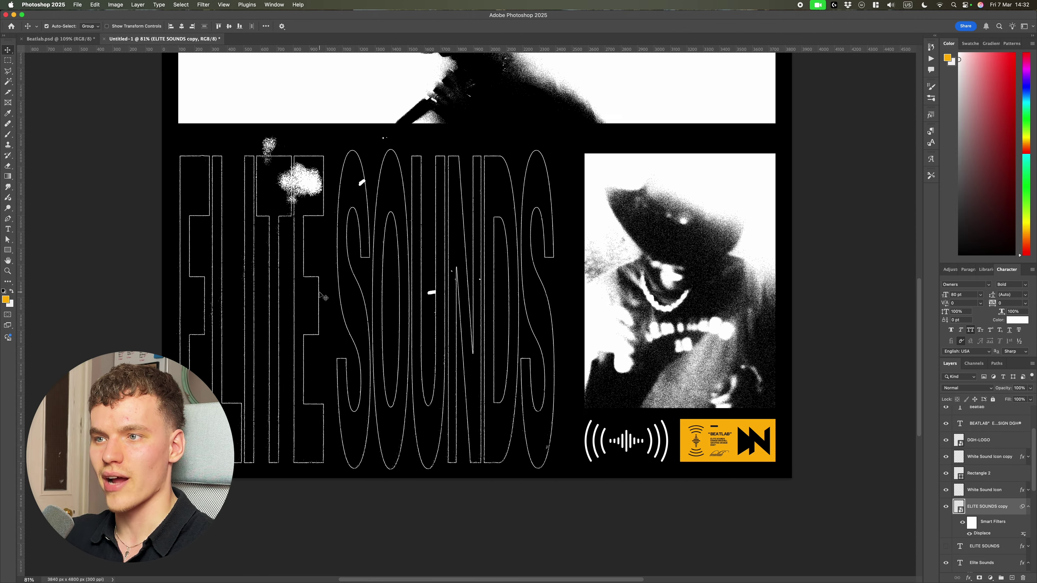
{"action": "scroll", "coordinate": [323, 298], "scroll_direction": "up", "scroll_amount": 3}
{"action": "scroll", "coordinate": [327, 298], "scroll_direction": "down", "scroll_amount": 1}
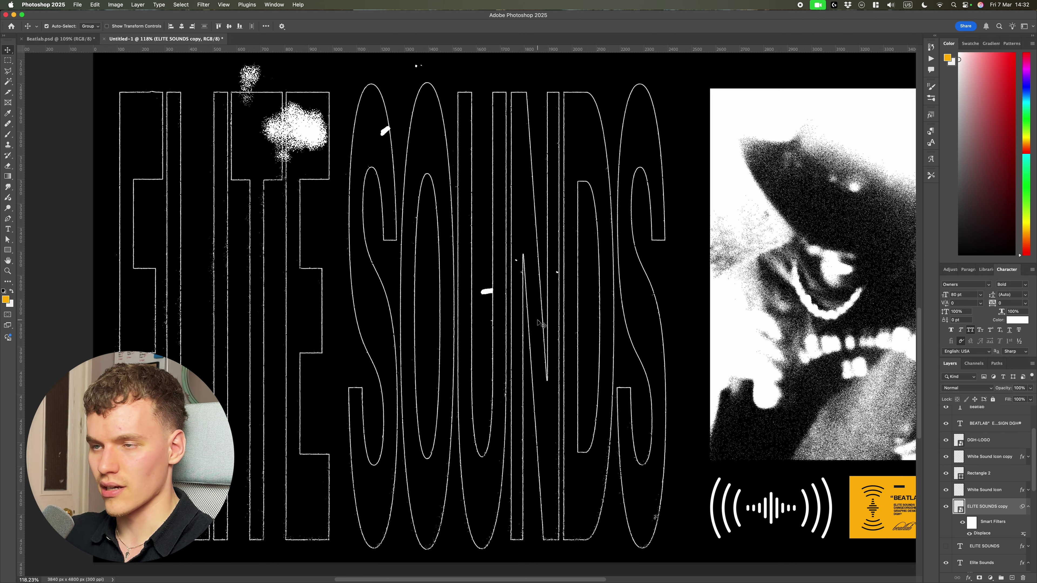
{"action": "scroll", "coordinate": [576, 321], "scroll_direction": "down", "scroll_amount": 3}
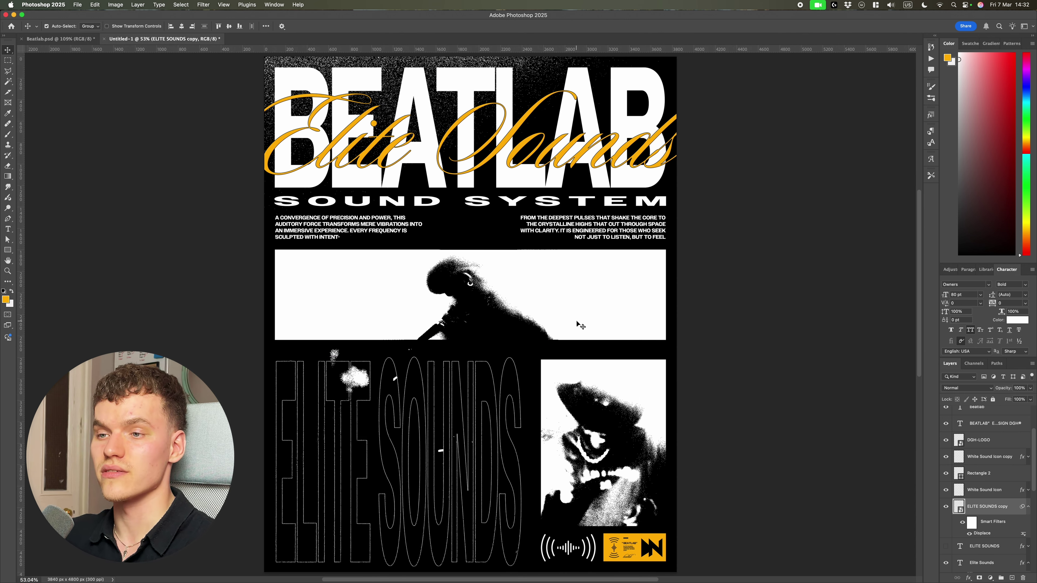
{"action": "scroll", "coordinate": [589, 365], "scroll_direction": "up", "scroll_amount": 1}
{"action": "left_click", "coordinate": [589, 365]}
{"action": "left_click", "coordinate": [819, 243]}
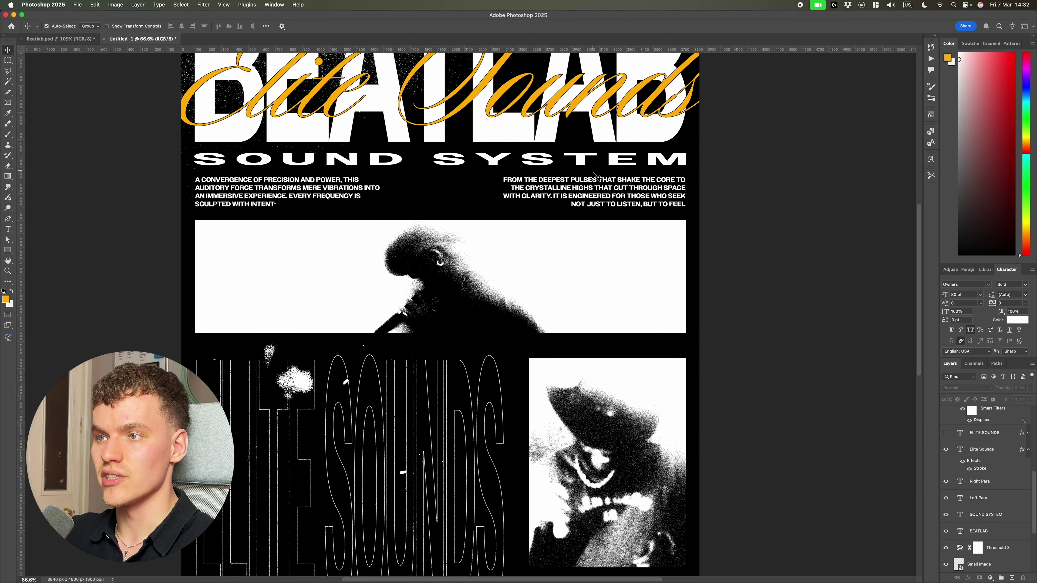
{"action": "scroll", "coordinate": [694, 223], "scroll_direction": "up", "scroll_amount": 1}
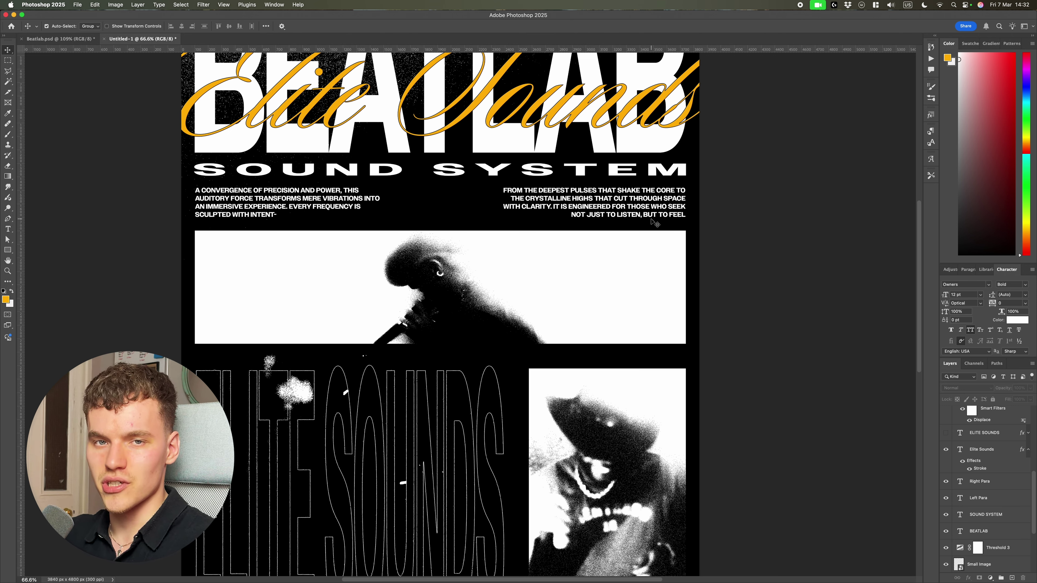
{"action": "scroll", "coordinate": [693, 227], "scroll_direction": "down", "scroll_amount": 1}
Delete the merged Layer 1 above the poster's other layers.
{"action": "scroll", "coordinate": [968, 471], "scroll_direction": "up", "scroll_amount": 3}
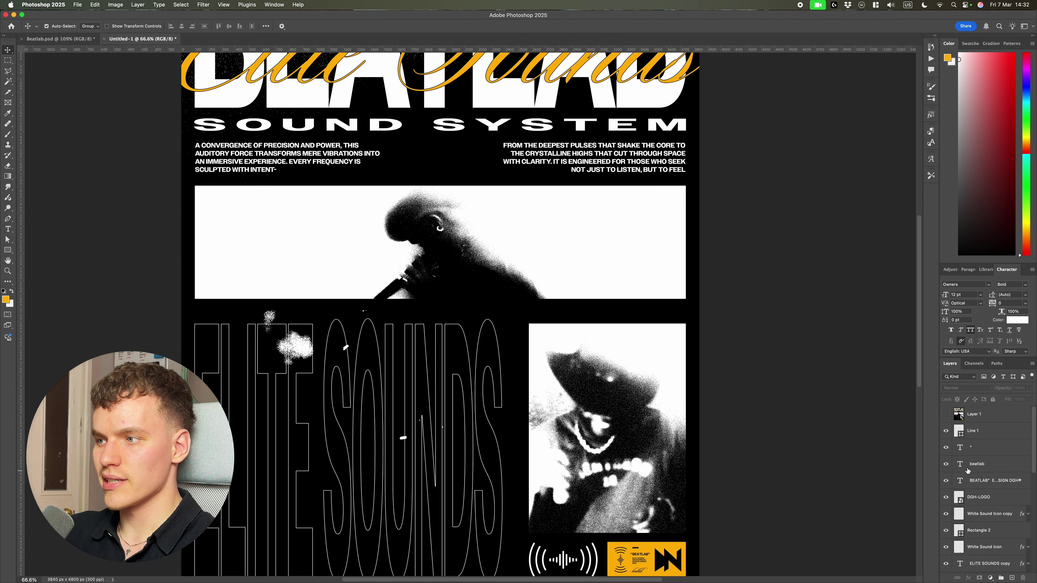
{"action": "left_click", "coordinate": [980, 419]}
{"action": "left_click", "coordinate": [946, 415]}
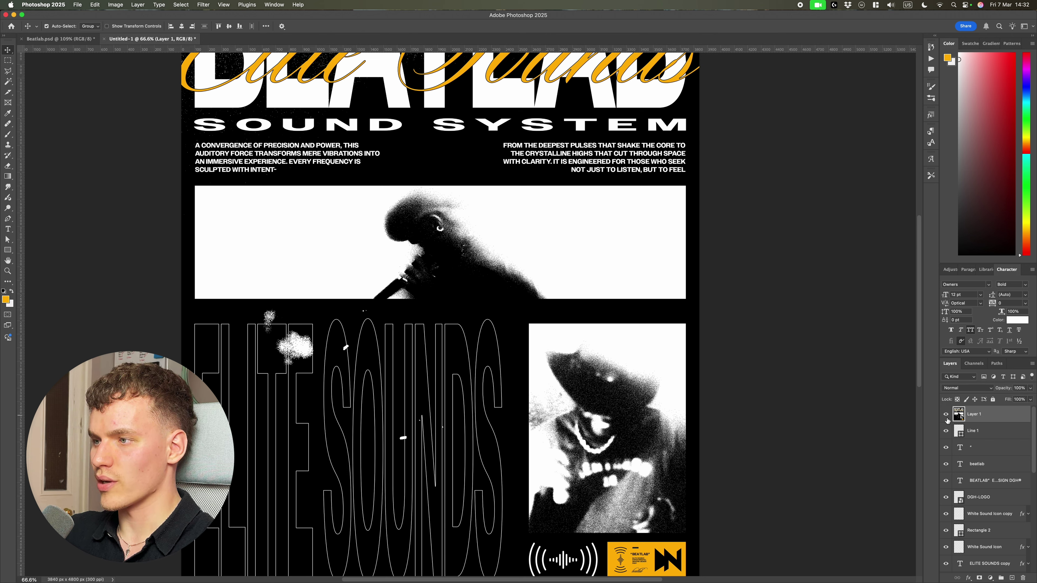
{"action": "key", "text": "Delete"}
{"action": "left_click", "coordinate": [878, 392]}
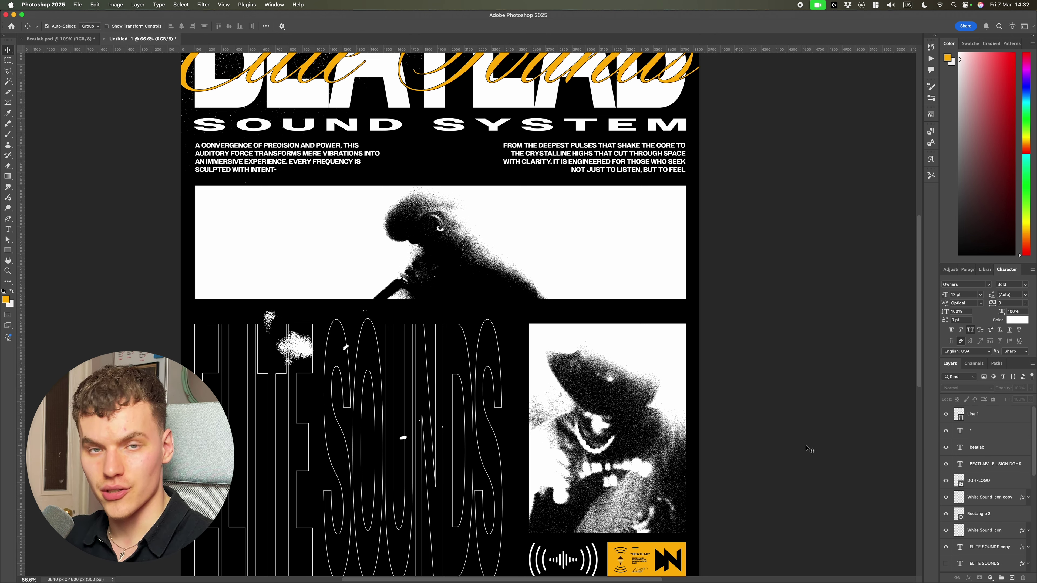
Add a Gradient Map adjustment above all layers, using the near-black to orange preset gradient.
{"action": "scroll", "coordinate": [1007, 518], "scroll_direction": "down", "scroll_amount": 10}
{"action": "left_click", "coordinate": [990, 579]}
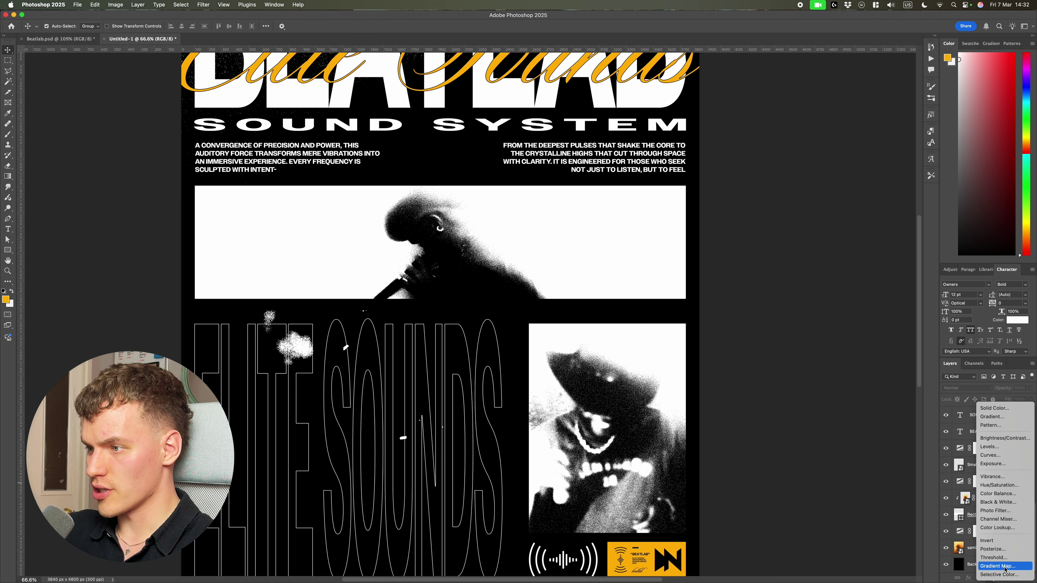
{"action": "left_click", "coordinate": [1004, 566]}
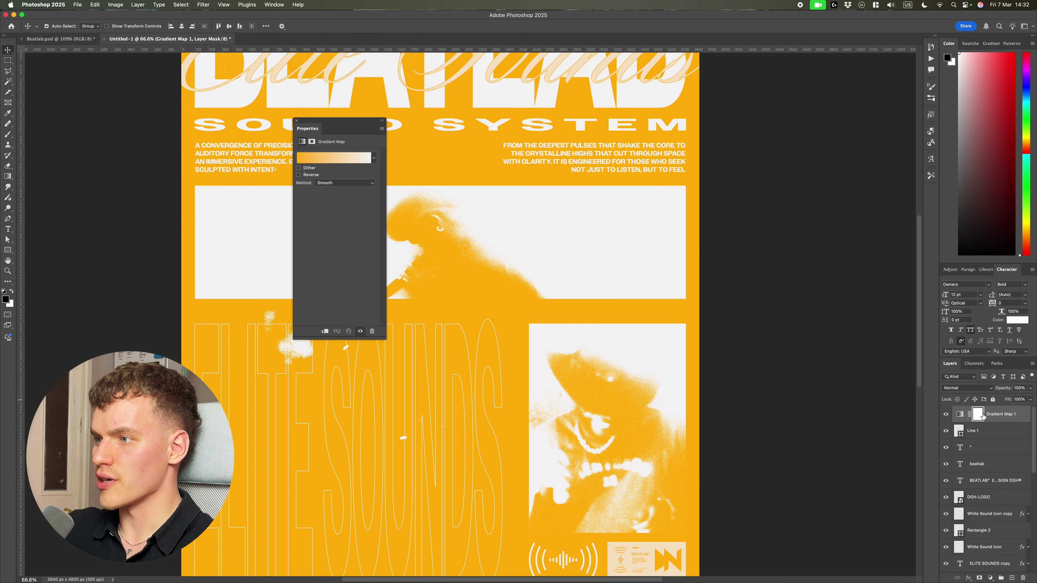
{"action": "left_click", "coordinate": [351, 161]}
{"action": "left_click", "coordinate": [463, 212]}
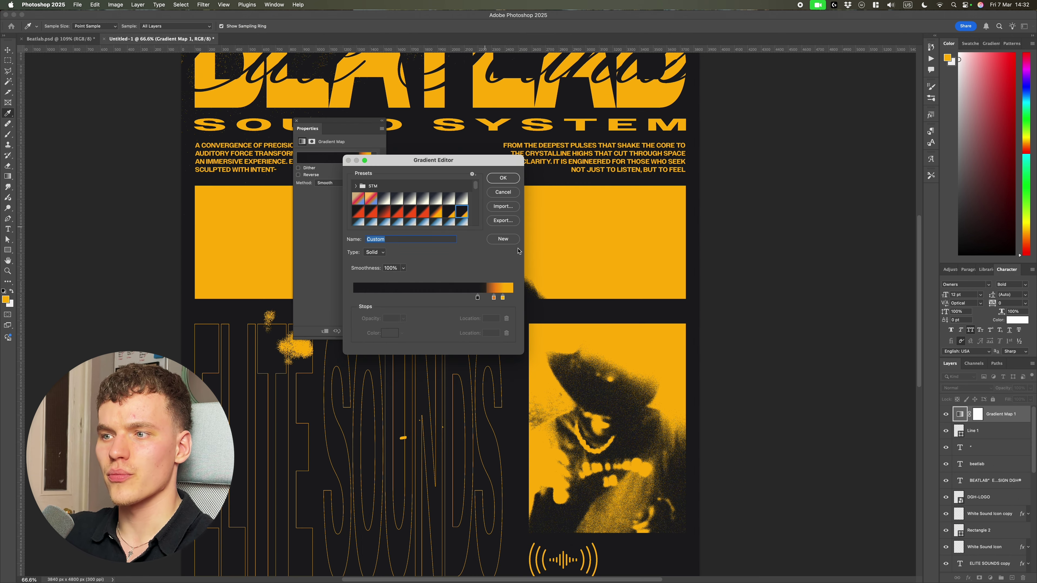
{"action": "scroll", "coordinate": [715, 348], "scroll_direction": "down", "scroll_amount": 5}
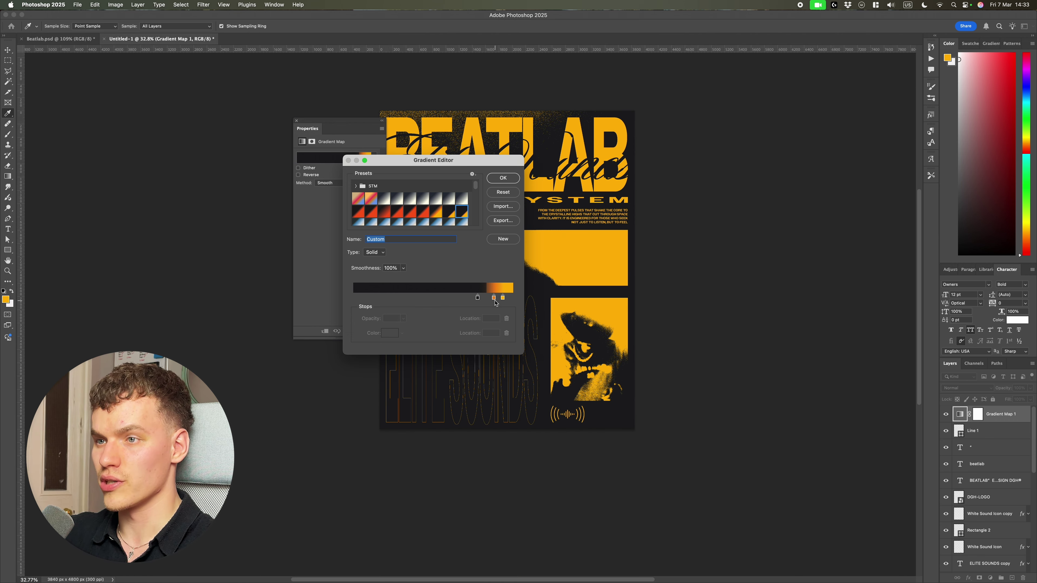
{"action": "left_click_drag", "start_coordinate": [494, 299], "coordinate": [495, 317]}
{"action": "left_click", "coordinate": [504, 178]}
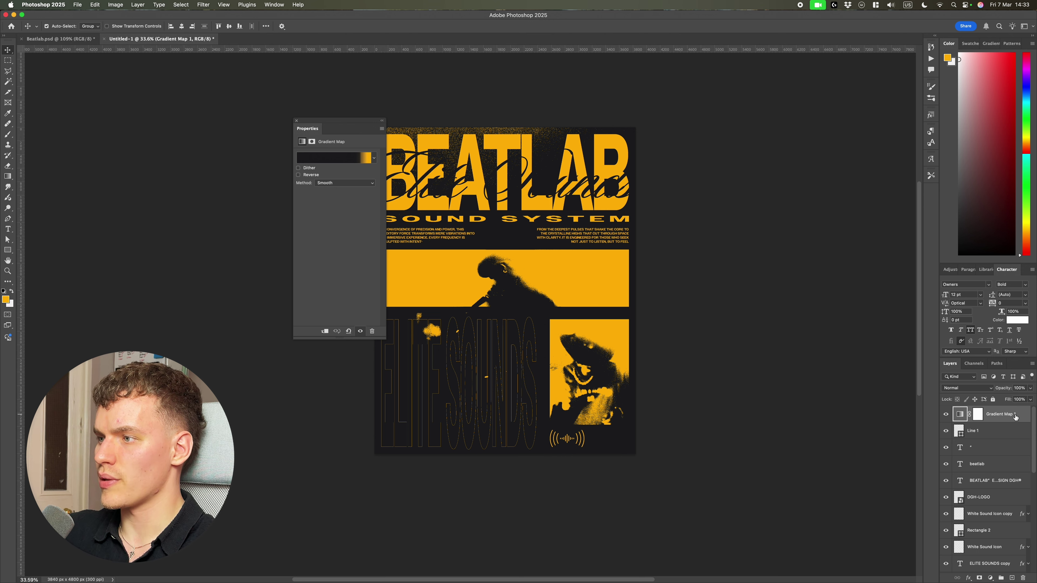
Move the Gradient Map layer beneath the BEATLAB text, directly above Threshold 3, so only the images and background are recoloured.
{"action": "left_click_drag", "start_coordinate": [1016, 417], "coordinate": [993, 507]}
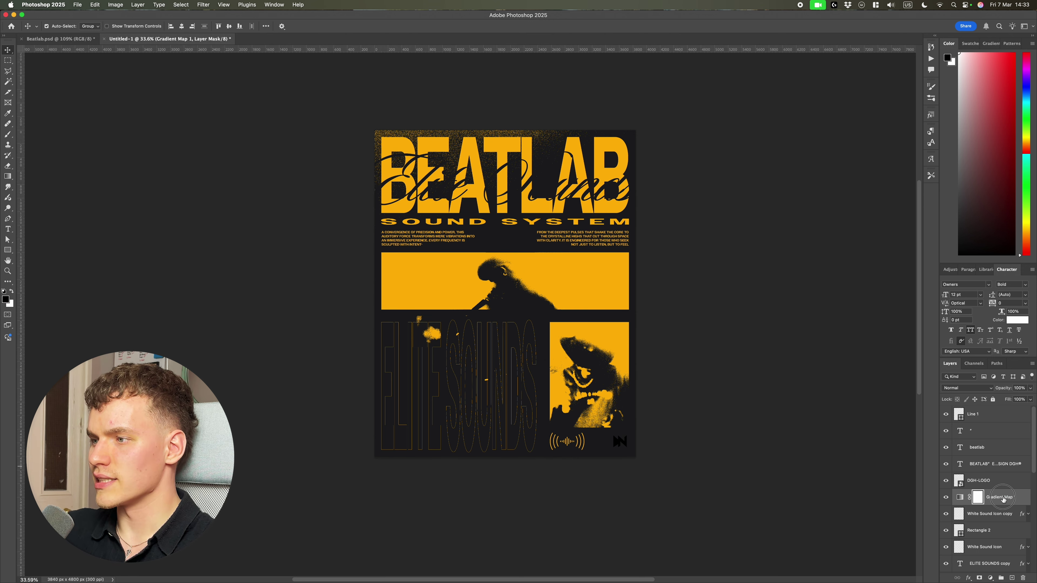
{"action": "left_click_drag", "start_coordinate": [1003, 498], "coordinate": [1004, 515]}
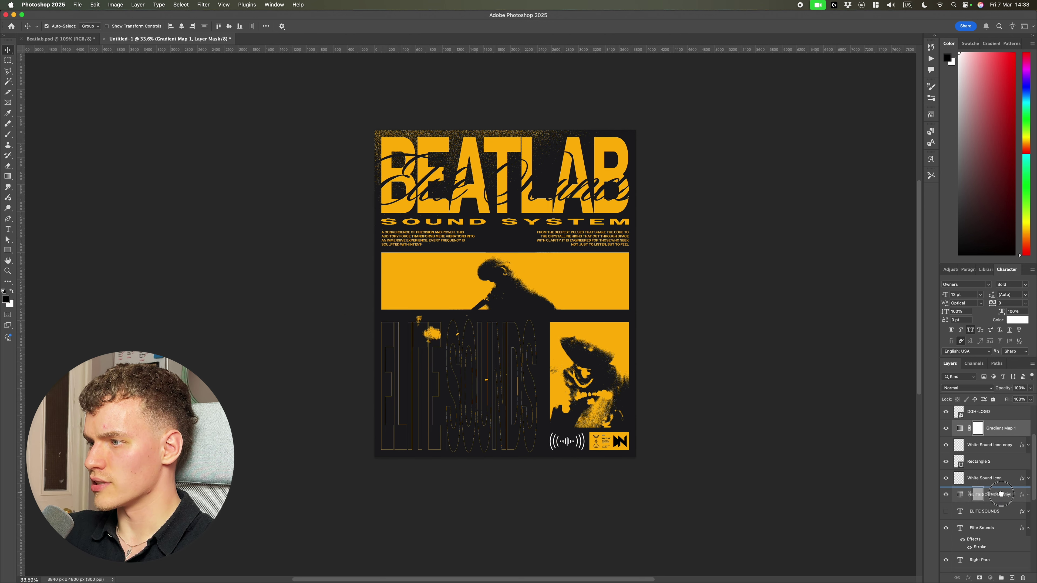
{"action": "scroll", "coordinate": [1004, 504], "scroll_direction": "down", "scroll_amount": 2}
{"action": "left_click_drag", "start_coordinate": [999, 457], "coordinate": [999, 526]}
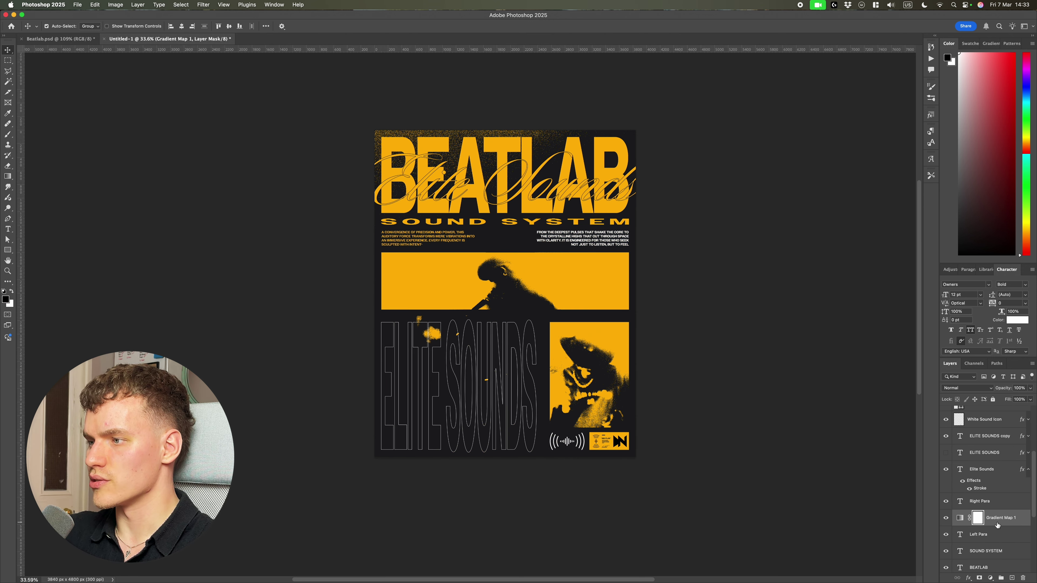
{"action": "scroll", "coordinate": [1009, 525], "scroll_direction": "down", "scroll_amount": 3}
{"action": "left_click_drag", "start_coordinate": [999, 444], "coordinate": [1006, 502]}
{"action": "left_click", "coordinate": [791, 412]}
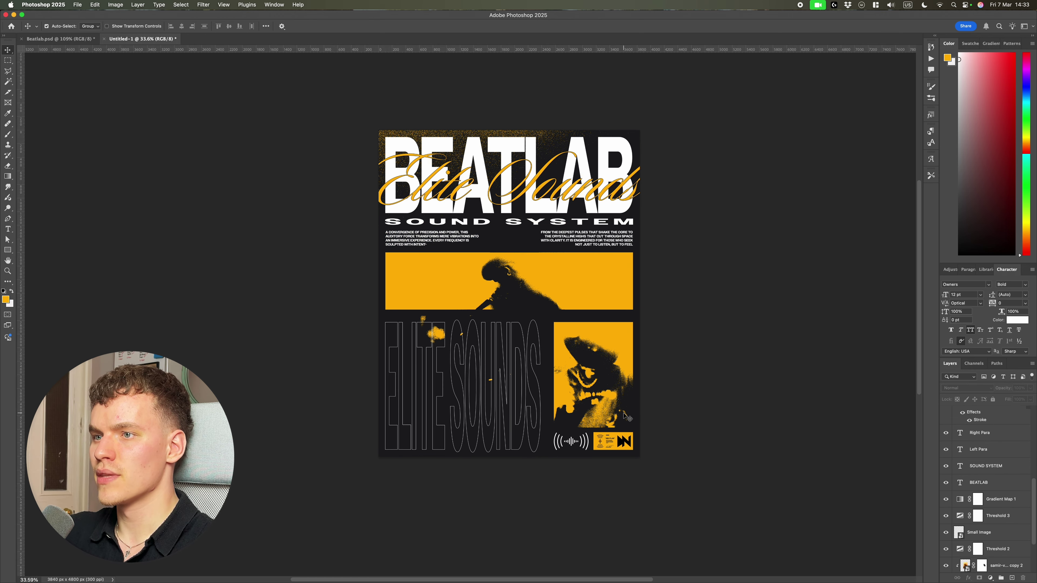
Review the recoloured images and text across the poster, comparing it with the Gradient Map switched off and on.
{"action": "scroll", "coordinate": [577, 324], "scroll_direction": "up", "scroll_amount": 5}
{"action": "scroll", "coordinate": [594, 313], "scroll_direction": "down", "scroll_amount": 2}
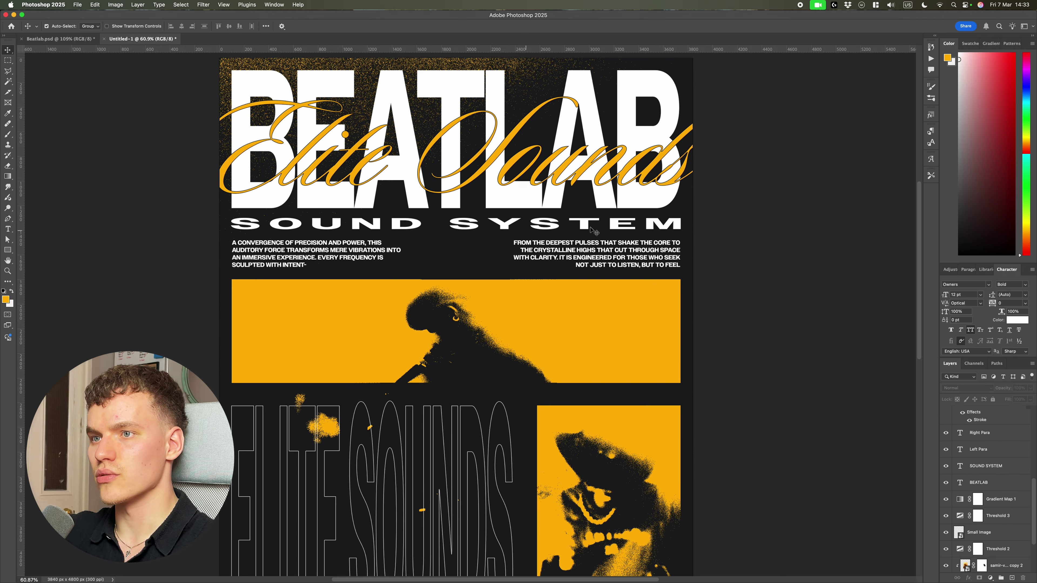
{"action": "scroll", "coordinate": [527, 352], "scroll_direction": "down", "scroll_amount": 4}
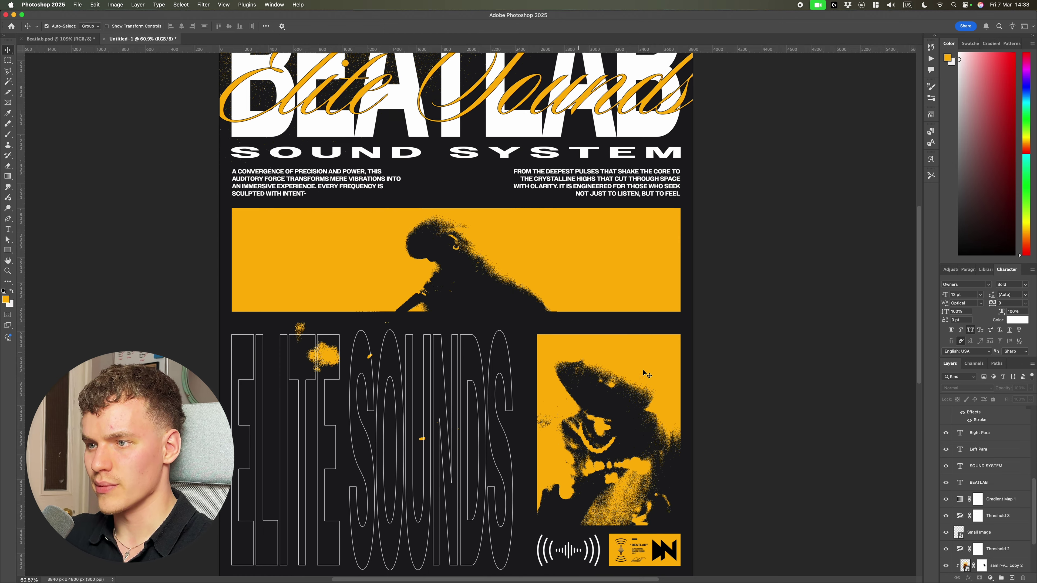
{"action": "scroll", "coordinate": [791, 389], "scroll_direction": "down", "scroll_amount": 3}
{"action": "scroll", "coordinate": [538, 436], "scroll_direction": "up", "scroll_amount": 10}
{"action": "scroll", "coordinate": [537, 435], "scroll_direction": "down", "scroll_amount": 6}
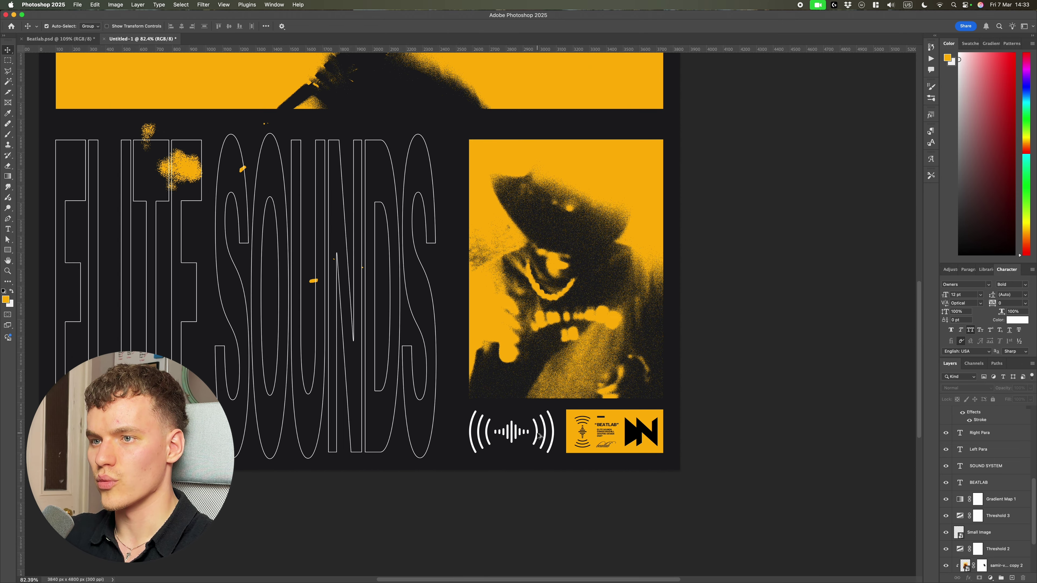
{"action": "scroll", "coordinate": [537, 433], "scroll_direction": "down", "scroll_amount": 5}
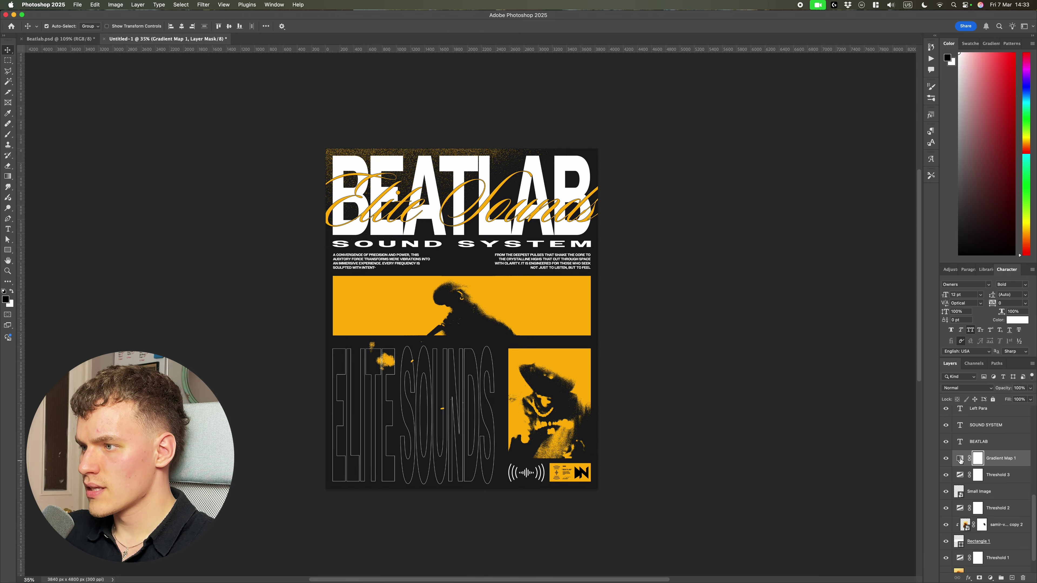
{"action": "left_click", "coordinate": [946, 459]}
{"action": "left_click", "coordinate": [946, 458]}
{"action": "scroll", "coordinate": [522, 297], "scroll_direction": "up", "scroll_amount": 5}
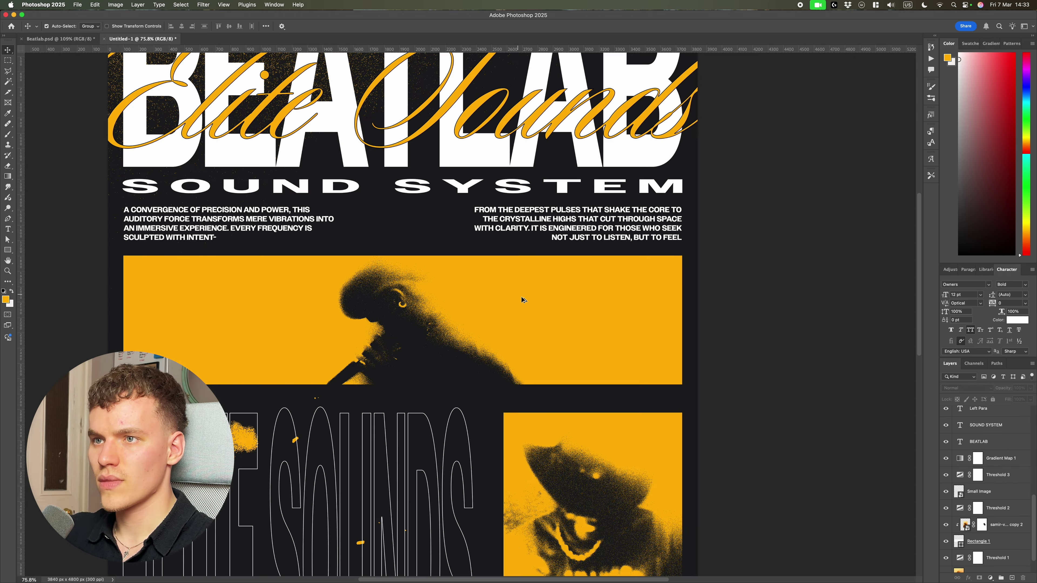
{"action": "scroll", "coordinate": [531, 306], "scroll_direction": "down", "scroll_amount": 2}
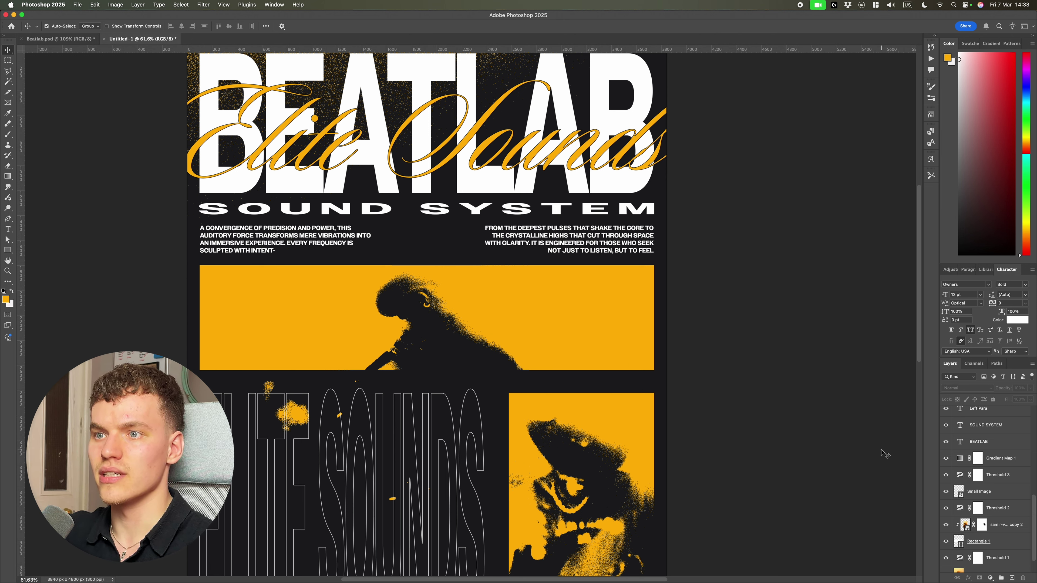
Add a Solid Color fill layer of 50% grey, #808080, above all the other layers.
{"action": "left_click", "coordinate": [991, 579]}
{"action": "left_click", "coordinate": [990, 417]}
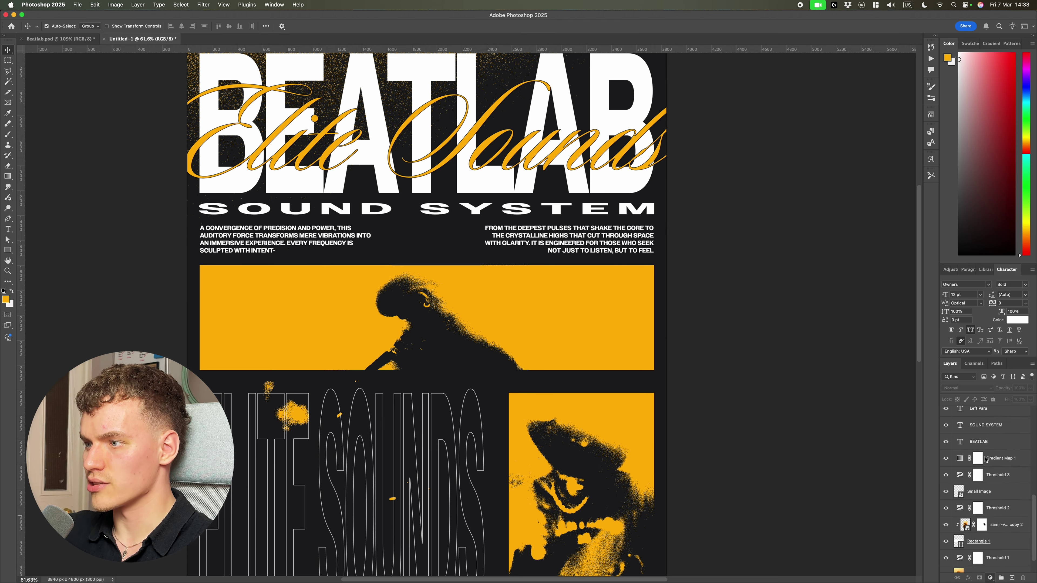
{"action": "type", "text": "777777"}
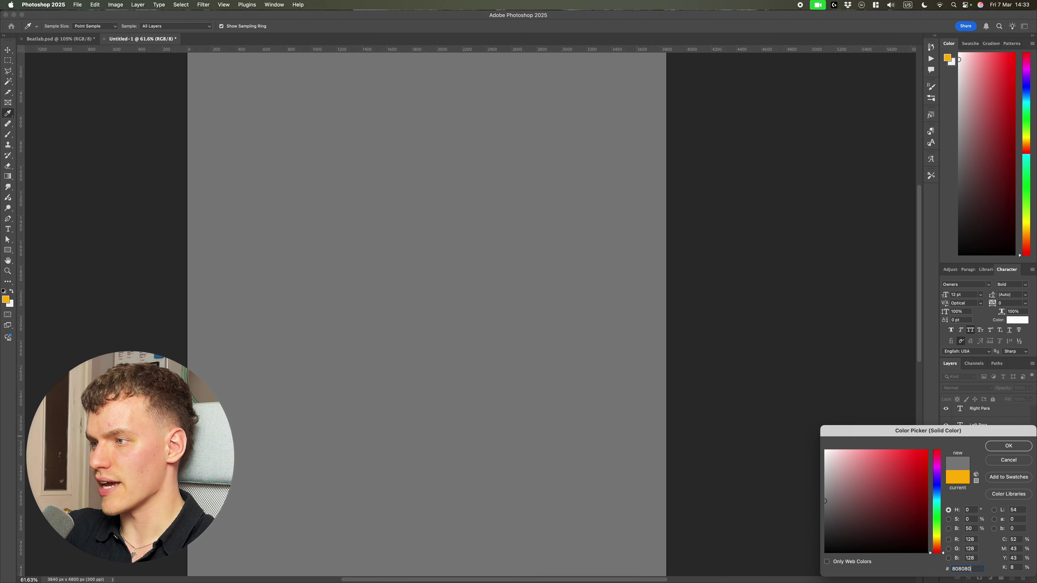
{"action": "key", "text": "Return"}
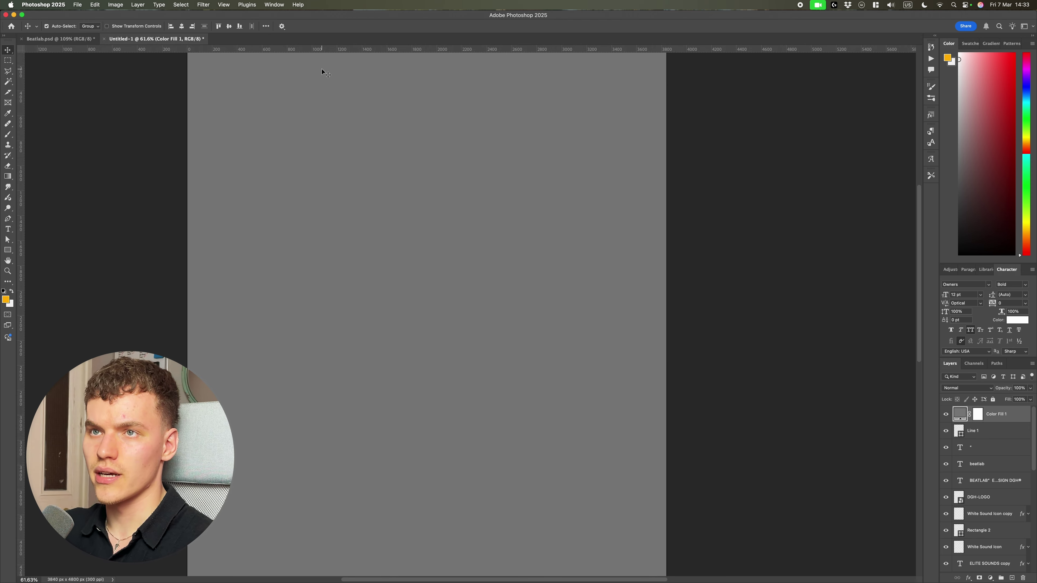
Convert Color Fill 1 to a smart object and apply a Camera Raw filter with Grain 100 and grain Size 30.
{"action": "left_click", "coordinate": [204, 5]}
{"action": "left_click", "coordinate": [243, 88]}
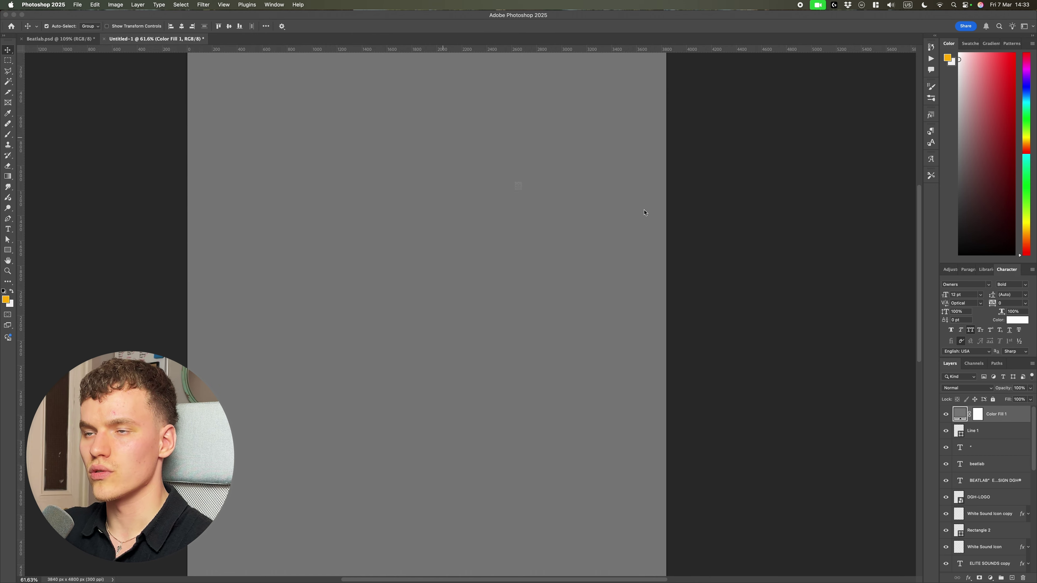
{"action": "left_click", "coordinate": [561, 211]}
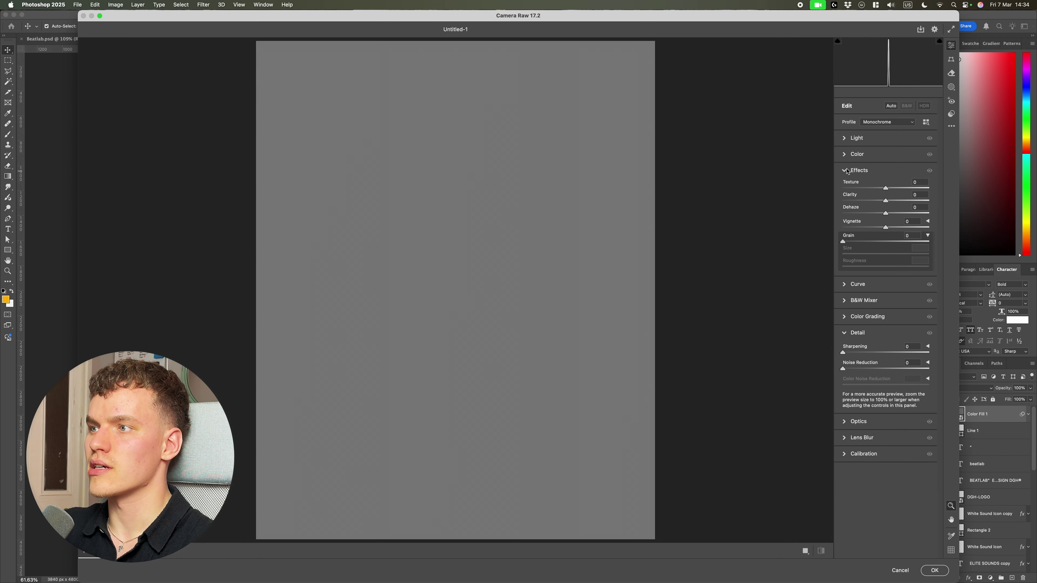
{"action": "left_click", "coordinate": [930, 241]}
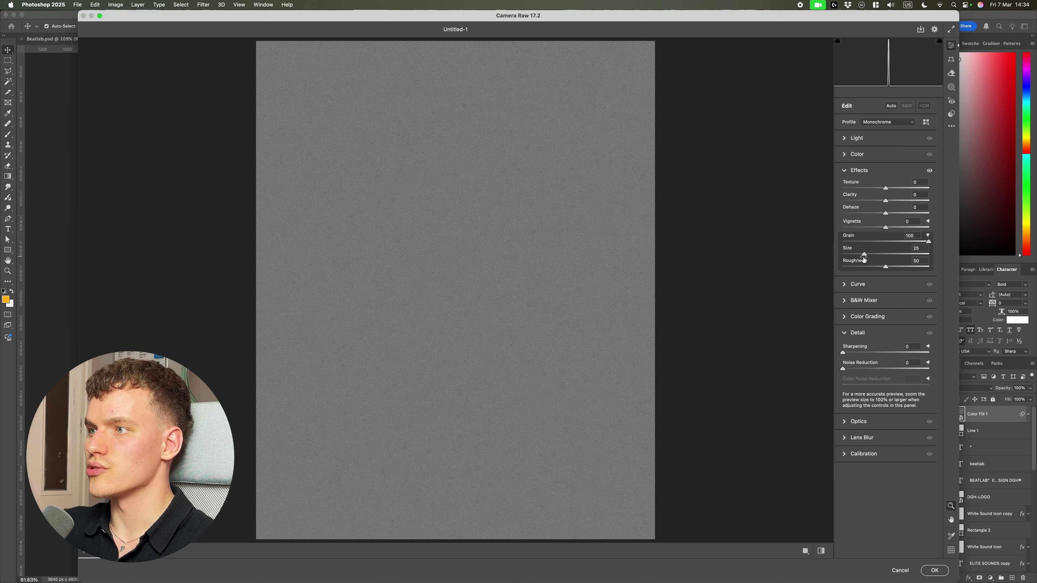
{"action": "left_click_drag", "start_coordinate": [865, 255], "coordinate": [870, 257]}
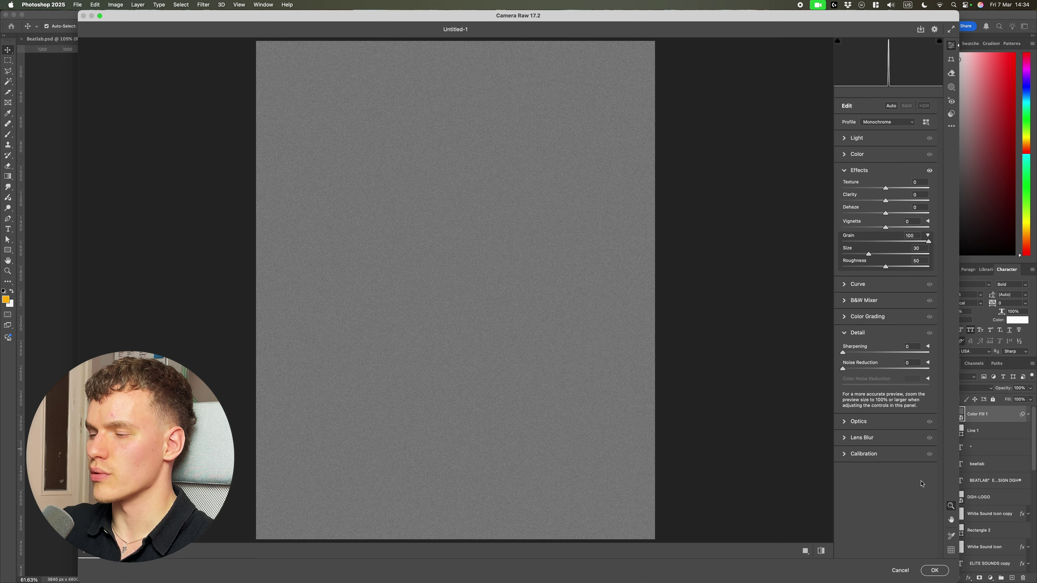
{"action": "left_click", "coordinate": [935, 570]}
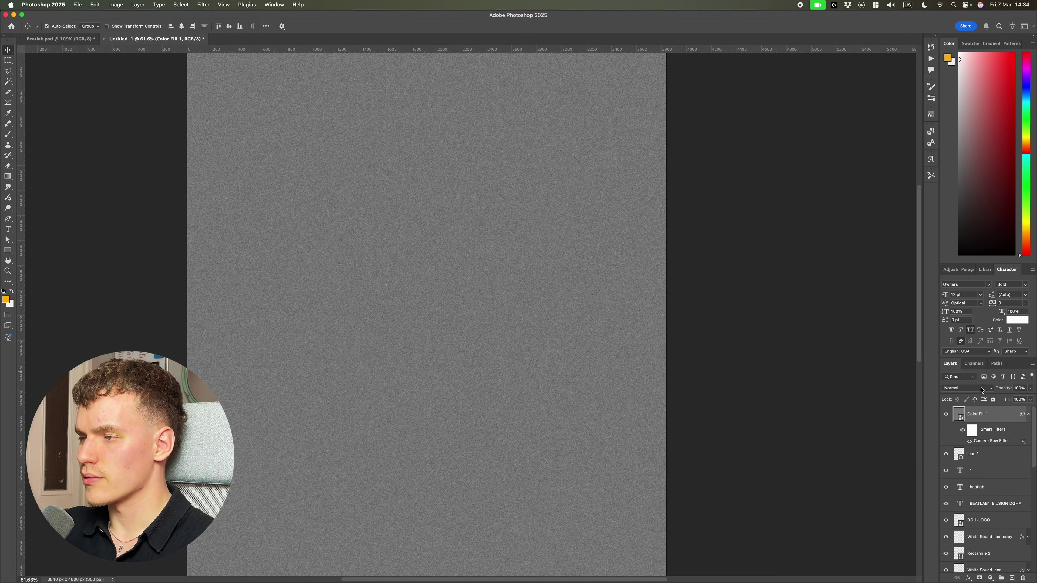
Set Color Fill 1's blend mode to Overlay and move it directly beneath Threshold 3, above Small Image.
{"action": "left_click", "coordinate": [982, 389]}
{"action": "left_click", "coordinate": [956, 508]}
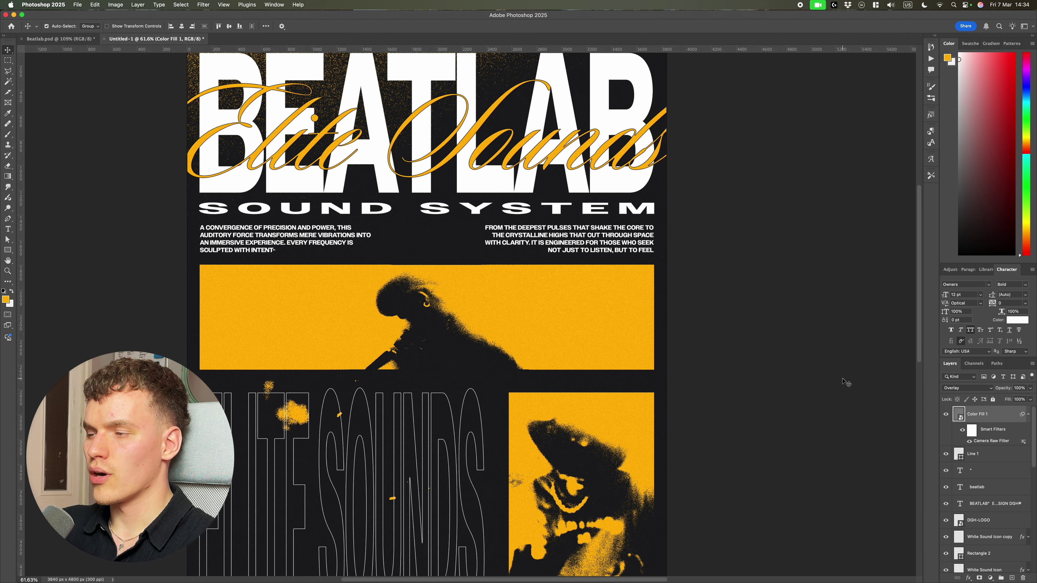
{"action": "left_click", "coordinate": [1028, 415]}
{"action": "scroll", "coordinate": [846, 391], "scroll_direction": "down", "scroll_amount": 2}
{"action": "left_click_drag", "start_coordinate": [985, 415], "coordinate": [998, 531]}
Compare the portrait images close up with the Color Fill 1 grain layer switched off and on.
{"action": "scroll", "coordinate": [995, 450], "scroll_direction": "down", "scroll_amount": 3}
{"action": "scroll", "coordinate": [995, 450], "scroll_direction": "down", "scroll_amount": 5}
{"action": "scroll", "coordinate": [527, 461], "scroll_direction": "up", "scroll_amount": 8}
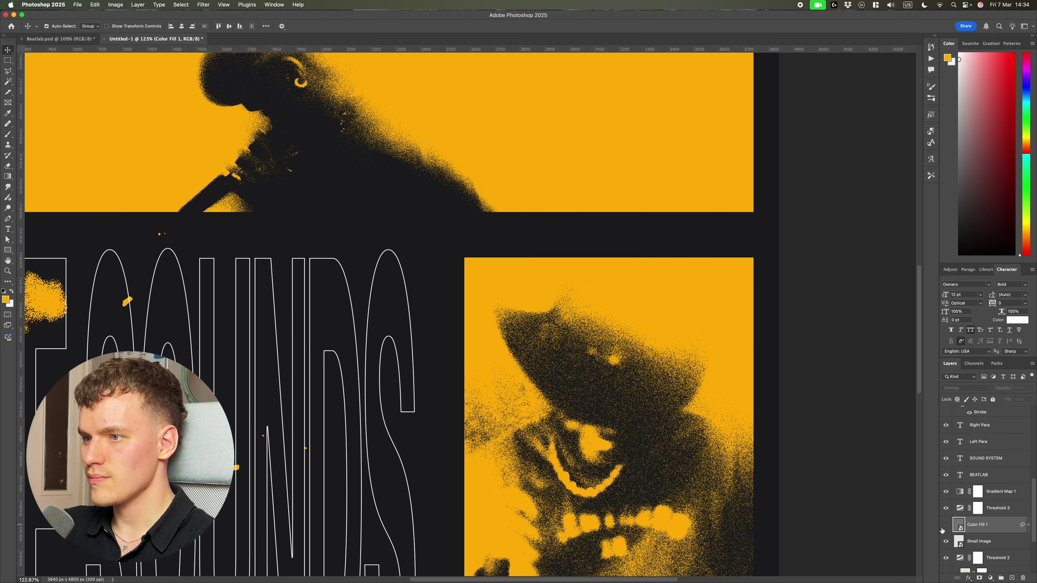
{"action": "left_click", "coordinate": [943, 529]}
{"action": "left_click", "coordinate": [943, 529]}
{"action": "scroll", "coordinate": [692, 365], "scroll_direction": "down", "scroll_amount": 4}
{"action": "scroll", "coordinate": [693, 365], "scroll_direction": "up", "scroll_amount": 3}
{"action": "left_click", "coordinate": [950, 526]}
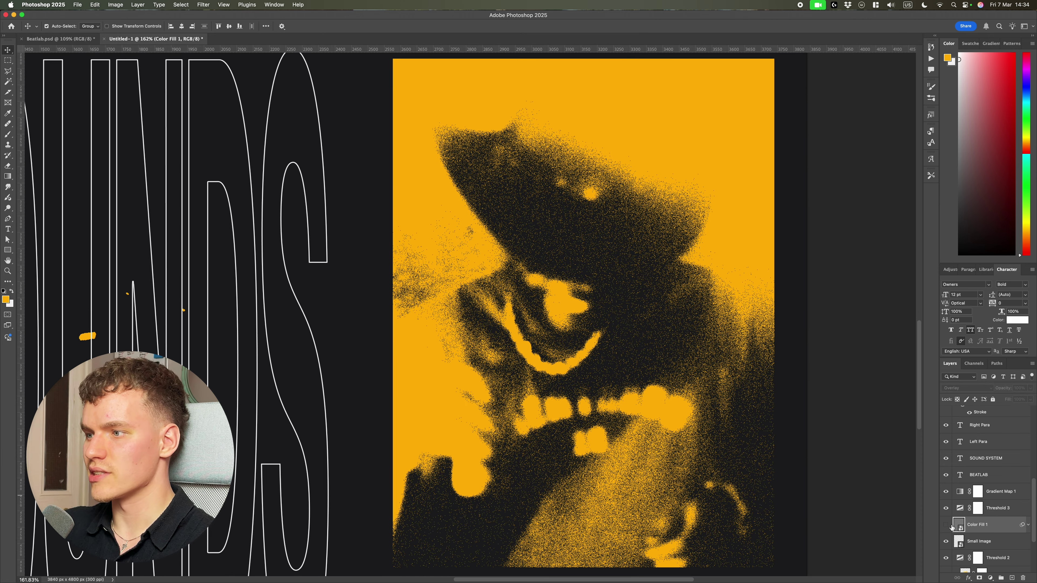
{"action": "left_click", "coordinate": [947, 526]}
{"action": "left_click", "coordinate": [947, 526]}
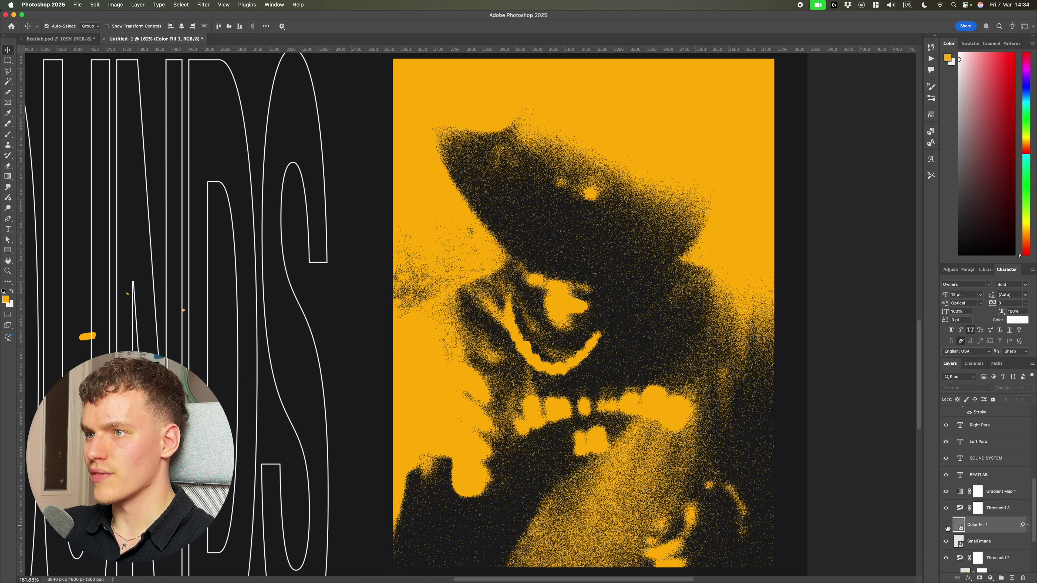
Move Color Fill 1 directly beneath Threshold 2 and check the grain on both images.
{"action": "scroll", "coordinate": [789, 463], "scroll_direction": "down", "scroll_amount": 10}
{"action": "scroll", "coordinate": [995, 492], "scroll_direction": "down", "scroll_amount": 2}
{"action": "left_click_drag", "start_coordinate": [996, 494], "coordinate": [1000, 533]}
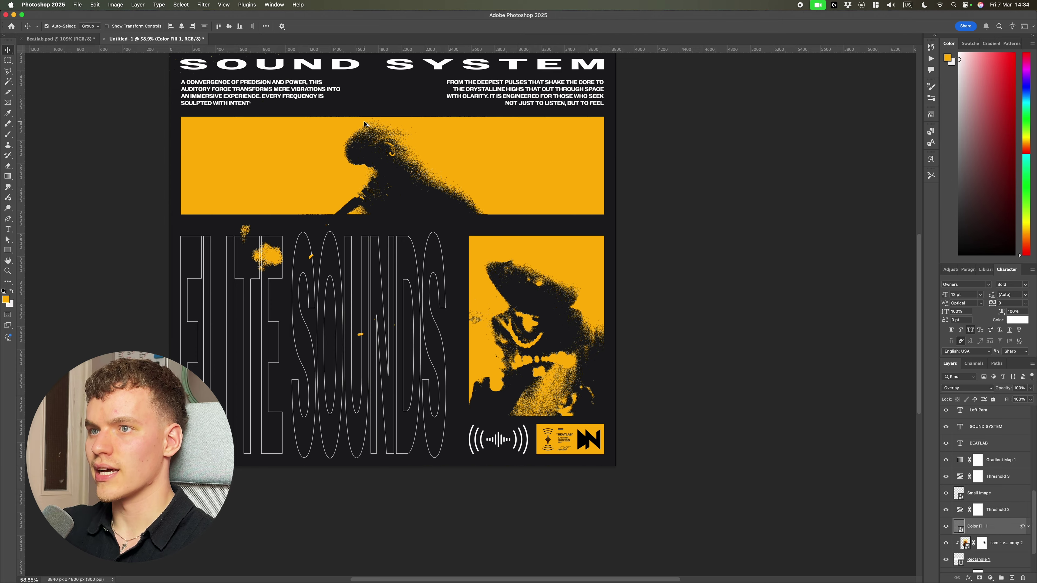
{"action": "scroll", "coordinate": [422, 173], "scroll_direction": "up", "scroll_amount": 10}
{"action": "scroll", "coordinate": [773, 463], "scroll_direction": "down", "scroll_amount": 8}
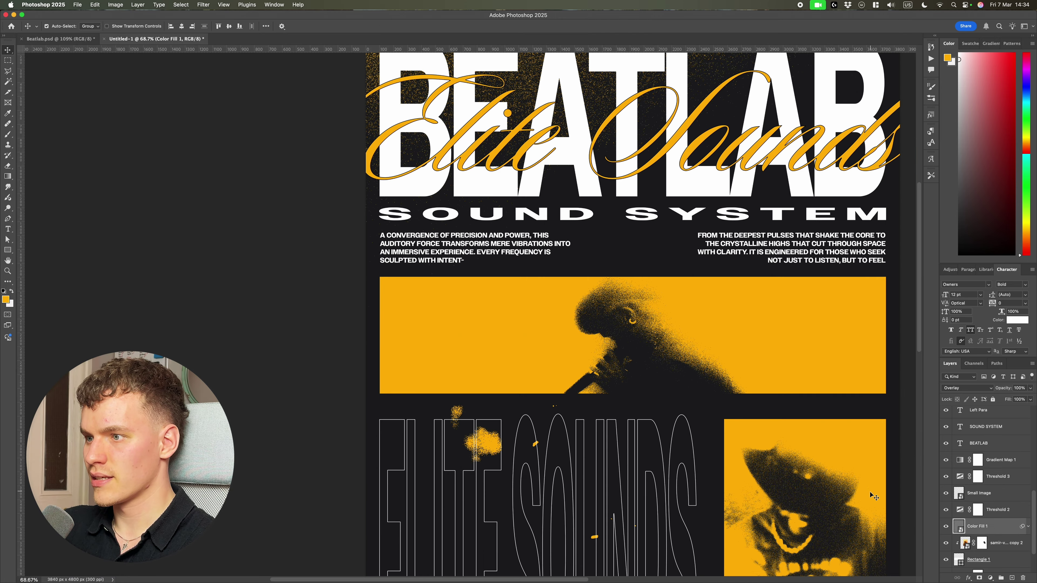
{"action": "scroll", "coordinate": [773, 463], "scroll_direction": "down", "scroll_amount": 3}
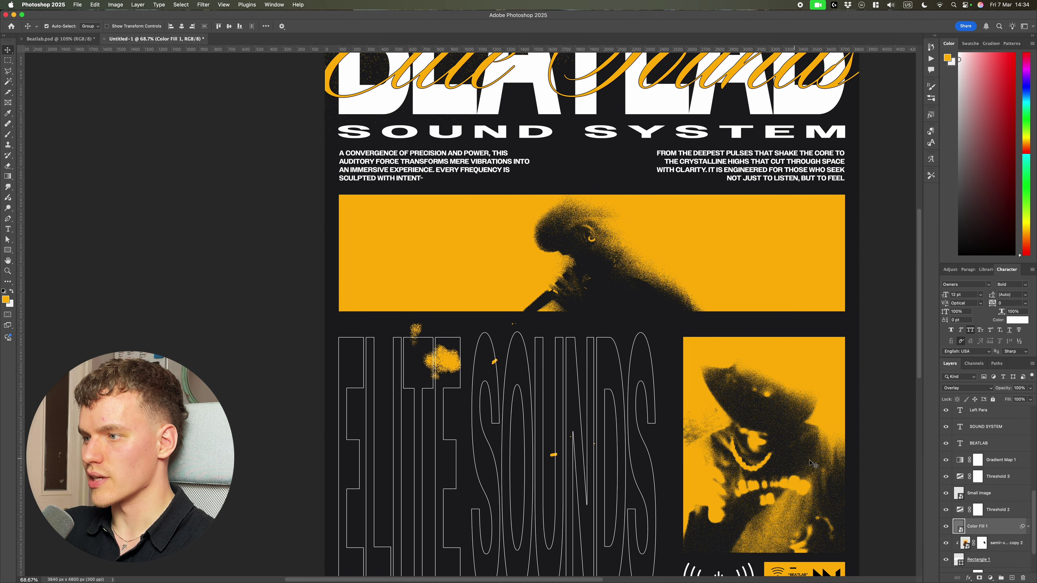
Merge all visible layers into a new smart object at the top of the layer stack and name it COPY.
{"action": "left_click", "coordinate": [859, 433]}
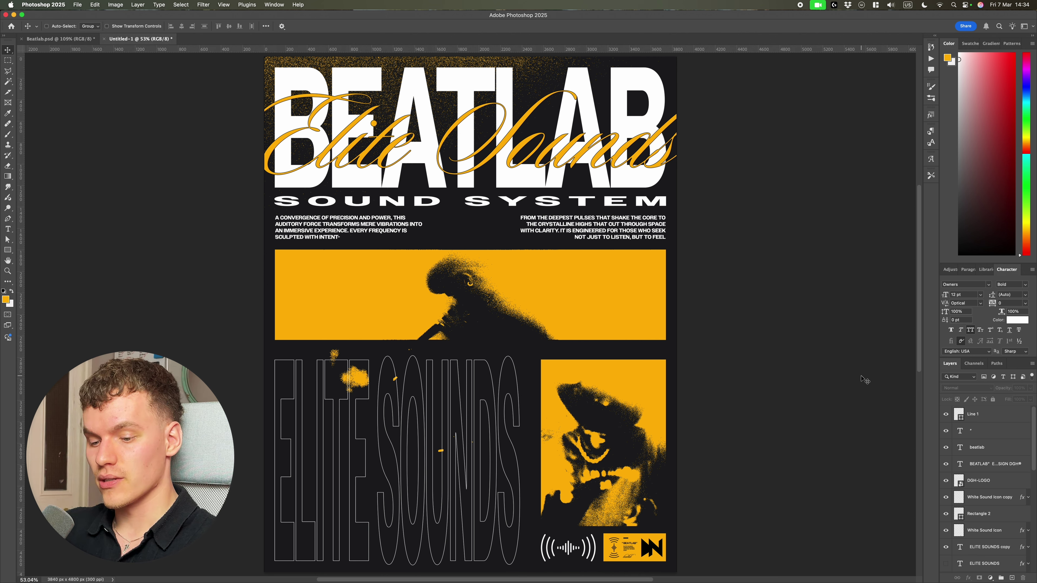
{"action": "key", "text": "super+alt+shift+e"}
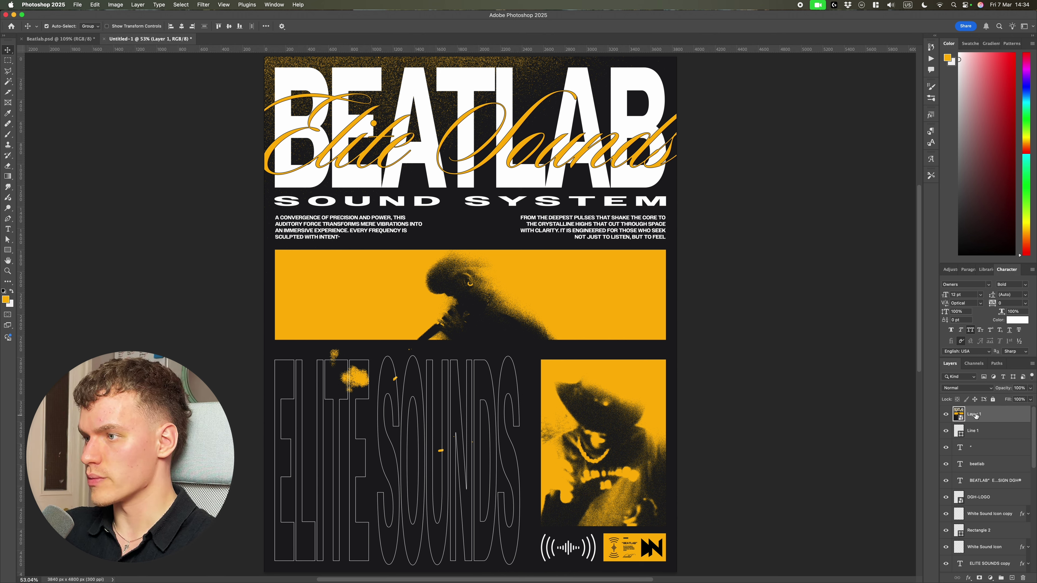
{"action": "key", "text": "Return"}
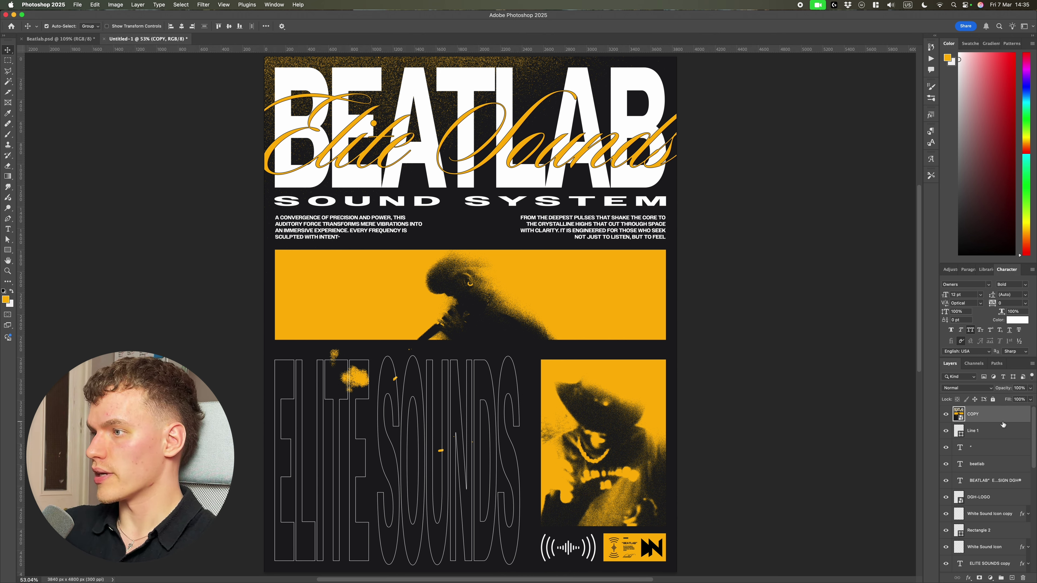
{"action": "left_click", "coordinate": [946, 414]}
{"action": "left_click", "coordinate": [946, 415]}
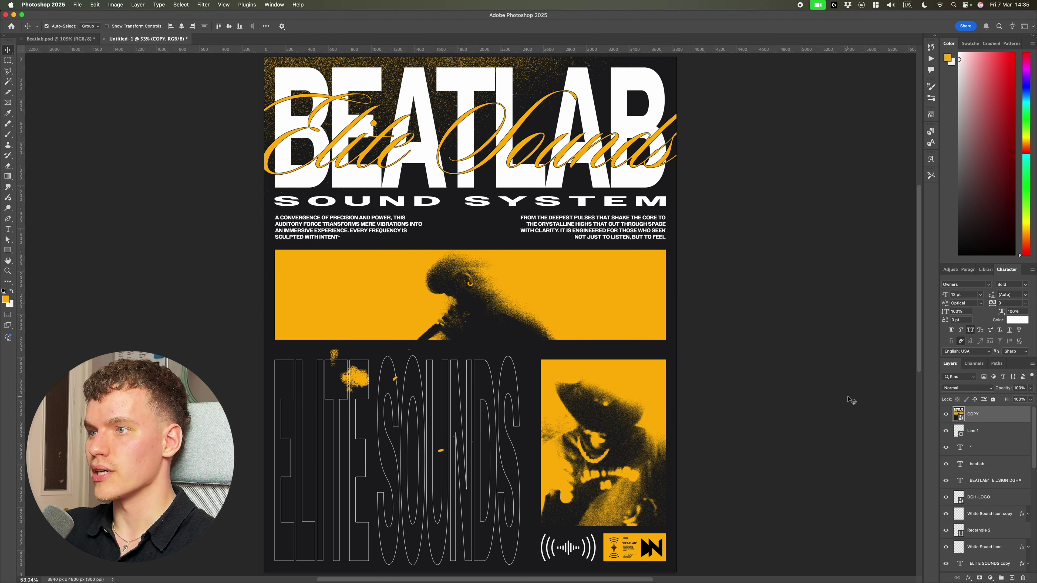
Apply a Displace filter to COPY with horizontal and vertical scale 20, Stretch To Fit and Repeat Edge Pixels.
{"action": "left_click", "coordinate": [203, 4]}
{"action": "mouse_move", "coordinate": [245, 127]}
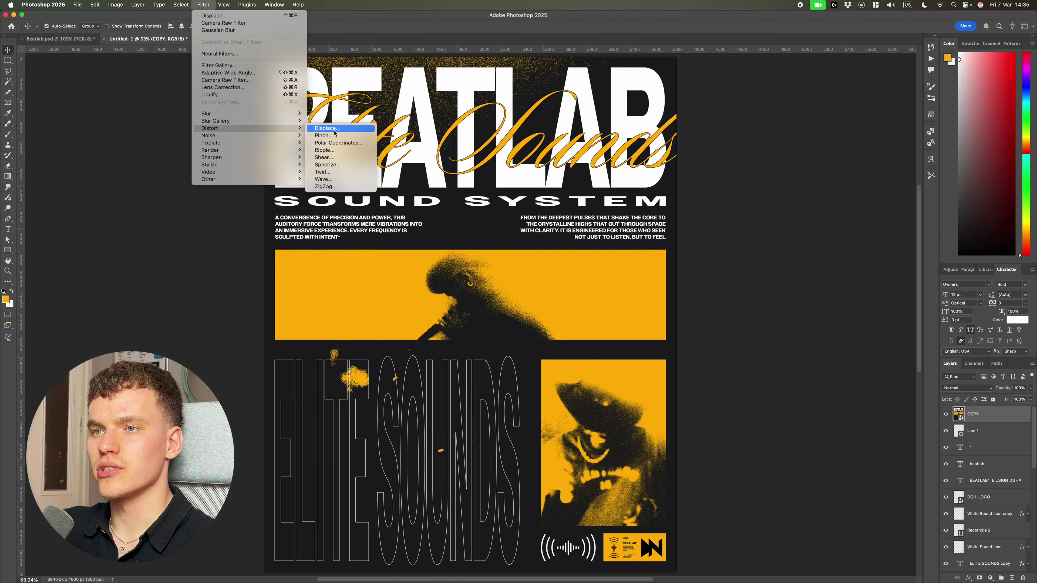
{"action": "left_click", "coordinate": [335, 132]}
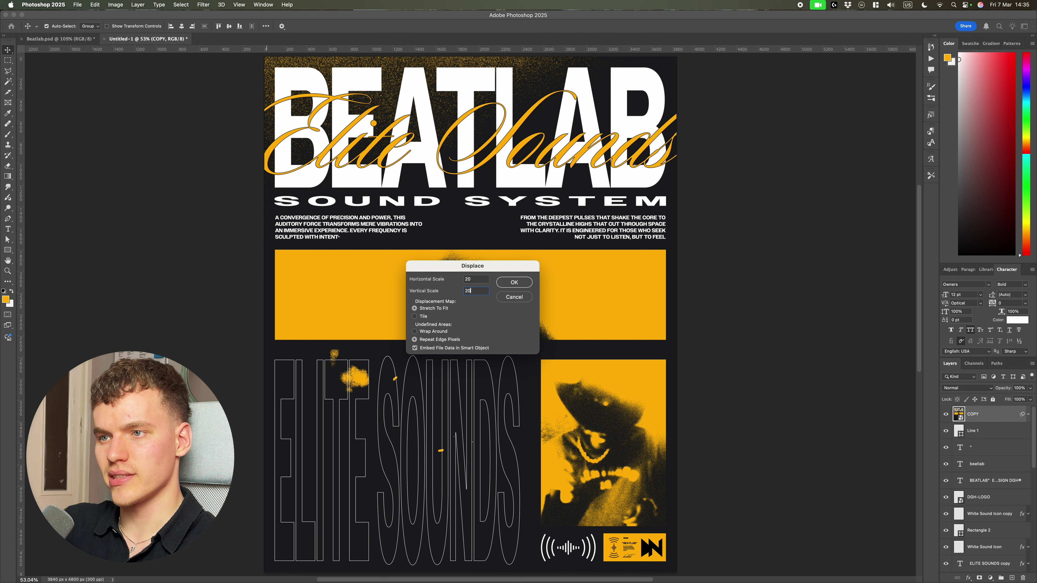
{"action": "key", "text": "Return"}
{"action": "key", "text": "Return"}
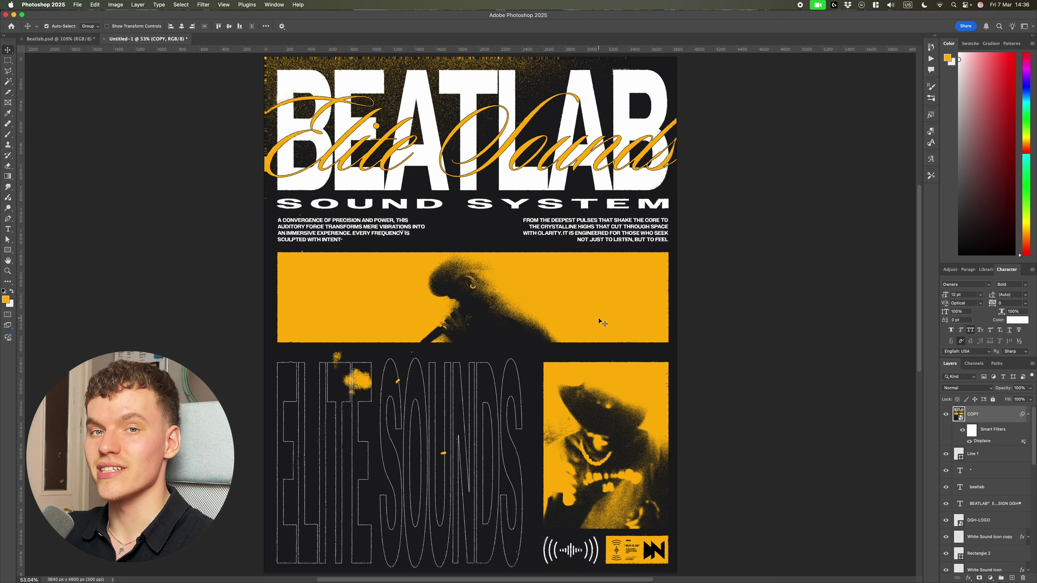
Shift the displaced COPY layer slightly up and left so its text and images line up with the margin guides.
{"action": "scroll", "coordinate": [379, 220], "scroll_direction": "up", "scroll_amount": 2}
{"action": "scroll", "coordinate": [349, 227], "scroll_direction": "up", "scroll_amount": 4}
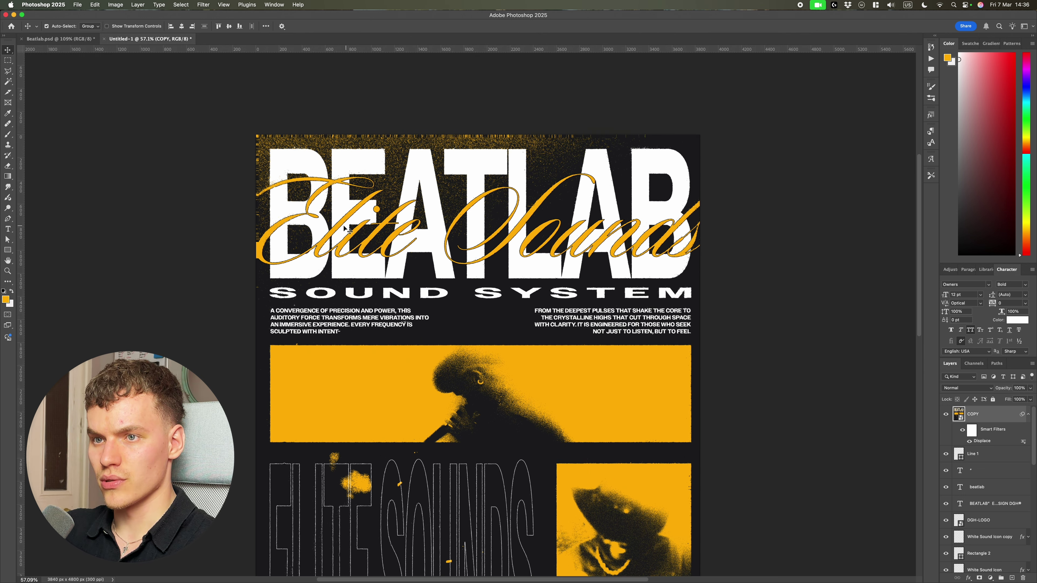
{"action": "scroll", "coordinate": [348, 230], "scroll_direction": "up", "scroll_amount": 4}
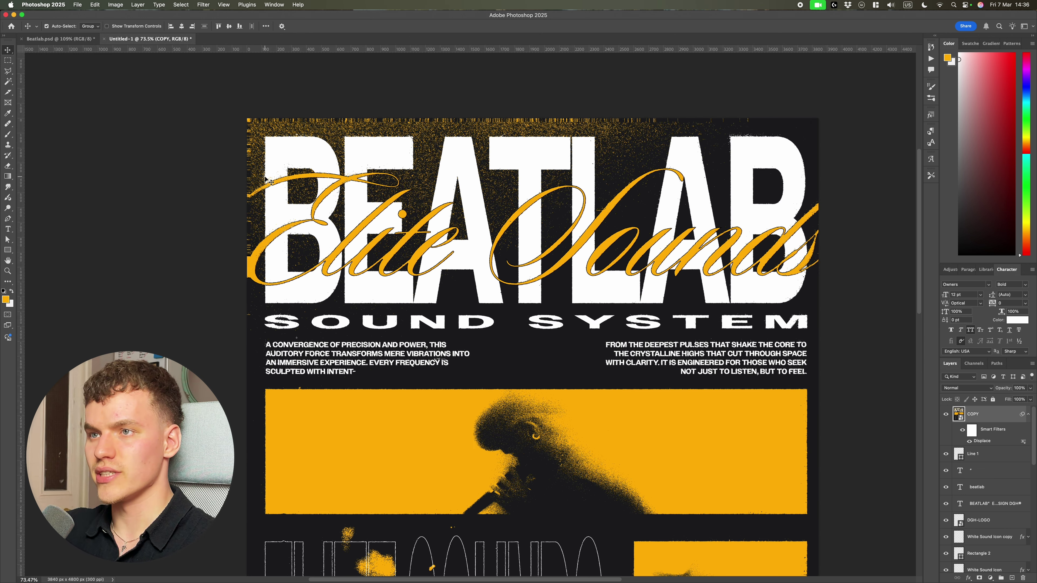
{"action": "key", "text": "super+semicolon"}
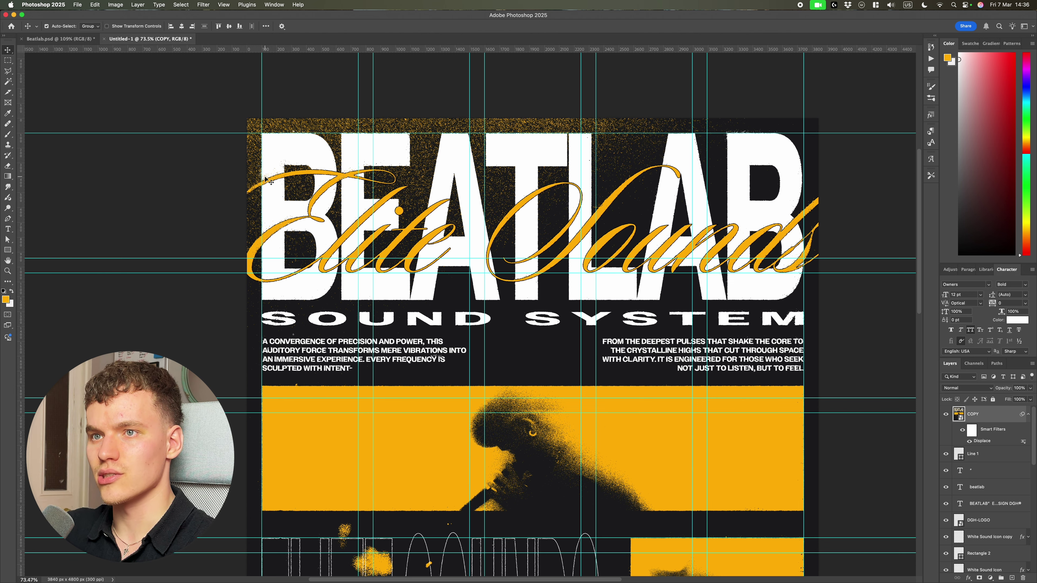
{"action": "key", "text": "super+semicolon"}
Examine the roughened edges of the images, outlined lettering, sound icons, headline and paragraph text across the displaced poster.
{"action": "scroll", "coordinate": [268, 180], "scroll_direction": "down", "scroll_amount": 10}
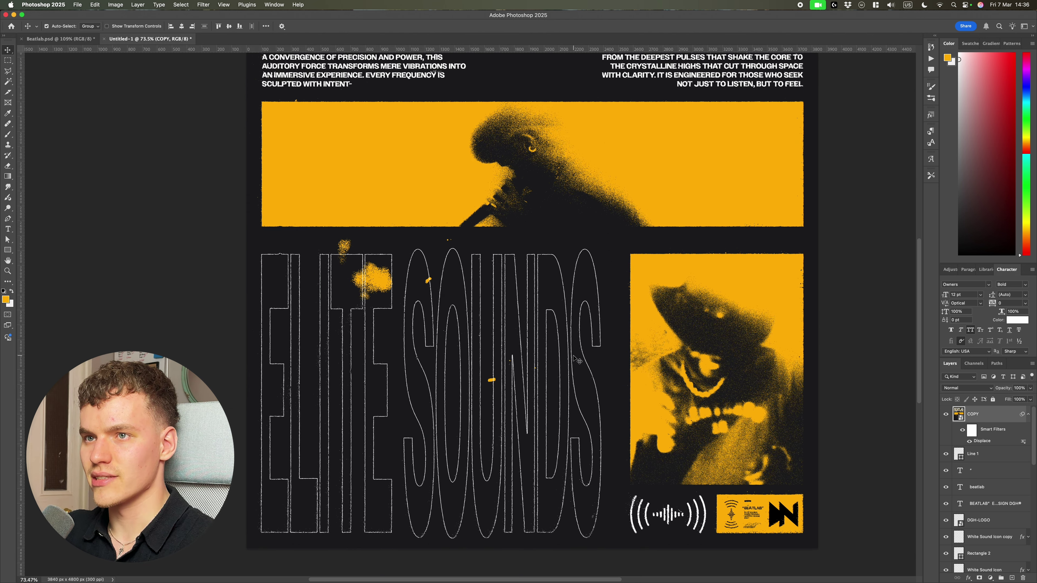
{"action": "scroll", "coordinate": [644, 361], "scroll_direction": "up", "scroll_amount": 8}
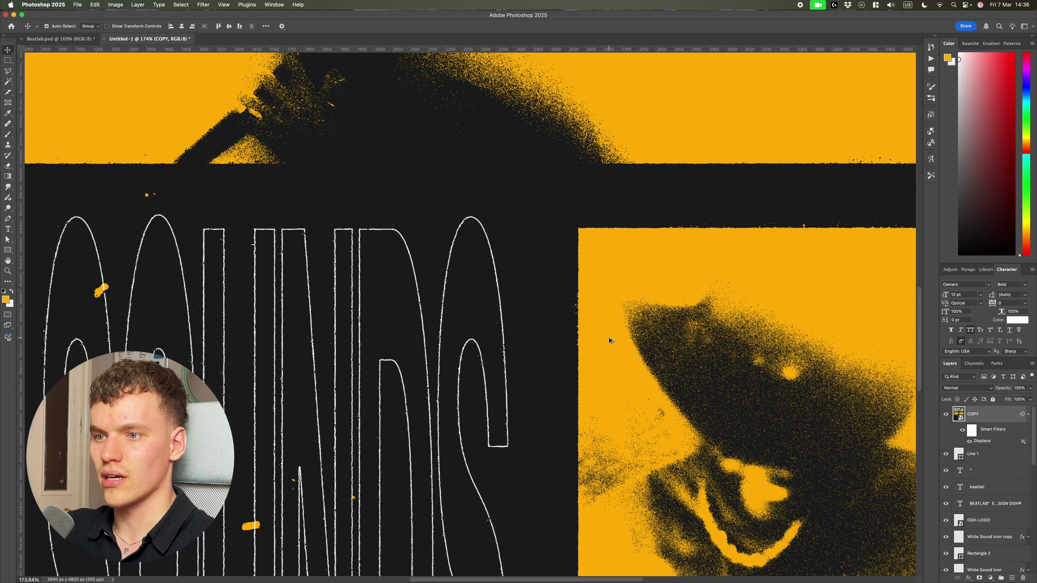
{"action": "scroll", "coordinate": [608, 338], "scroll_direction": "right", "scroll_amount": 10}
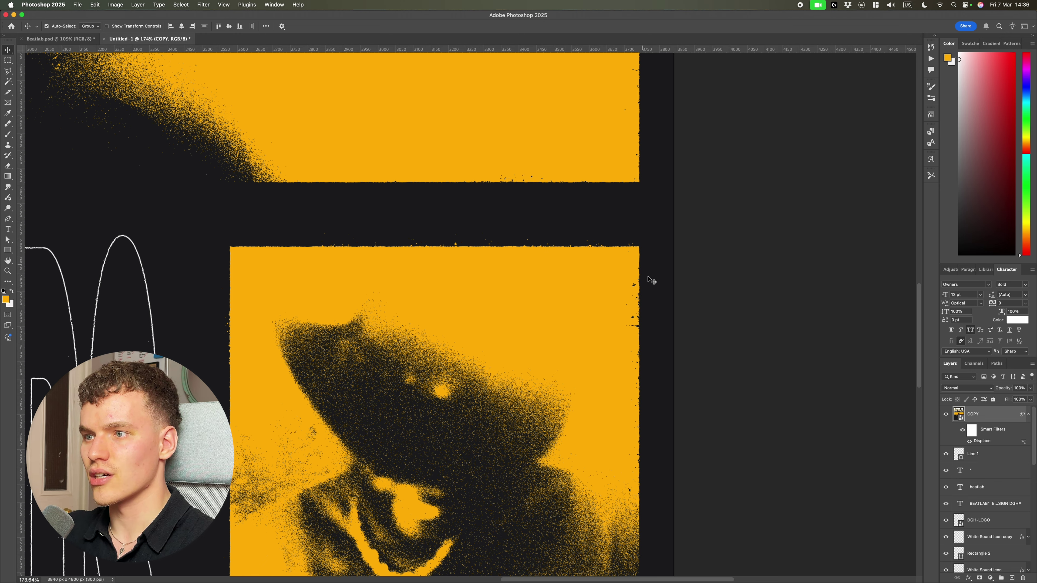
{"action": "scroll", "coordinate": [651, 280], "scroll_direction": "down", "scroll_amount": 10}
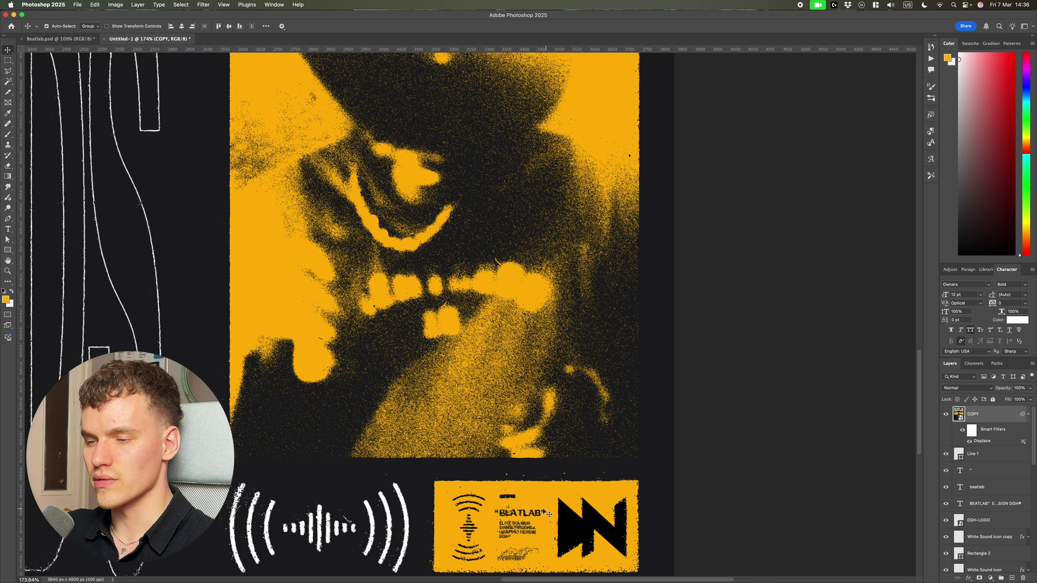
{"action": "scroll", "coordinate": [546, 513], "scroll_direction": "down", "scroll_amount": 8}
{"action": "scroll", "coordinate": [752, 301], "scroll_direction": "up", "scroll_amount": 5}
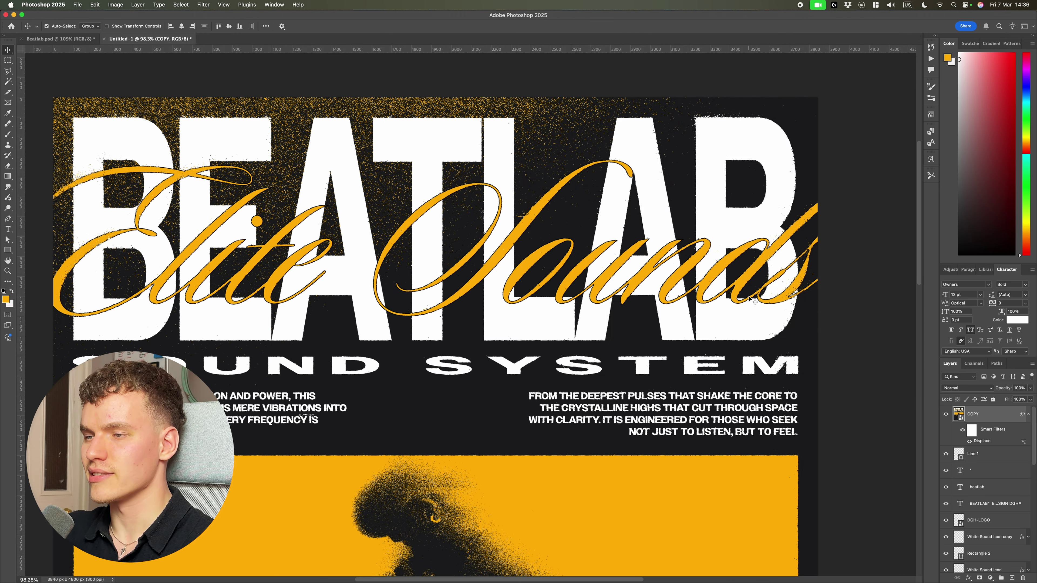
{"action": "scroll", "coordinate": [679, 380], "scroll_direction": "up", "scroll_amount": 4}
{"action": "scroll", "coordinate": [732, 350], "scroll_direction": "up", "scroll_amount": 2}
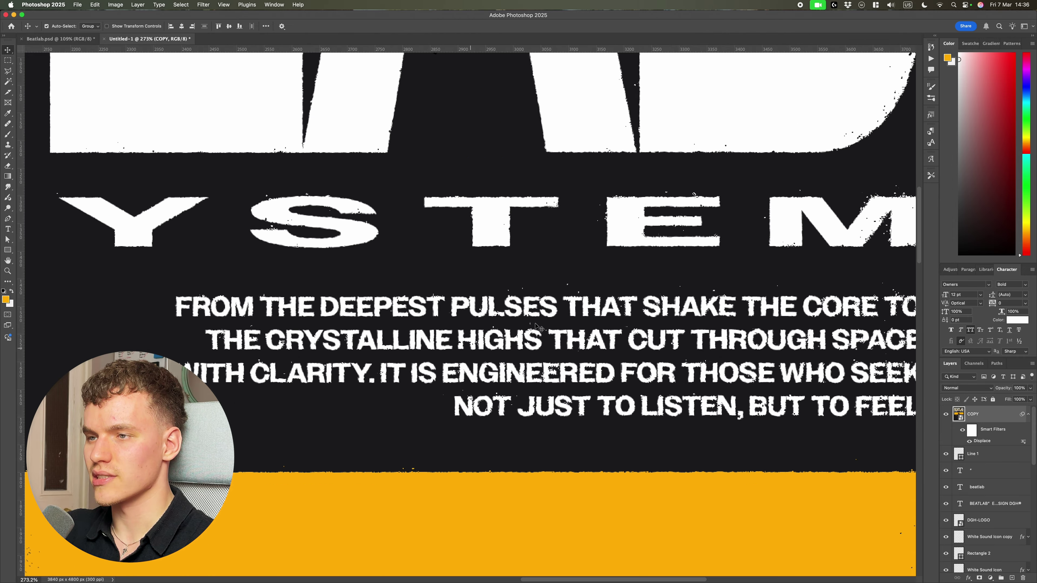
{"action": "scroll", "coordinate": [537, 327], "scroll_direction": "down", "scroll_amount": 8}
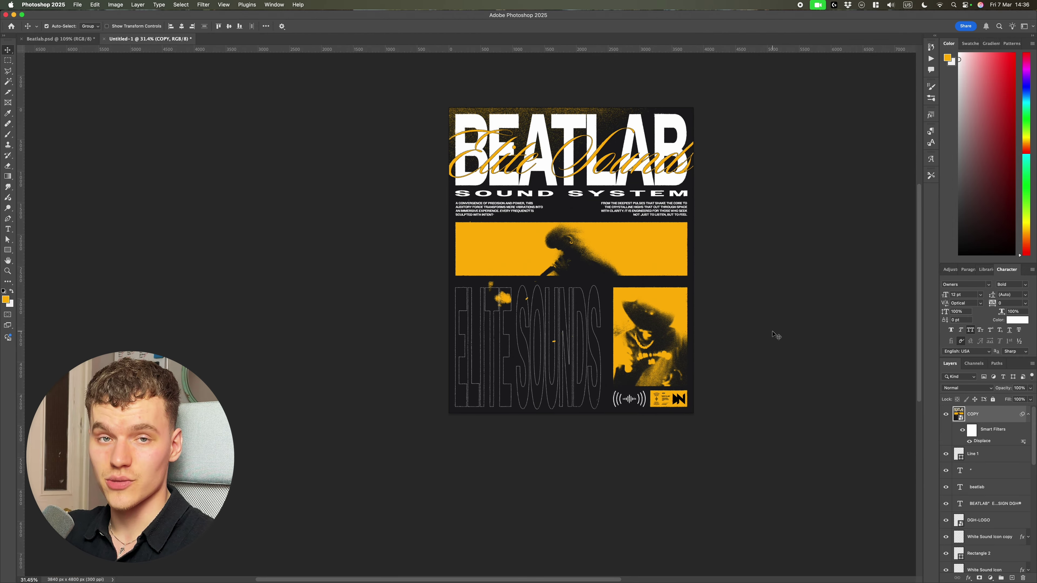
{"action": "scroll", "coordinate": [621, 323], "scroll_direction": "up", "scroll_amount": 3}
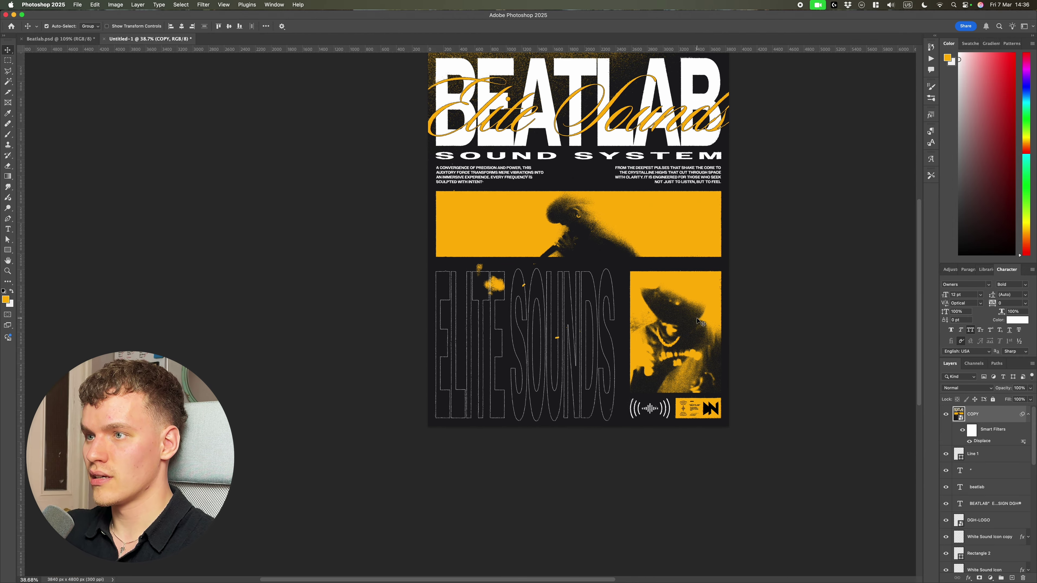
Add a new layer above COPY and choose the splatter brush at 1200 px for painting.
{"action": "left_click", "coordinate": [1013, 578]}
{"action": "key", "text": "b"}
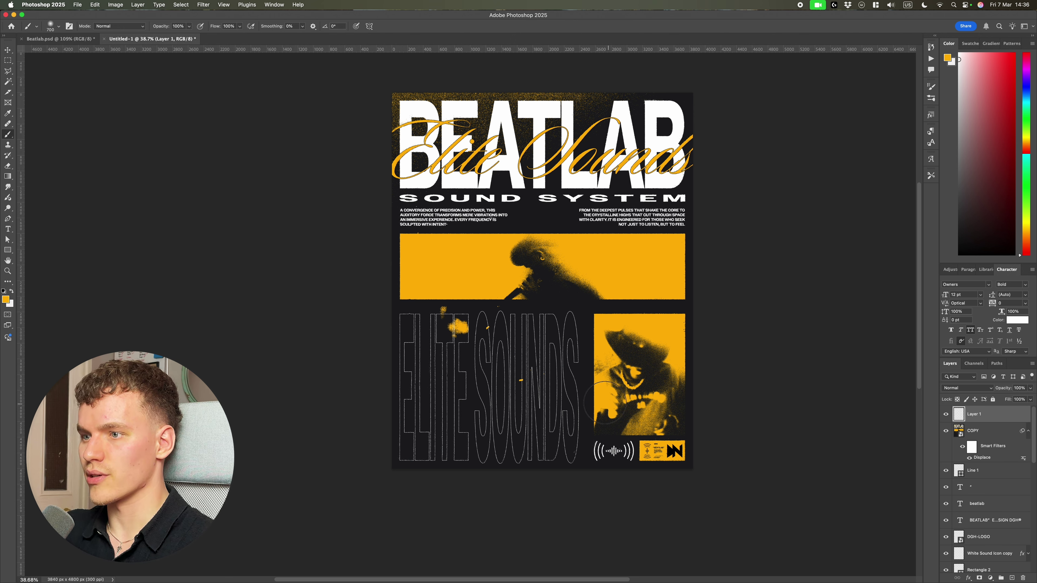
{"action": "left_click", "coordinate": [50, 26]}
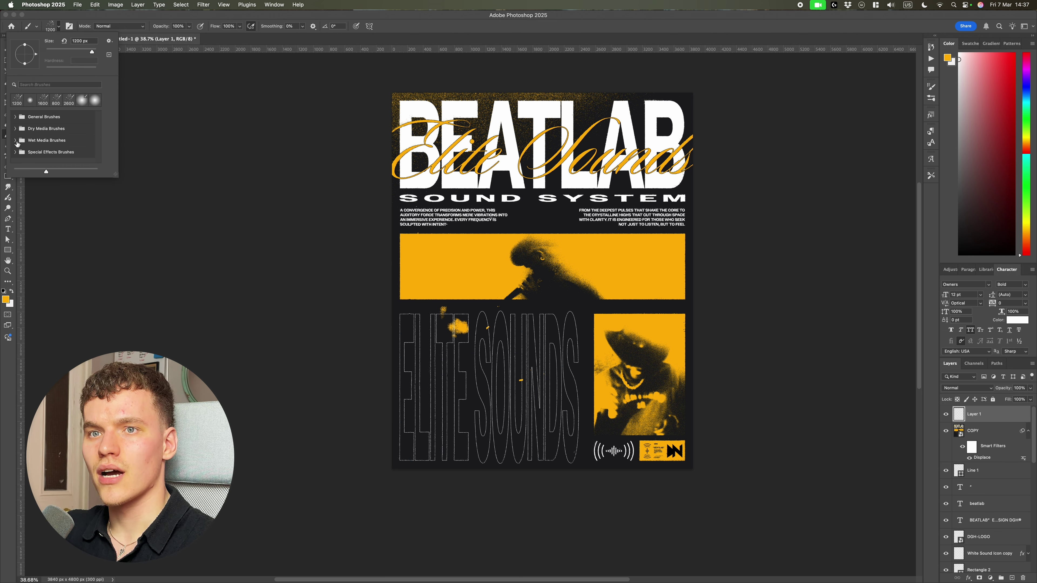
{"action": "left_click", "coordinate": [17, 102]}
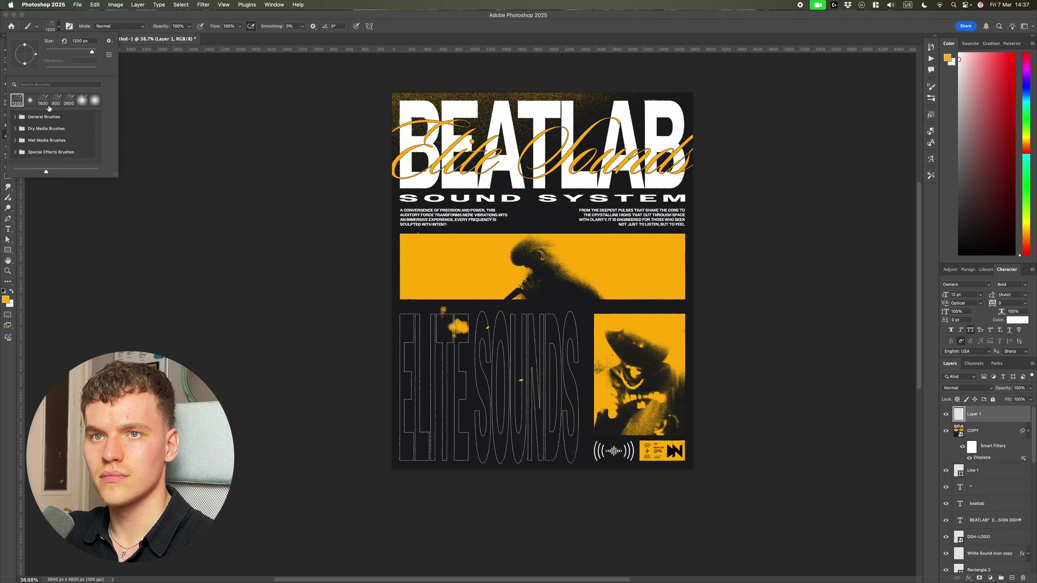
{"action": "left_click", "coordinate": [59, 28]}
{"action": "scroll", "coordinate": [540, 373], "scroll_direction": "up", "scroll_amount": 5}
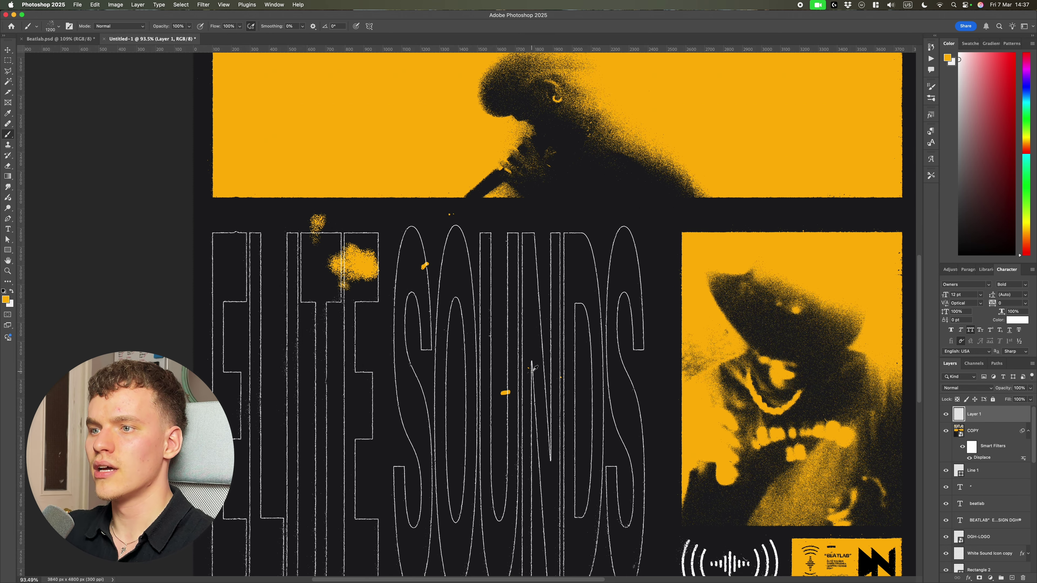
{"action": "scroll", "coordinate": [519, 368], "scroll_direction": "down", "scroll_amount": 5}
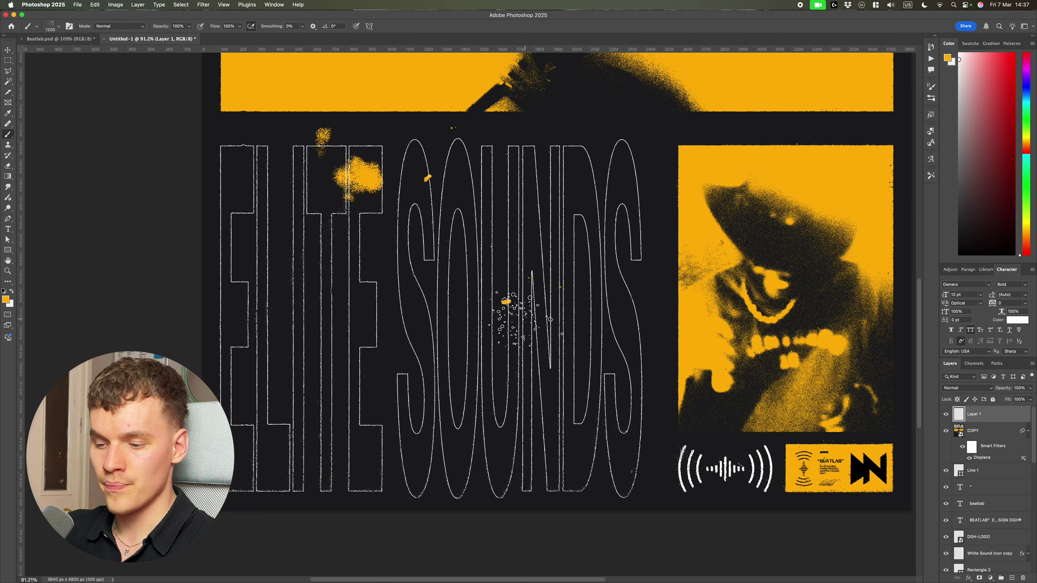
Sample the portrait's orange, stamp splatter over the ELITE part of the outlined lettering, and reduce the brush to 1300 px.
{"action": "key", "text": "i"}
{"action": "left_click", "coordinate": [839, 160]}
{"action": "key", "text": "b"}
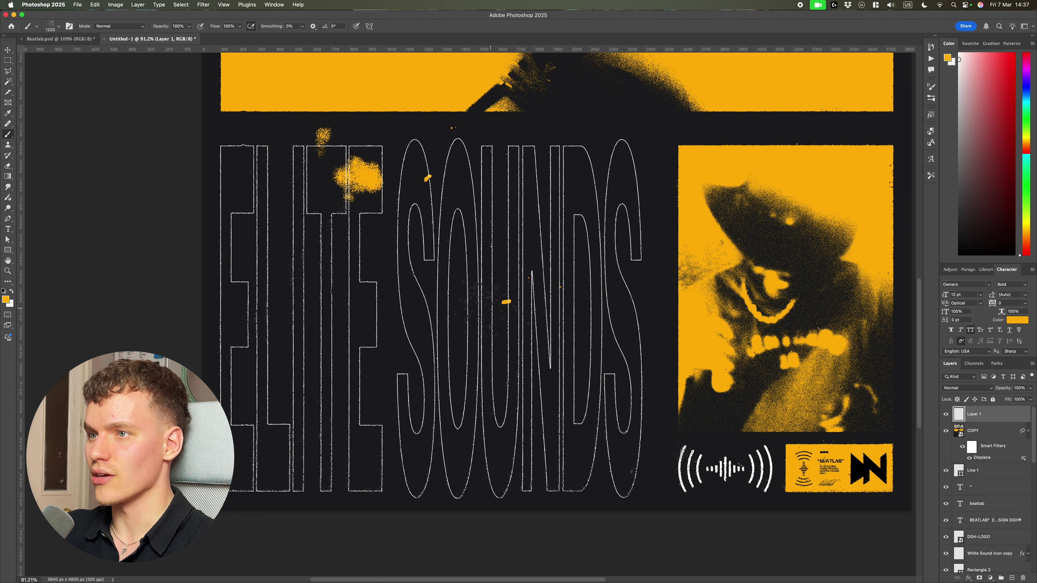
{"action": "left_click", "coordinate": [380, 304]}
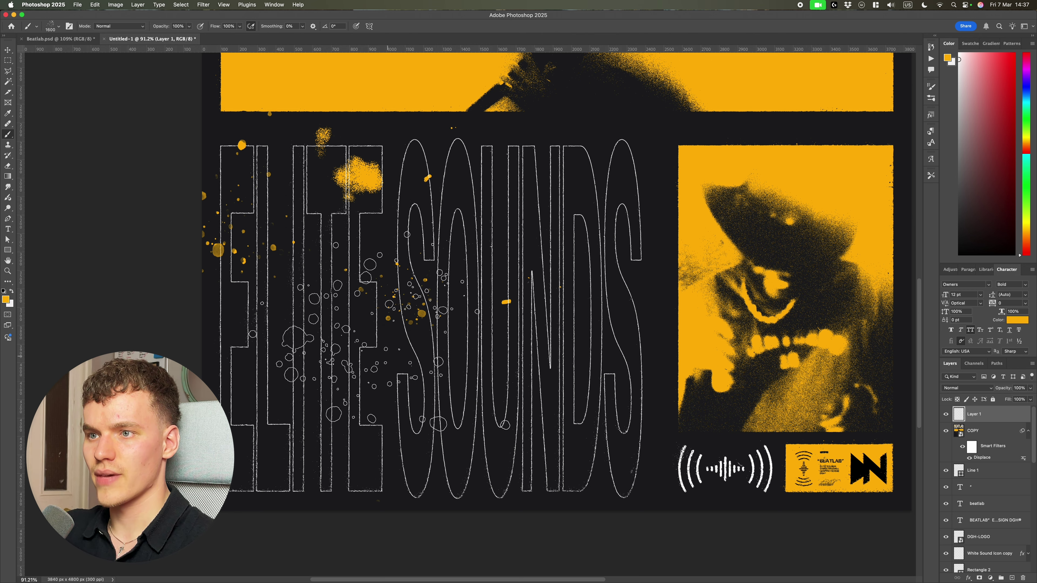
{"action": "left_click", "coordinate": [469, 323]}
{"action": "key", "text": "super+z"}
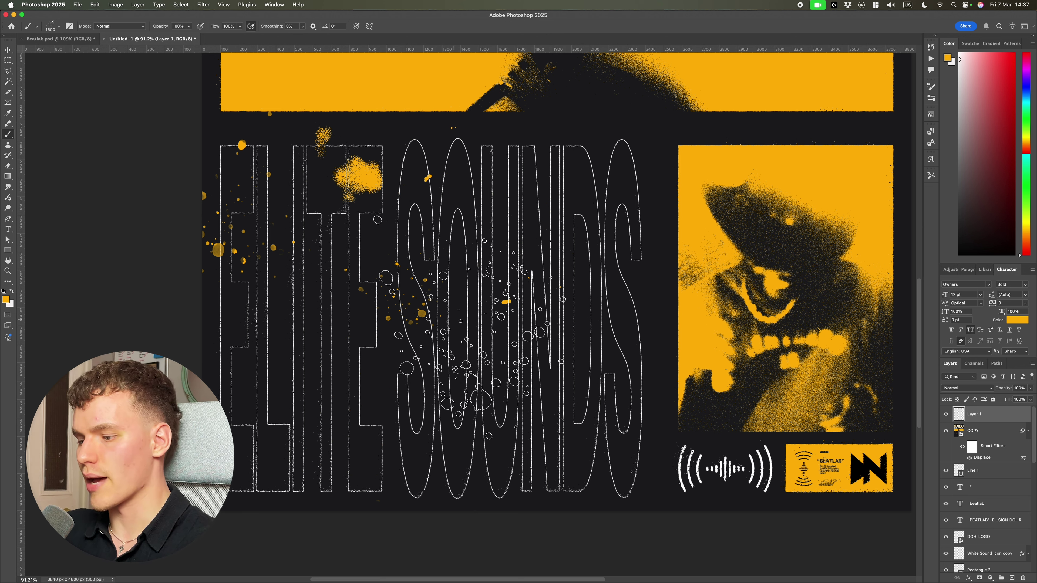
{"action": "key", "text": "bracketleft"}
{"action": "key", "text": "bracketleft"}
{"action": "key", "text": "bracketleft"}
{"action": "key", "text": "bracketleft"}
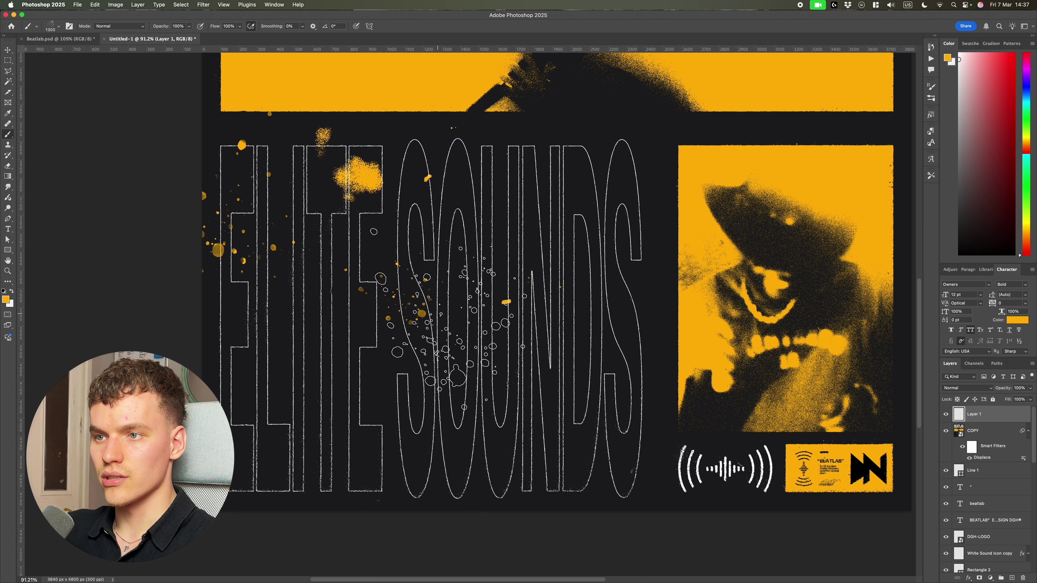
{"action": "left_click", "coordinate": [303, 300]}
{"action": "key", "text": "super+z"}
{"action": "left_click", "coordinate": [500, 274]}
{"action": "key", "text": "super+z"}
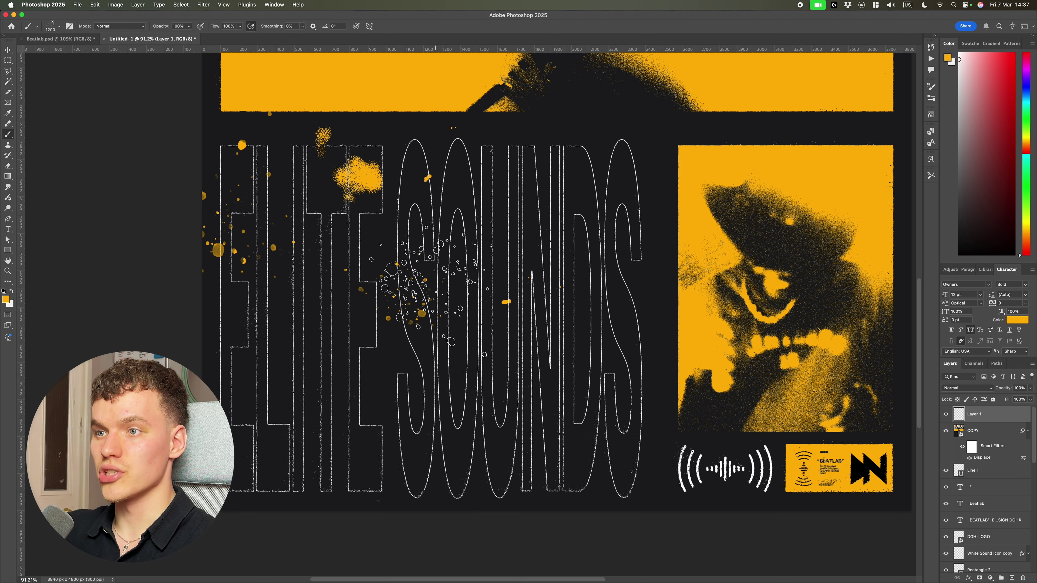
{"action": "left_click", "coordinate": [465, 283]}
{"action": "key", "text": "super+z"}
{"action": "left_click", "coordinate": [475, 285]}
{"action": "key", "text": "super+z"}
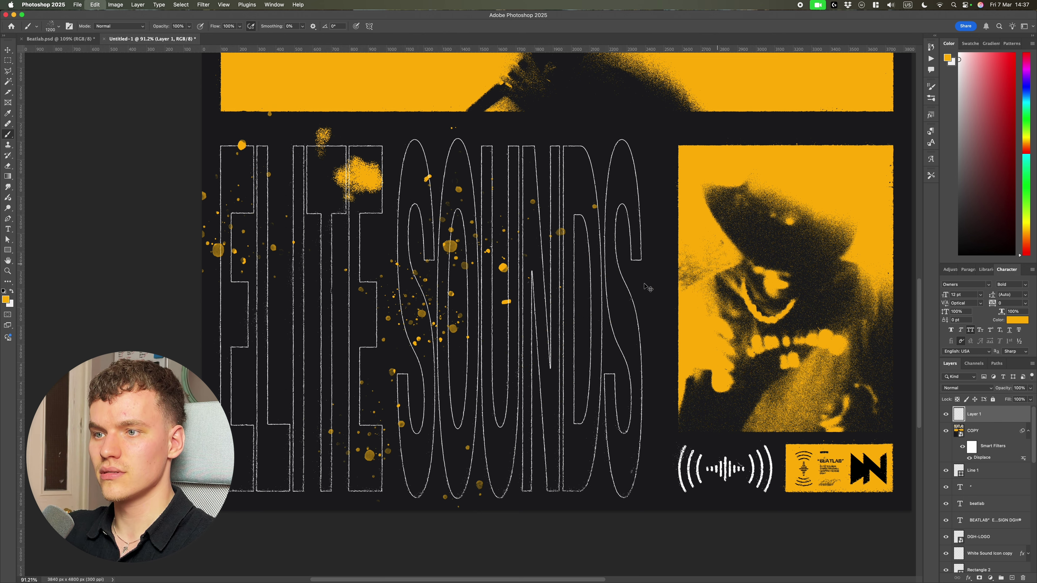
{"action": "left_click", "coordinate": [388, 287]}
{"action": "key", "text": "super+z"}
{"action": "left_click", "coordinate": [369, 286]}
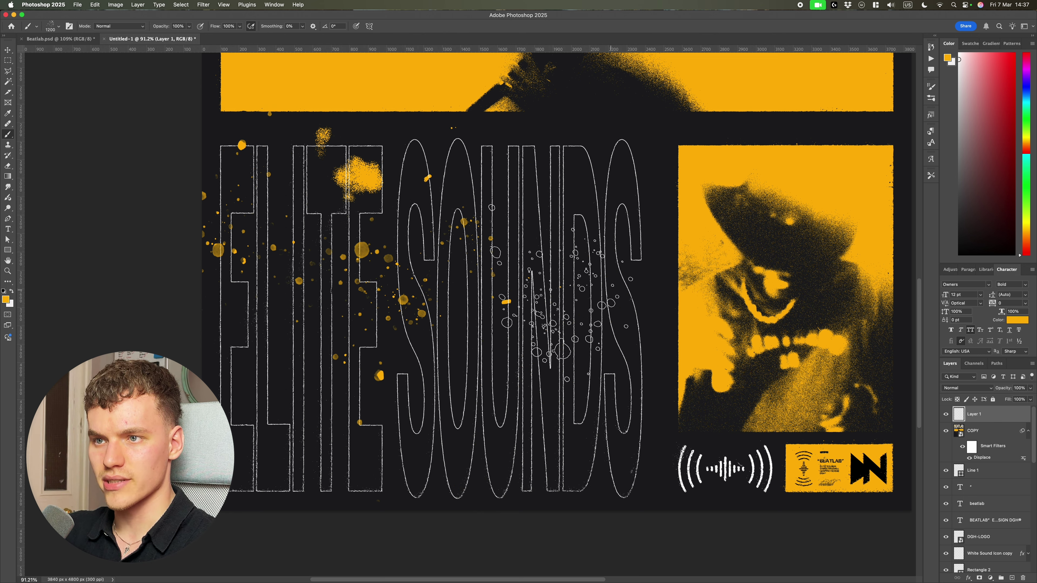
{"action": "key", "text": "super+z"}
{"action": "left_click", "coordinate": [383, 286]}
{"action": "key", "text": "super+z"}
Stamp orange splatter with the brush at 1100 px over the outlined SOUNDS lettering, above the singer image and above the portrait.
{"action": "key", "text": "bracketleft"}
{"action": "left_click", "coordinate": [450, 284]}
{"action": "scroll", "coordinate": [557, 326], "scroll_direction": "down", "scroll_amount": 6}
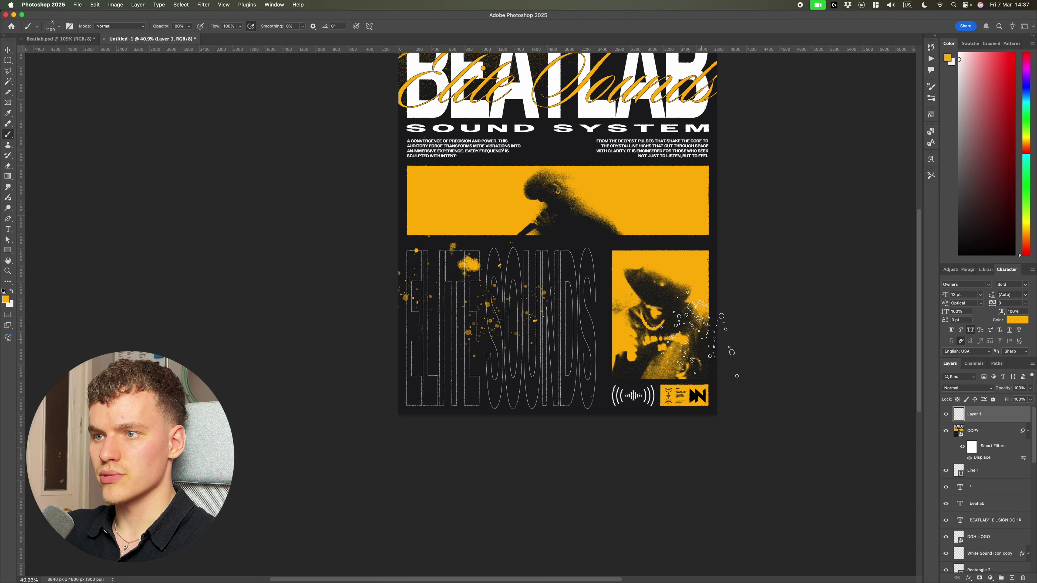
{"action": "scroll", "coordinate": [697, 321], "scroll_direction": "up", "scroll_amount": 4}
{"action": "left_click", "coordinate": [673, 176]}
{"action": "scroll", "coordinate": [680, 232], "scroll_direction": "up", "scroll_amount": 2}
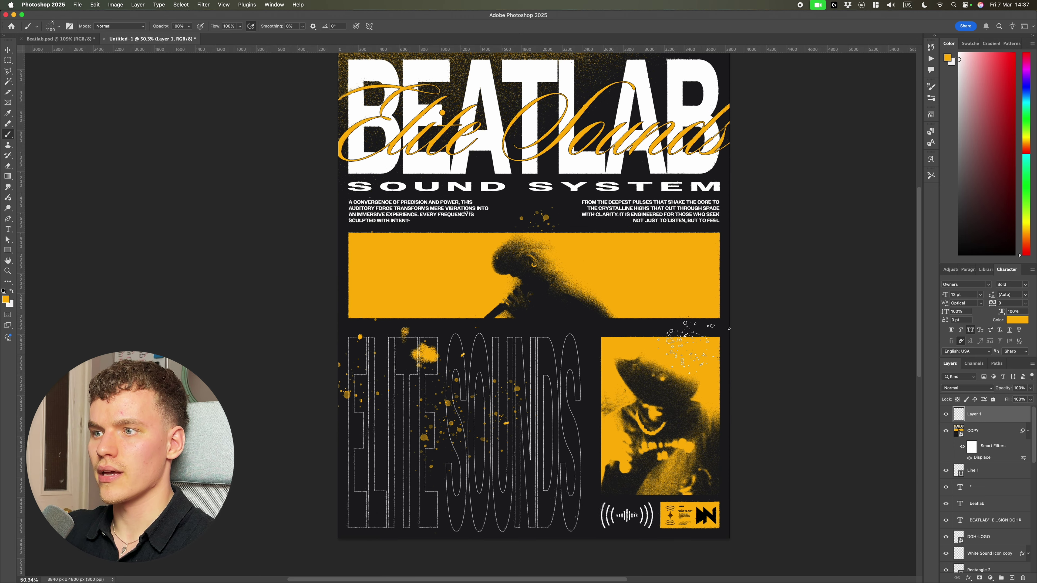
{"action": "left_click", "coordinate": [667, 327]}
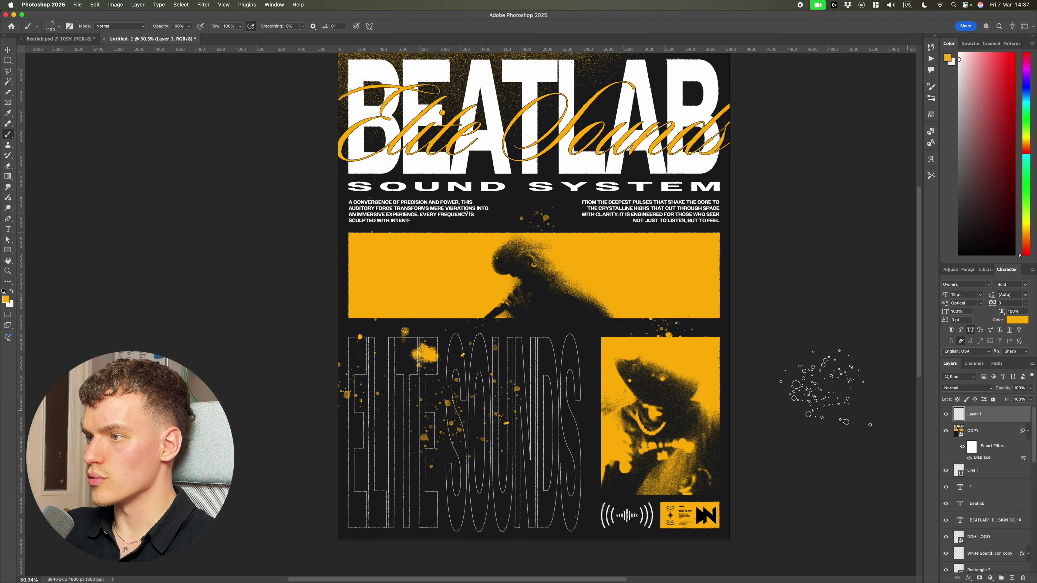
Sample the dark background colour and stamp dark splatter over the orange areas of the singer image and the portrait.
{"action": "key", "text": "i"}
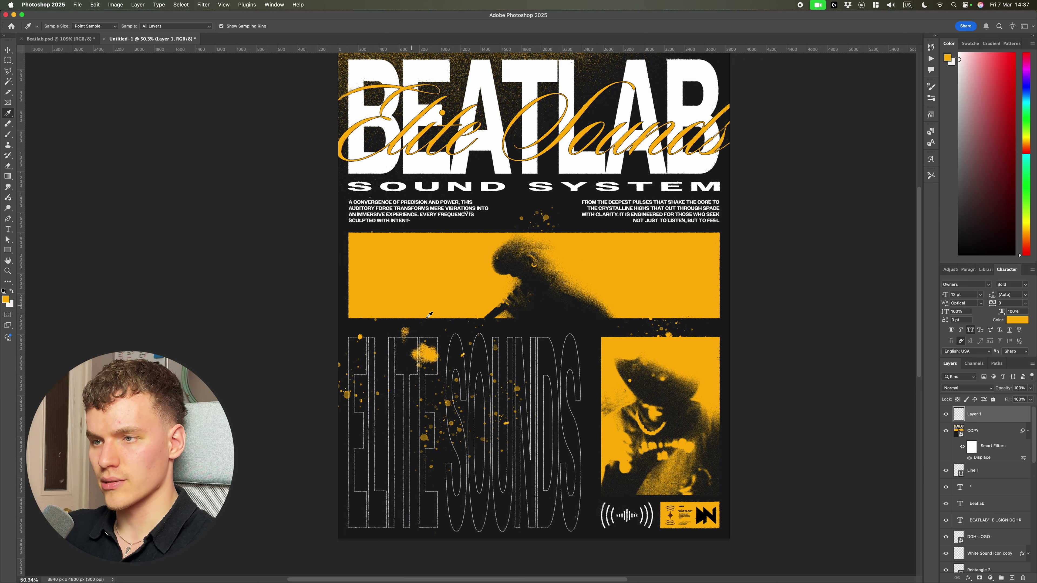
{"action": "left_click", "coordinate": [555, 323]}
{"action": "key", "text": "b"}
{"action": "left_click", "coordinate": [611, 304]}
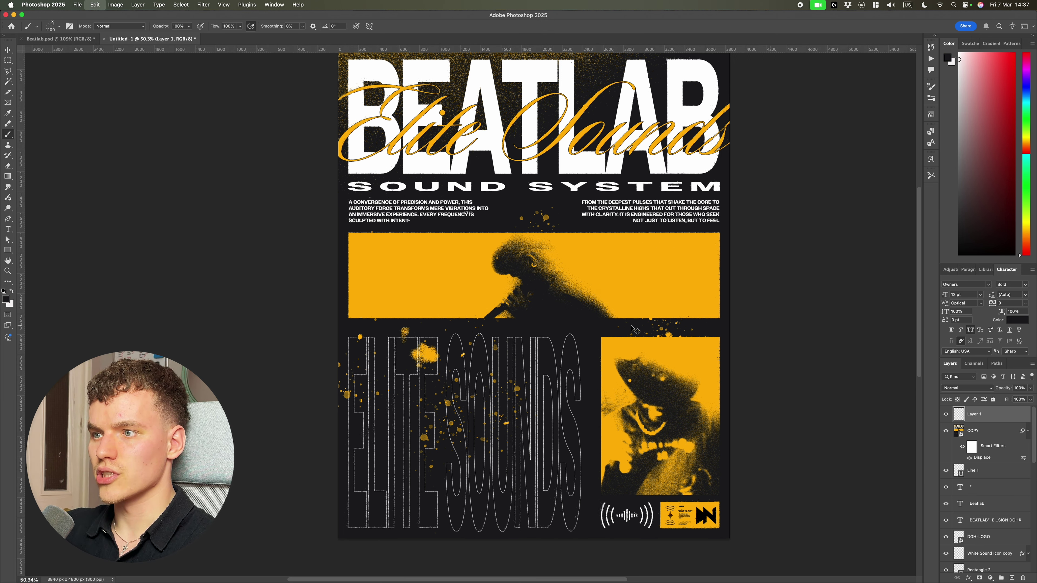
{"action": "scroll", "coordinate": [744, 298], "scroll_direction": "down", "scroll_amount": 5}
{"action": "scroll", "coordinate": [613, 301], "scroll_direction": "up", "scroll_amount": 8}
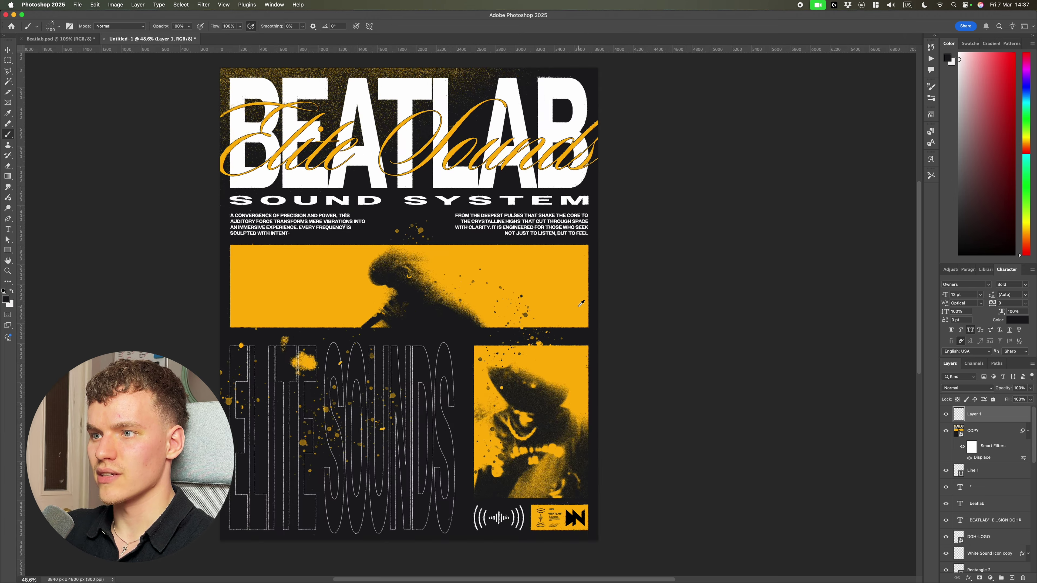
{"action": "scroll", "coordinate": [721, 315], "scroll_direction": "down", "scroll_amount": 5}
{"action": "key", "text": "v"}
{"action": "left_click", "coordinate": [721, 314]}
{"action": "scroll", "coordinate": [833, 329], "scroll_direction": "down", "scroll_amount": 1}
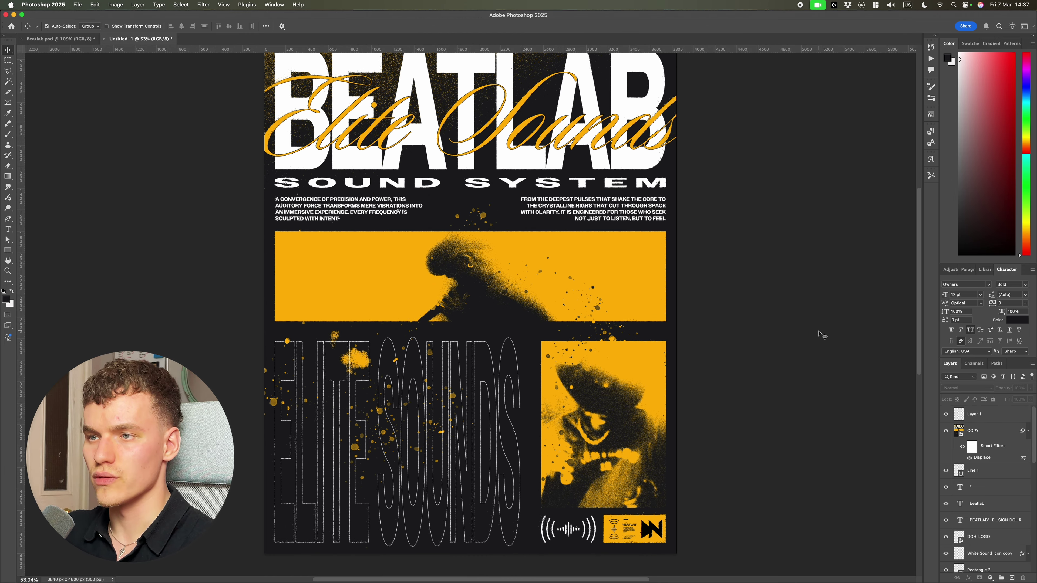
{"action": "scroll", "coordinate": [823, 335], "scroll_direction": "down", "scroll_amount": 4}
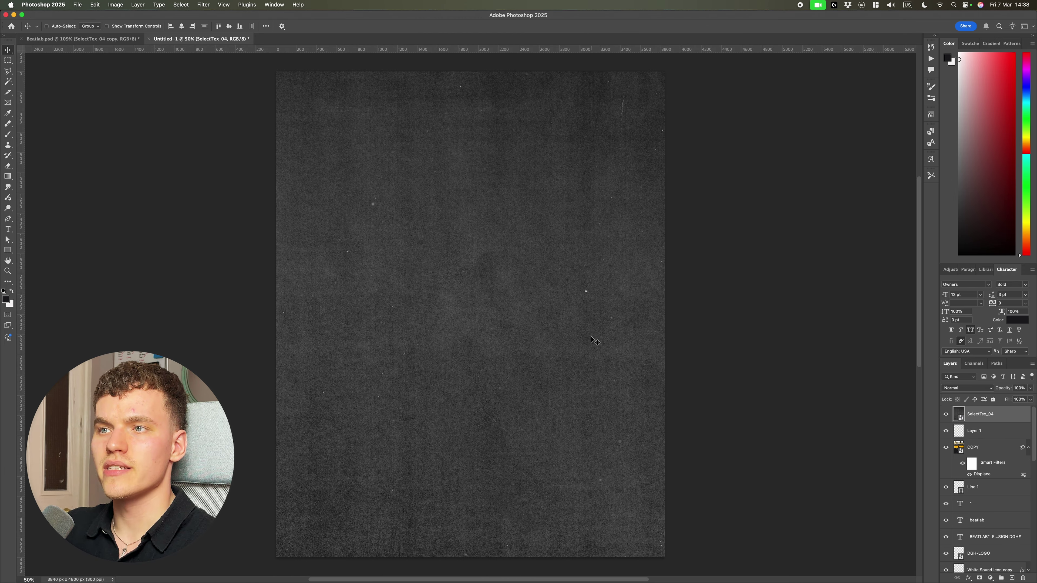
Move the SelectTex_04 texture layer up so that it covers the whole poster.
{"action": "key", "text": "ctrl+t"}
{"action": "left_click_drag", "start_coordinate": [596, 372], "coordinate": [599, 327]}
{"action": "key", "text": "Return"}
{"action": "scroll", "coordinate": [592, 328], "scroll_direction": "up", "scroll_amount": 2}
{"action": "scroll", "coordinate": [583, 329], "scroll_direction": "down", "scroll_amount": 2}
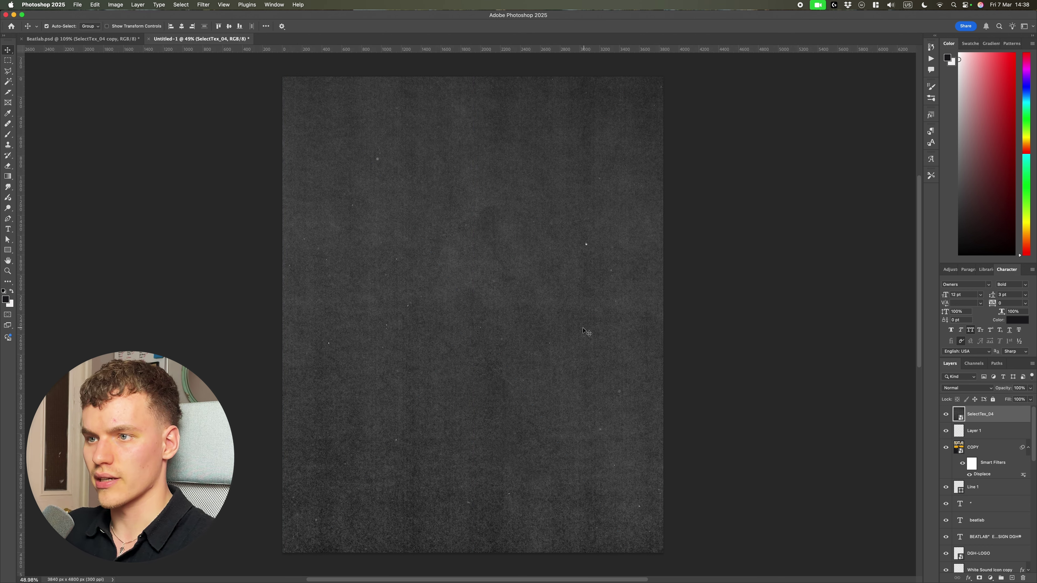
{"action": "key", "text": "super+;"}
{"action": "scroll", "coordinate": [583, 328], "scroll_direction": "up", "scroll_amount": 2}
{"action": "key", "text": "super+;"}
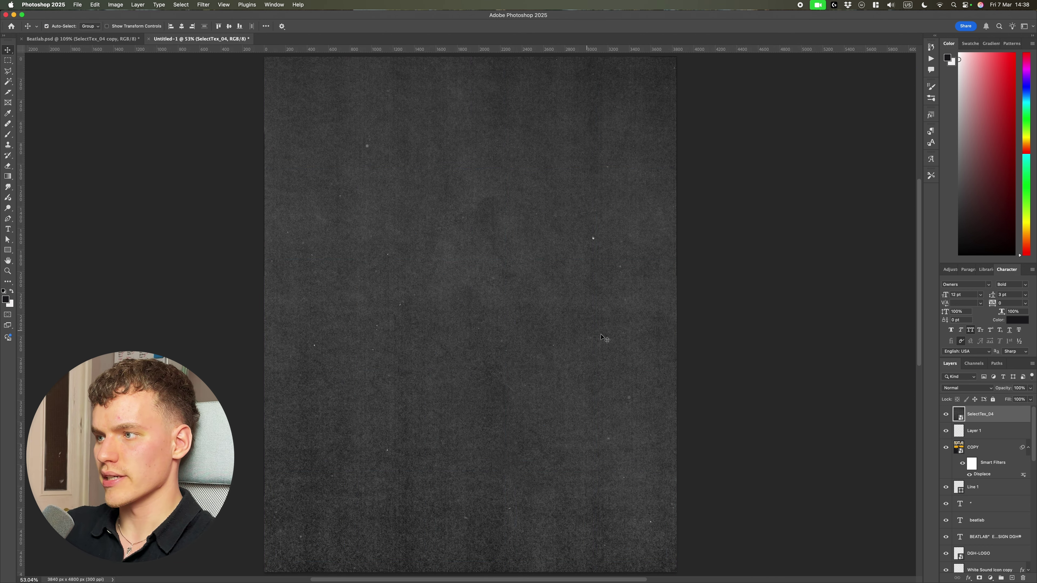
Set the blend mode of the SelectTex_04 texture layer to Screen.
{"action": "left_click", "coordinate": [969, 389]}
{"action": "left_click", "coordinate": [964, 463]}
{"action": "scroll", "coordinate": [731, 376], "scroll_direction": "down", "scroll_amount": 1}
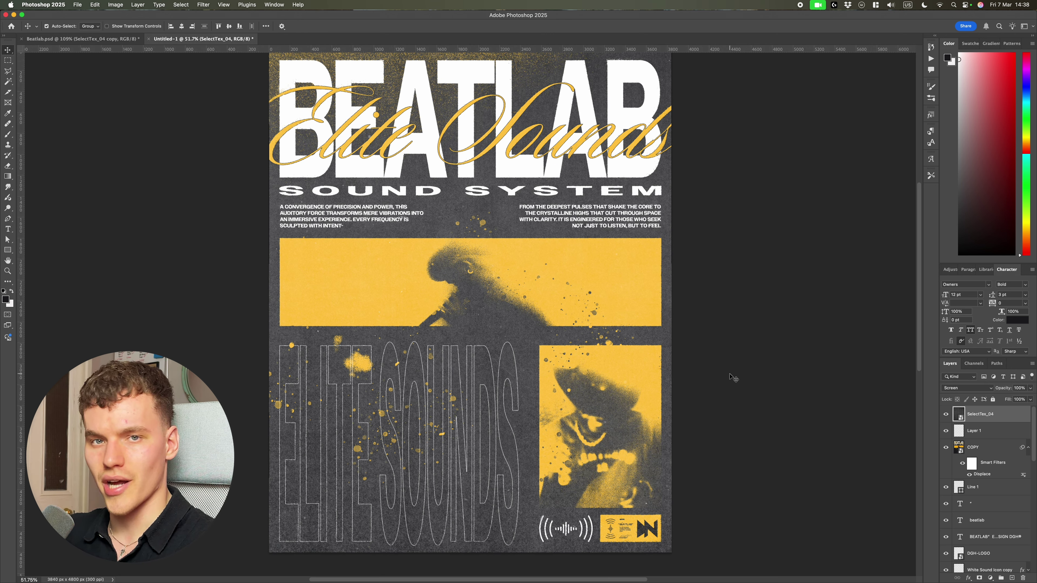
{"action": "scroll", "coordinate": [691, 360], "scroll_direction": "up", "scroll_amount": 5}
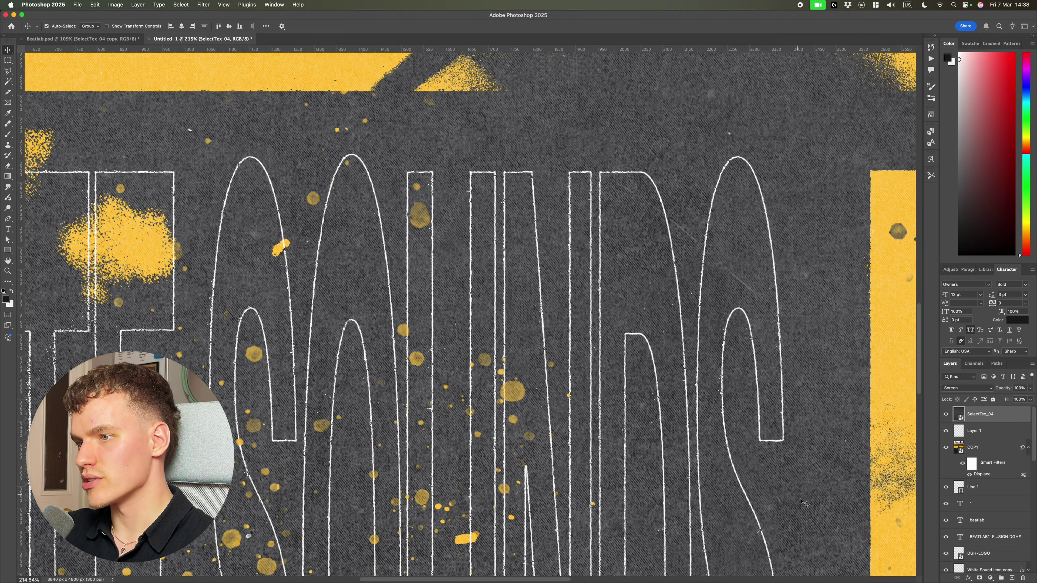
{"action": "scroll", "coordinate": [803, 502], "scroll_direction": "down", "scroll_amount": 5}
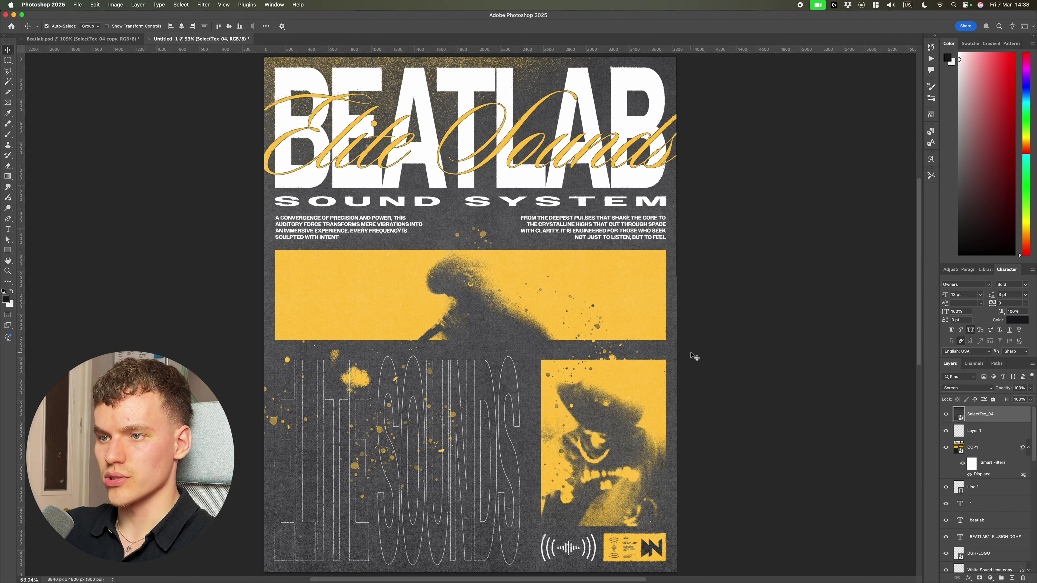
Darken the SelectTex_04 texture with a Levels adjustment, setting the input black level to 52.
{"action": "key", "text": "super+l"}
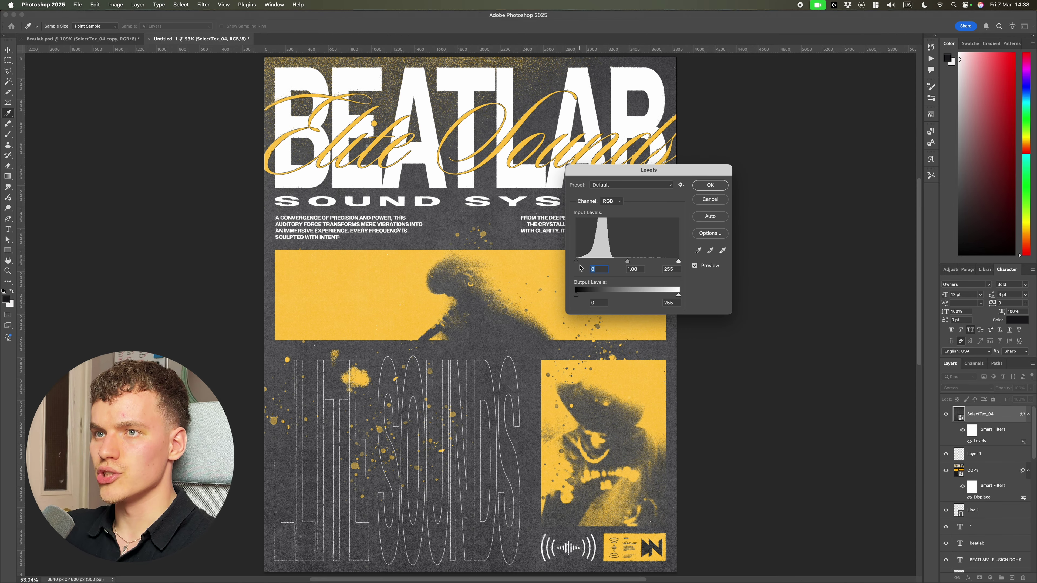
{"action": "left_click_drag", "start_coordinate": [581, 263], "coordinate": [598, 264]}
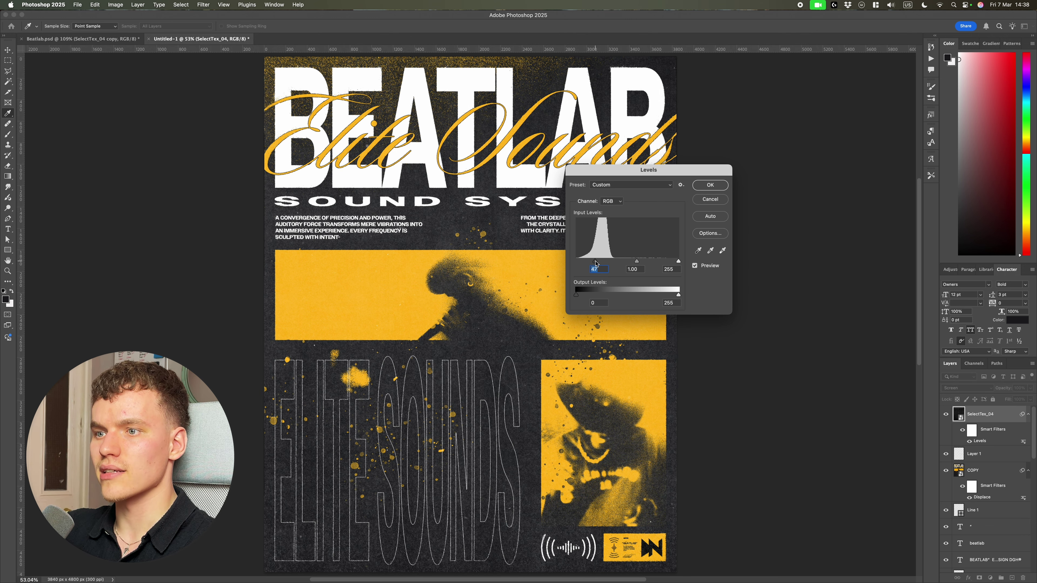
{"action": "scroll", "coordinate": [471, 399], "scroll_direction": "up", "scroll_amount": 8}
{"action": "scroll", "coordinate": [463, 327], "scroll_direction": "down", "scroll_amount": 4}
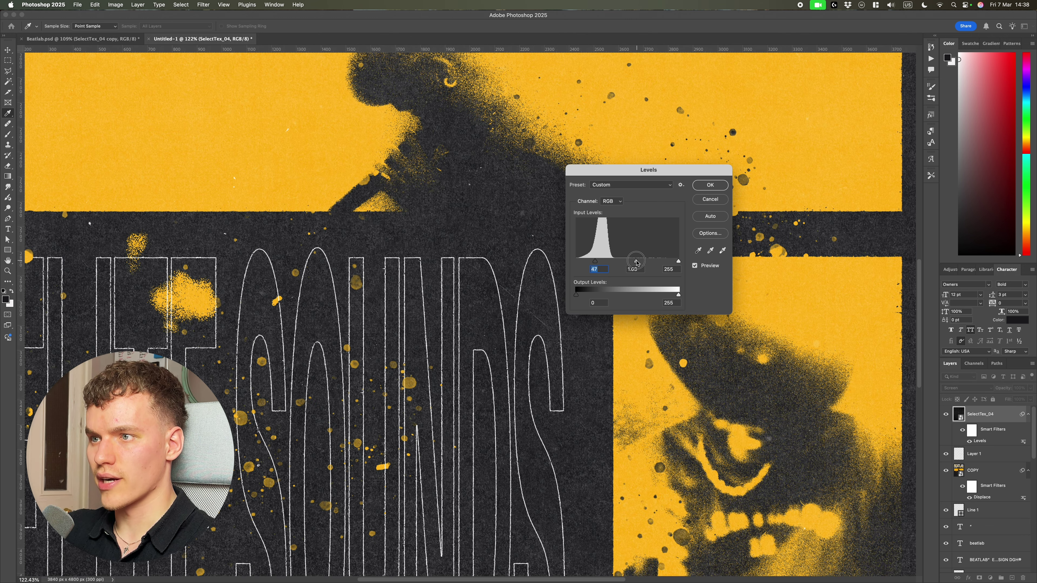
{"action": "mouse_move", "coordinate": [637, 263]}
{"action": "left_mouse_down"}
{"action": "mouse_move", "coordinate": [616, 263]}
{"action": "mouse_move", "coordinate": [639, 263]}
{"action": "left_mouse_up"}
{"action": "scroll", "coordinate": [418, 293], "scroll_direction": "down", "scroll_amount": 10}
{"action": "scroll", "coordinate": [443, 273], "scroll_direction": "up", "scroll_amount": 2}
{"action": "scroll", "coordinate": [443, 274], "scroll_direction": "down", "scroll_amount": 2}
{"action": "scroll", "coordinate": [408, 290], "scroll_direction": "up", "scroll_amount": 10}
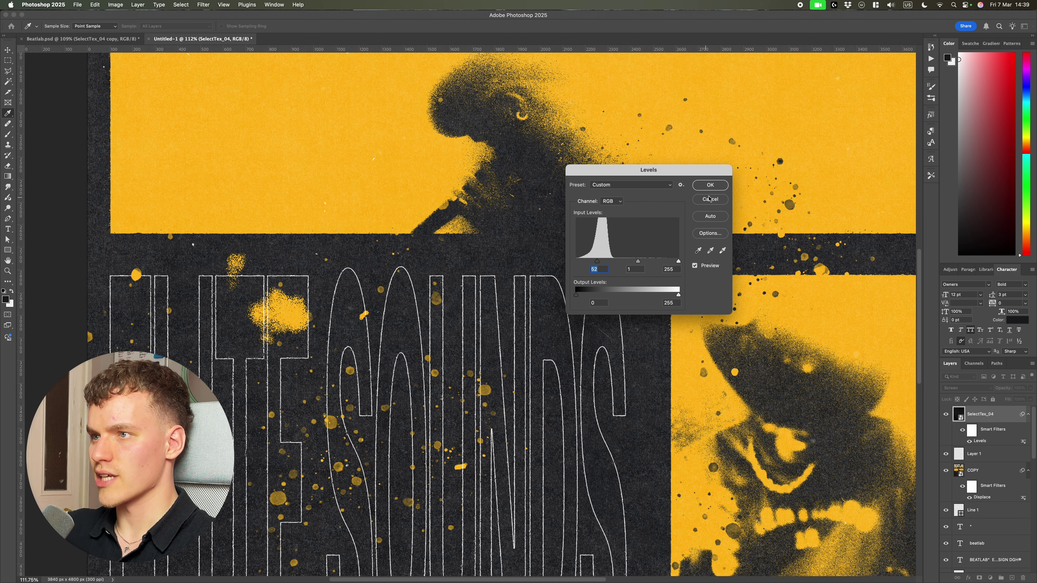
{"action": "left_click", "coordinate": [711, 186]}
Duplicate the SelectTex_04 layer and clear the smart filters from the copy.
{"action": "scroll", "coordinate": [719, 293], "scroll_direction": "down", "scroll_amount": 10}
{"action": "key", "text": "super+j"}
{"action": "left_click", "coordinate": [1028, 454]}
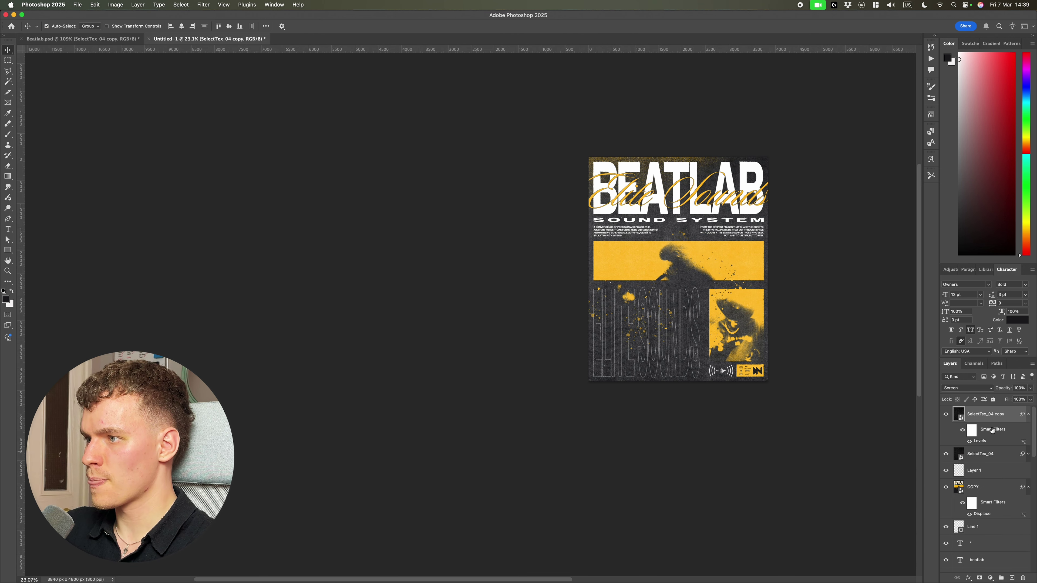
{"action": "right_click", "coordinate": [993, 430]}
{"action": "left_click", "coordinate": [987, 457]}
Set the SelectTex_04 copy layer to Exclusion blend mode at 50% opacity.
{"action": "left_click", "coordinate": [983, 389]}
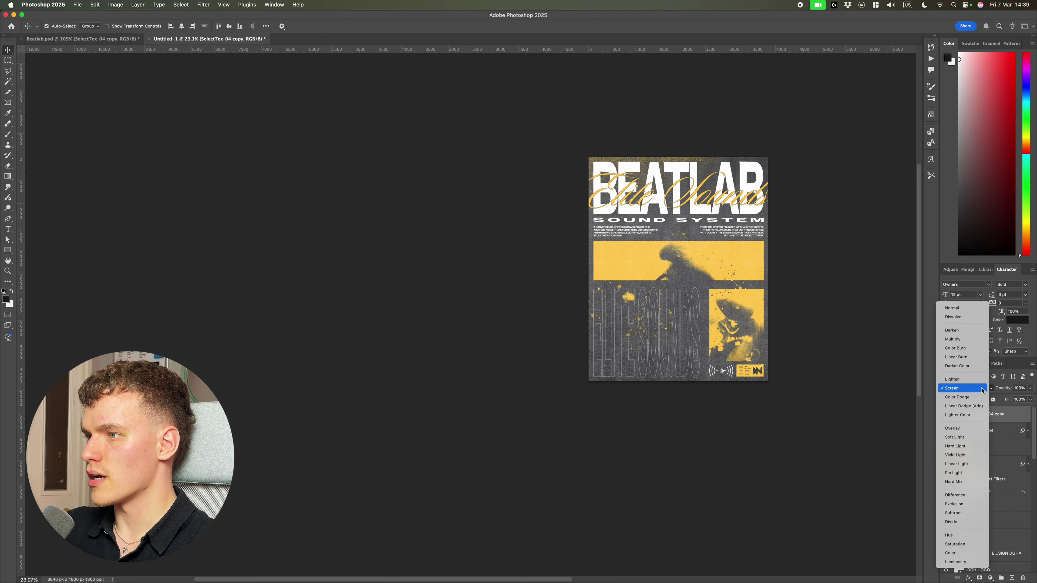
{"action": "left_click", "coordinate": [954, 504]}
{"action": "scroll", "coordinate": [740, 194], "scroll_direction": "up", "scroll_amount": 5}
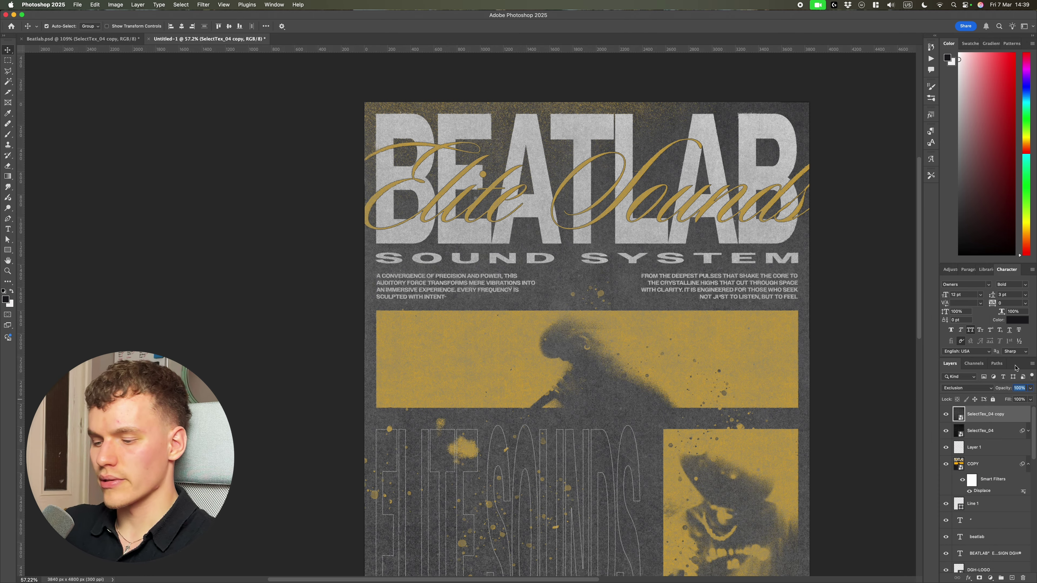
{"action": "type", "text": "50"}
{"action": "key", "text": "Return"}
Darken the SelectTex_04 copy texture with a Levels adjustment, setting the input midtones to about 0.58 and the input white level to 202.
{"action": "scroll", "coordinate": [674, 333], "scroll_direction": "up", "scroll_amount": 5}
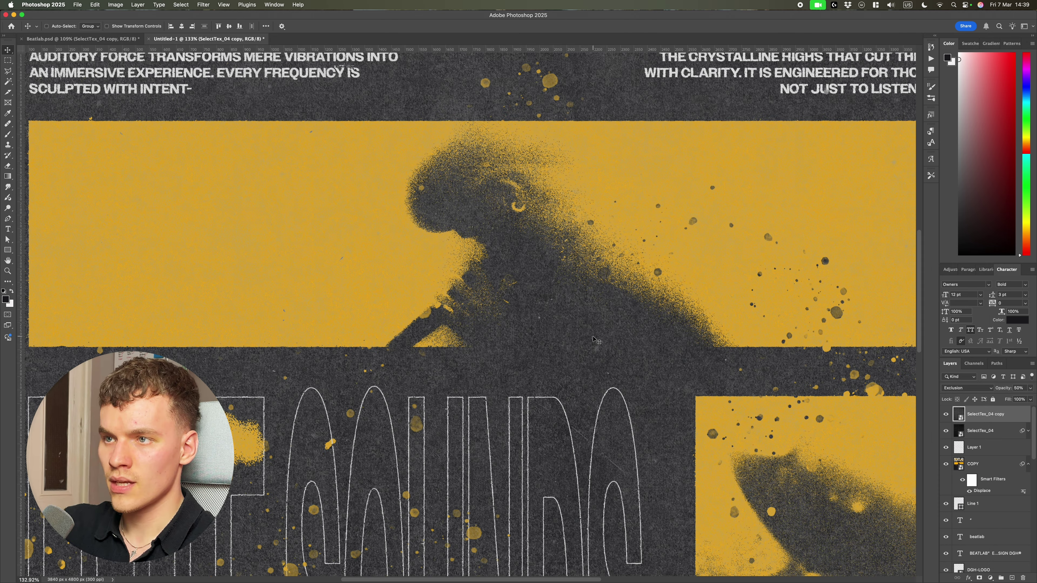
{"action": "key", "text": "super+l"}
{"action": "left_click_drag", "start_coordinate": [628, 261], "coordinate": [650, 262]}
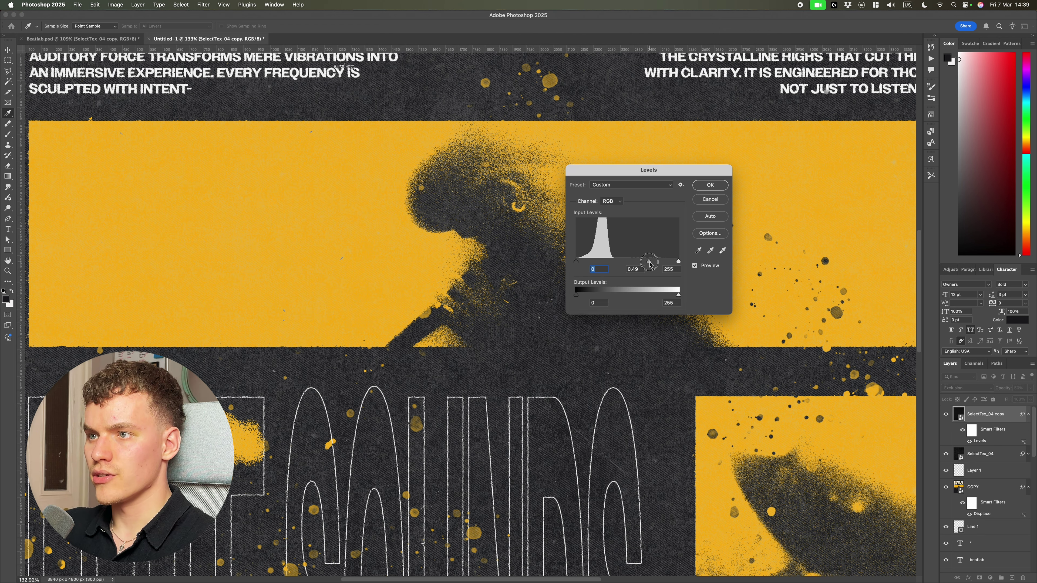
{"action": "scroll", "coordinate": [458, 255], "scroll_direction": "down", "scroll_amount": 5}
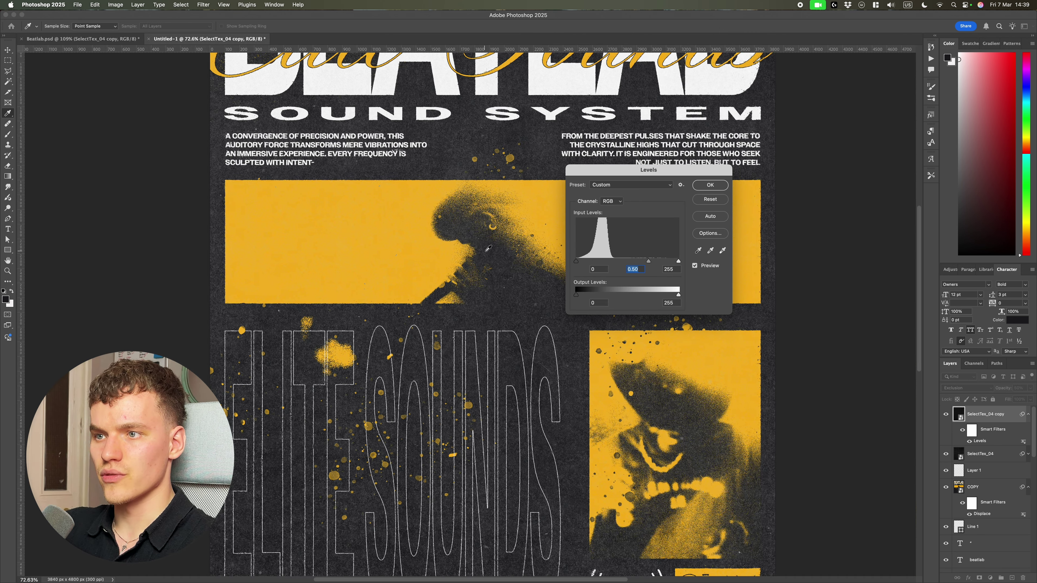
{"action": "scroll", "coordinate": [488, 254], "scroll_direction": "up", "scroll_amount": 2}
{"action": "scroll", "coordinate": [485, 171], "scroll_direction": "up", "scroll_amount": 4}
{"action": "scroll", "coordinate": [410, 161], "scroll_direction": "up", "scroll_amount": 5}
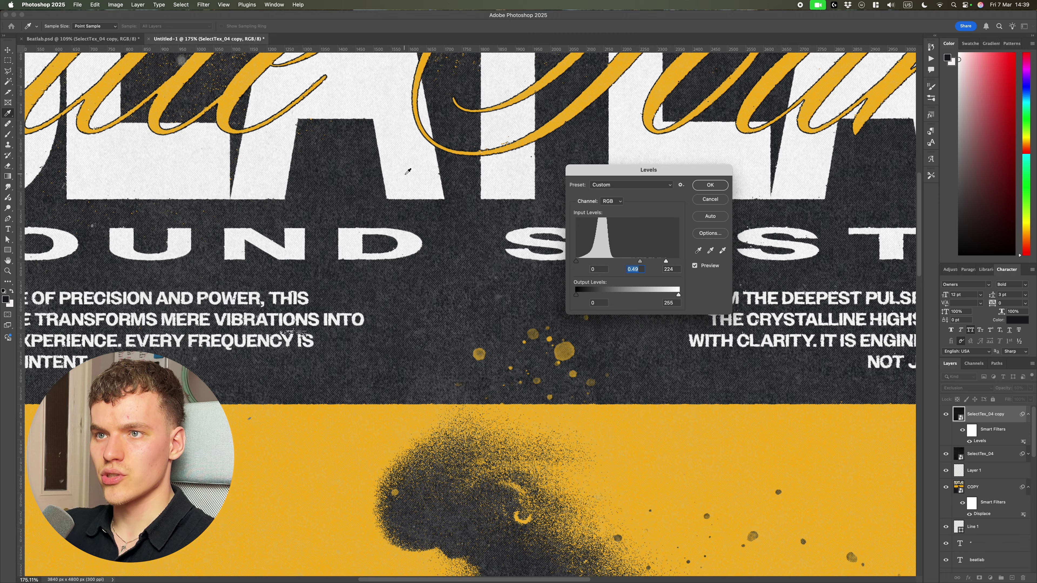
{"action": "scroll", "coordinate": [412, 174], "scroll_direction": "up", "scroll_amount": 2}
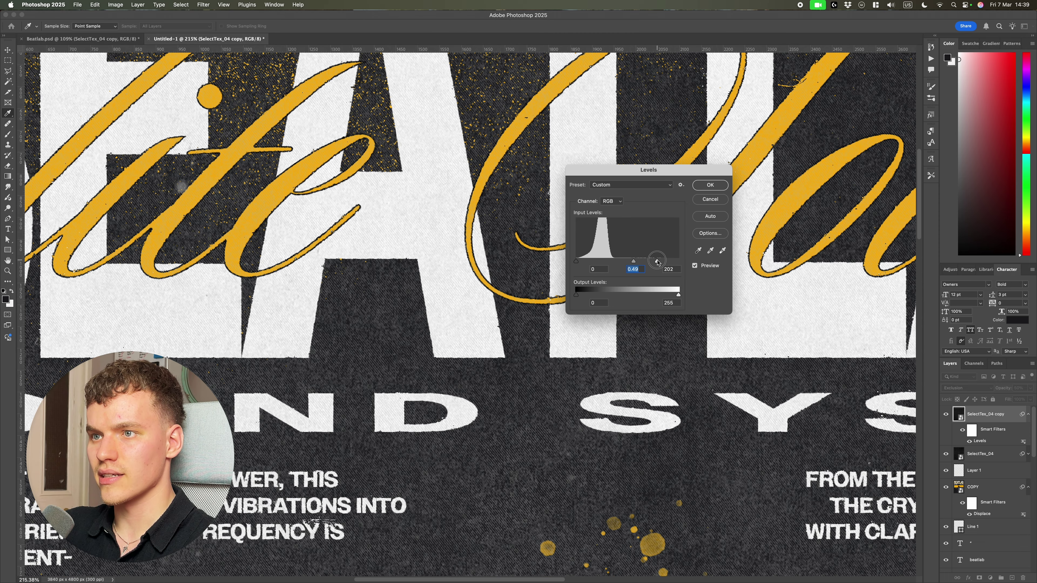
{"action": "mouse_move", "coordinate": [637, 263]}
{"action": "left_mouse_down"}
{"action": "mouse_move", "coordinate": [614, 262]}
{"action": "mouse_move", "coordinate": [633, 263]}
{"action": "left_mouse_up"}
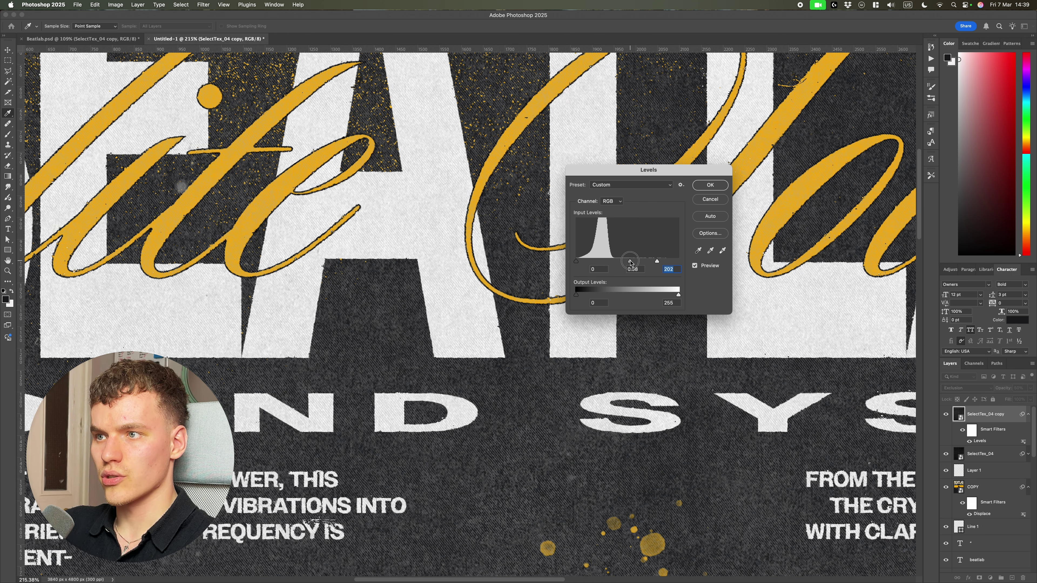
{"action": "left_click", "coordinate": [711, 186]}
{"action": "key", "text": "super+0"}
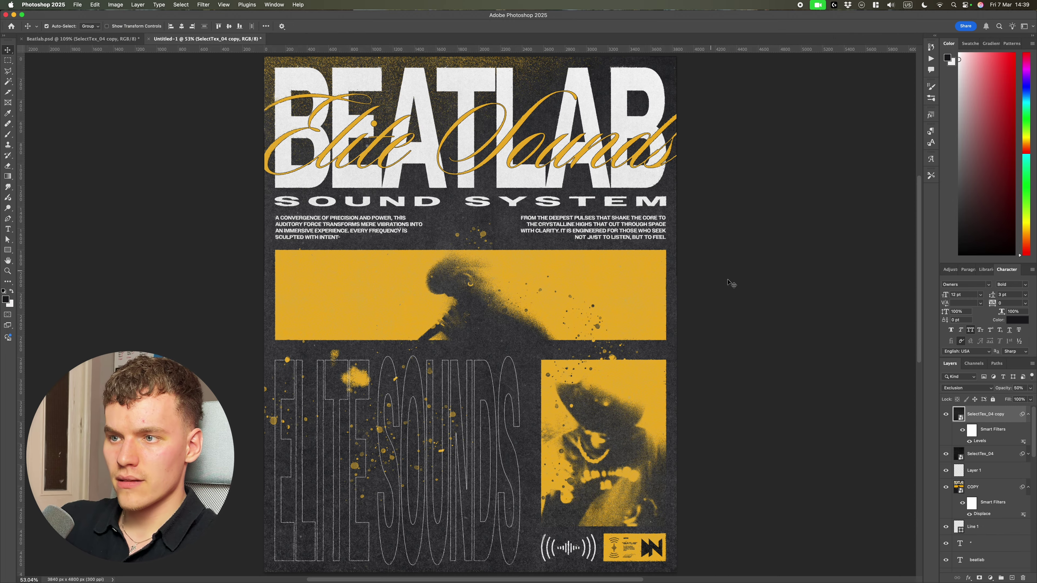
Deselect the texture layer and examine the whole poster, showing the guides over the layout and hiding them again.
{"action": "left_click", "coordinate": [734, 285]}
{"action": "scroll", "coordinate": [738, 289], "scroll_direction": "down", "scroll_amount": 5}
{"action": "scroll", "coordinate": [730, 290], "scroll_direction": "up", "scroll_amount": 3}
{"action": "key", "text": "super+semicolon"}
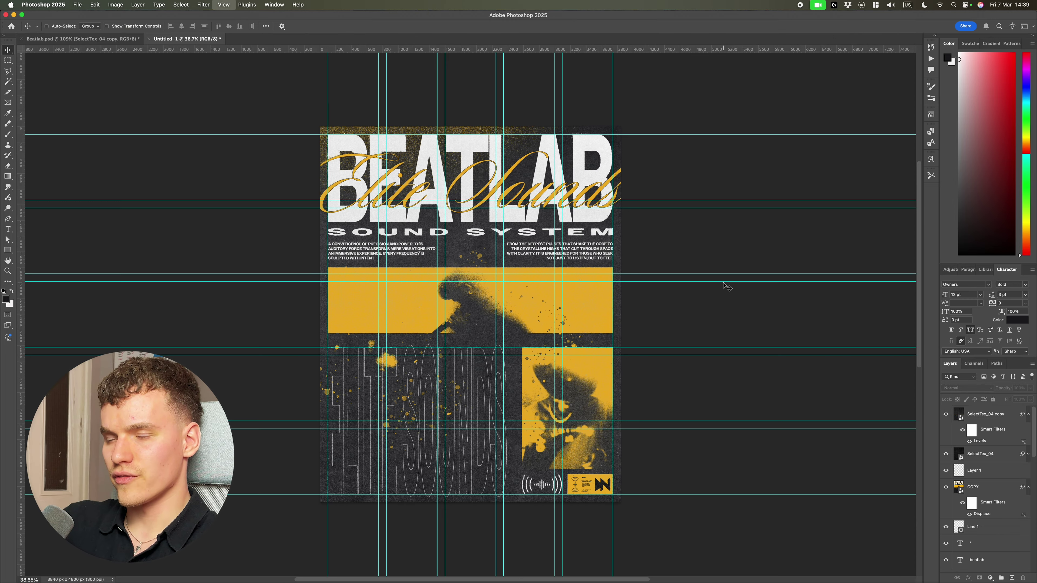
{"action": "key", "text": "super+semicolon"}
{"action": "scroll", "coordinate": [729, 290], "scroll_direction": "down", "scroll_amount": 1}
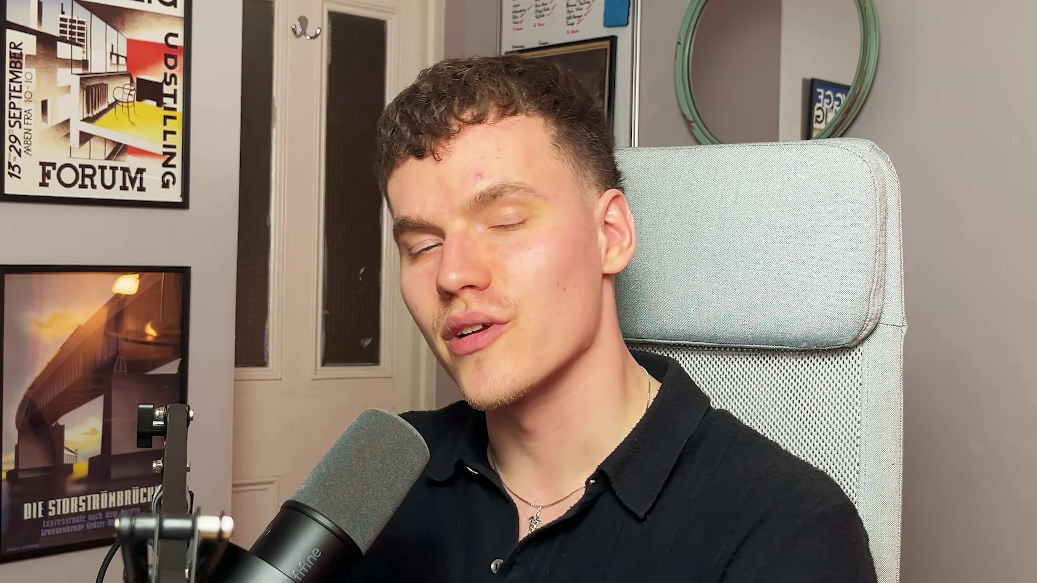